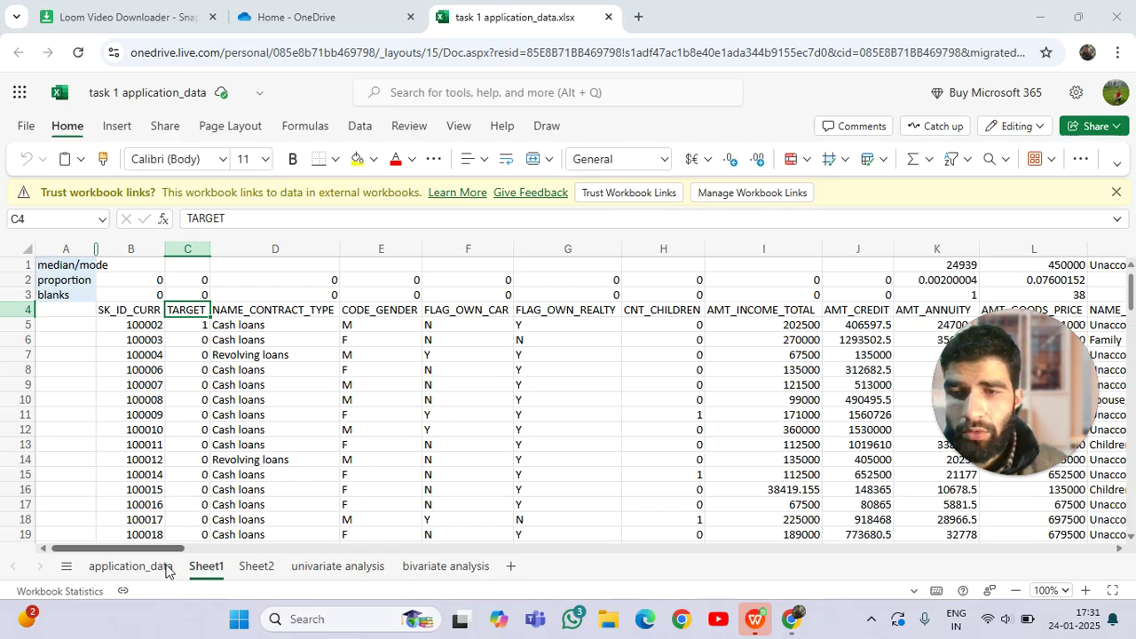
Review the raw data on the application_data sheet, then return to Sheet1 and inspect the blanks cell B3.
click(131, 565)
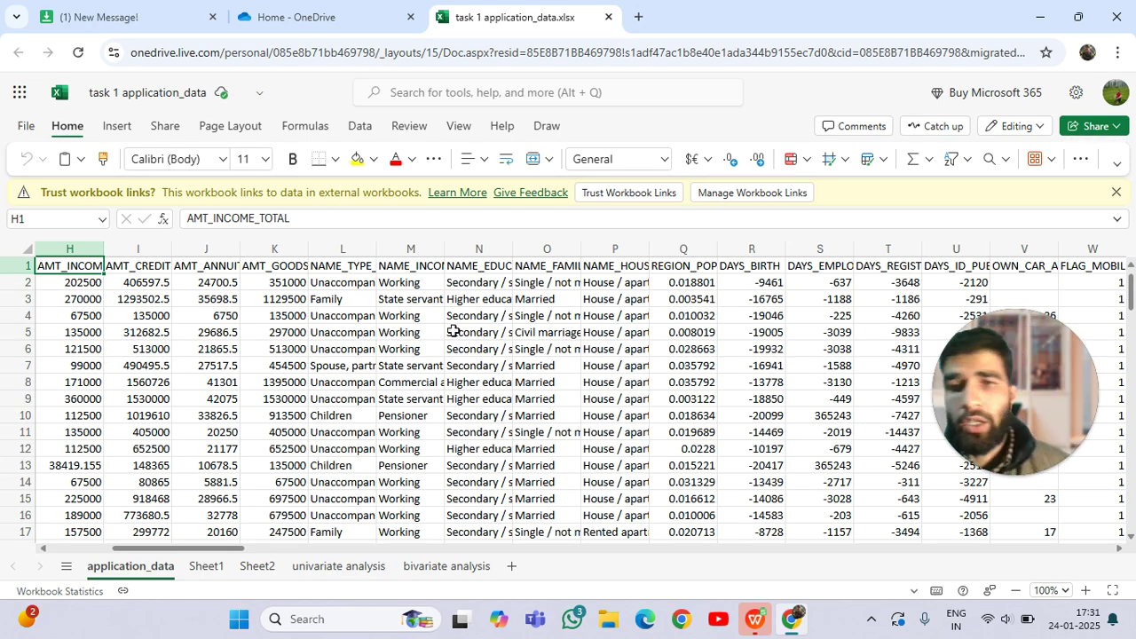
click(197, 571)
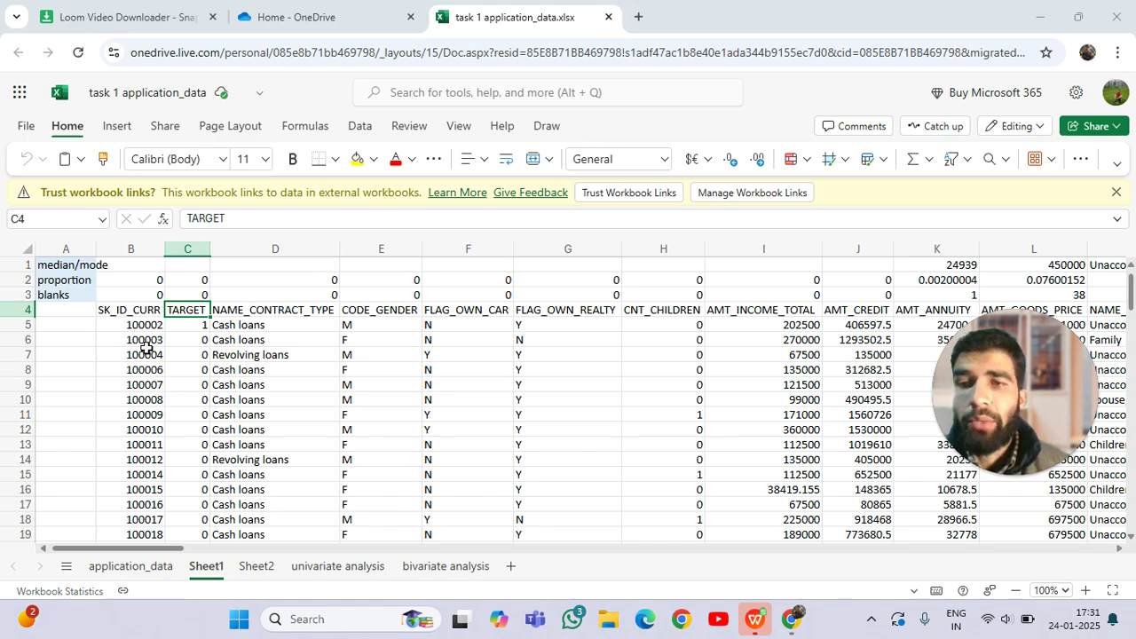
double_click(142, 295)
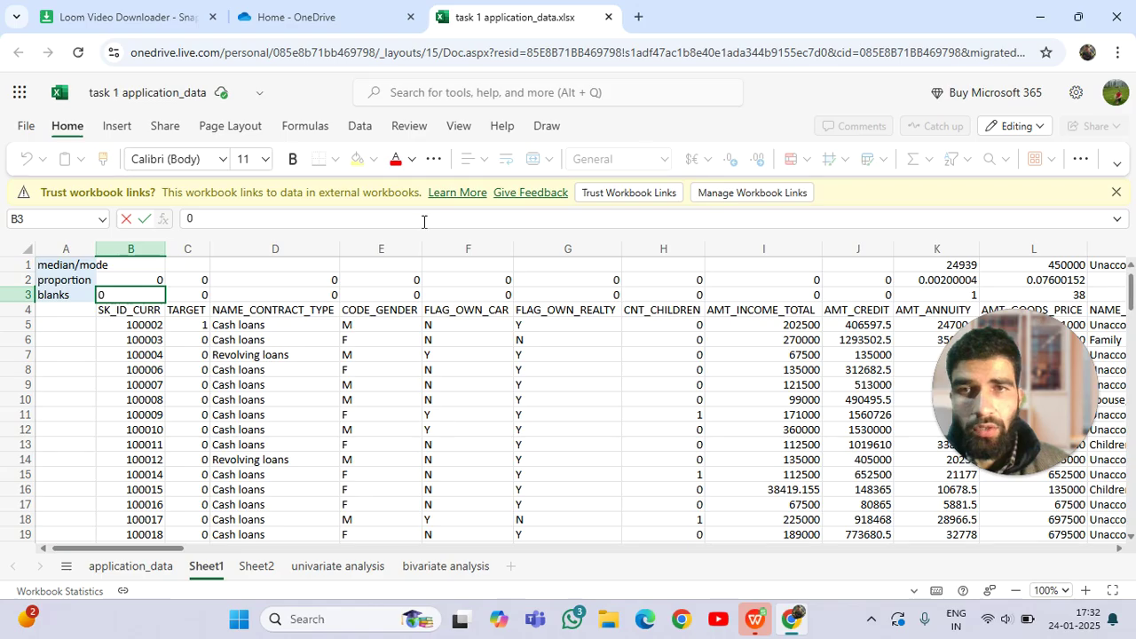
click(238, 223)
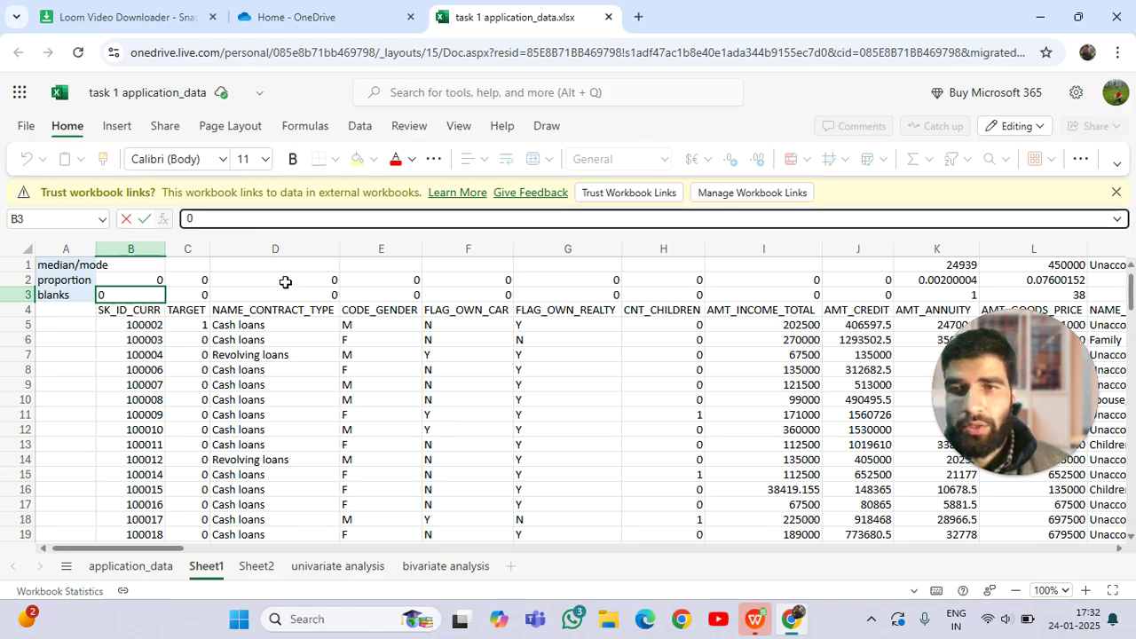
click(157, 294)
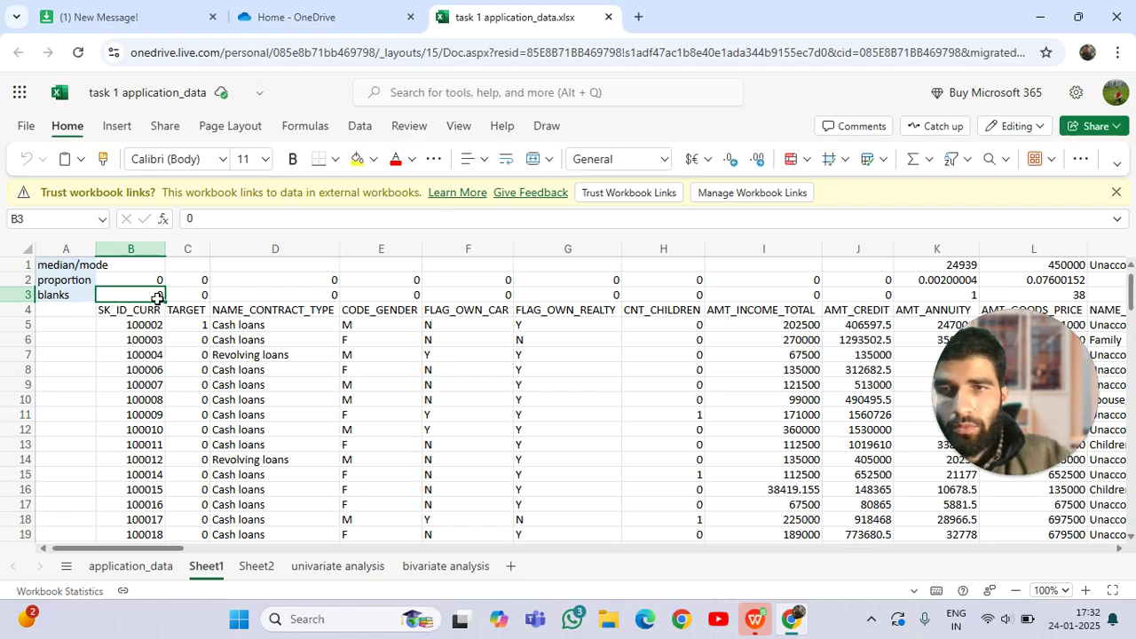
Try replacing the content of blanks cell B3 with a formula starting "=count", then discard the edit.
click(275, 223)
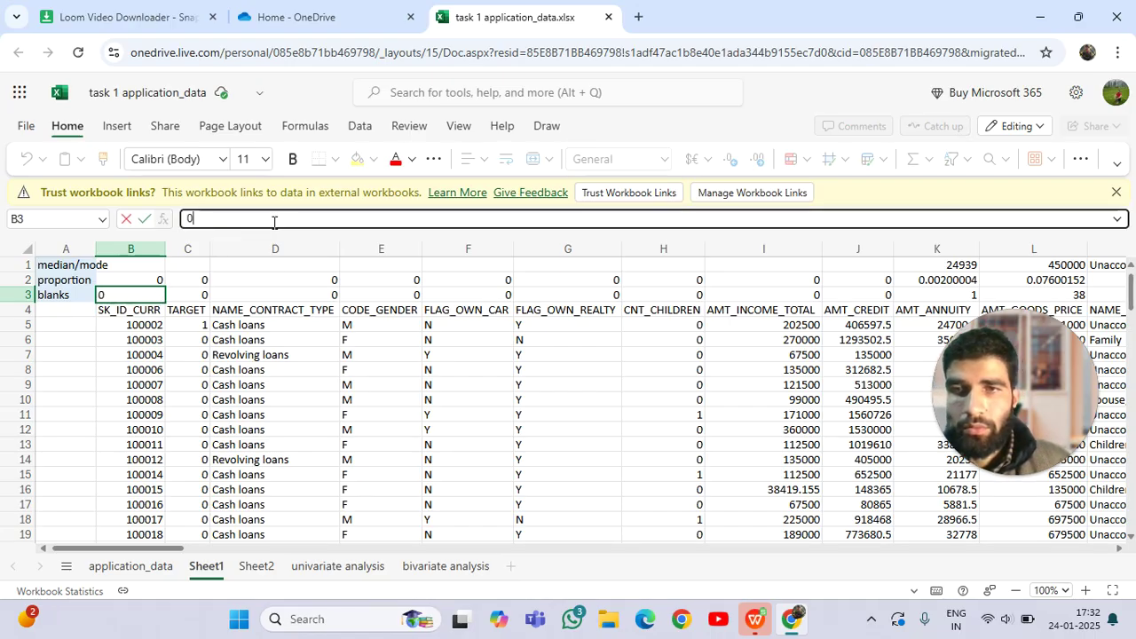
key(BackSpace)
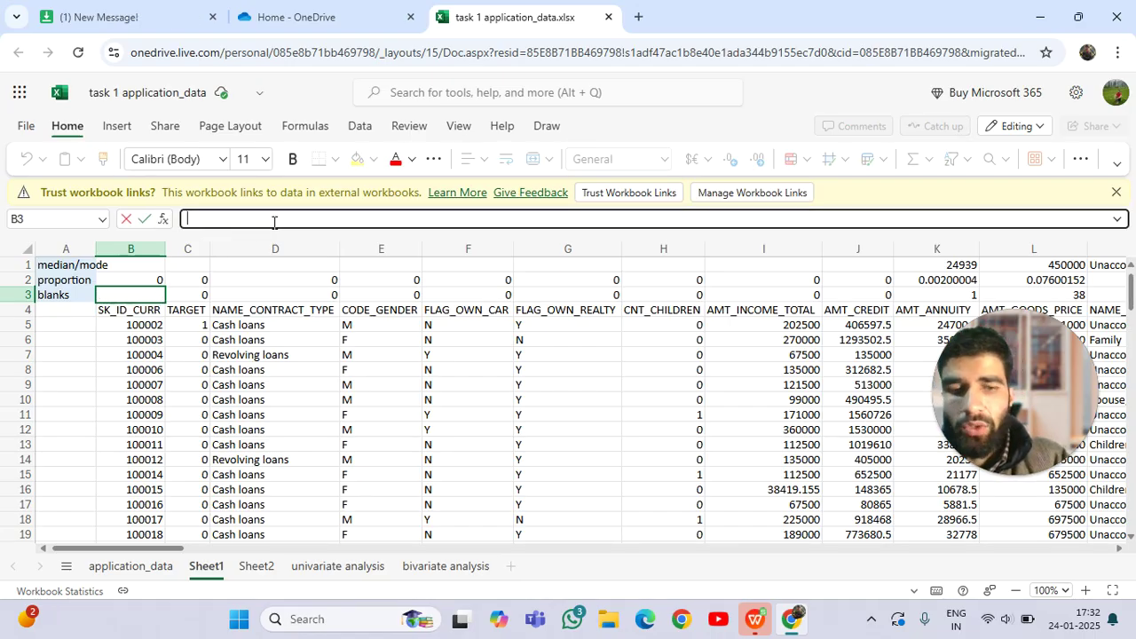
text(=)
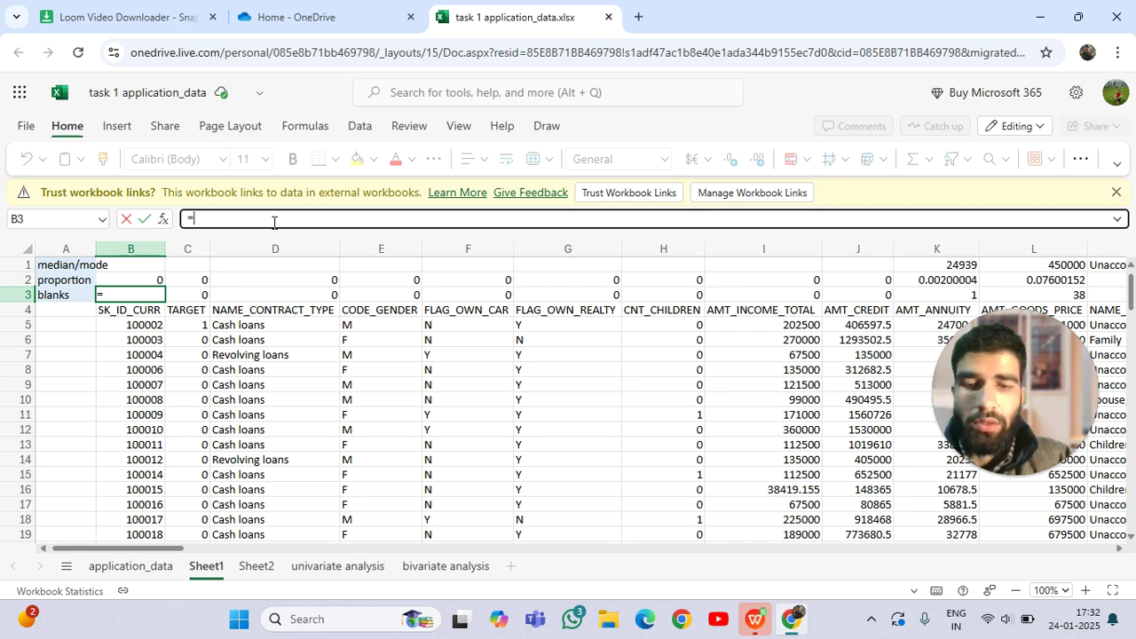
text(count)
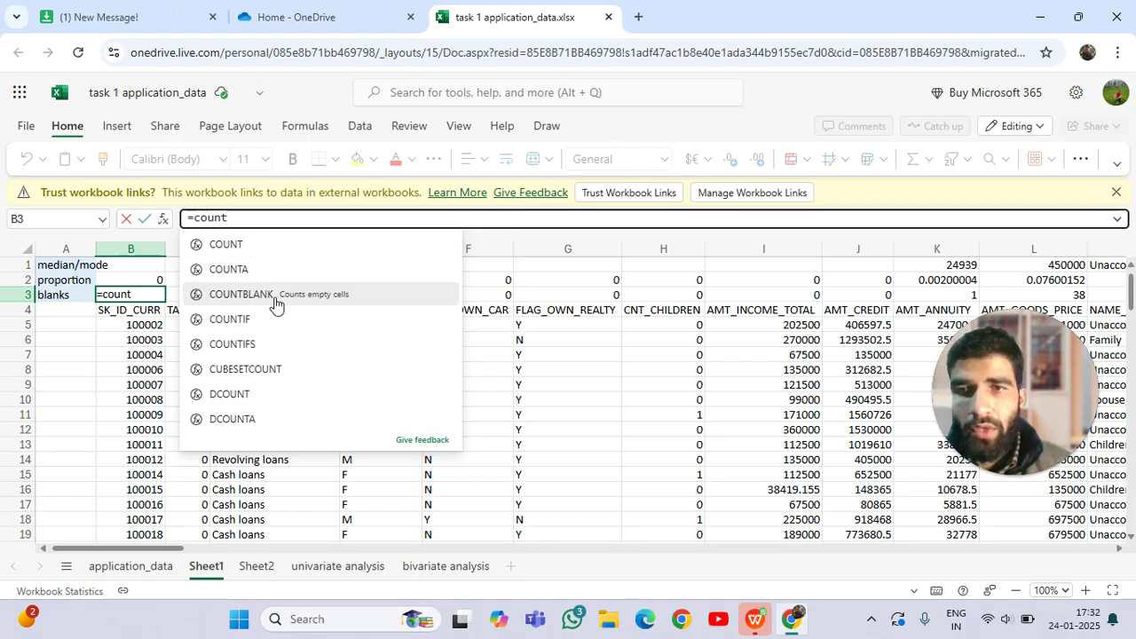
key(BackSpace)
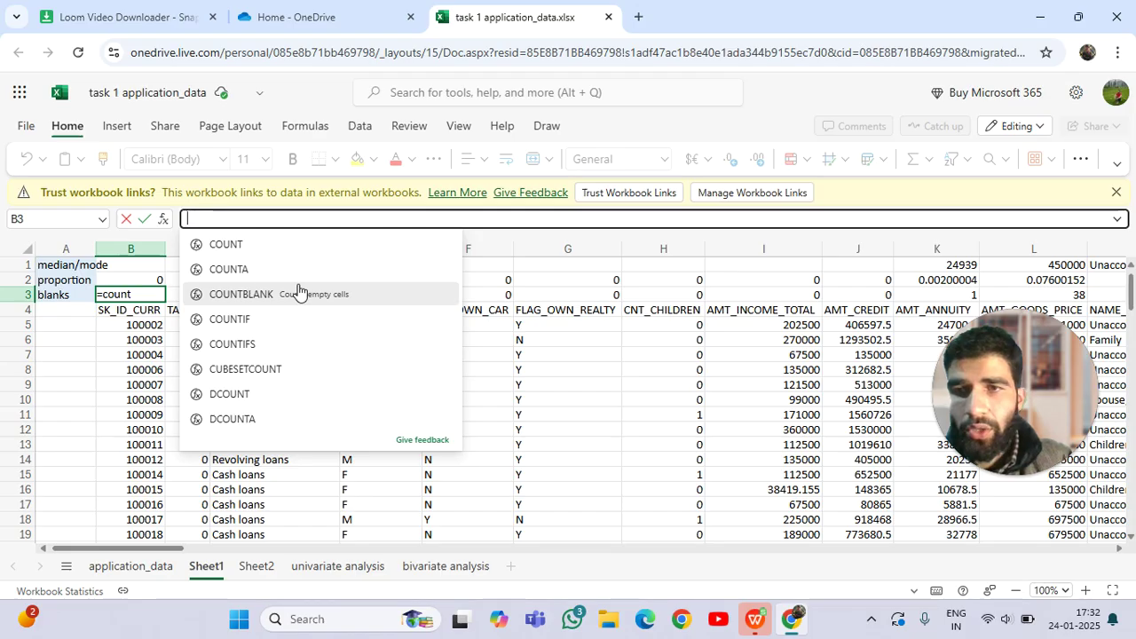
key(Escape)
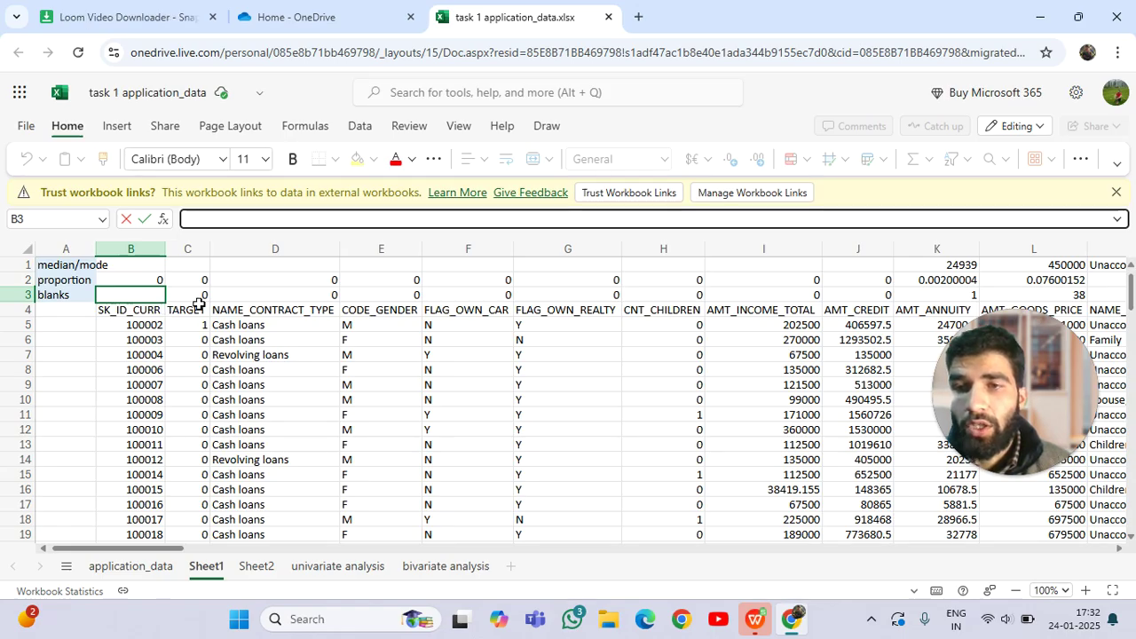
key(Escape)
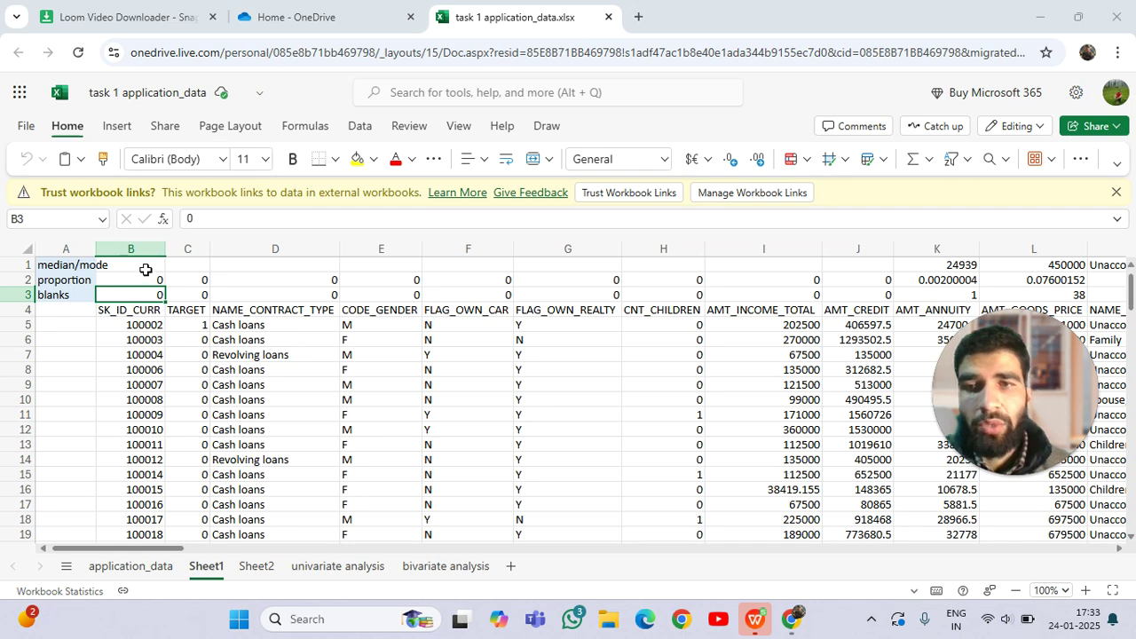
Try starting a MEDIAN formula in the median/mode cell B1, then discard it.
double_click(147, 265)
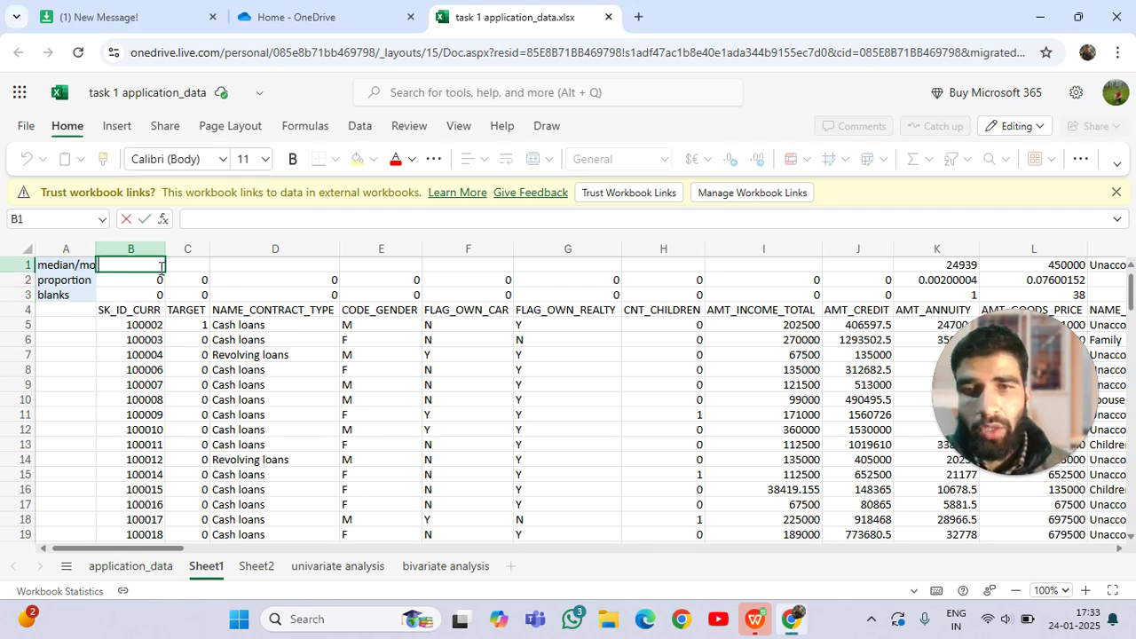
text(=med)
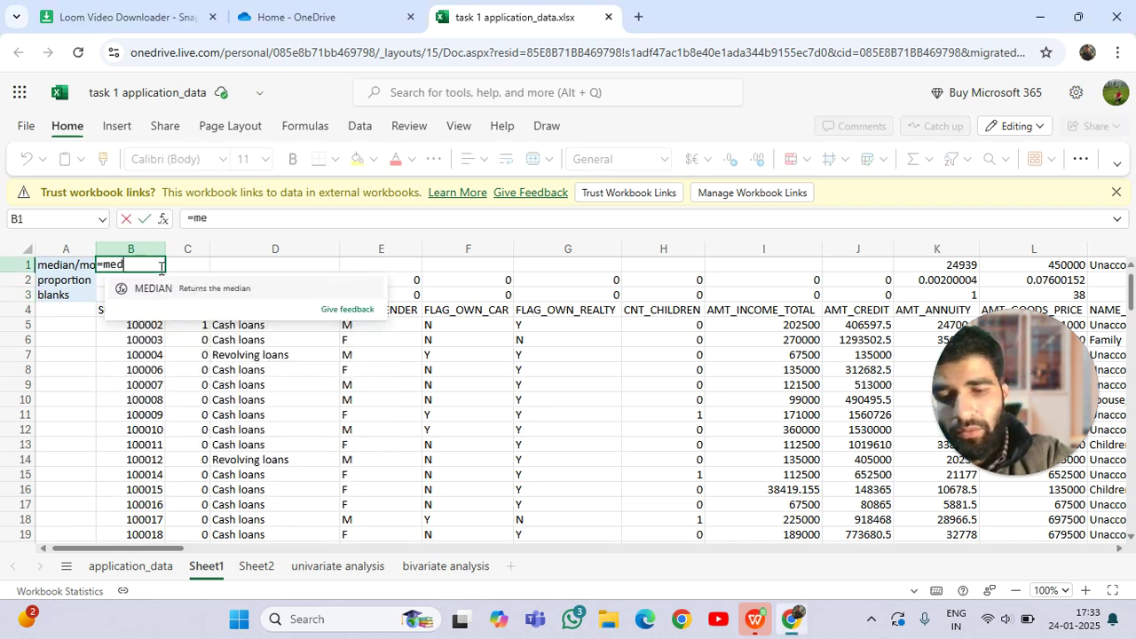
text(ia)
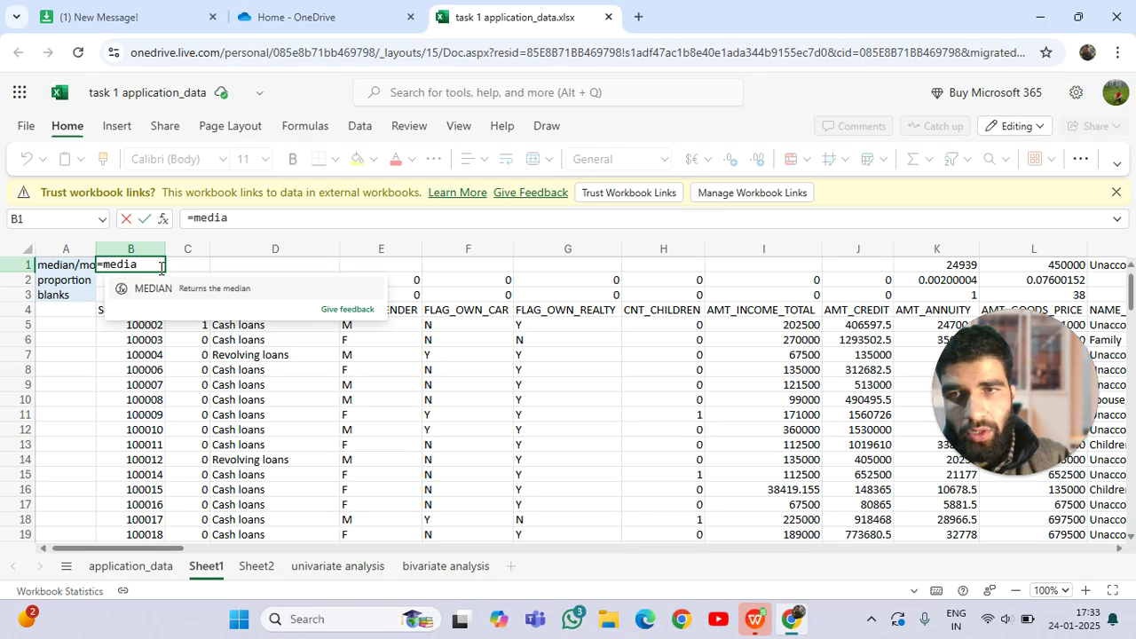
key(Escape)
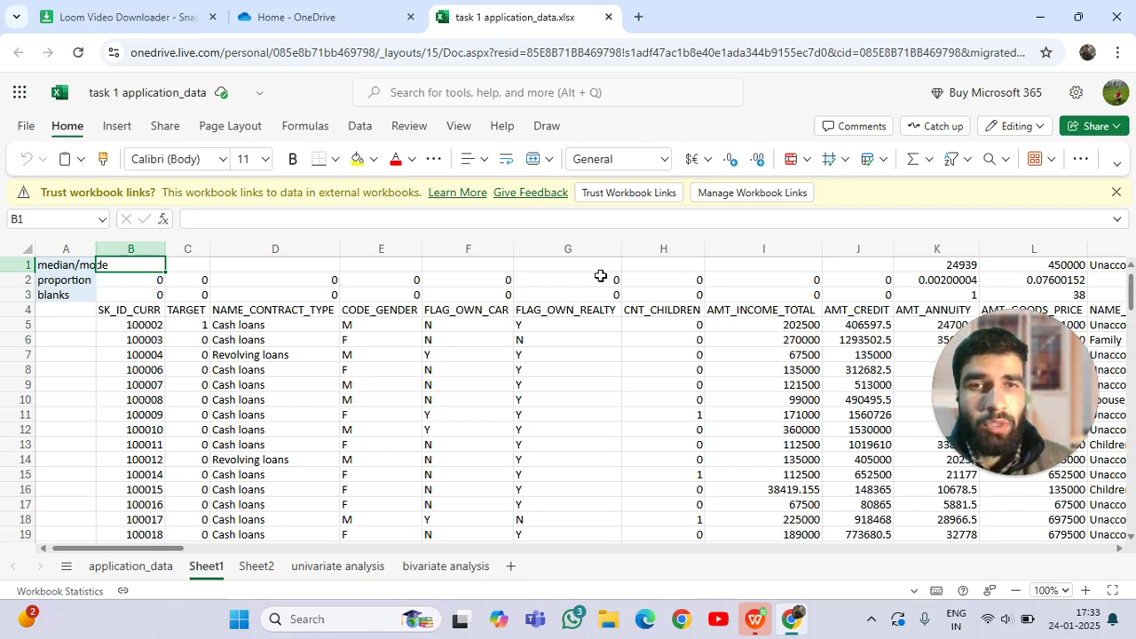
drag(1023, 374, 87, 488)
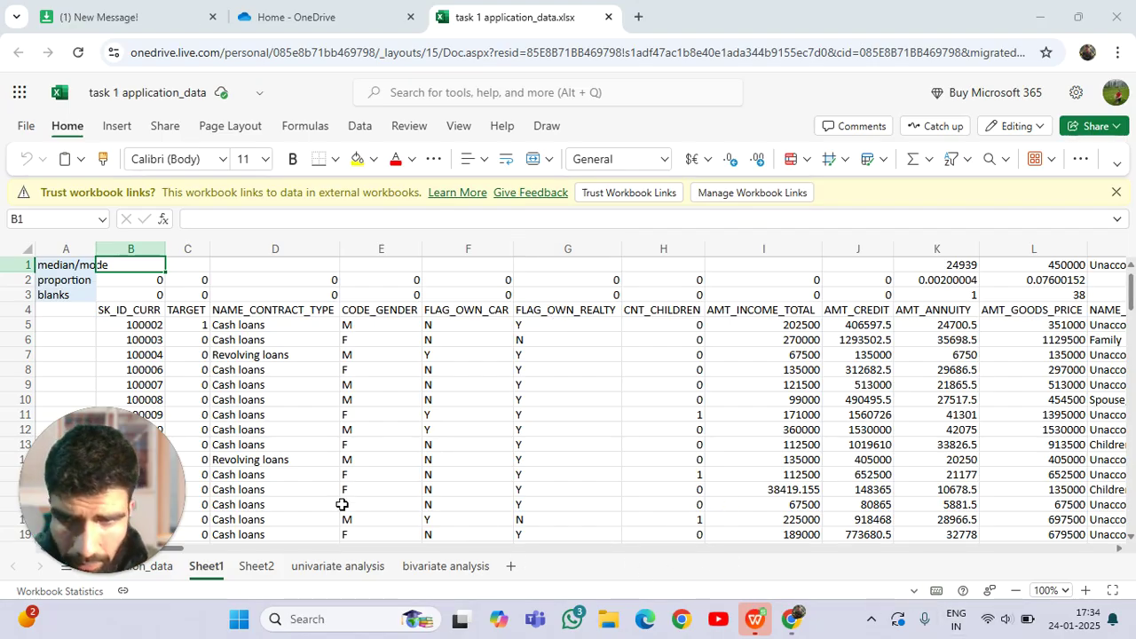
mouse_move(174, 556)
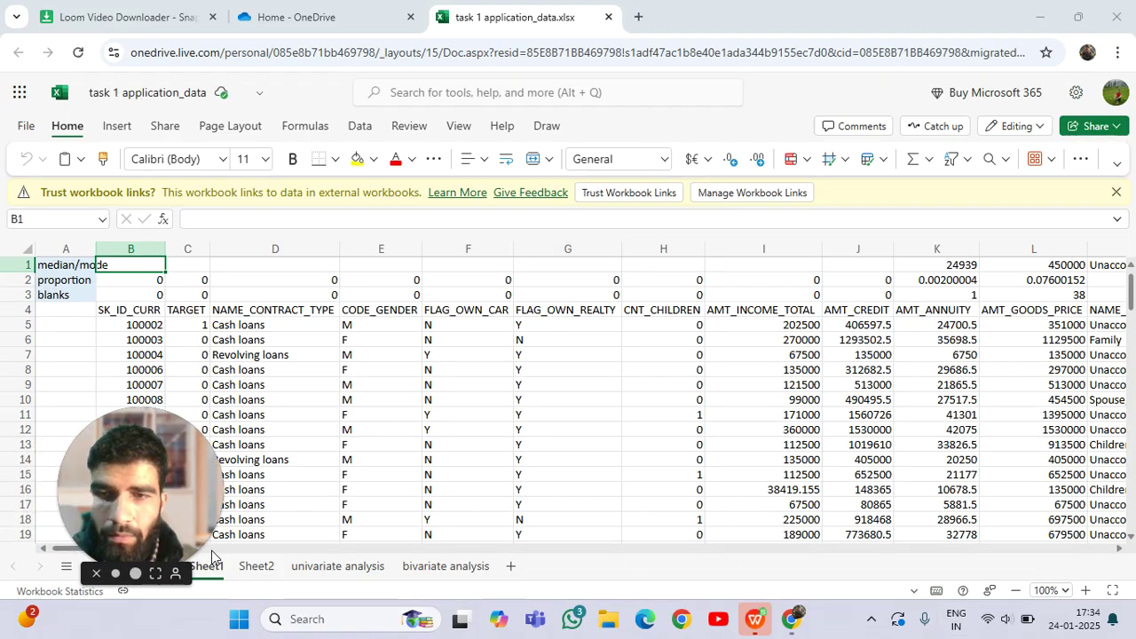
drag(147, 500, 97, 436)
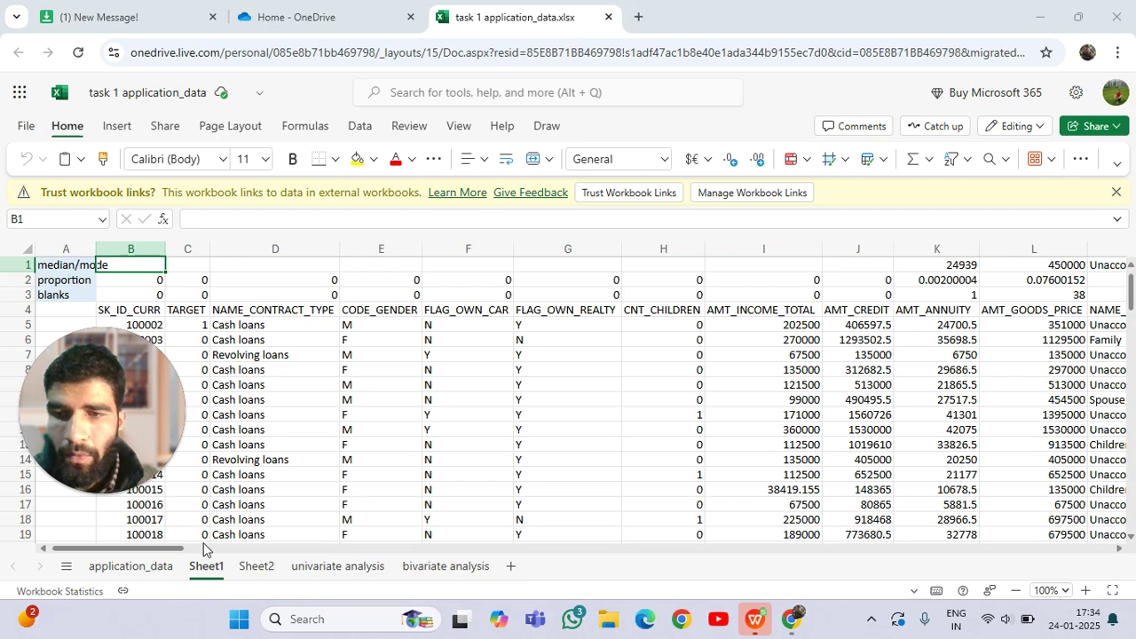
Examine the median/mode, proportion and blanks rows above the columns from AMT_ANNUITY to NAME_HOUSING_TYPE on Sheet1.
drag(168, 555, 262, 560)
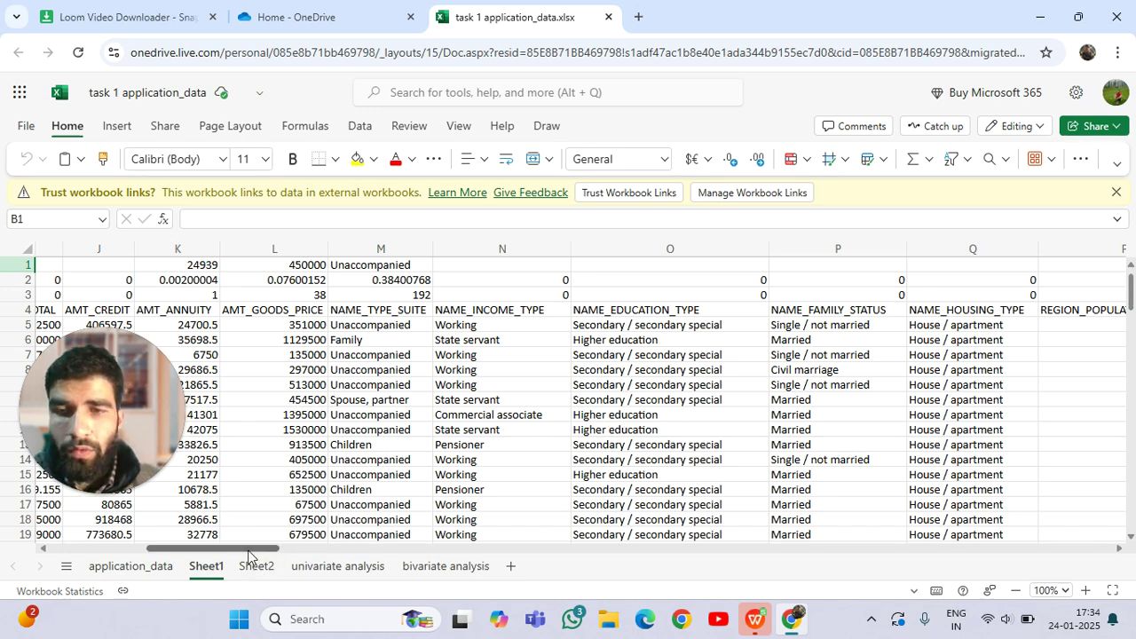
drag(247, 549, 152, 552)
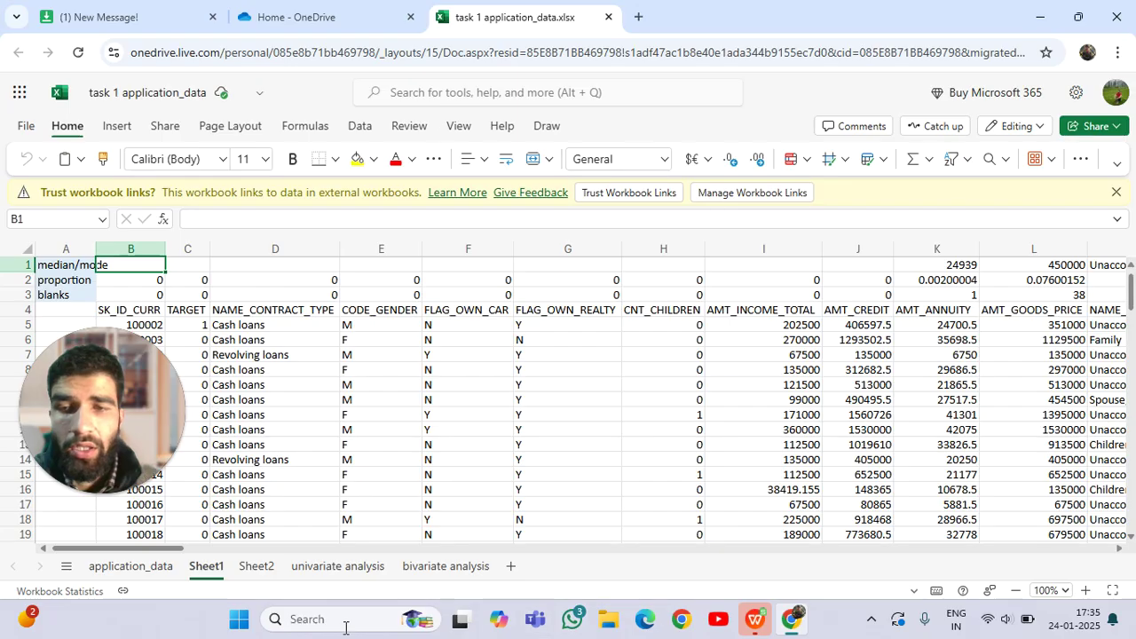
scroll(219, 555, right, 5)
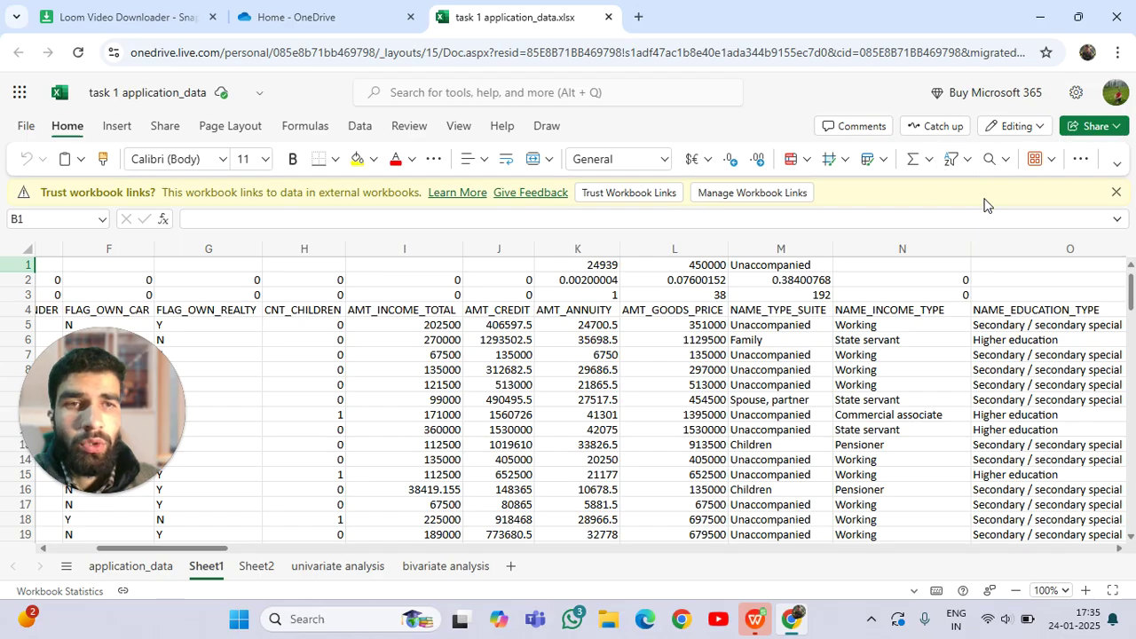
Open Find and Replace with its replace options, then close the dialog without replacing anything.
click(993, 165)
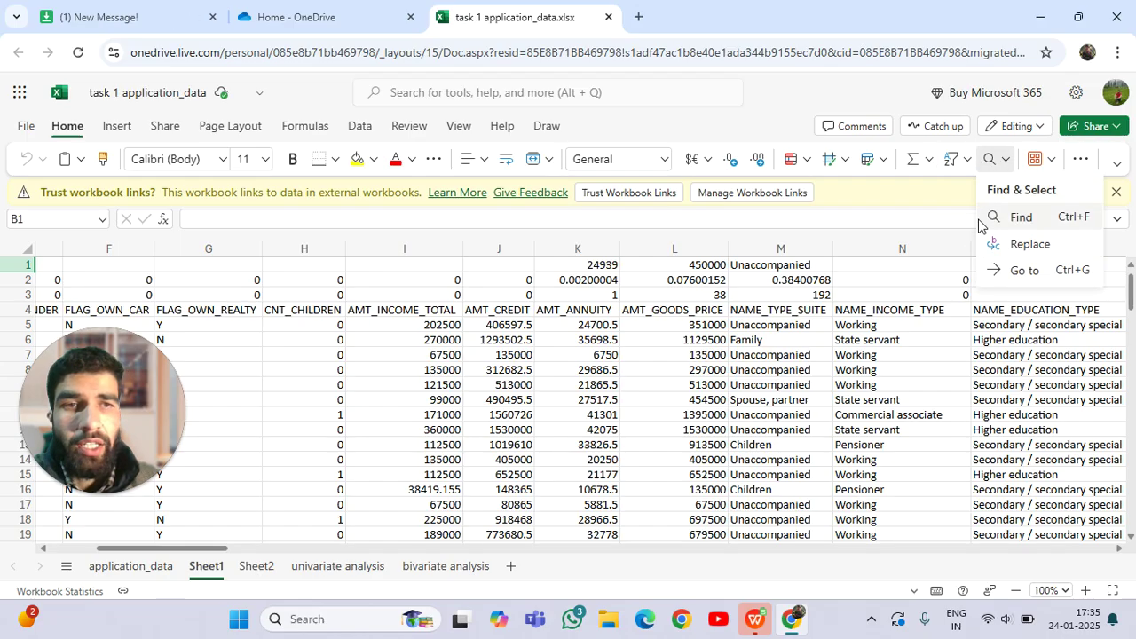
click(1033, 245)
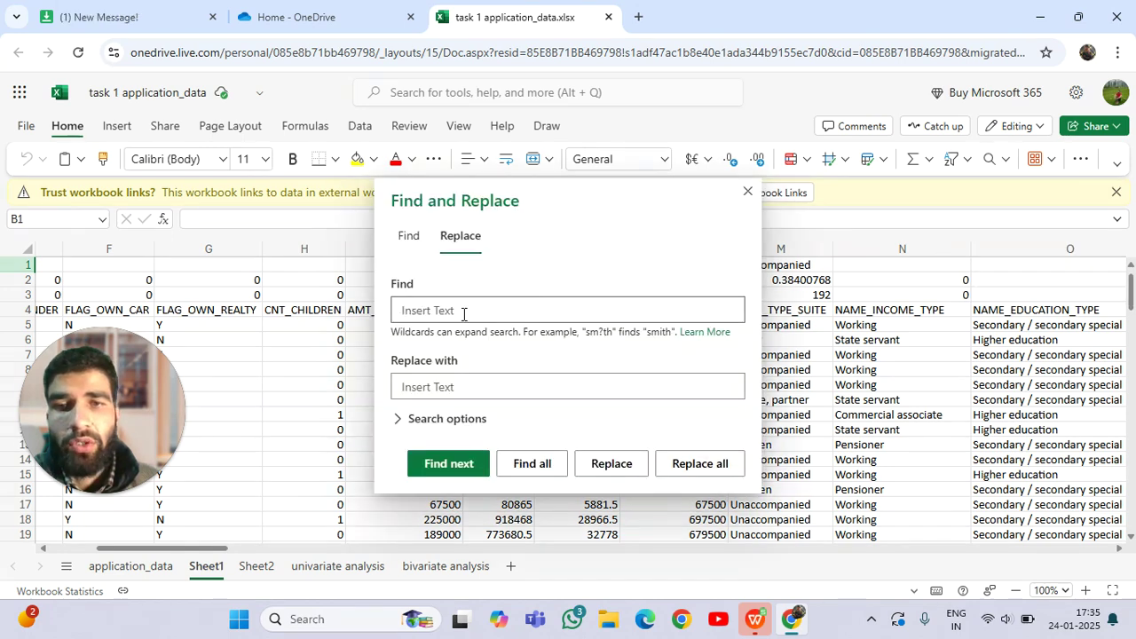
click(472, 316)
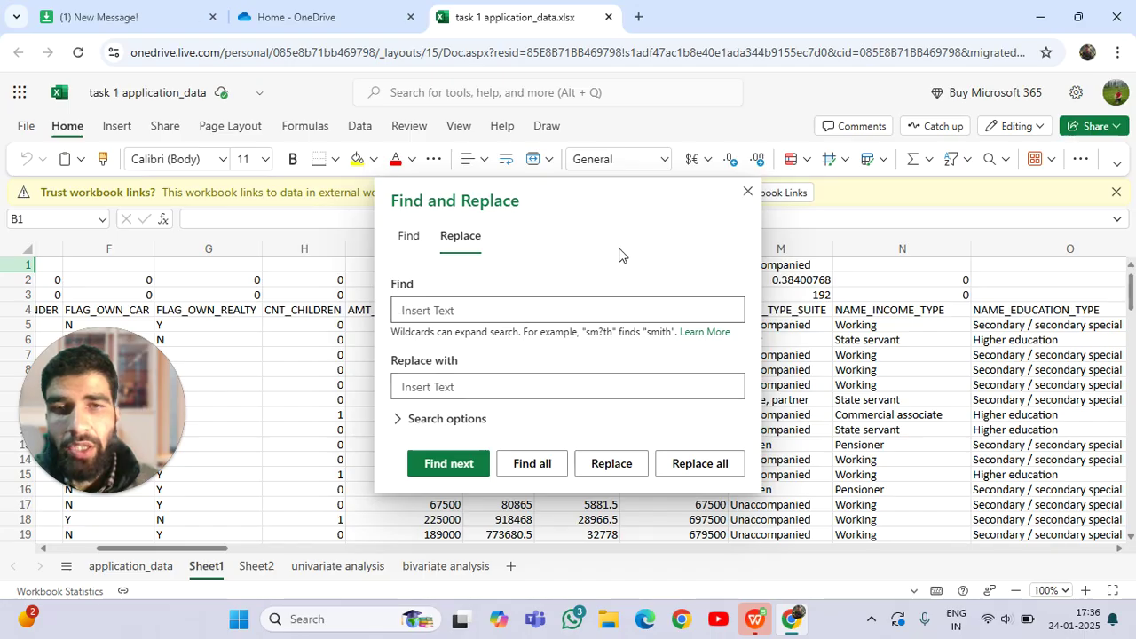
drag(696, 195, 332, 221)
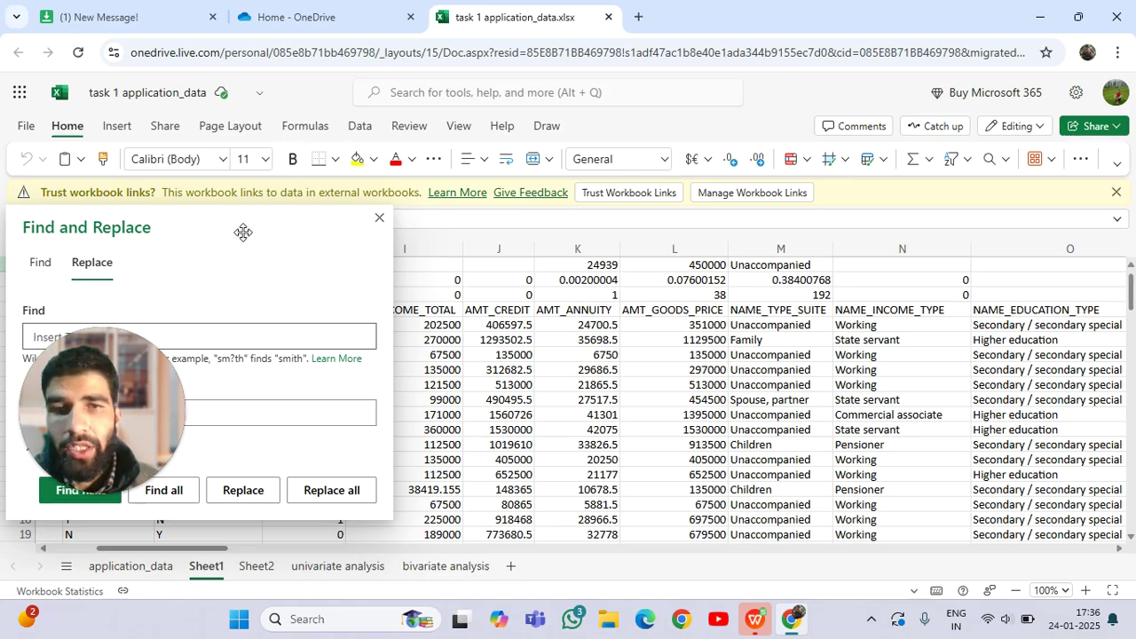
drag(219, 223, 440, 269)
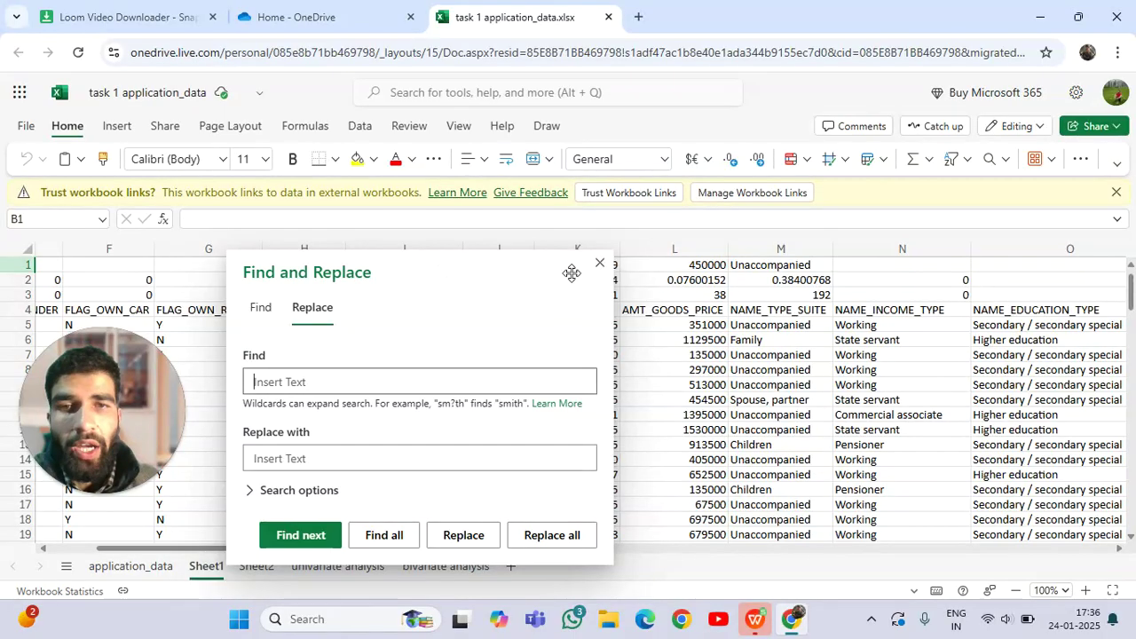
click(600, 264)
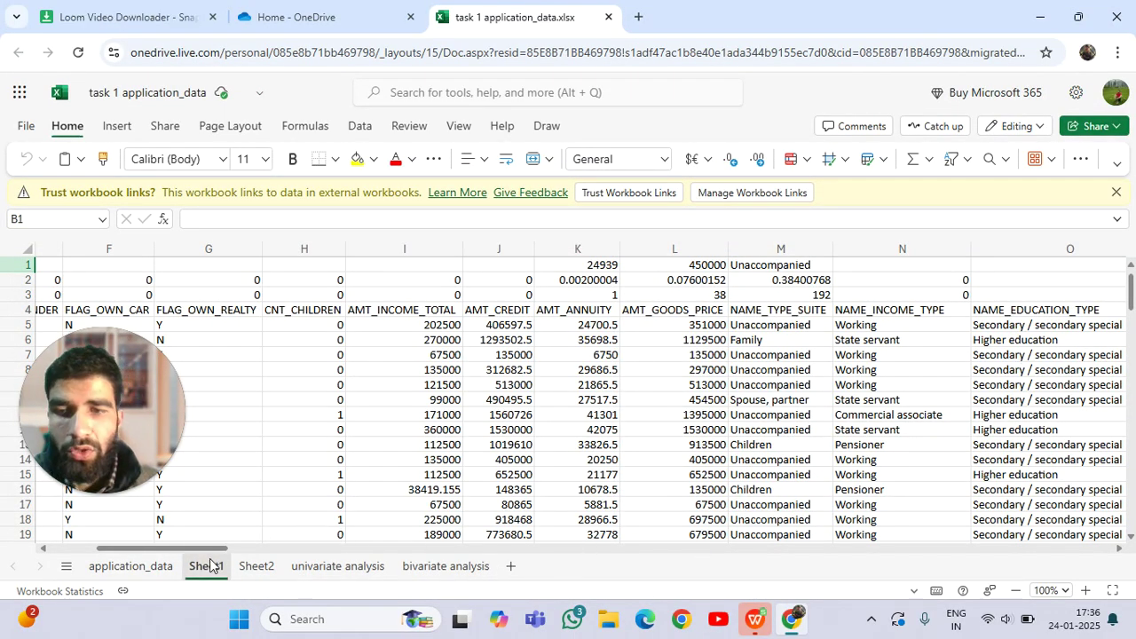
Examine the median/mode, proportion and blanks rows for the EXT_SOURCE, social circle count and FLAG_DOCUMENT columns.
drag(211, 549, 693, 588)
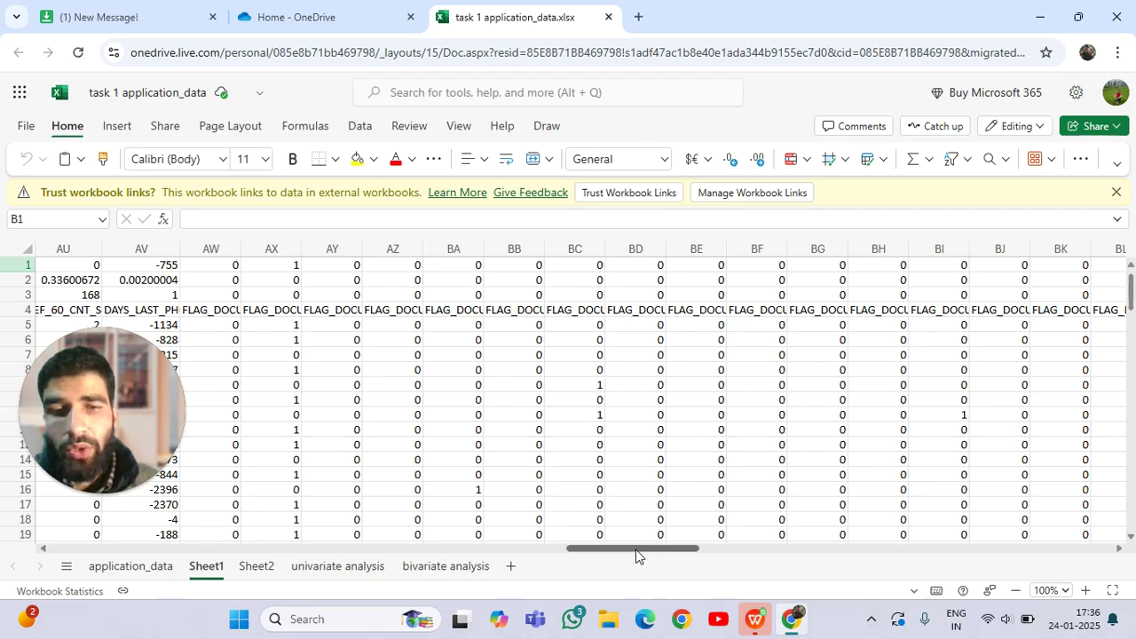
drag(636, 550, 583, 550)
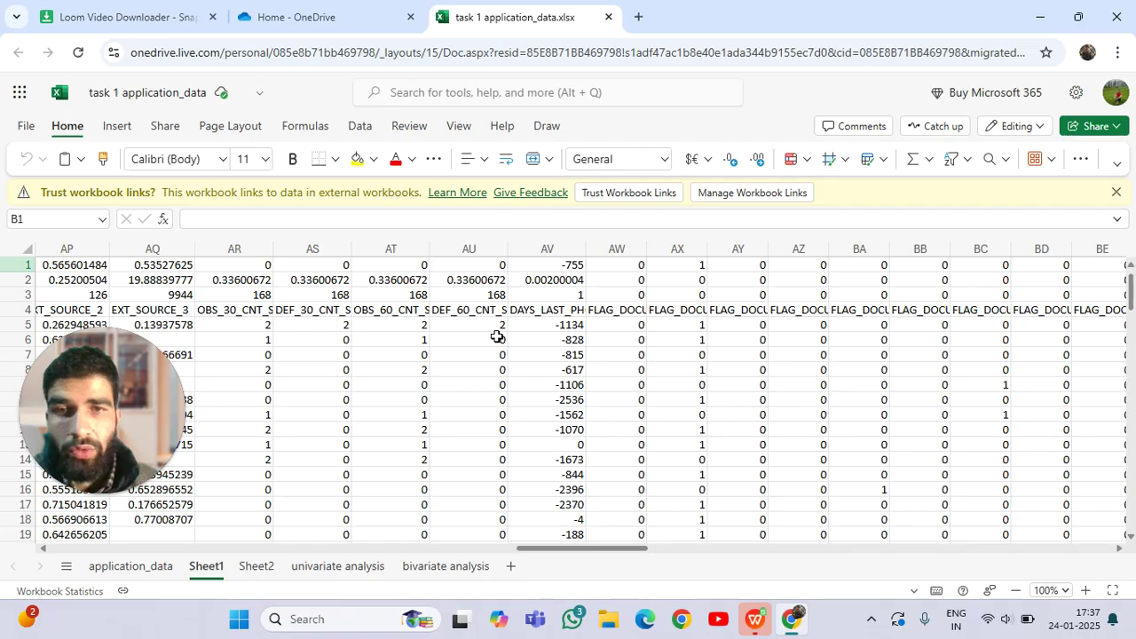
drag(604, 557, 576, 551)
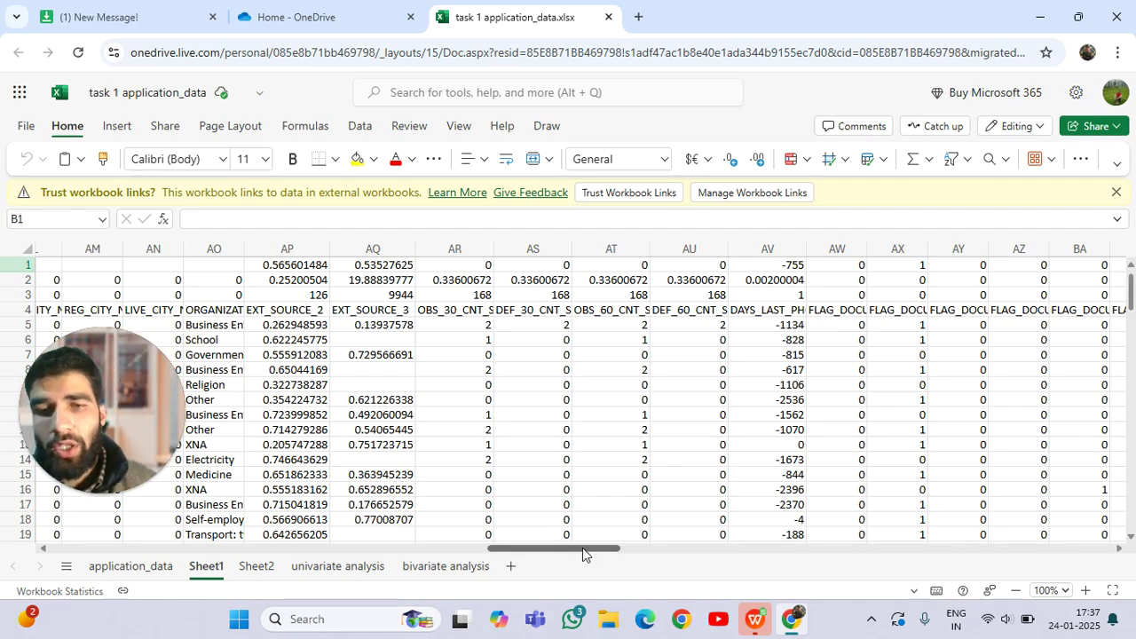
Review the column summary table, the two category count tables and the "proportion of blanks in each column" chart on Sheet1.
drag(582, 552, 910, 578)
scroll(720, 413, down, 2)
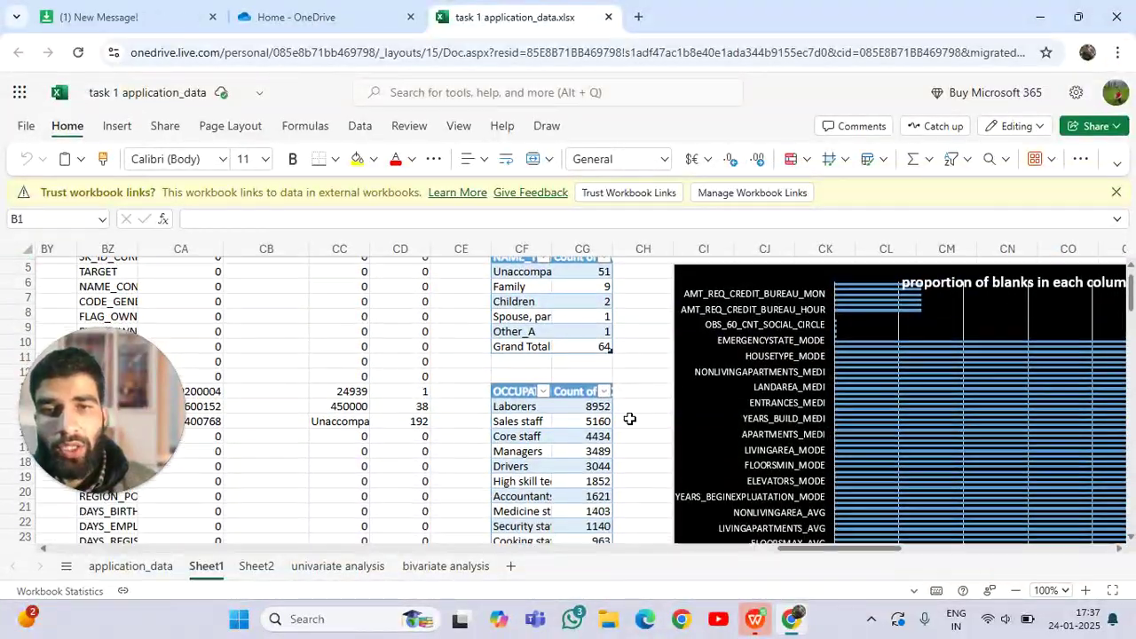
scroll(675, 410, up, 3)
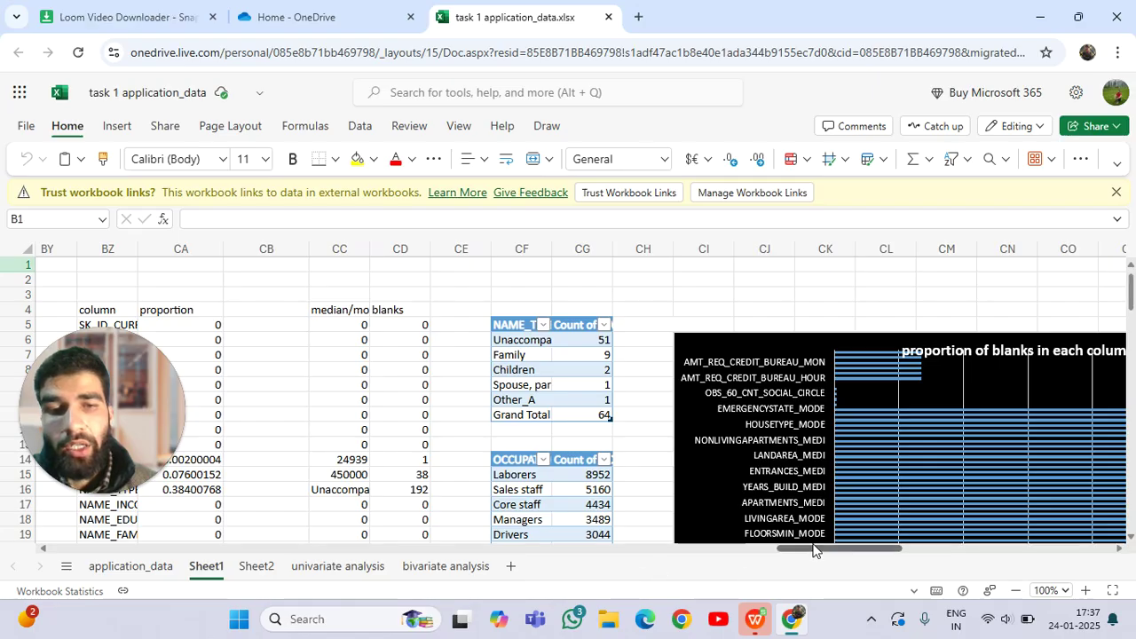
scroll(560, 480, down, 4)
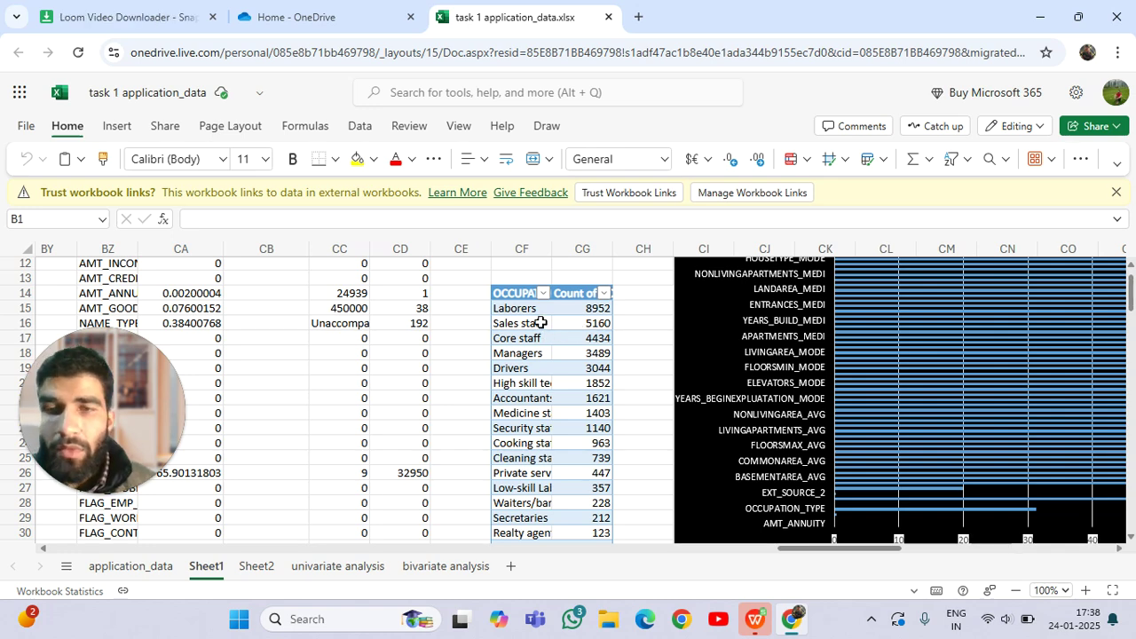
drag(832, 553, 901, 552)
scroll(786, 470, up, 5)
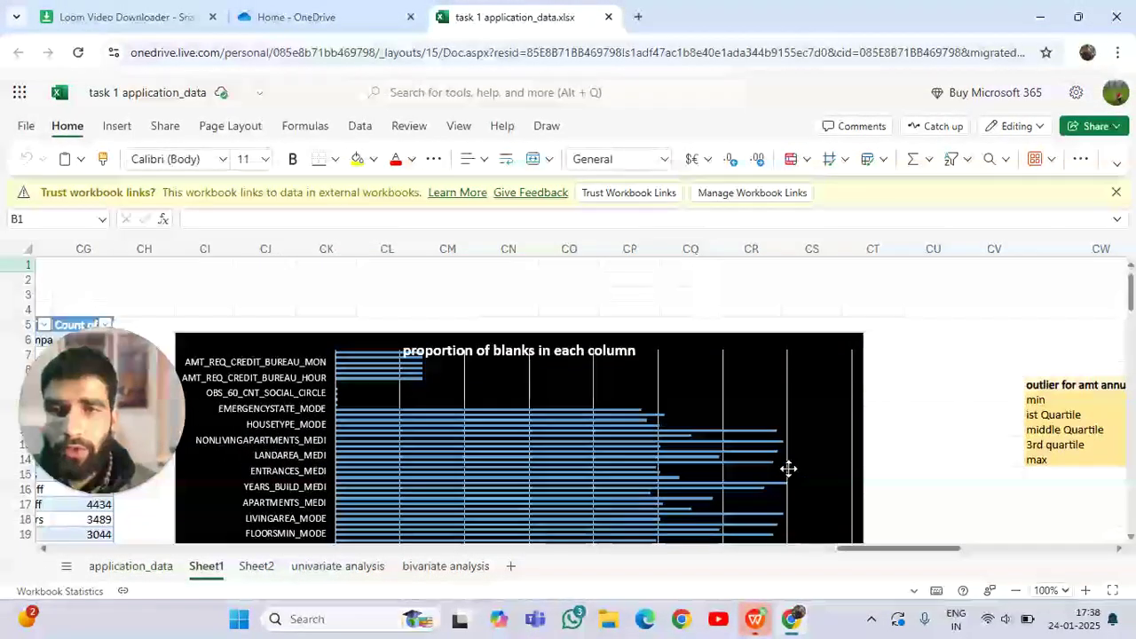
Examine the "proportion of blanks in each column" chart together with the adjacent category count and column summary tables.
scroll(784, 468, down, 3)
scroll(783, 469, up, 3)
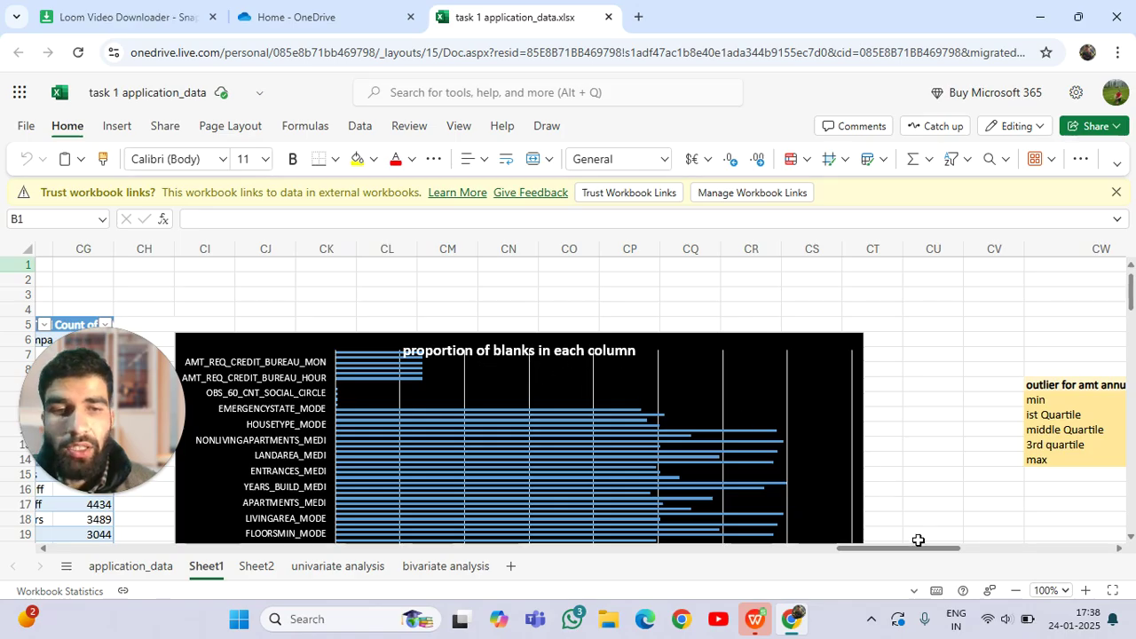
drag(878, 552, 817, 551)
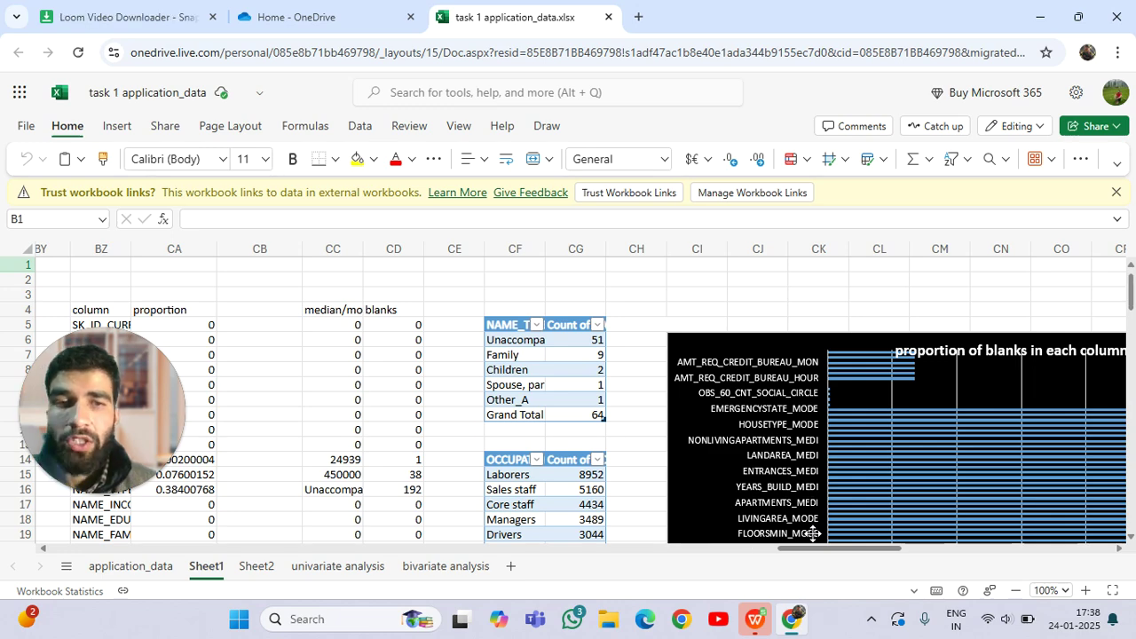
mouse_move(853, 549)
mouse_down()
mouse_move(873, 553)
mouse_move(843, 558)
mouse_move(883, 563)
mouse_move(870, 558)
mouse_up()
scroll(946, 466, down, 2)
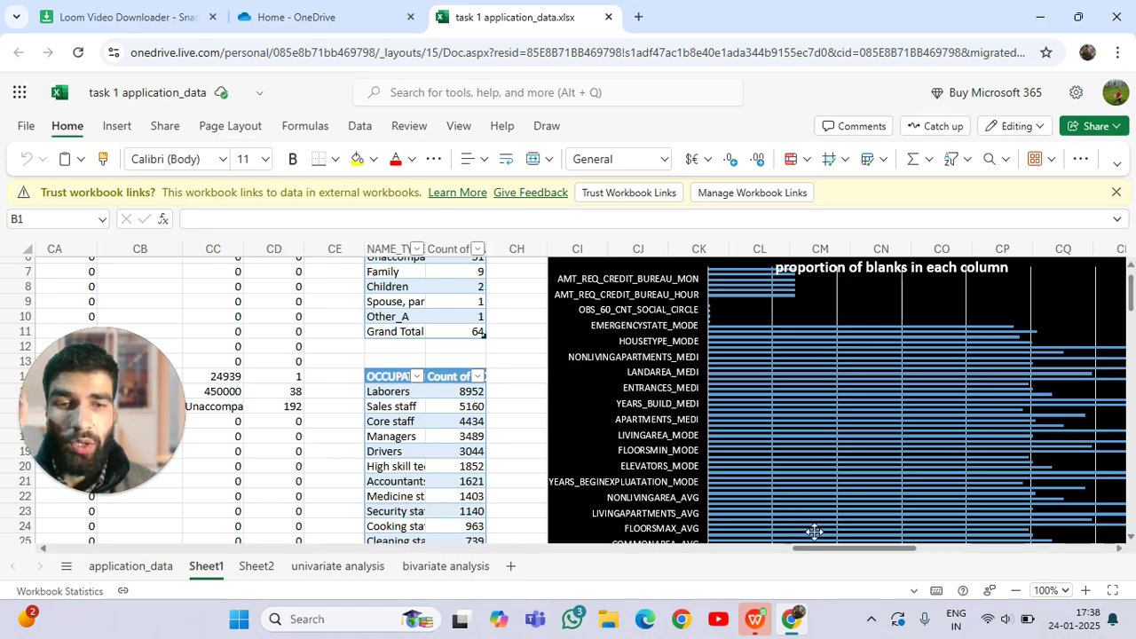
drag(835, 549, 906, 548)
scroll(559, 400, down, 3)
scroll(522, 387, up, 2)
scroll(522, 387, up, 2)
scroll(507, 391, down, 2)
scroll(418, 459, down, 2)
scroll(369, 448, up, 4)
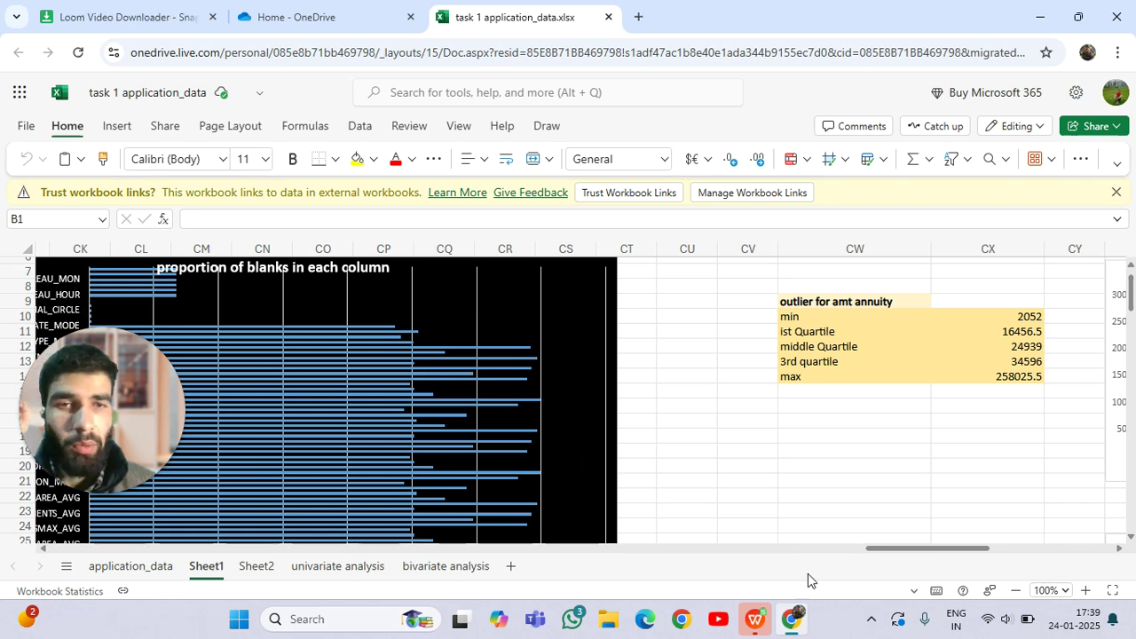
Review the quartile tables and outlier box plots for Amt Annuity, Amt Income Total and Amt Credit on Sheet1.
drag(930, 554, 987, 552)
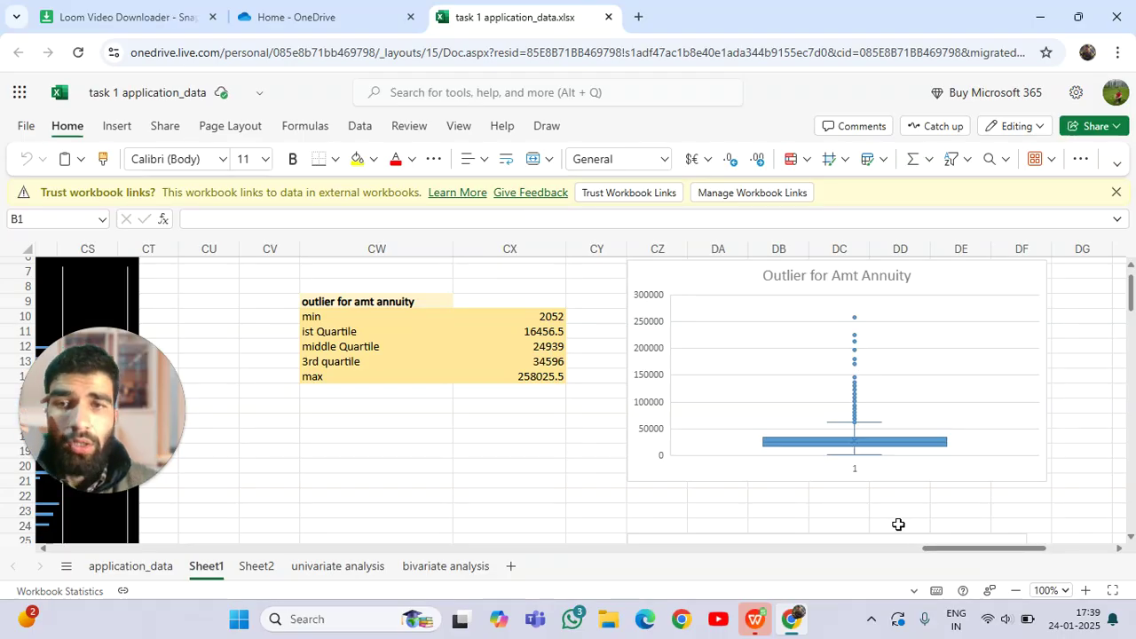
scroll(757, 471, up, 2)
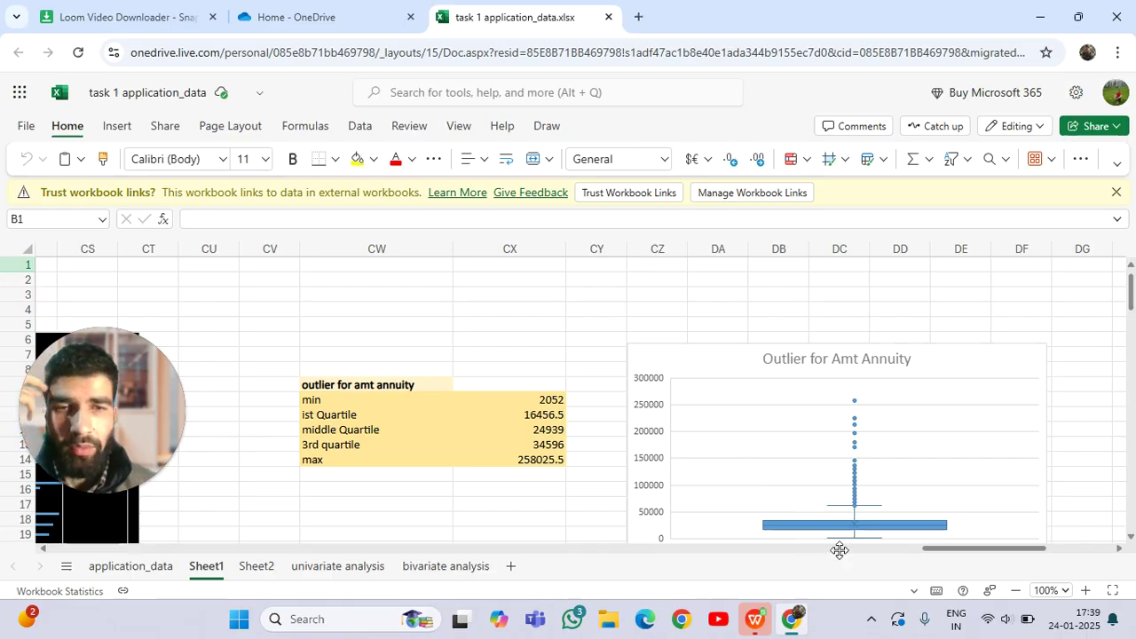
scroll(1012, 512, down, 7)
scroll(1012, 511, down, 15)
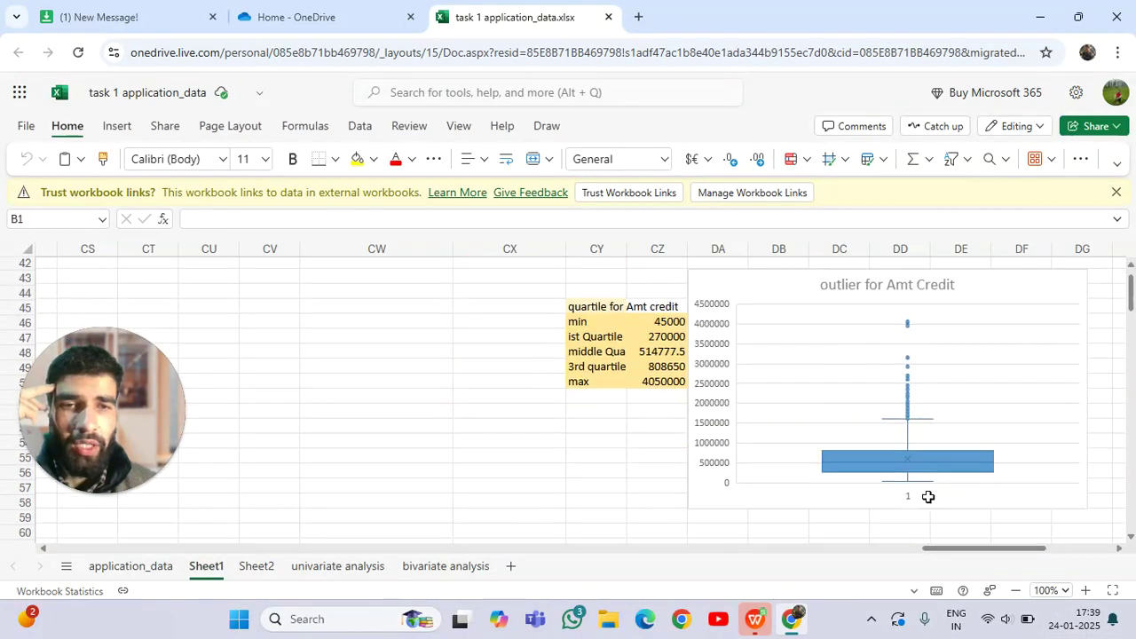
scroll(923, 498, up, 20)
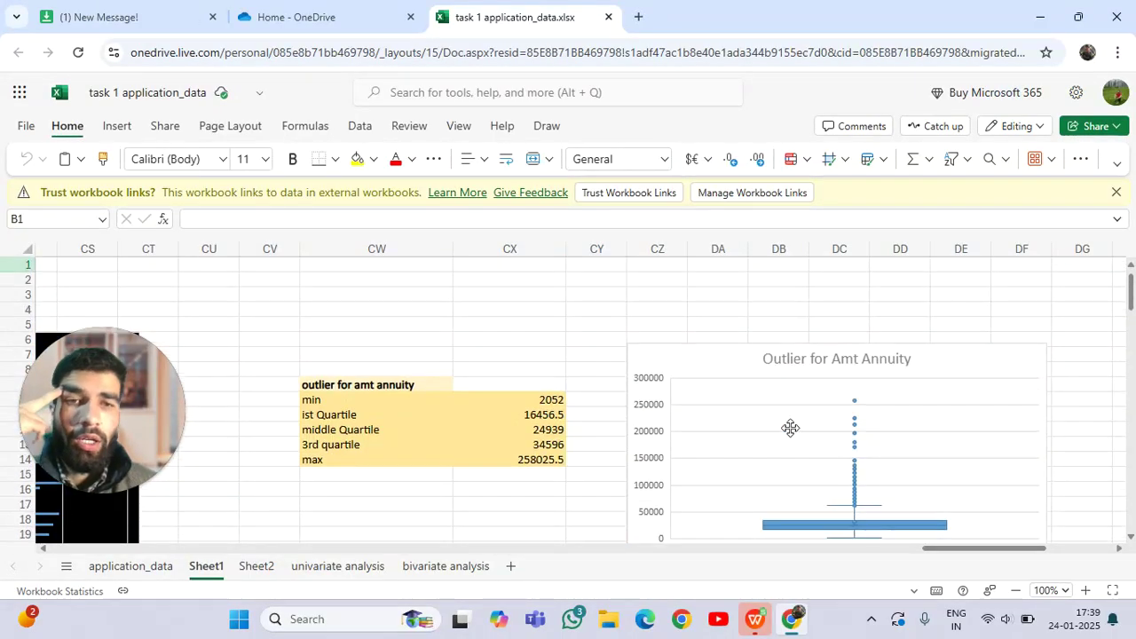
scroll(879, 482, down, 7)
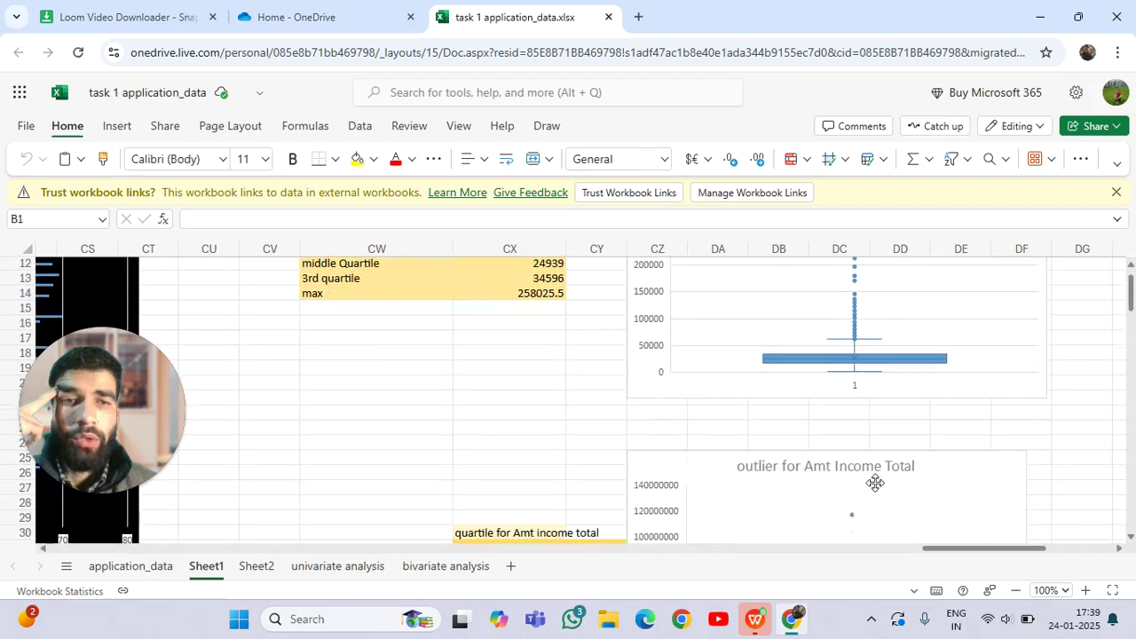
scroll(753, 442, down, 2)
scroll(773, 430, up, 2)
scroll(821, 417, down, 6)
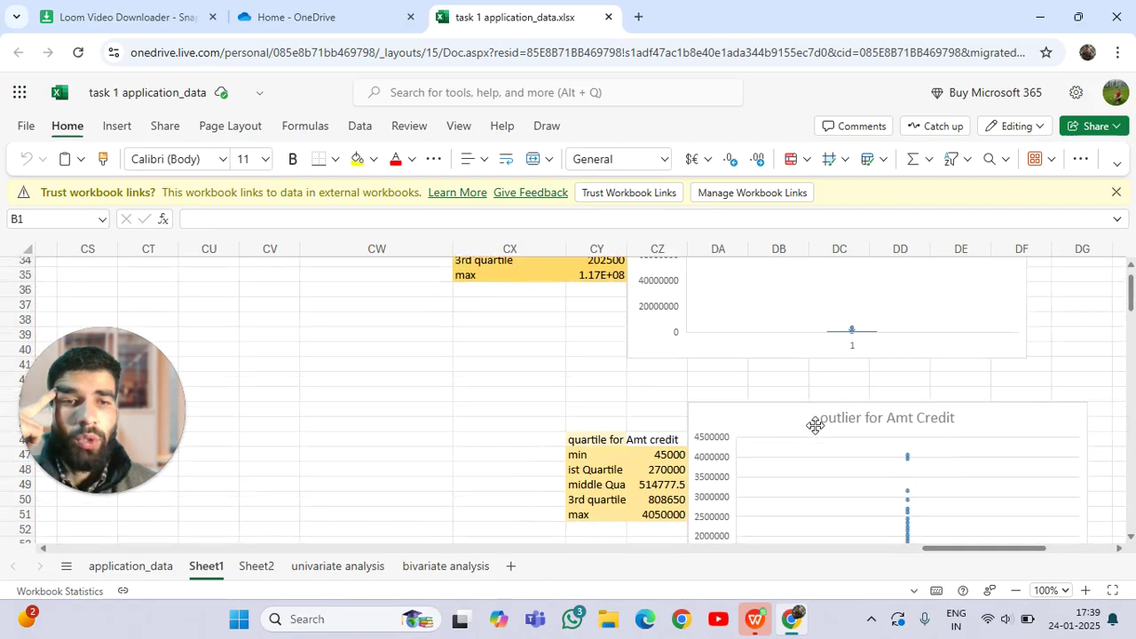
scroll(713, 452, up, 13)
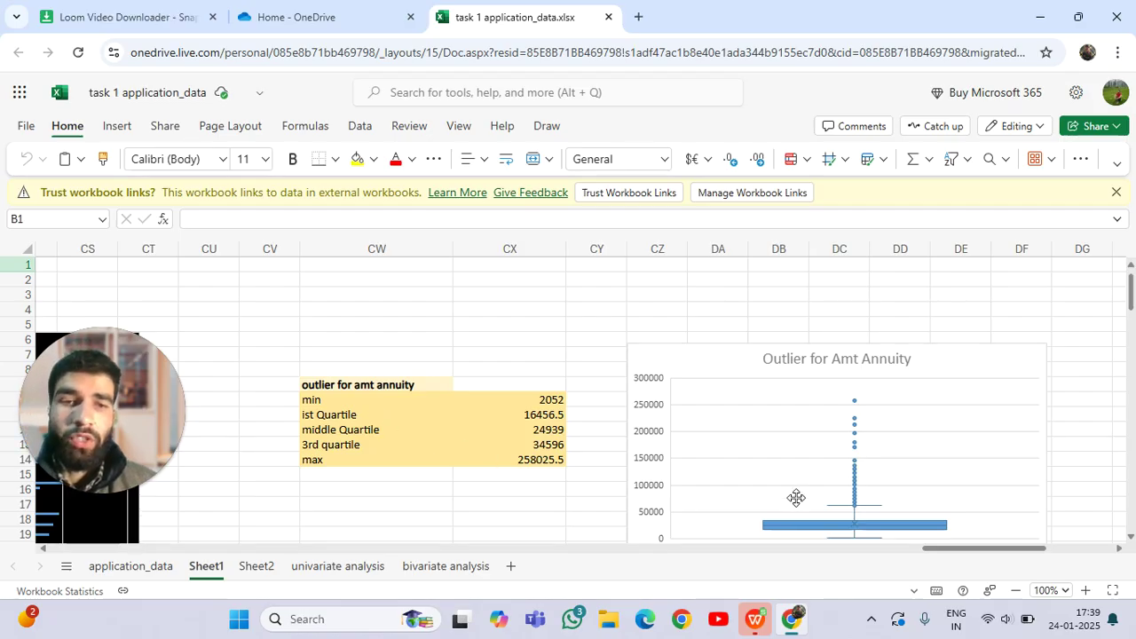
Examine the Amt Annuity quartile table and its outlier box plot more closely.
scroll(793, 497, down, 2)
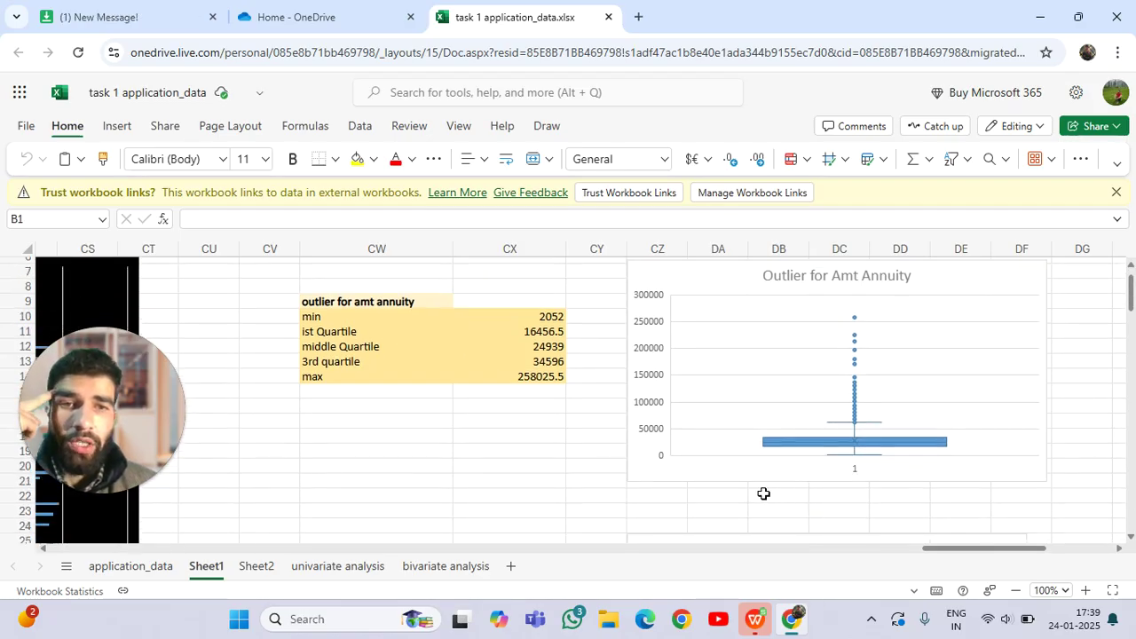
scroll(763, 494, up, 2)
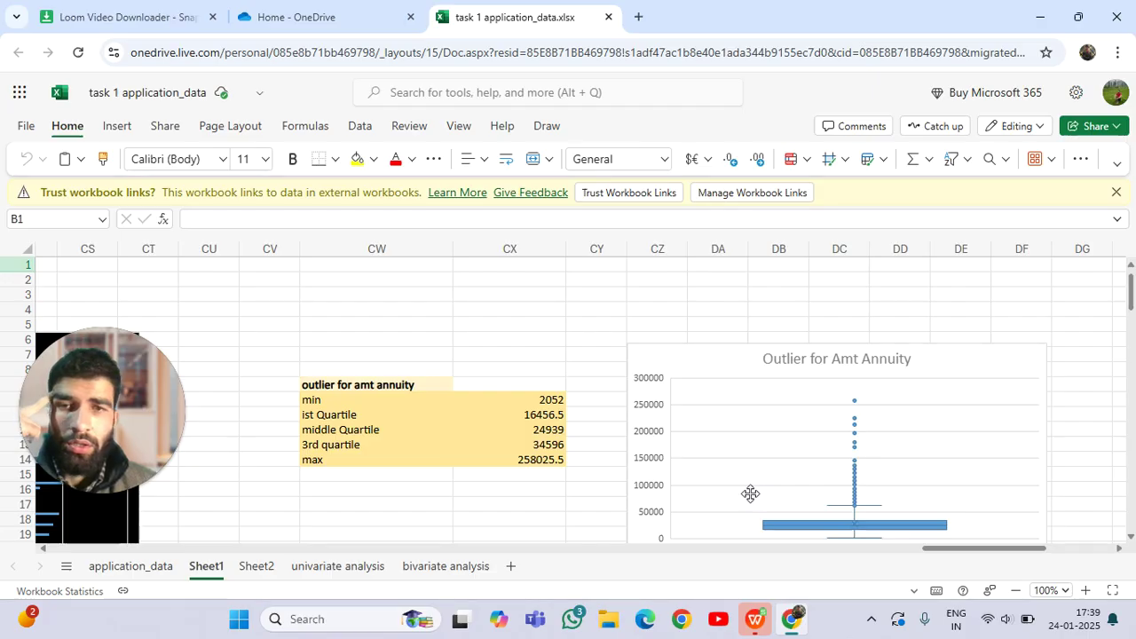
scroll(751, 494, down, 2)
scroll(735, 492, up, 2)
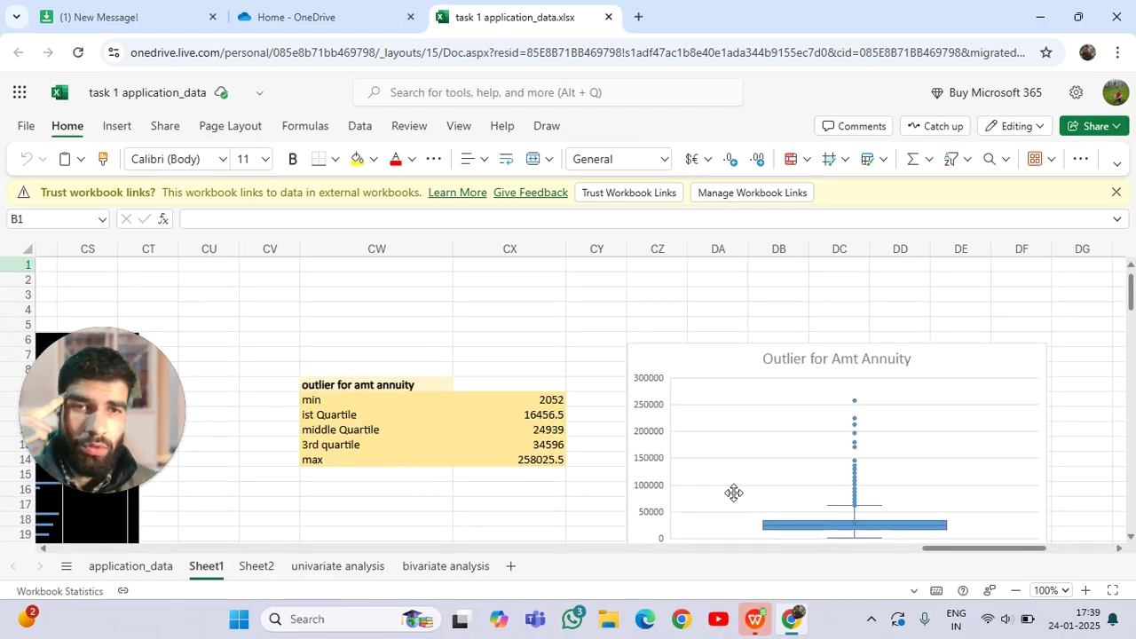
scroll(811, 502, down, 2)
scroll(811, 502, up, 2)
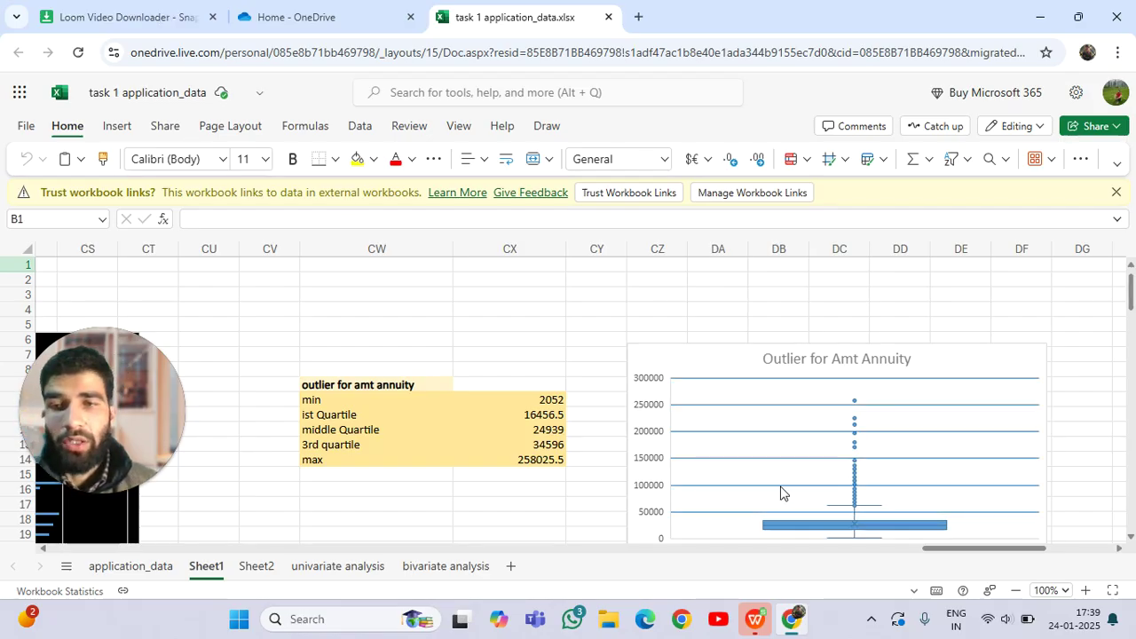
scroll(785, 491, down, 2)
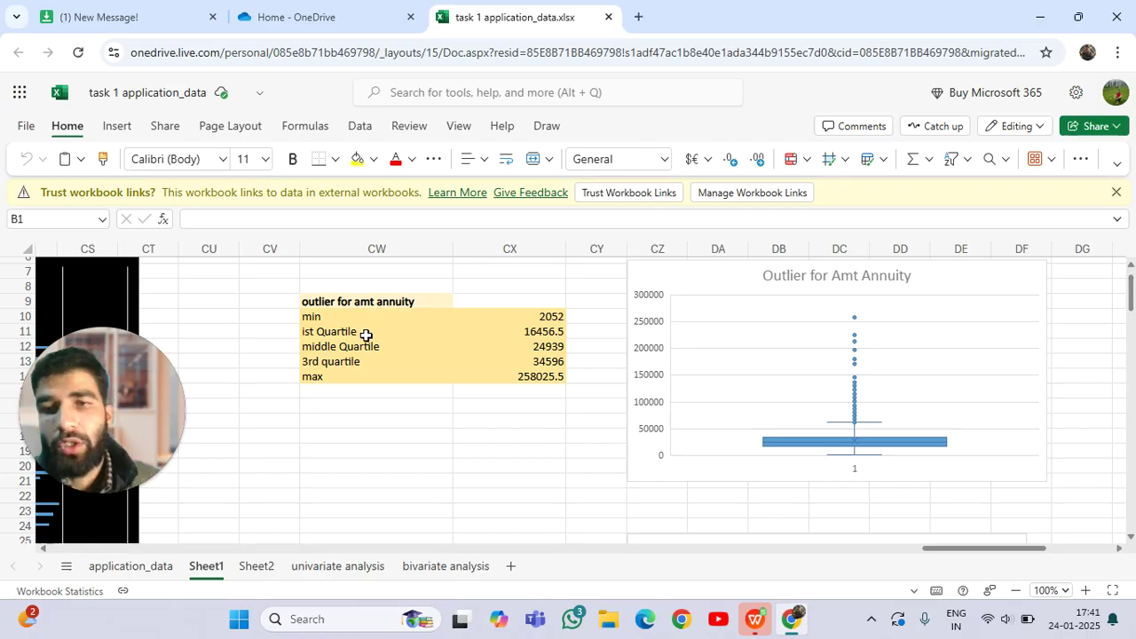
Begin a QUARTILE formula over CX10:CX14 in cell CV10 as far as its quart argument options, and discard the entry.
double_click(270, 317)
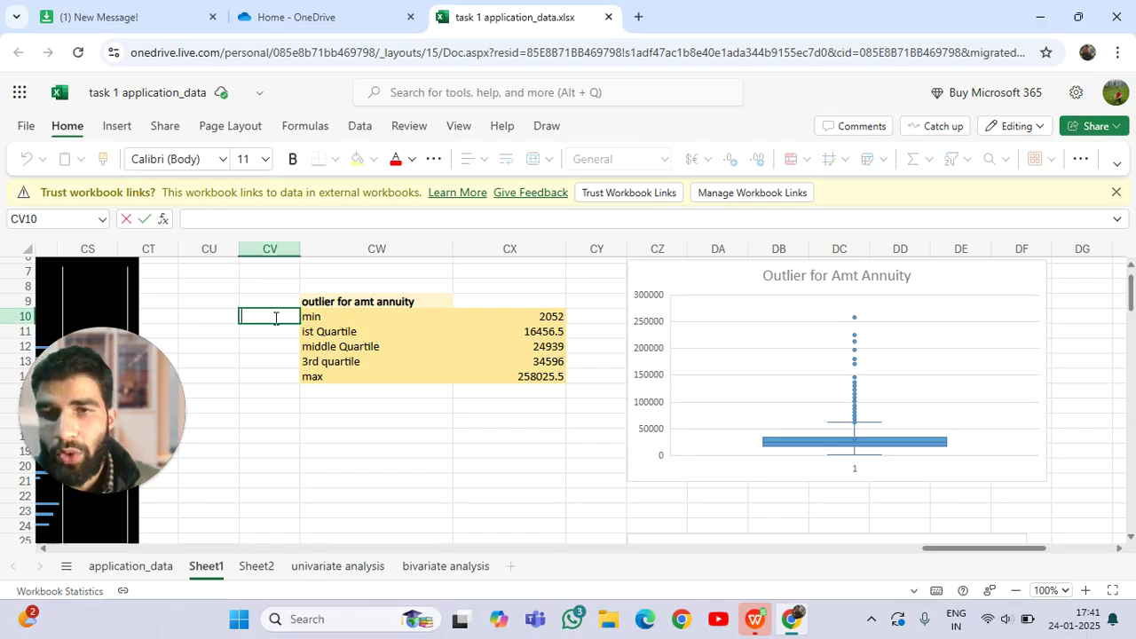
text(=w)
key(BackSpace)
text(w)
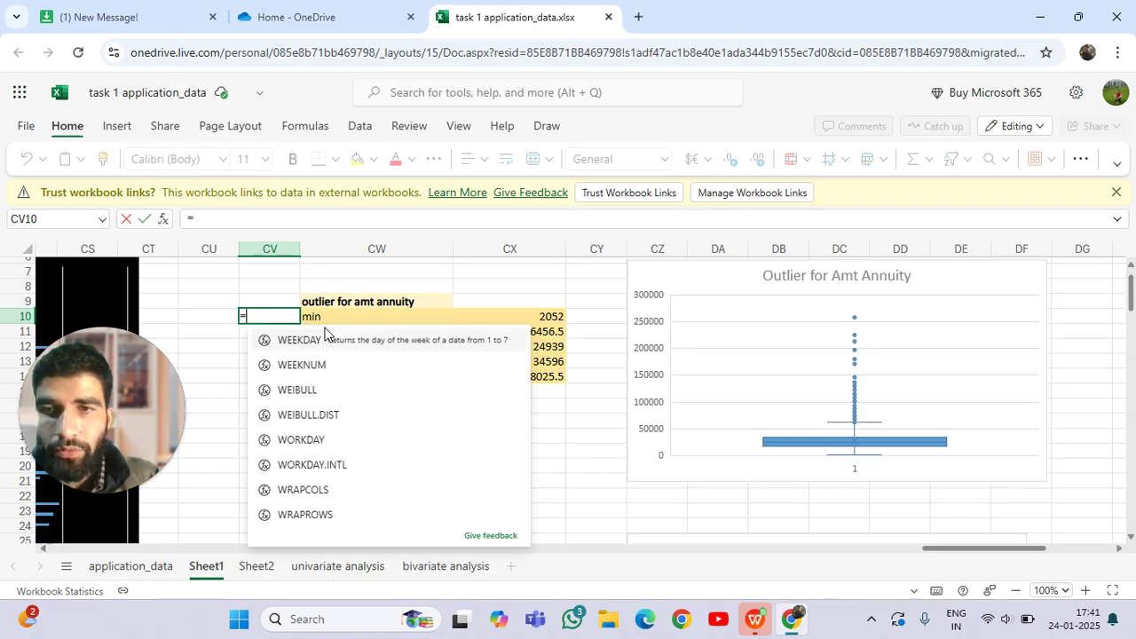
key(BackSpace)
click(324, 331)
text(q)
key(BackSpace)
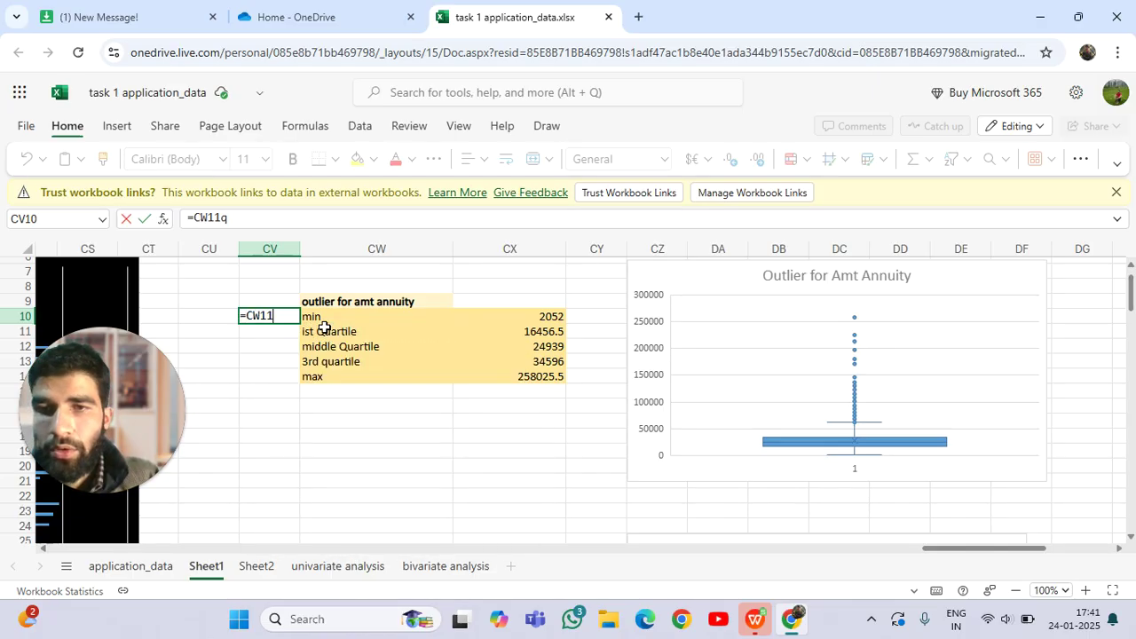
key(BackSpace)
key(BackSpace)
key(BackSpace)
key(BackSpace)
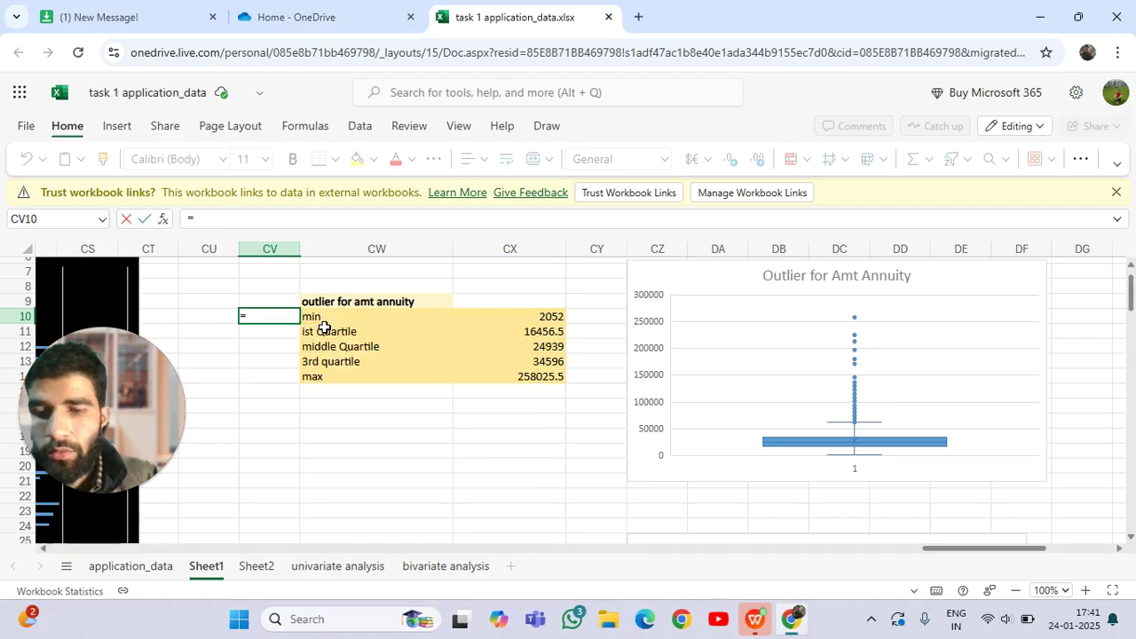
text(quar)
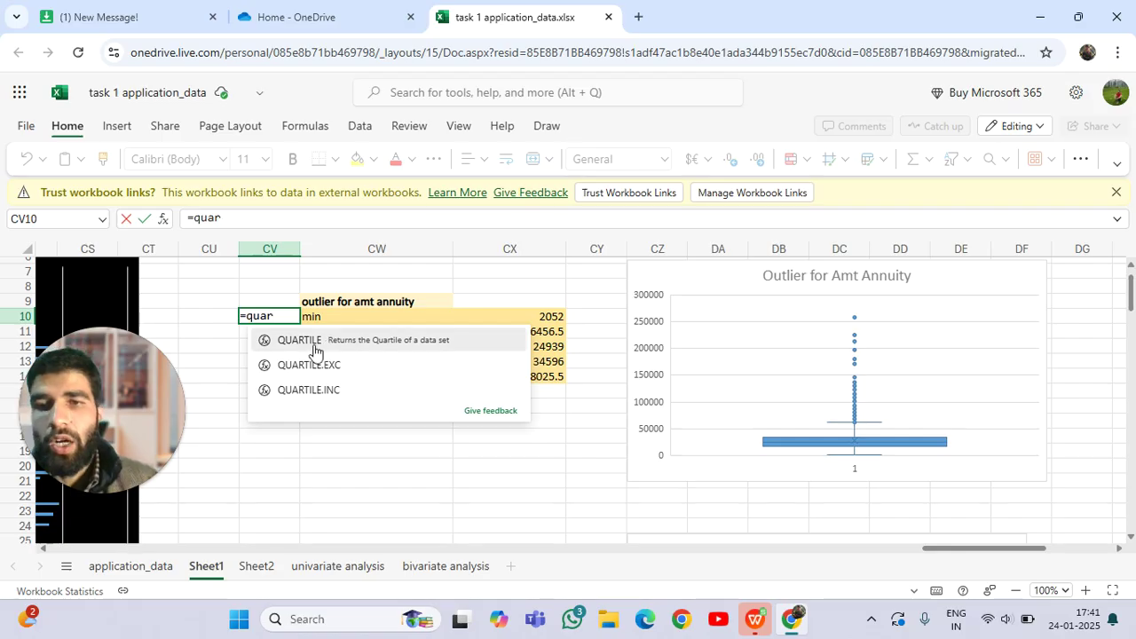
click(312, 342)
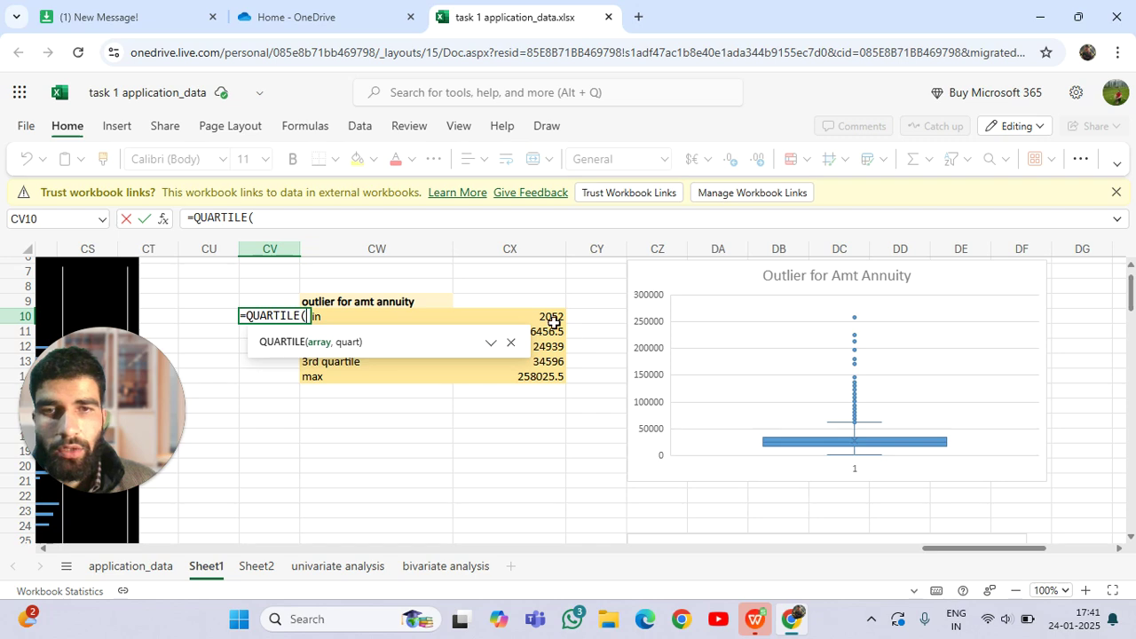
drag(550, 317, 538, 374)
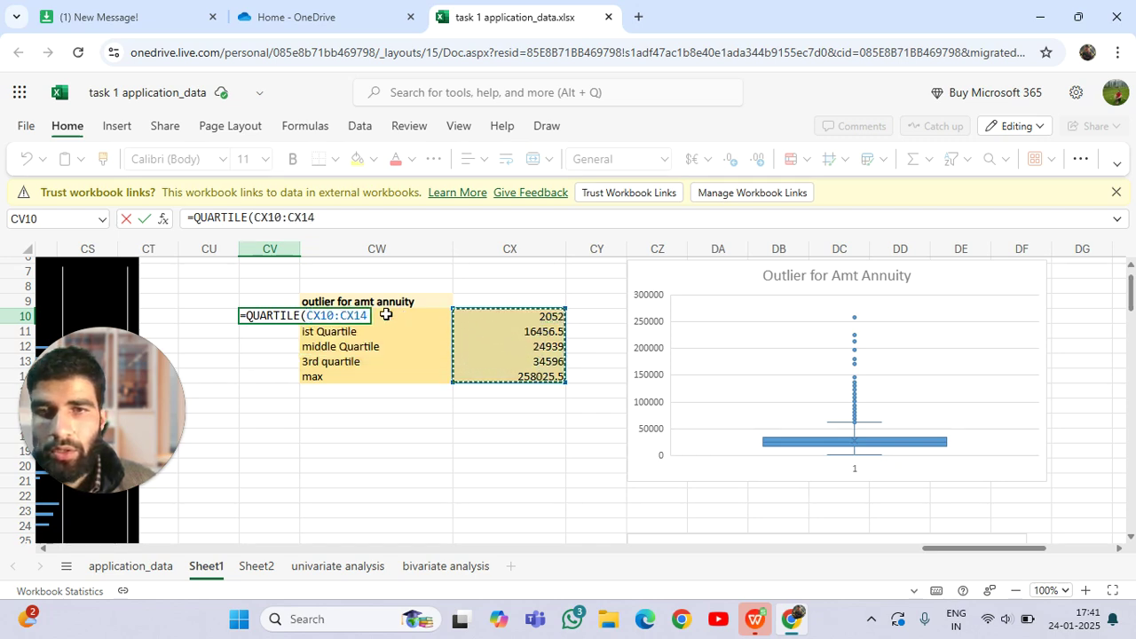
text(,)
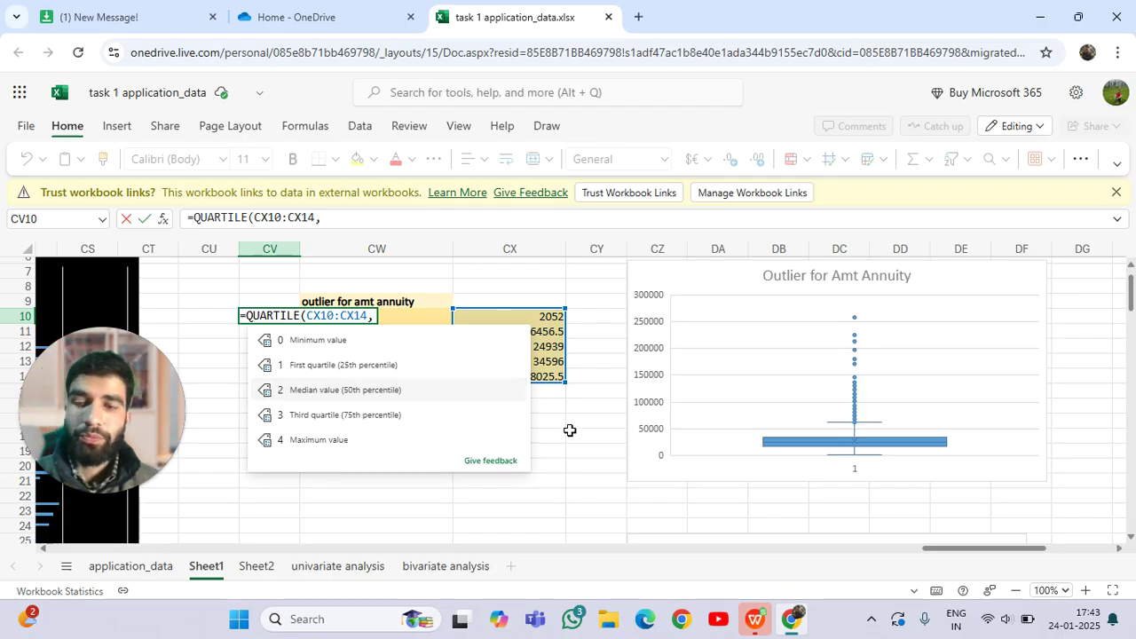
key(Escape)
key(Escape)
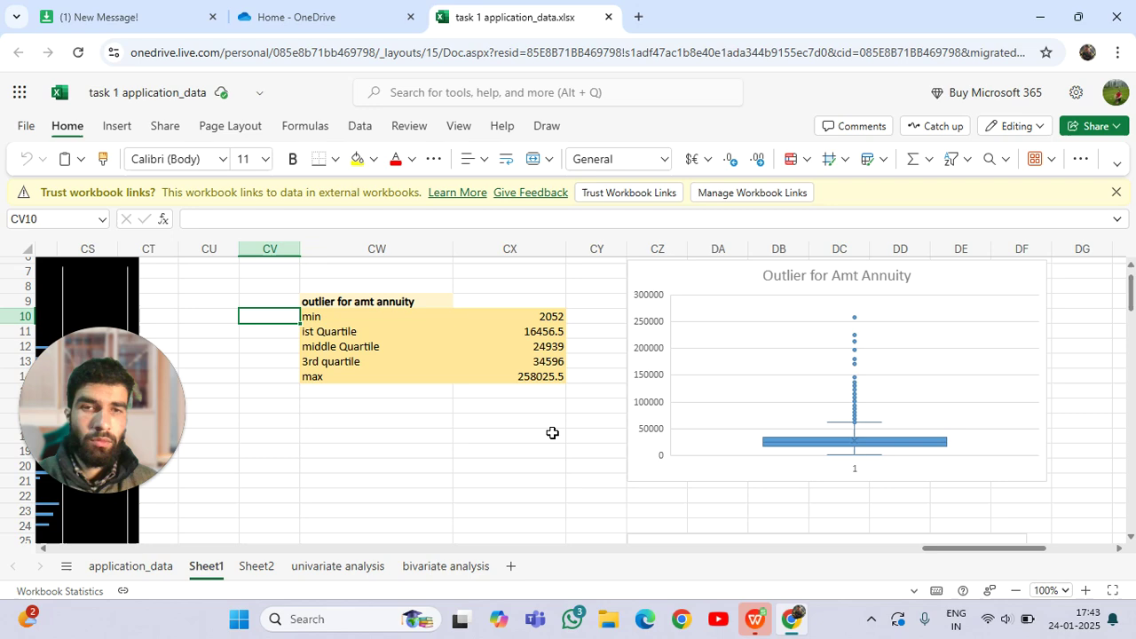
Look over the Amt Income Total and Amt Credit quartile tables and box plots, and check the columns beyond them.
scroll(781, 451, down, 1)
scroll(700, 451, down, 5)
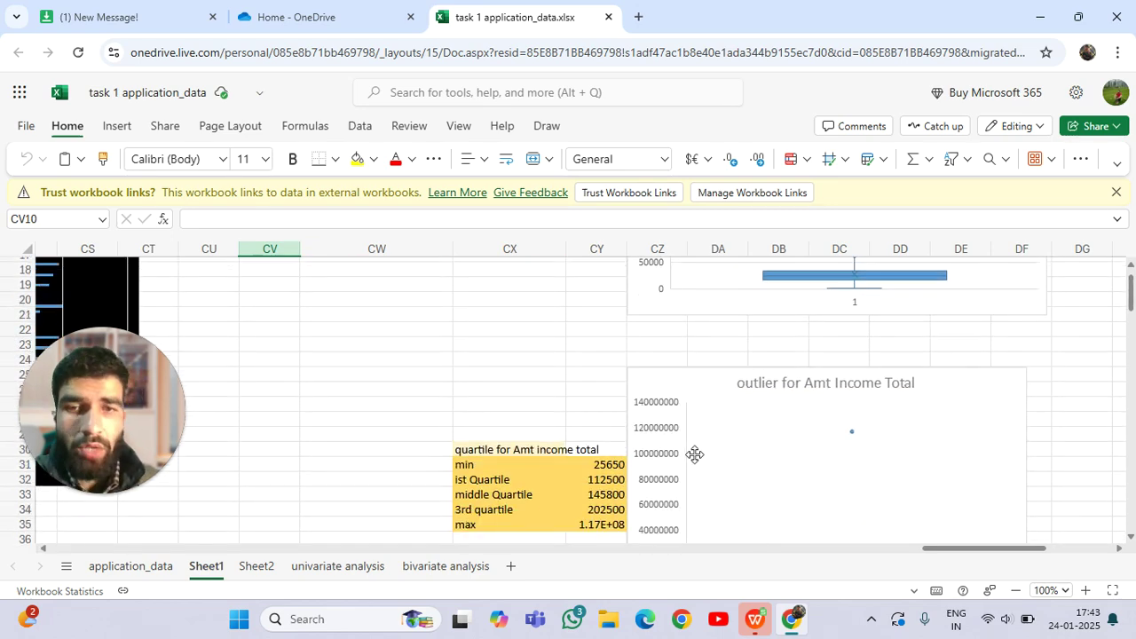
scroll(714, 441, down, 4)
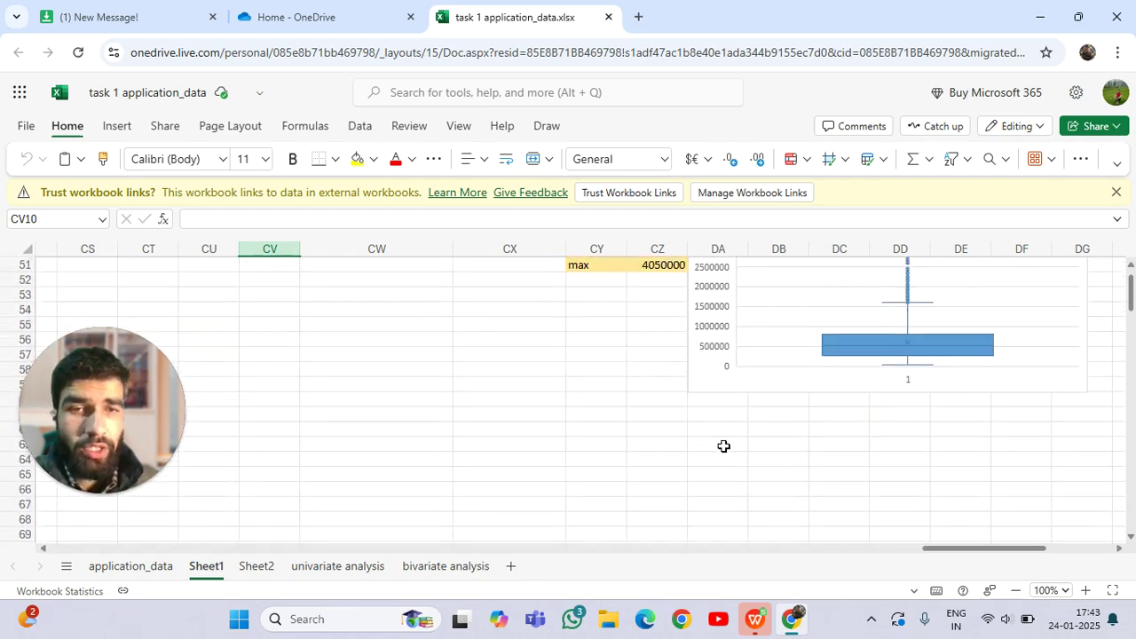
drag(992, 554, 1035, 527)
scroll(834, 393, up, 10)
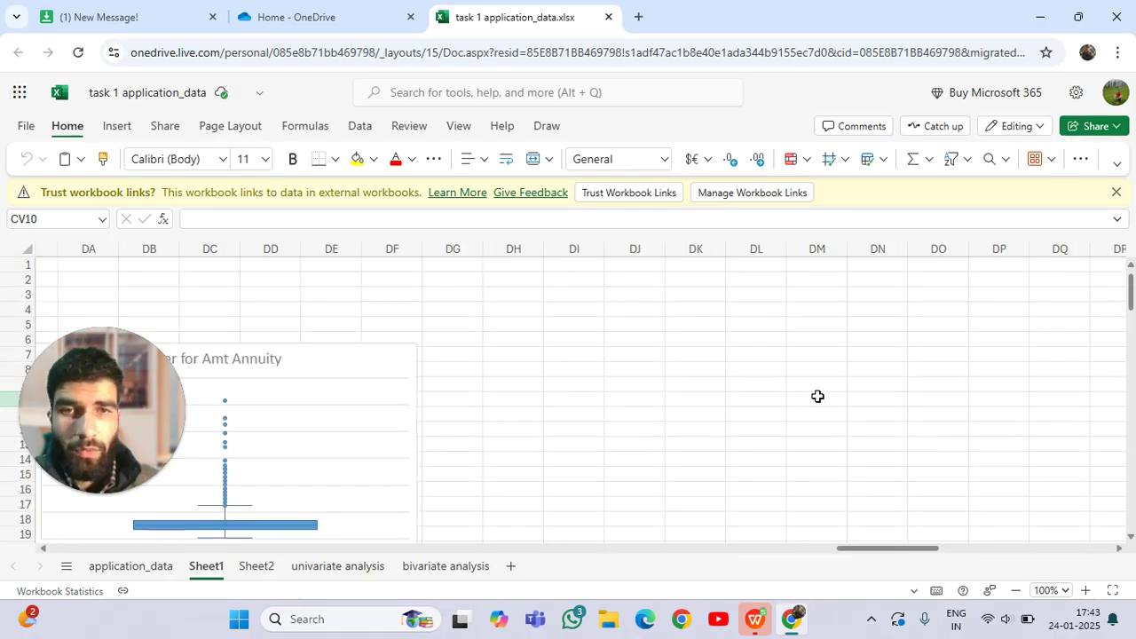
scroll(817, 396, down, 20)
scroll(480, 448, up, 16)
Open Sheet2 and examine the TARGET column, its count table, the data imbalance notes and the Total pie chart.
click(267, 569)
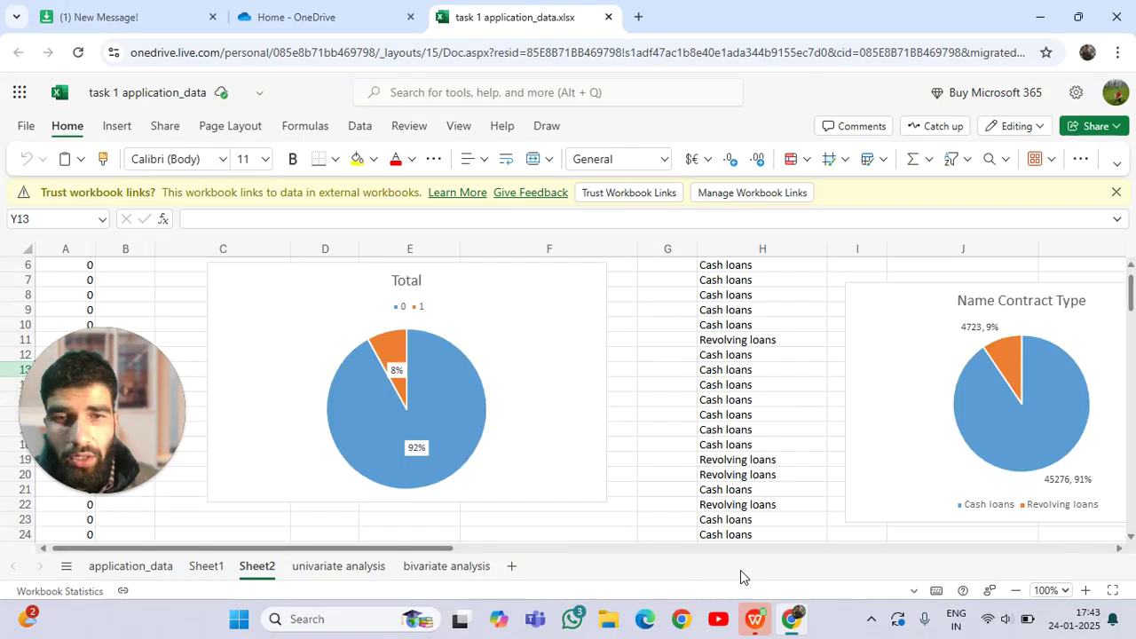
scroll(371, 443, up, 1)
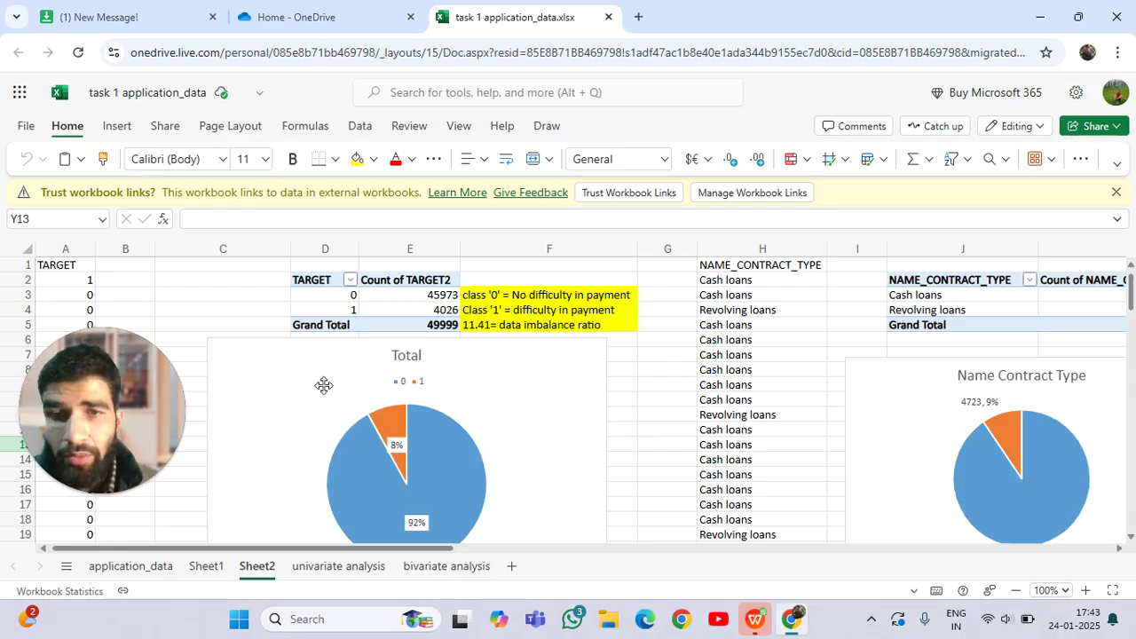
scroll(387, 385, down, 4)
scroll(387, 384, up, 4)
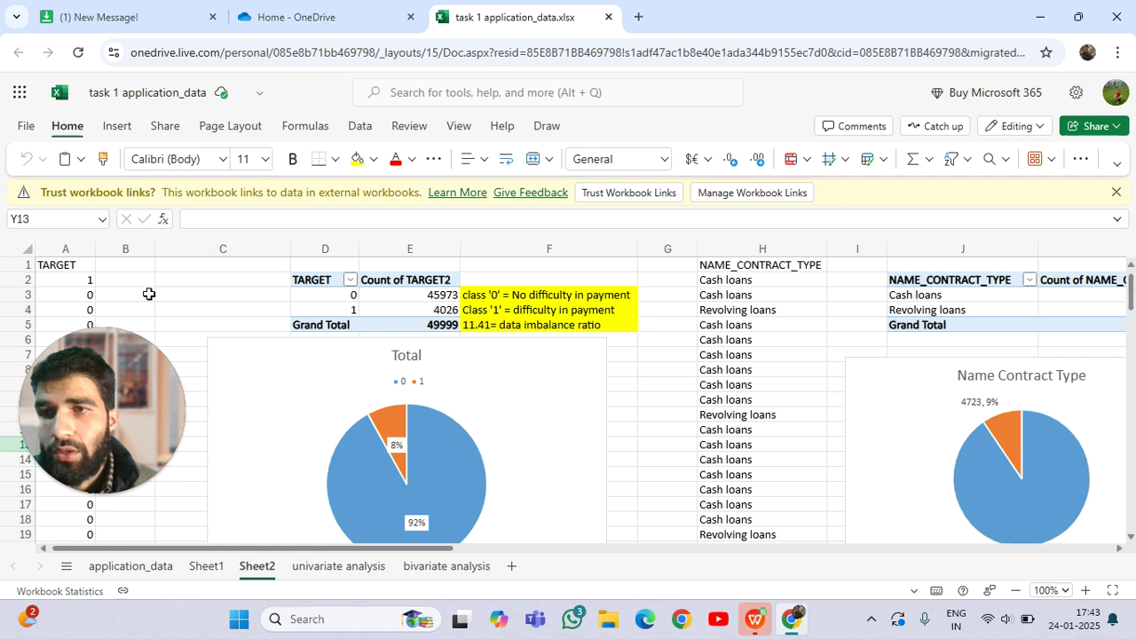
drag(102, 388, 102, 468)
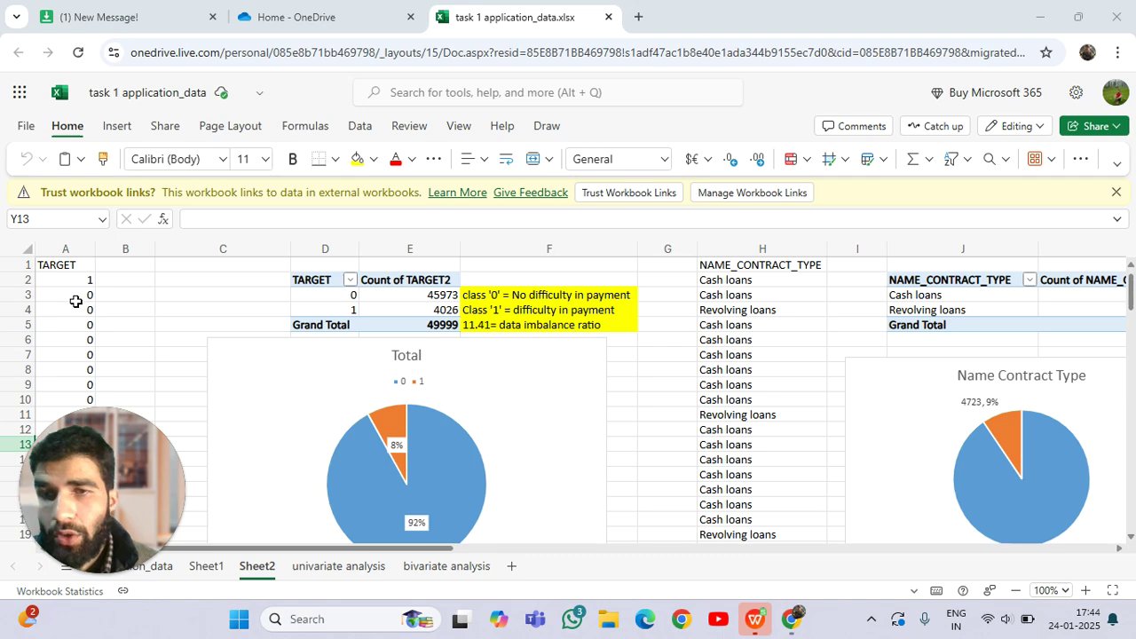
scroll(515, 435, down, 2)
scroll(512, 432, up, 2)
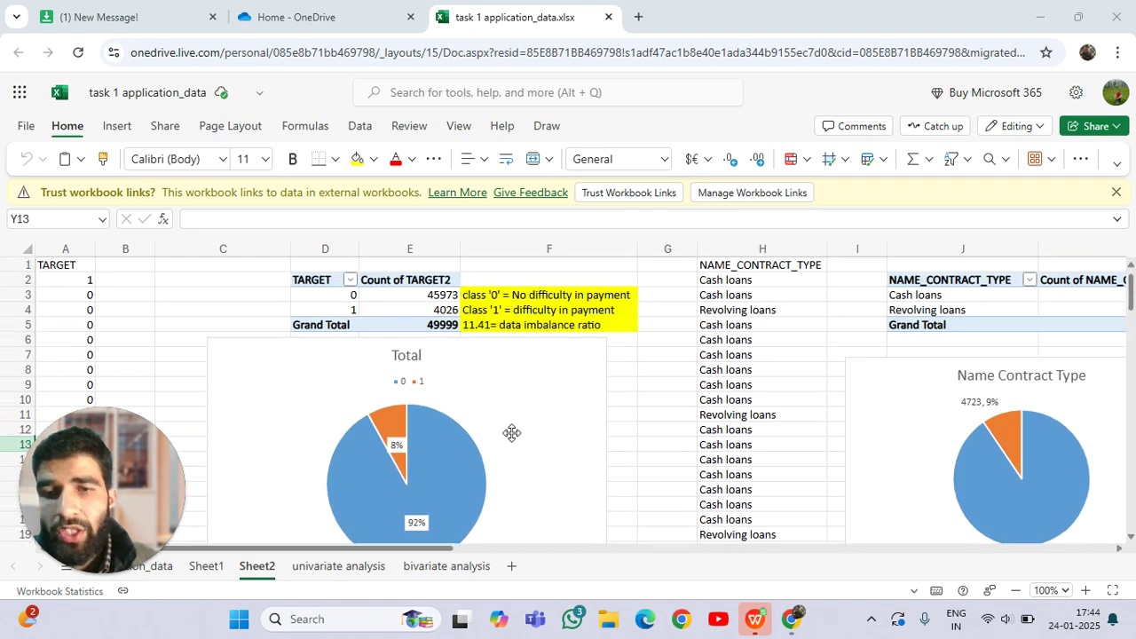
mouse_move(442, 453)
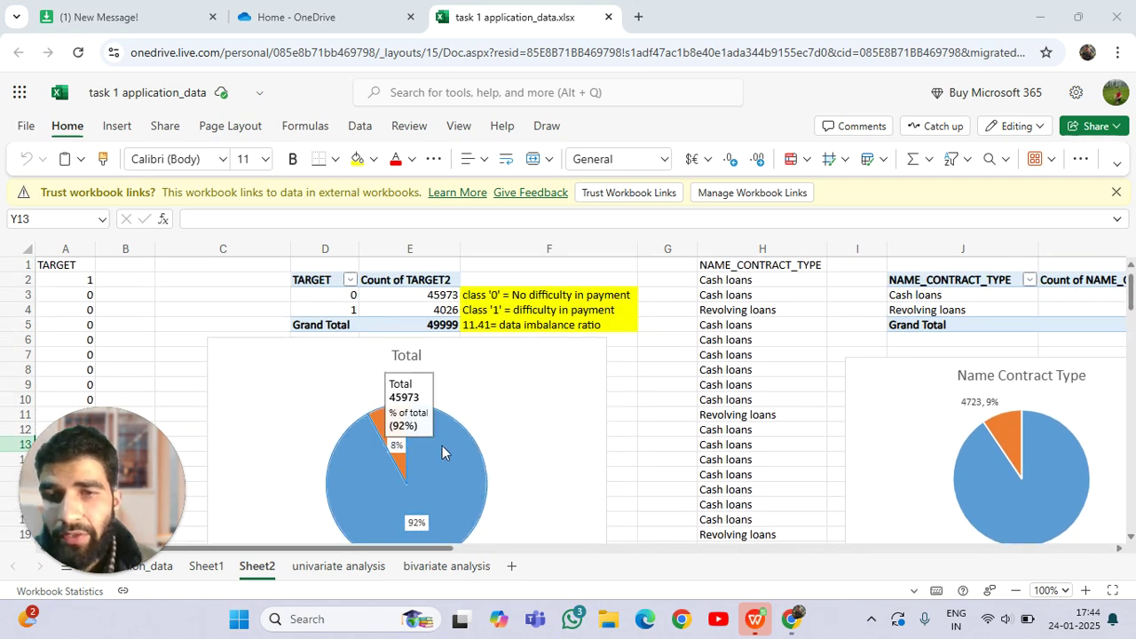
scroll(442, 446, down, 3)
scroll(440, 445, up, 2)
scroll(438, 443, down, 1)
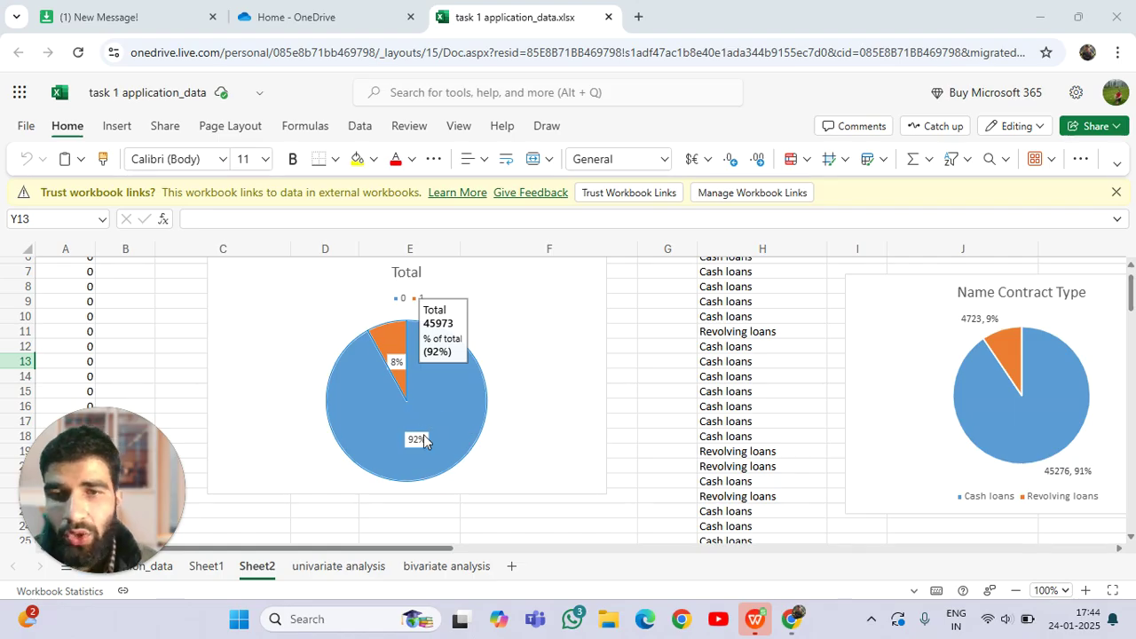
Examine the Total pie chart's class shares and the data imbalance ratio note in cell F5.
mouse_move(424, 427)
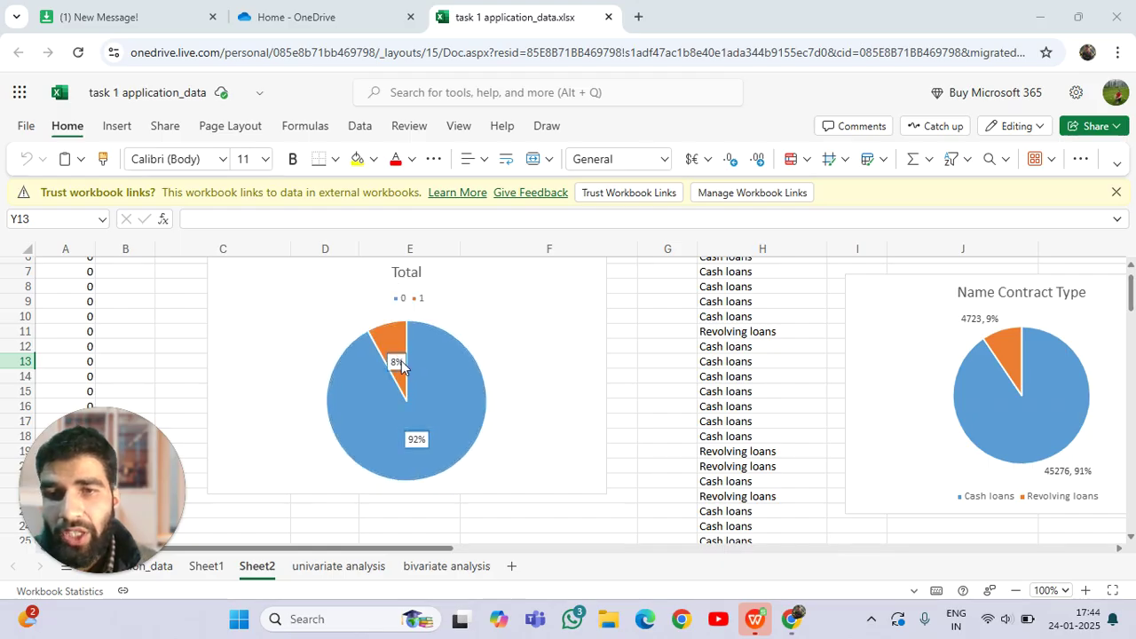
scroll(471, 406, up, 2)
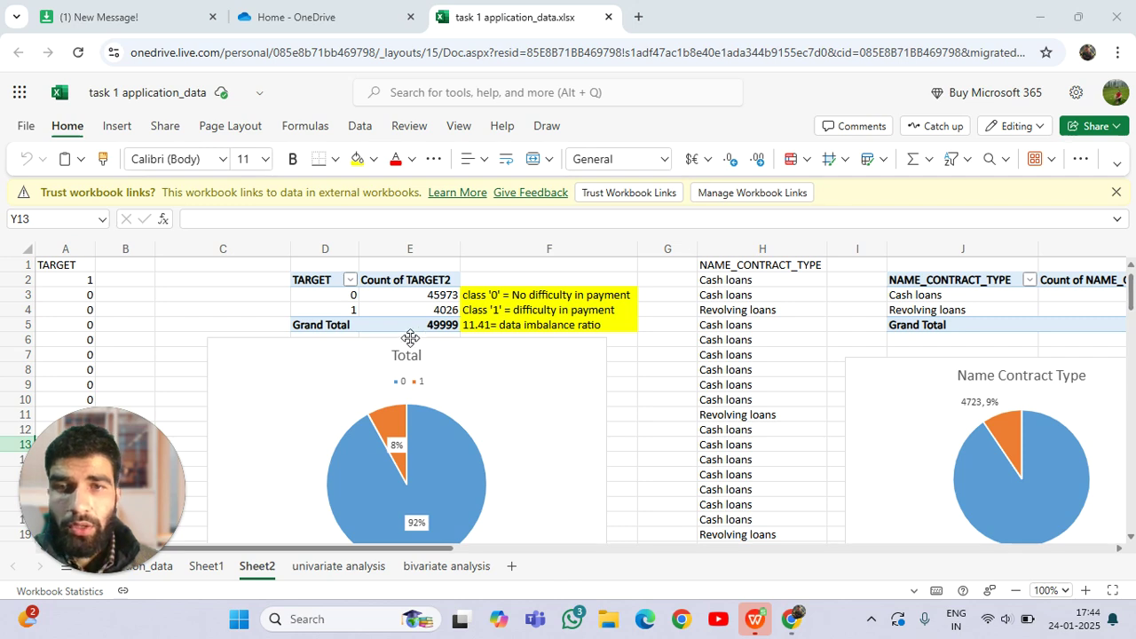
double_click(489, 325)
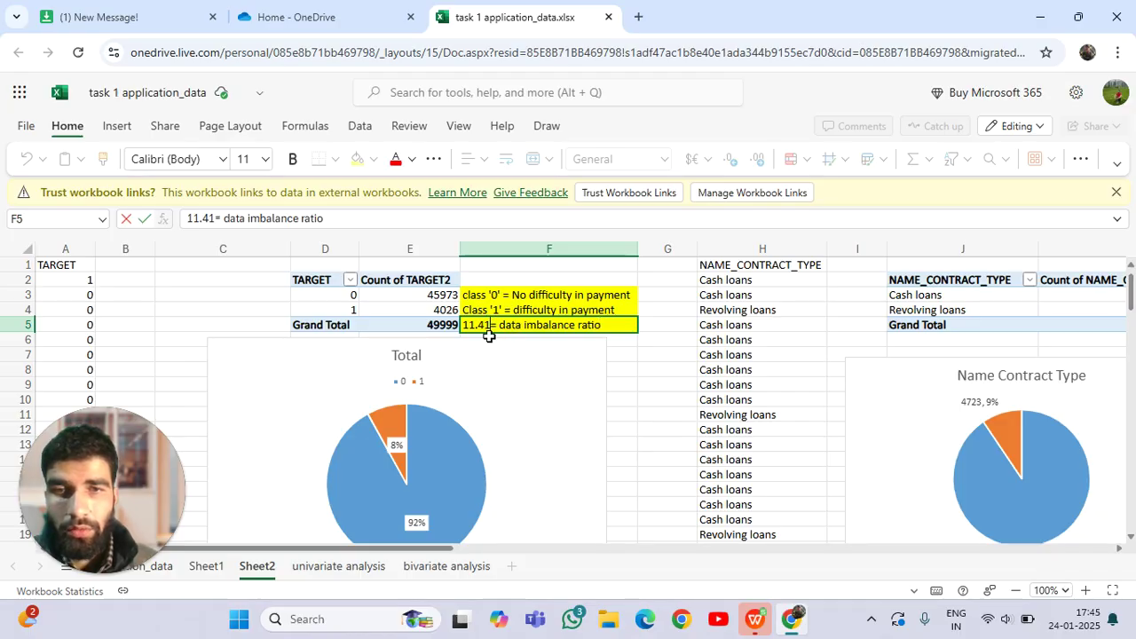
click(507, 349)
click(626, 340)
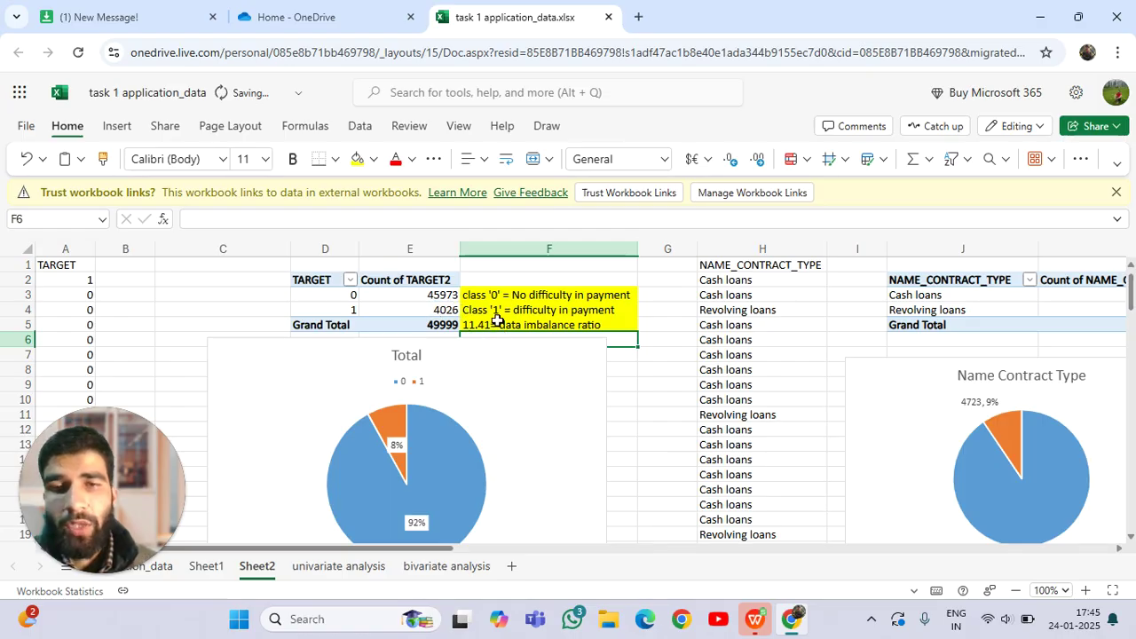
scroll(650, 373, down, 3)
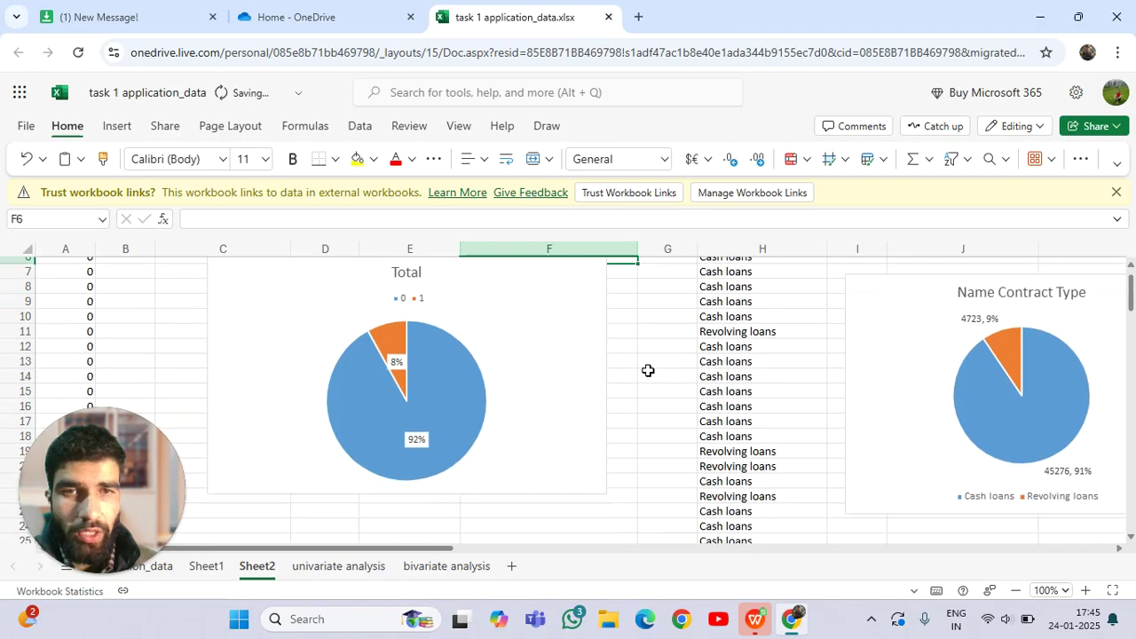
scroll(799, 409, up, 3)
Examine the NAME_CONTRACT_TYPE count table, its data imbalance ratio note and the Name Contract Type pie chart.
drag(421, 546, 497, 550)
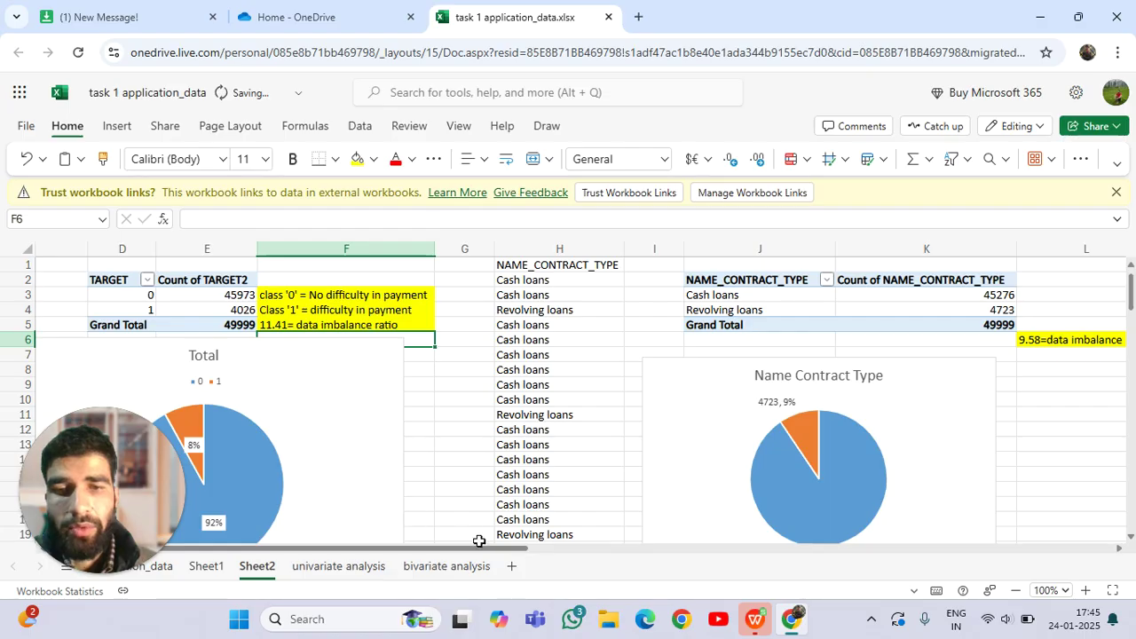
drag(501, 551, 569, 550)
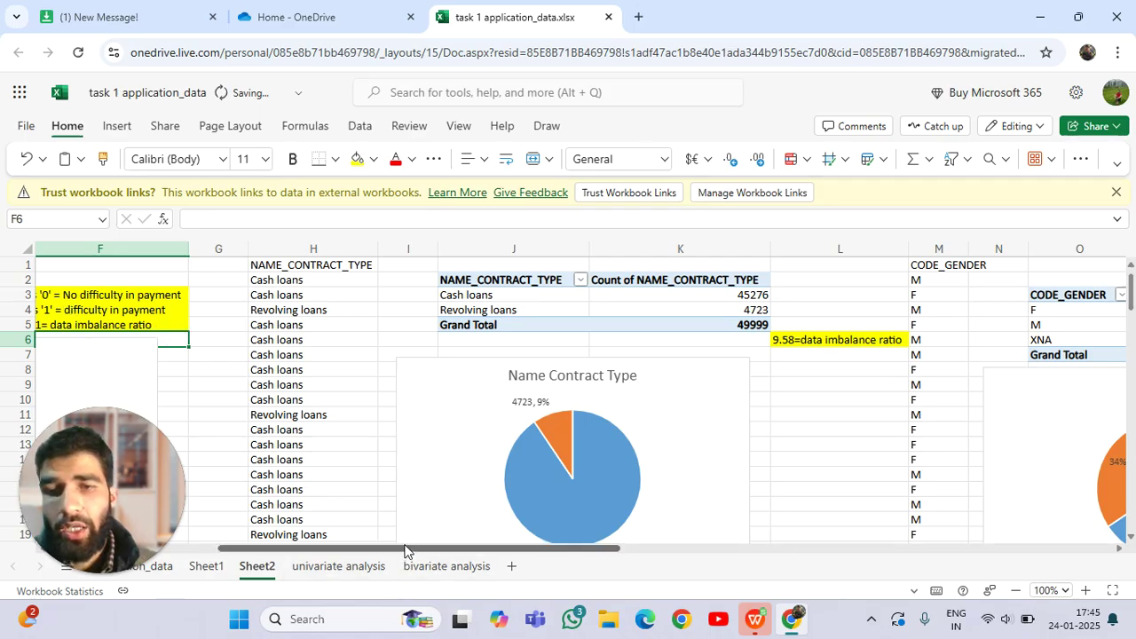
scroll(400, 543, left, 3)
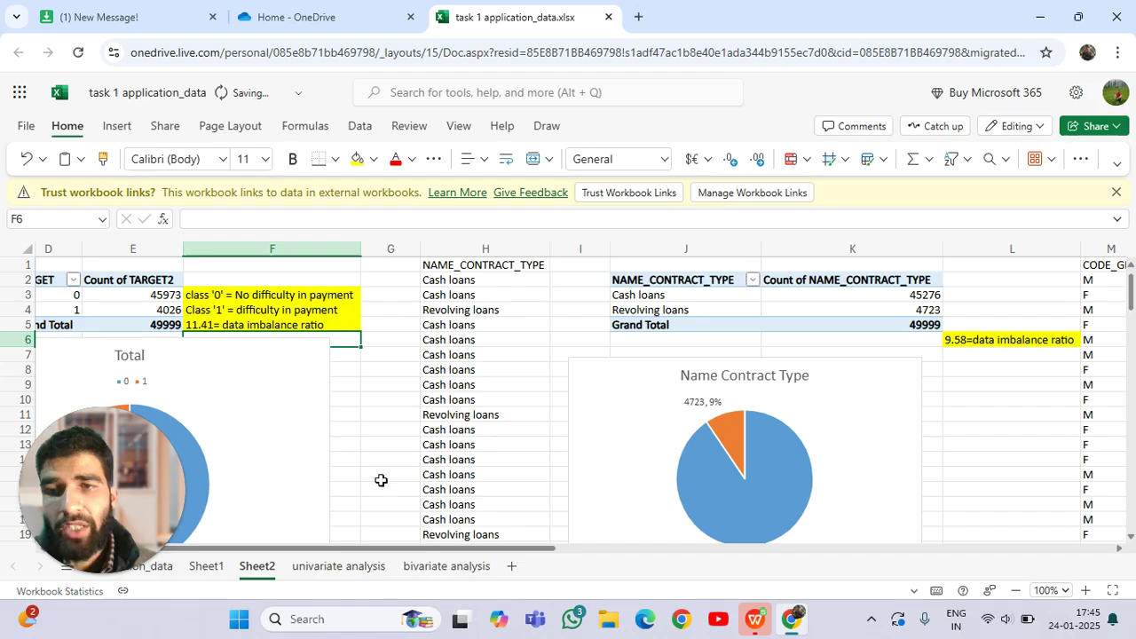
drag(462, 546, 543, 555)
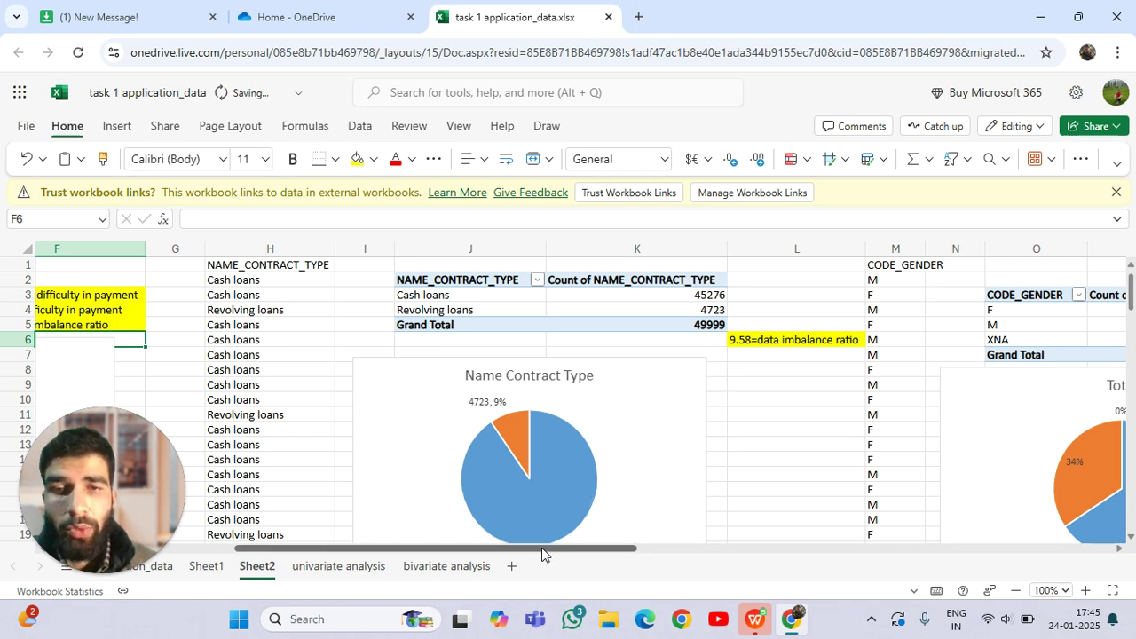
Look over the CODE_GENDER and CNT_CHILDREN count tables and pie charts, and check the columns and rows beyond them.
drag(550, 556, 713, 517)
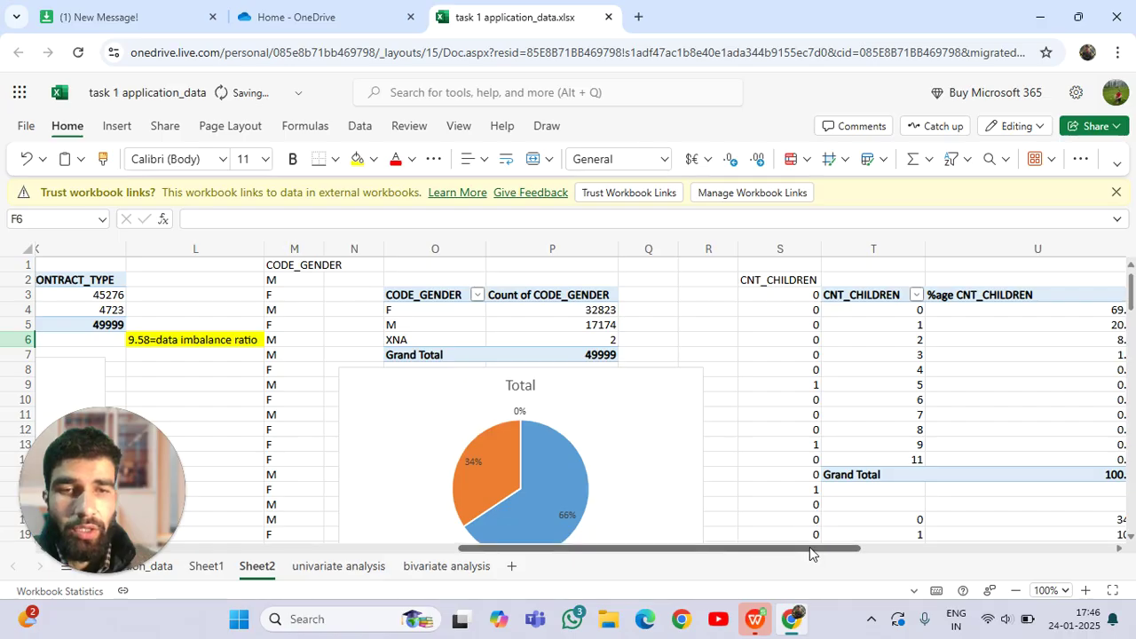
drag(810, 554, 950, 547)
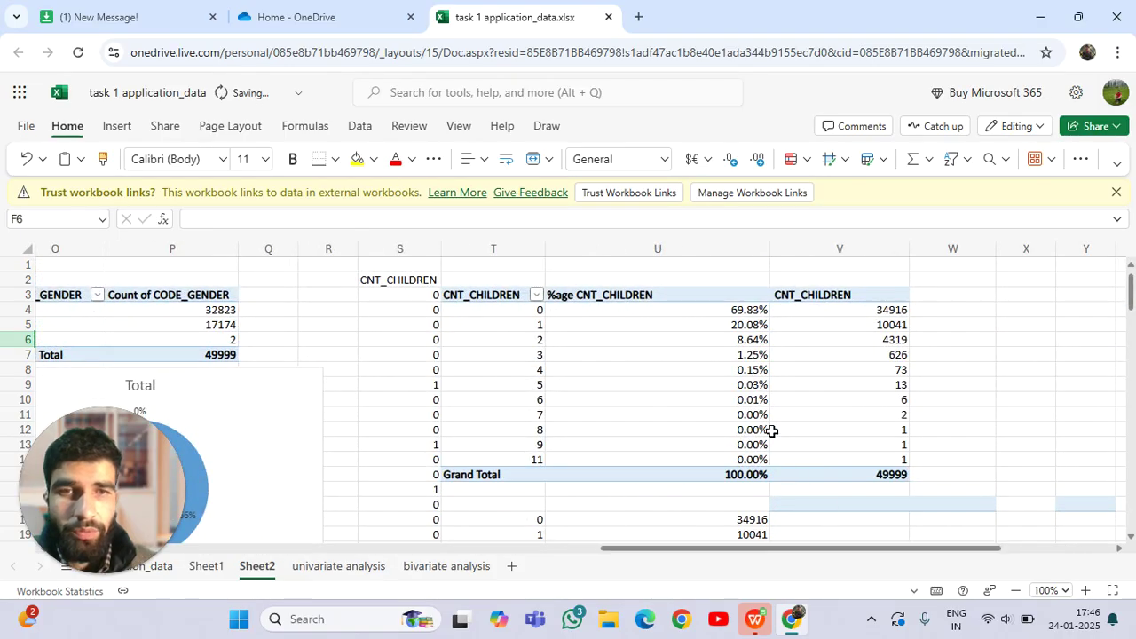
scroll(796, 424, down, 7)
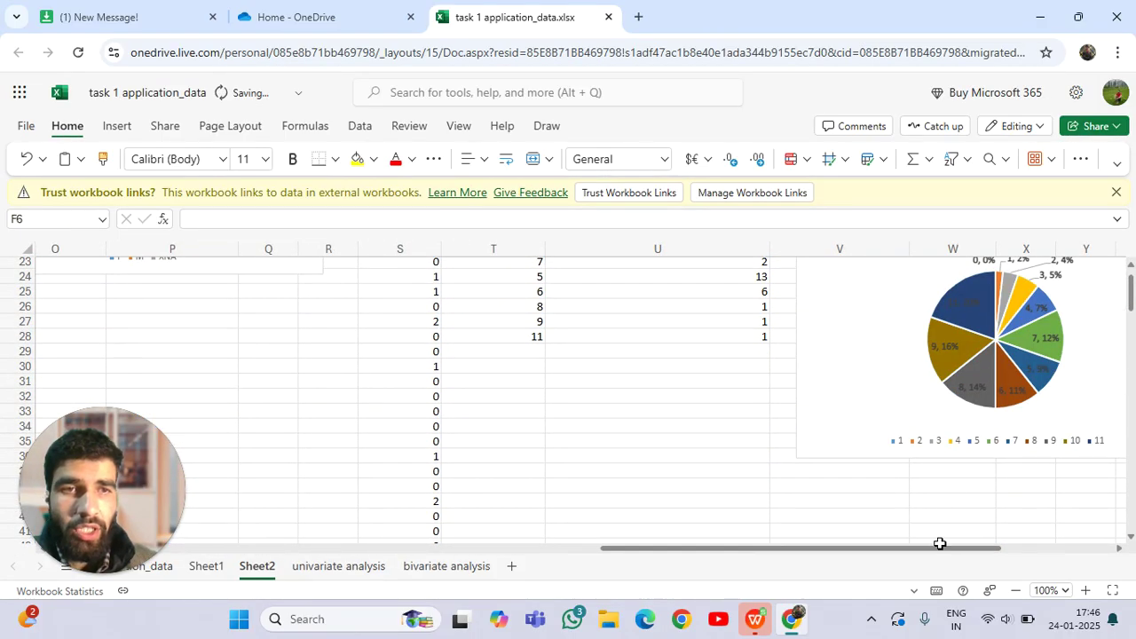
drag(953, 552, 1115, 551)
click(1115, 552)
scroll(841, 406, up, 7)
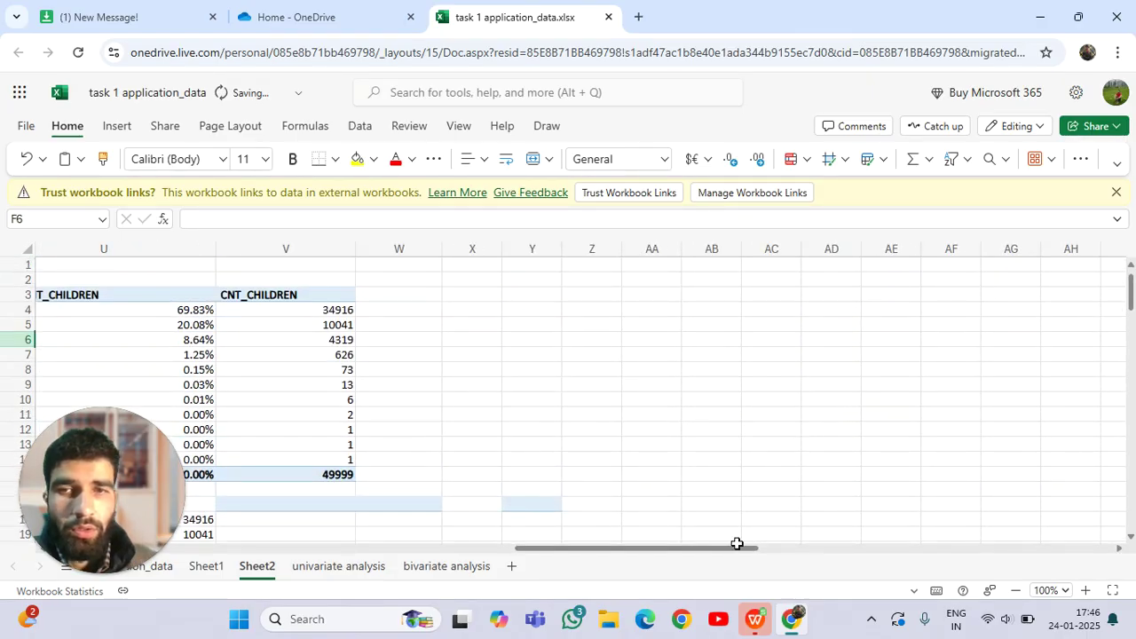
drag(730, 549, 916, 552)
drag(954, 586, 595, 519)
scroll(577, 466, down, 6)
scroll(576, 464, down, 6)
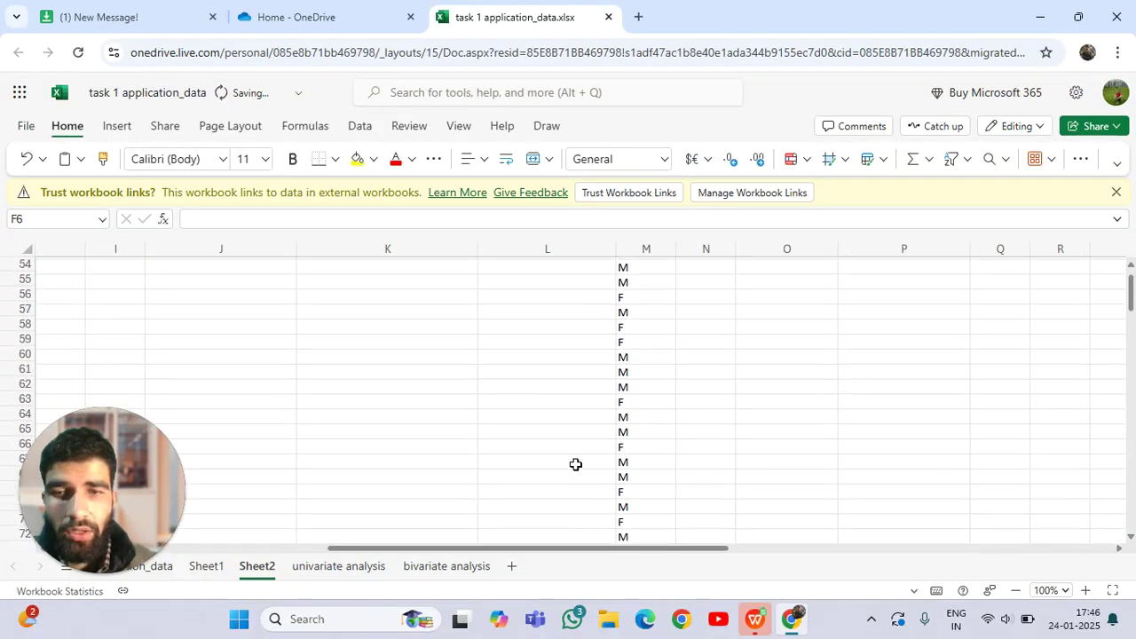
scroll(576, 464, up, 1)
Open the univariate analysis sheet, skim its columns, and go to the AMT_INCOME_TOTAL data in column A.
click(361, 565)
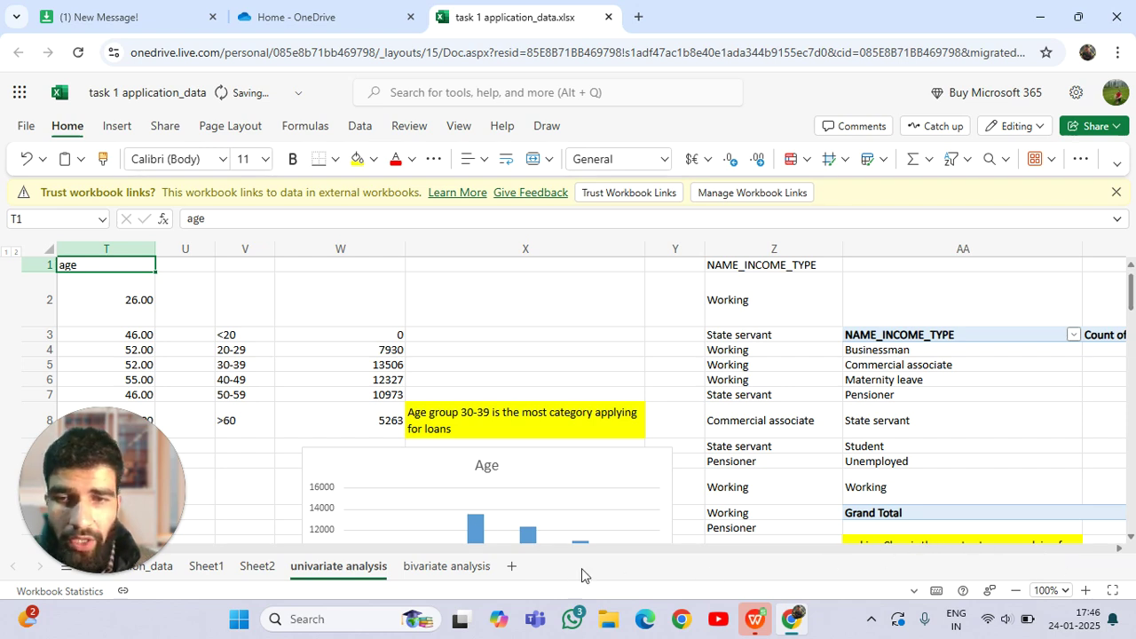
scroll(710, 560, right, 5)
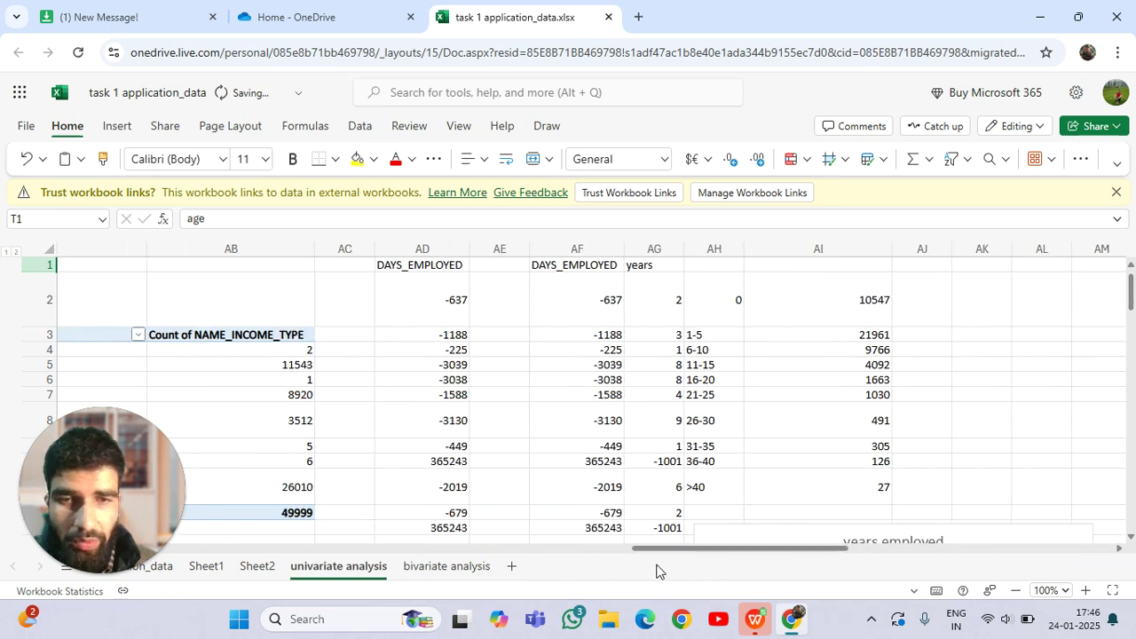
drag(767, 547, 227, 462)
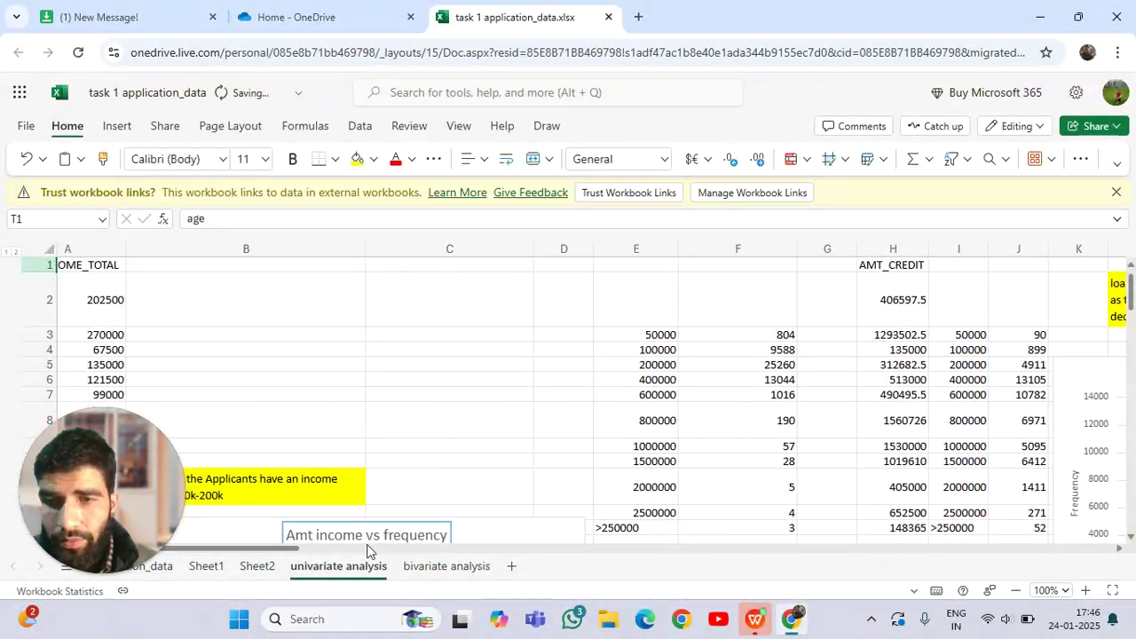
drag(269, 549, 173, 558)
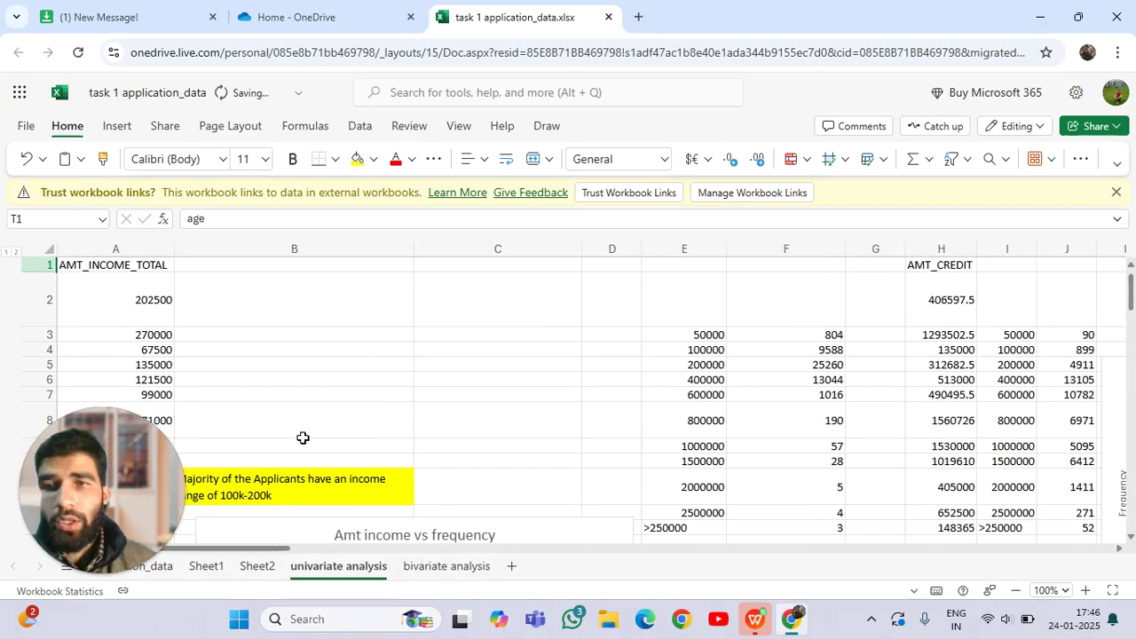
scroll(306, 430, down, 5)
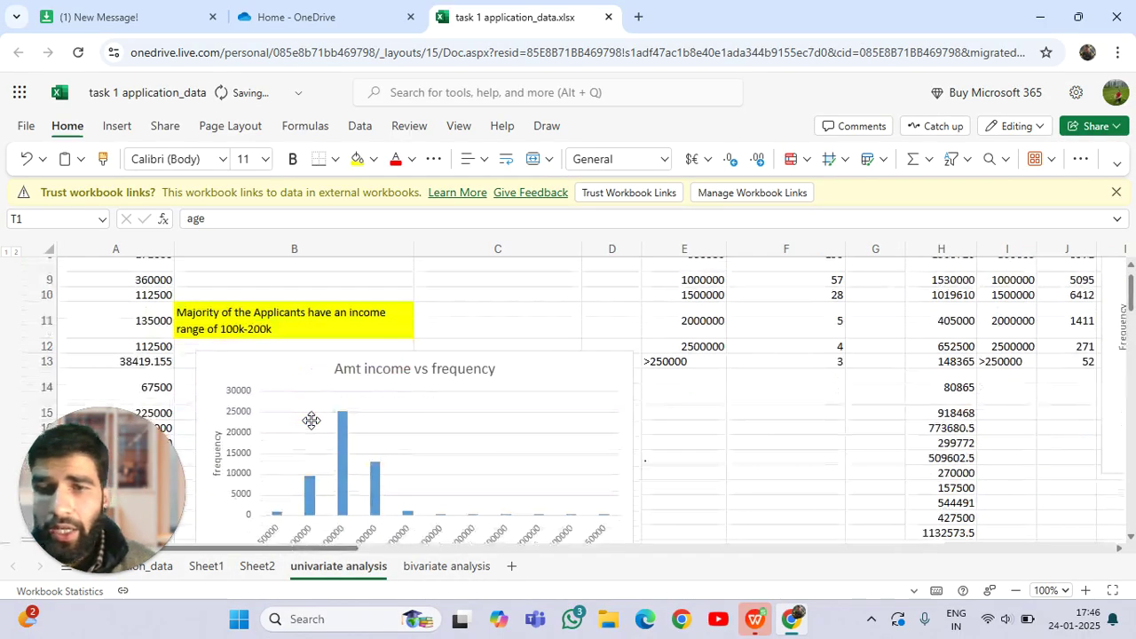
Examine the Amt income vs frequency chart together with the highlighted note on the applicants' income range.
scroll(311, 426, up, 4)
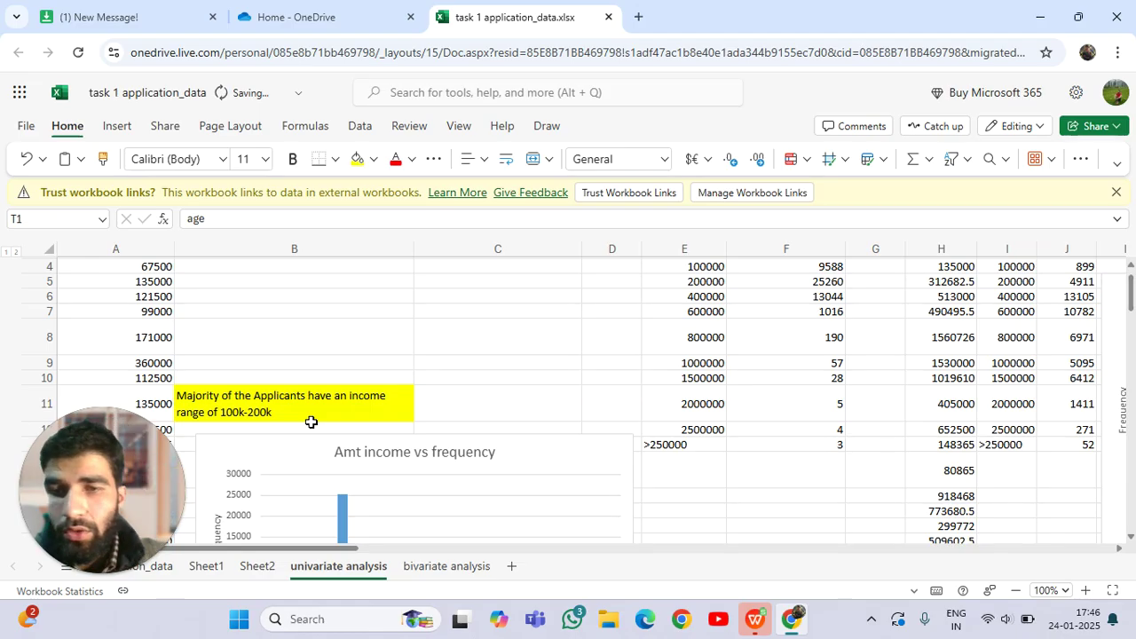
scroll(310, 421, down, 3)
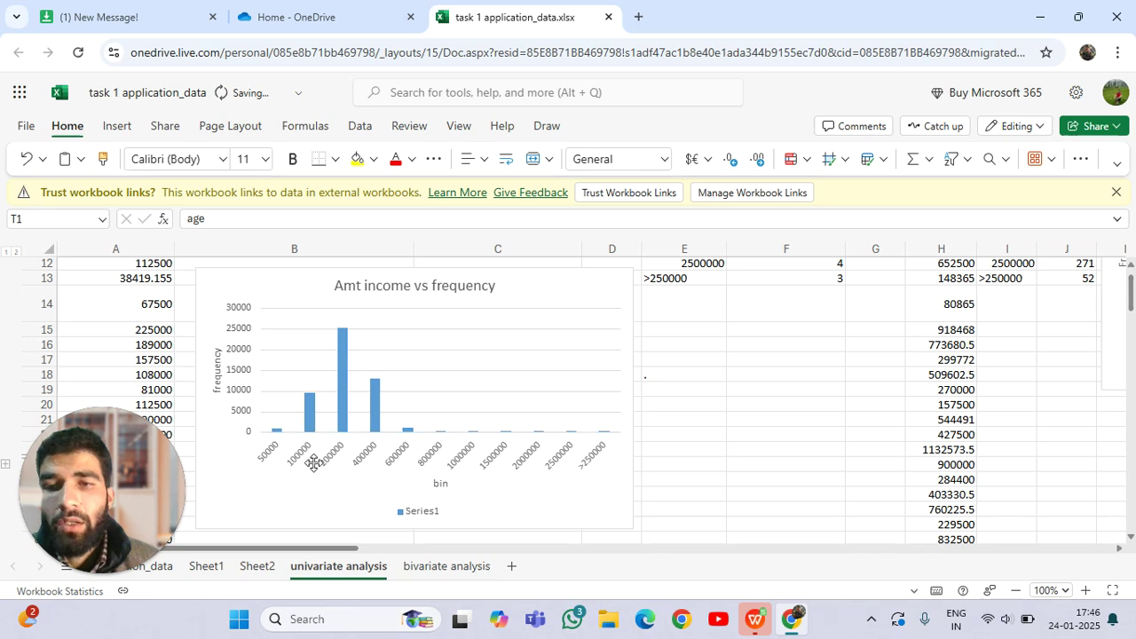
scroll(390, 484, up, 1)
scroll(404, 479, down, 1)
scroll(417, 475, up, 4)
scroll(386, 465, down, 1)
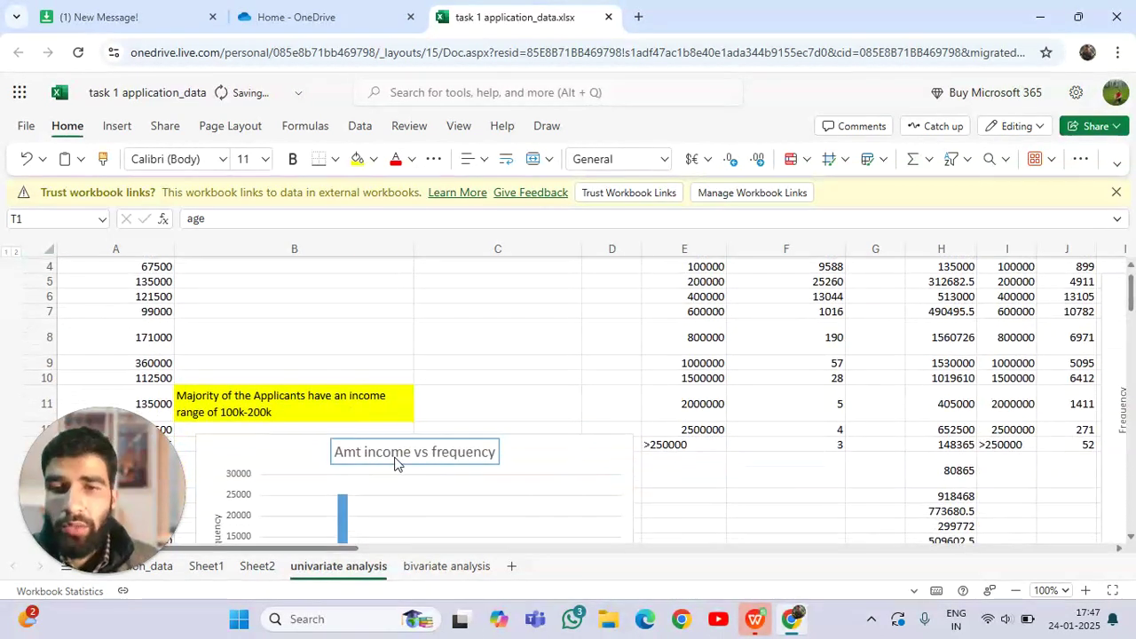
scroll(444, 477, down, 3)
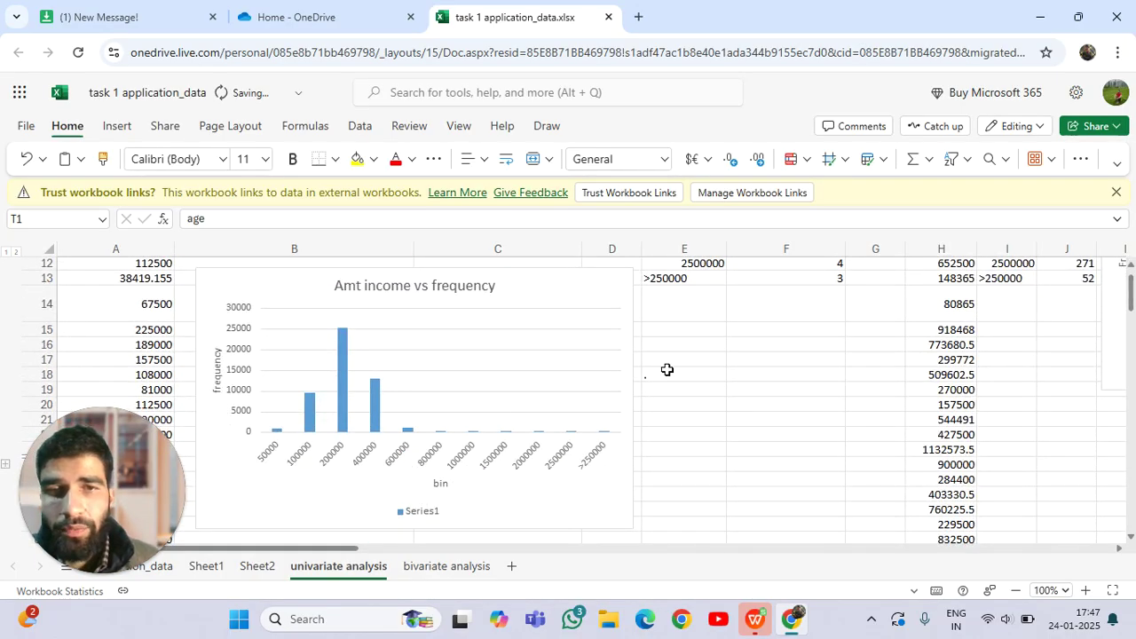
scroll(696, 336, up, 1)
scroll(633, 367, down, 1)
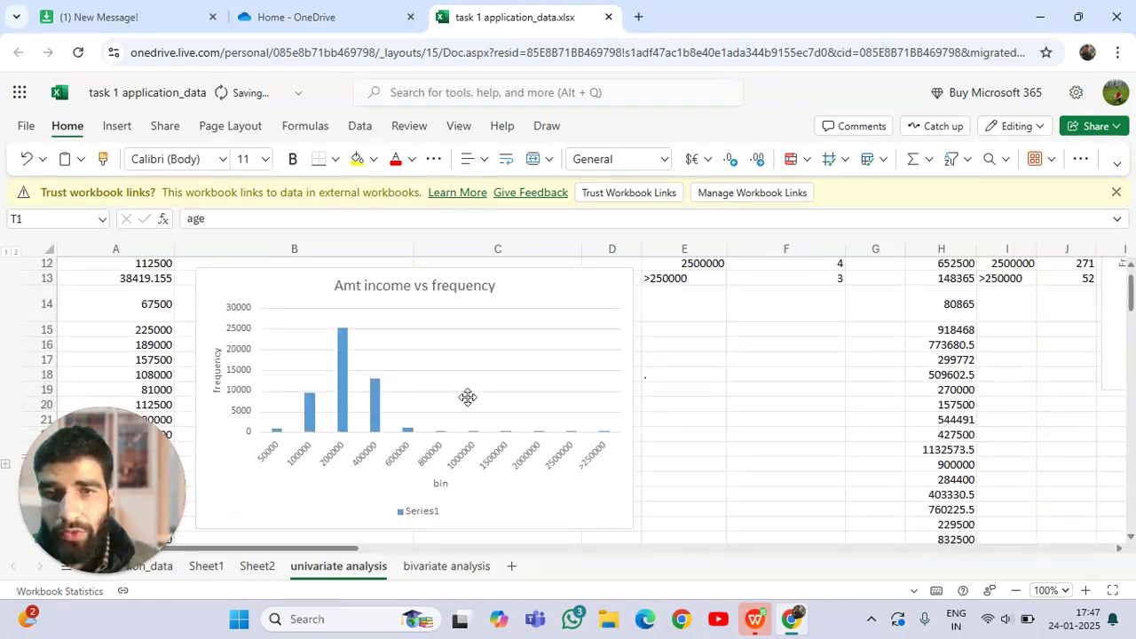
Begin a FREQUENCY formula in cell E15 as far as the function suggestion, and clear the entry.
double_click(699, 330)
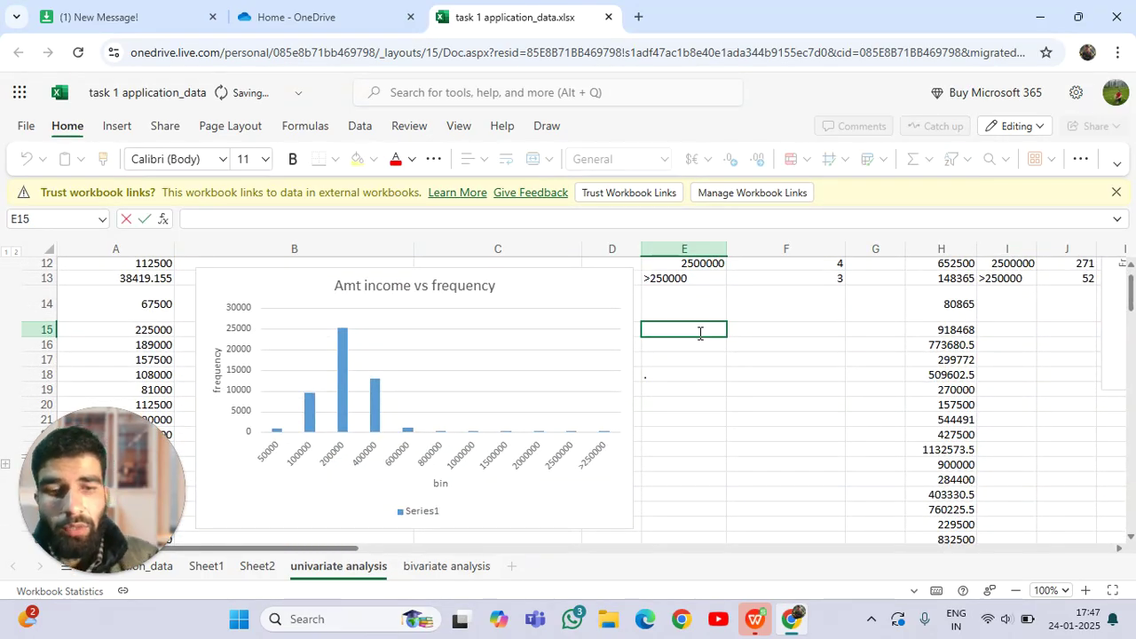
text(=)
text(fq)
key(BackSpace)
text(t=te)
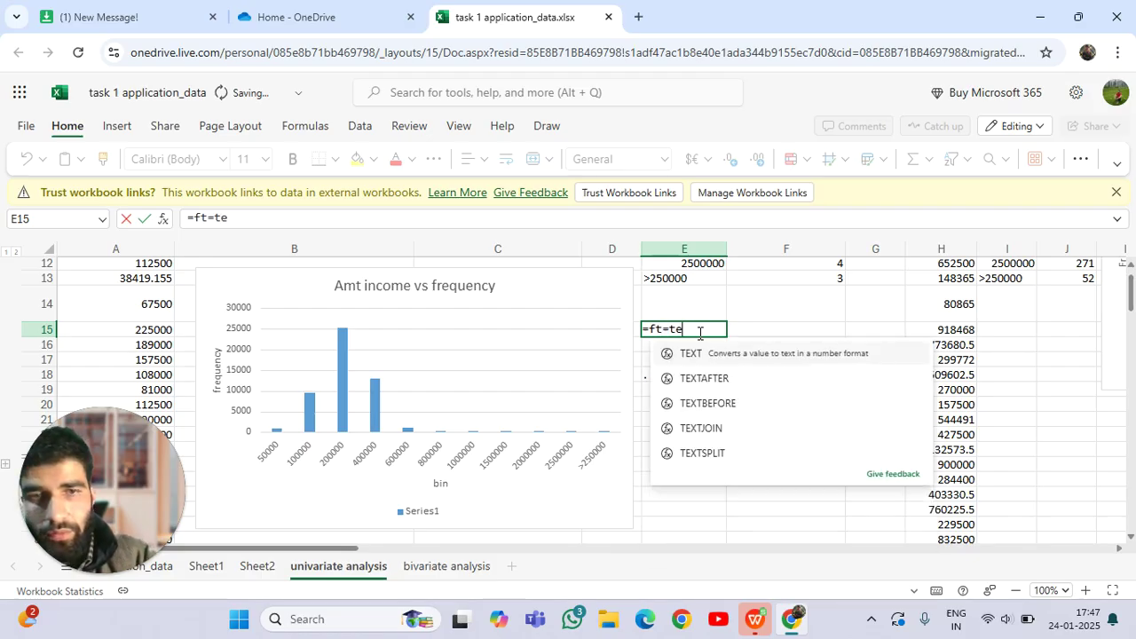
key(BackSpace)
key(BackSpace)
key(BackSpace)
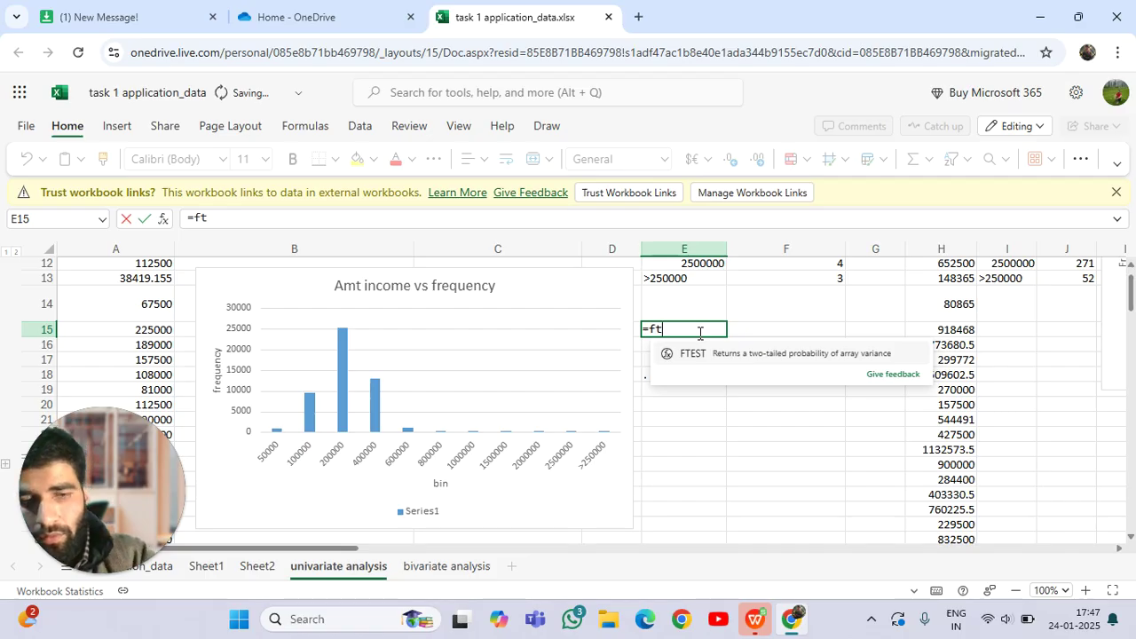
key(BackSpace)
key(BackSpace)
text(freque)
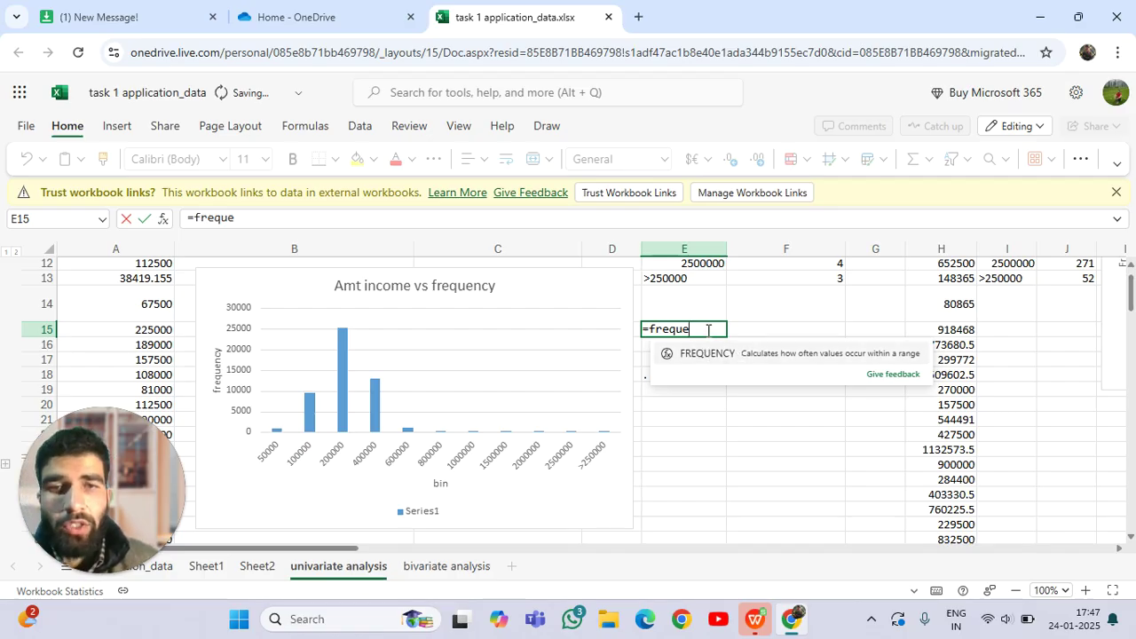
key(BackSpace)
key(BackSpace)
key(BackSpace)
key(BackSpace)
key(BackSpace)
key(BackSpace)
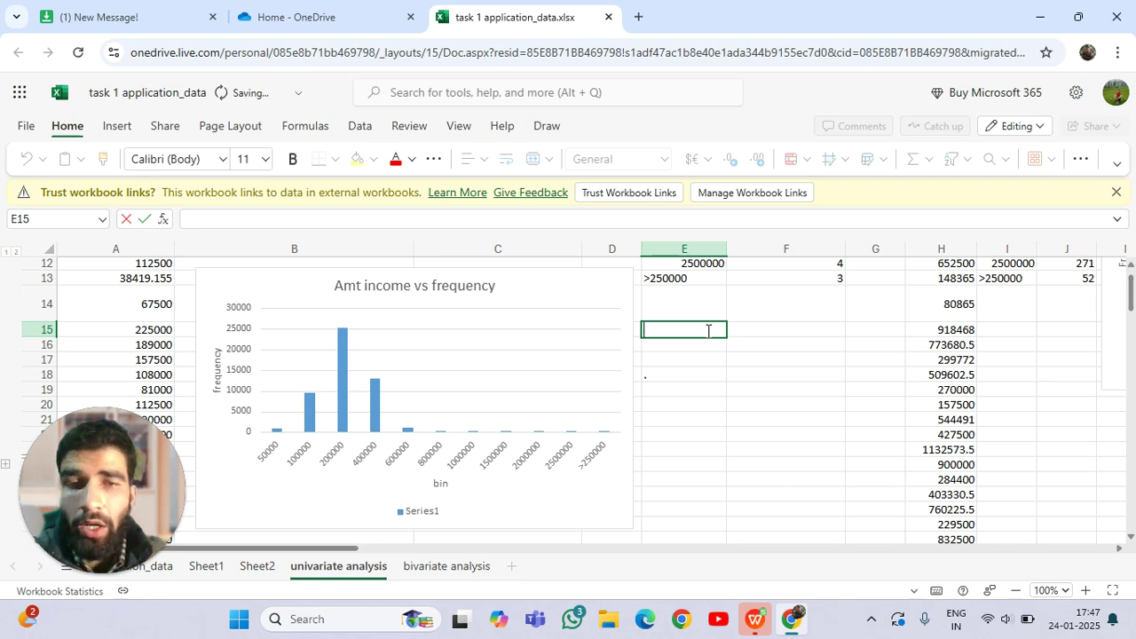
Compare the AMT_INCOME_TOTAL values with the income bins in column E and their frequencies in column F.
scroll(297, 302, up, 4)
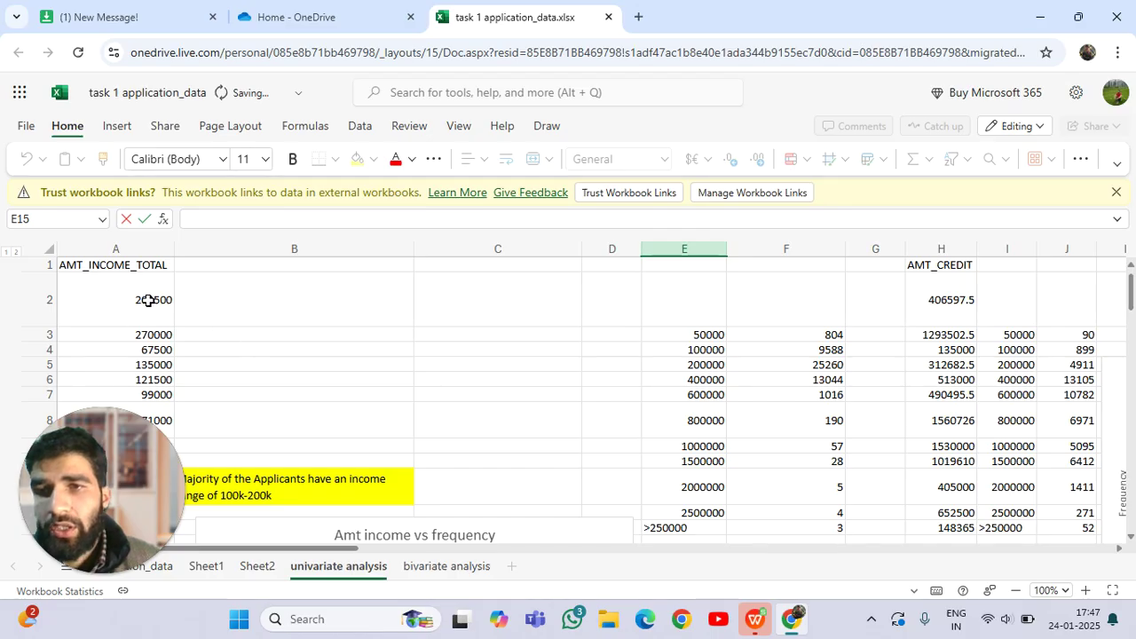
scroll(151, 327, down, 3)
scroll(150, 302, up, 3)
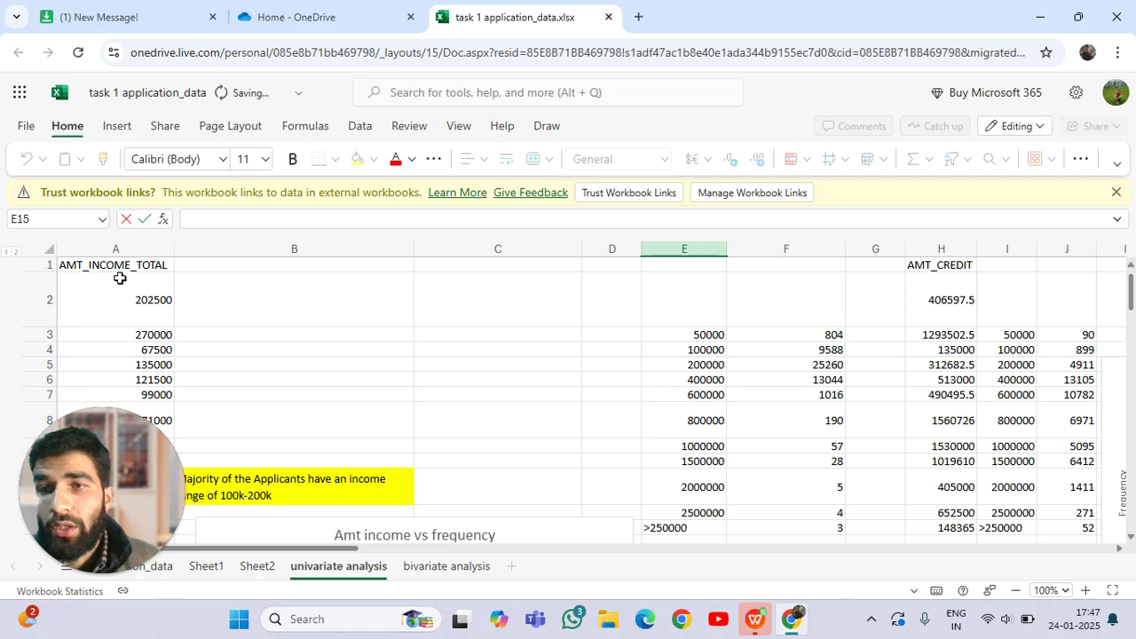
scroll(195, 329, down, 2)
scroll(569, 393, up, 2)
scroll(547, 379, down, 1)
scroll(648, 426, up, 1)
scroll(375, 385, down, 3)
scroll(400, 365, up, 3)
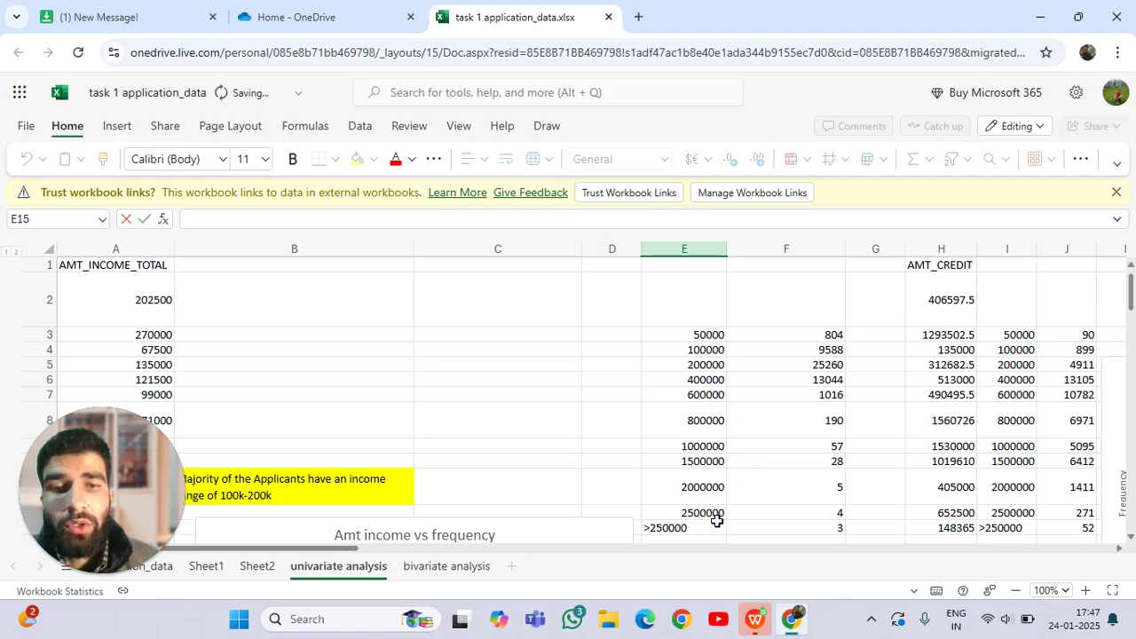
scroll(728, 506, down, 1)
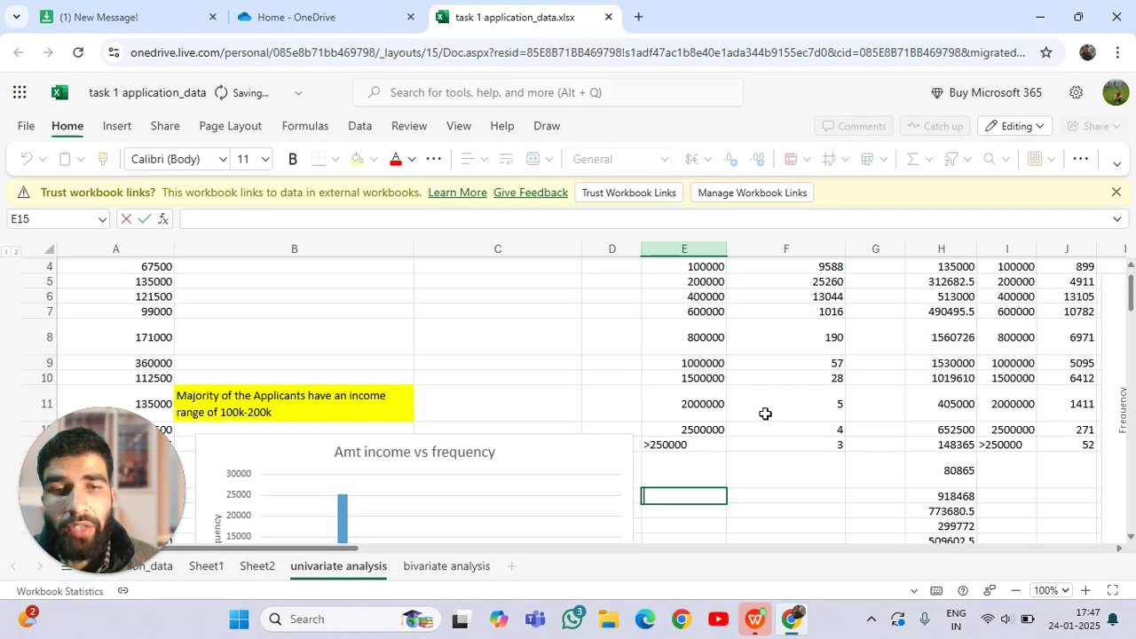
scroll(785, 374, up, 1)
scroll(661, 471, down, 3)
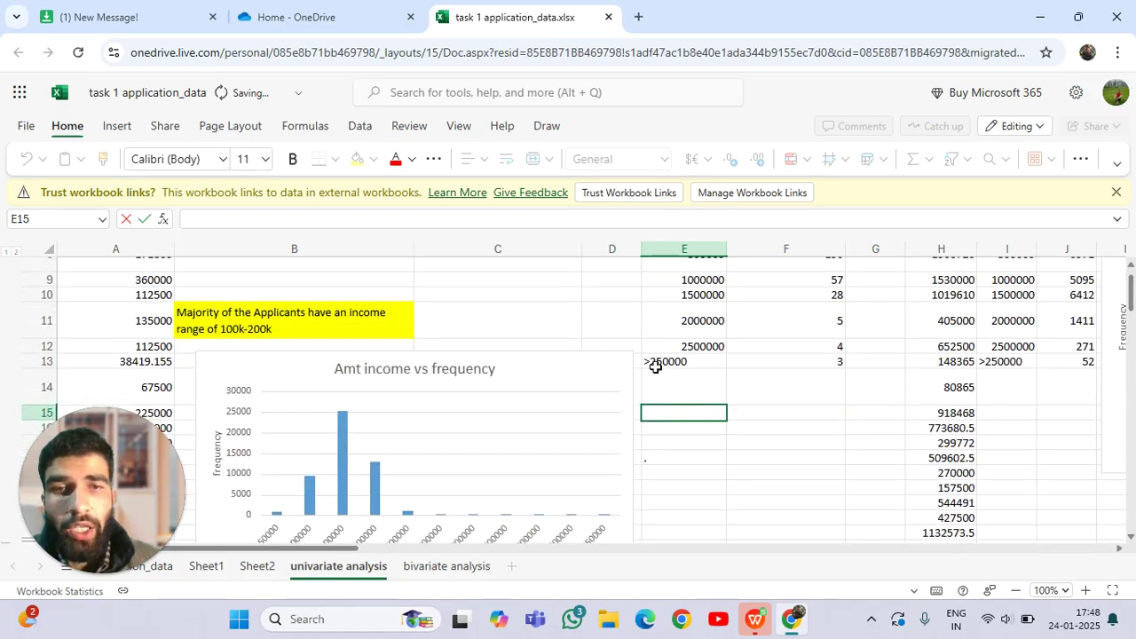
scroll(622, 360, up, 3)
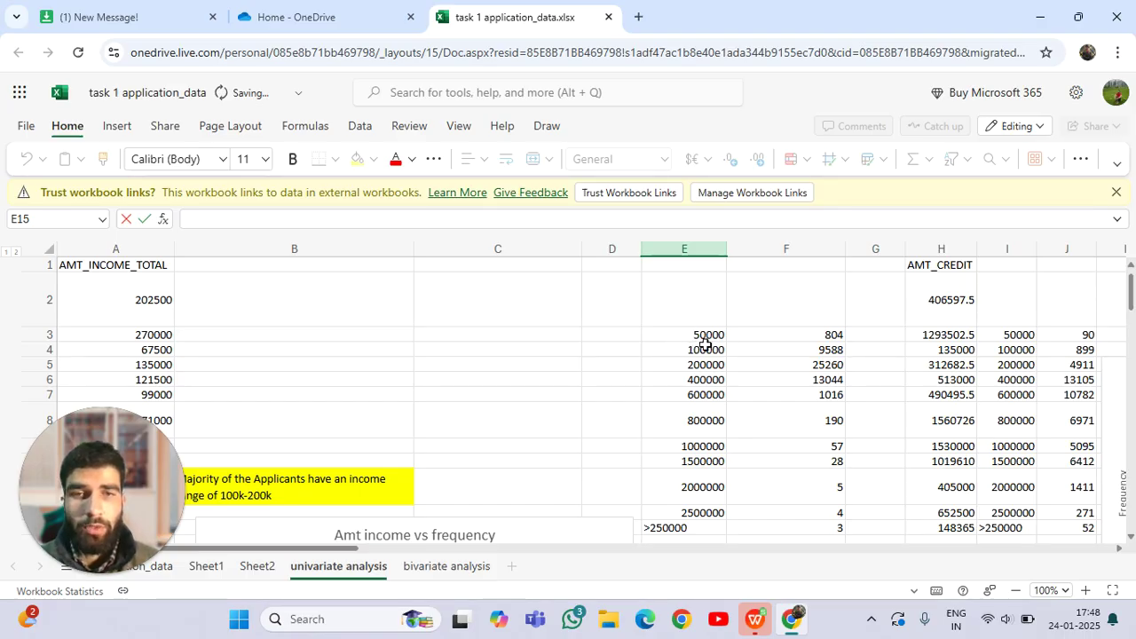
Enter <500000 as the first income range label in cell C3.
click(469, 335)
double_click(480, 337)
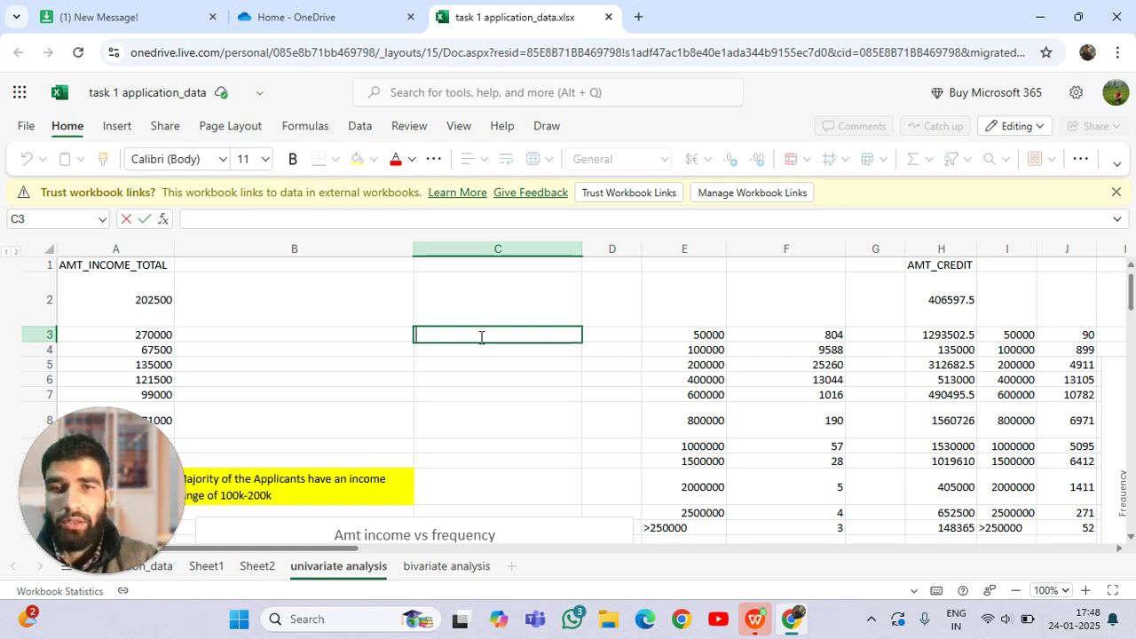
text(<)
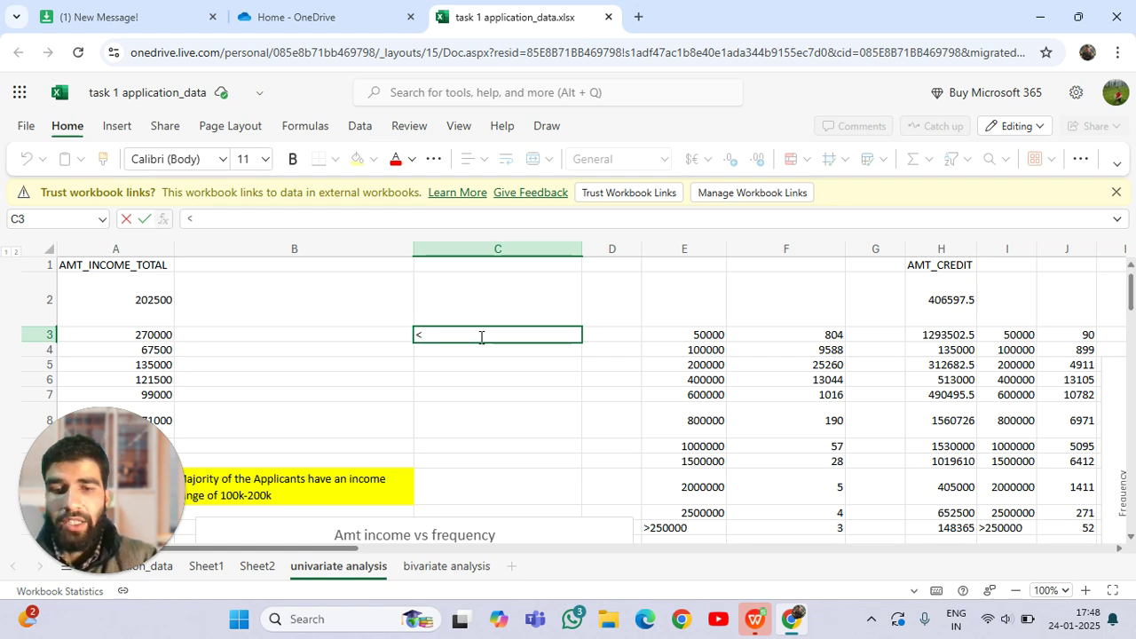
text(500000)
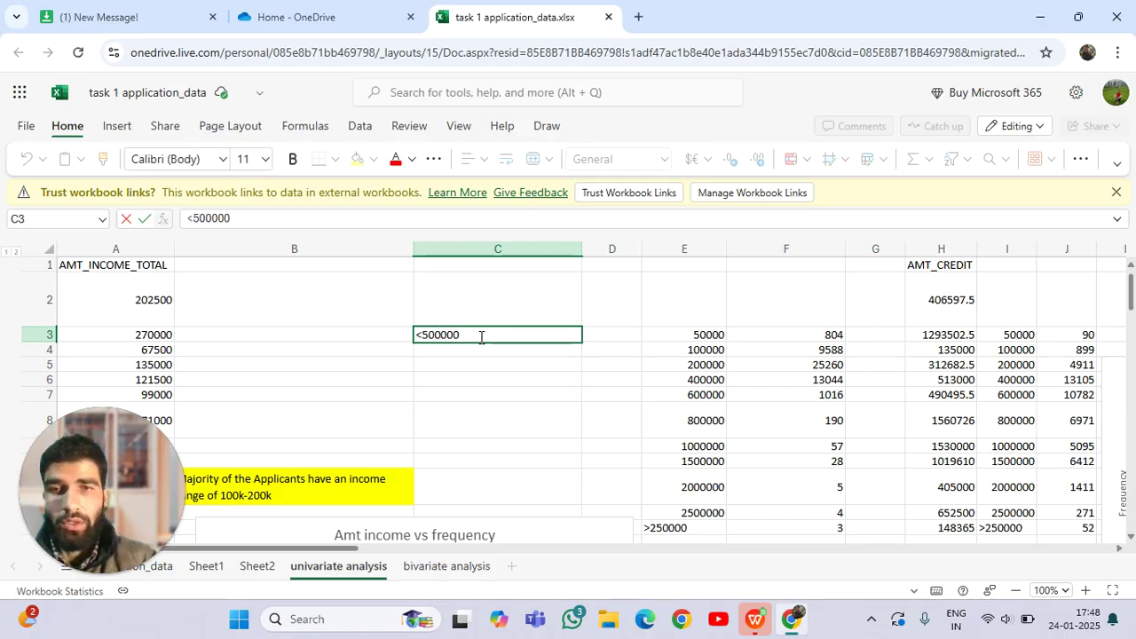
key(Tab)
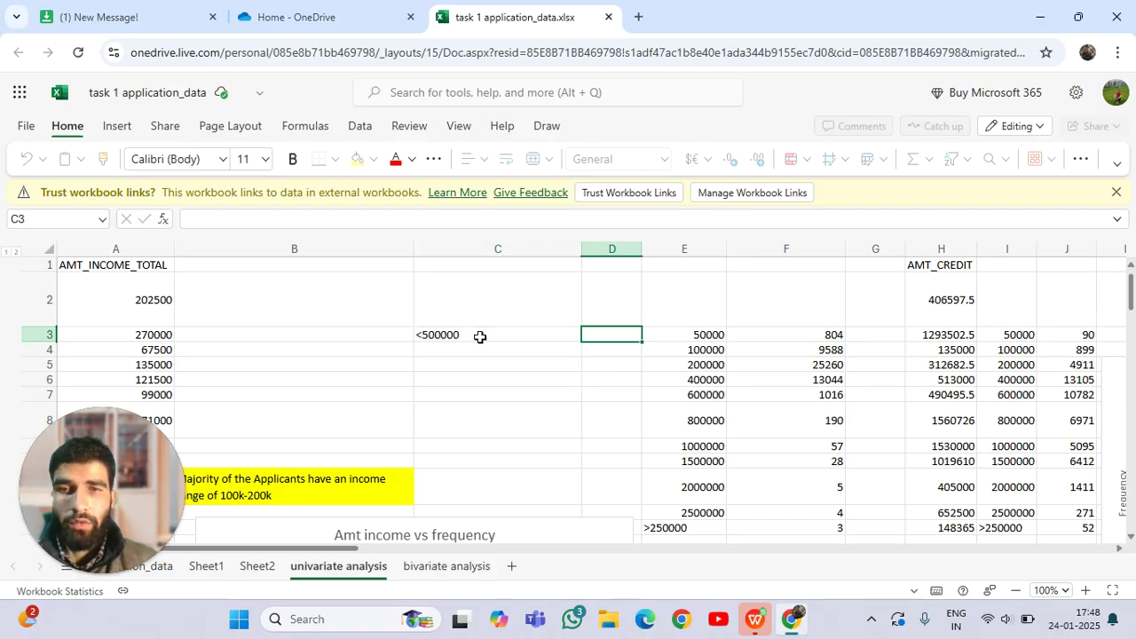
double_click(479, 351)
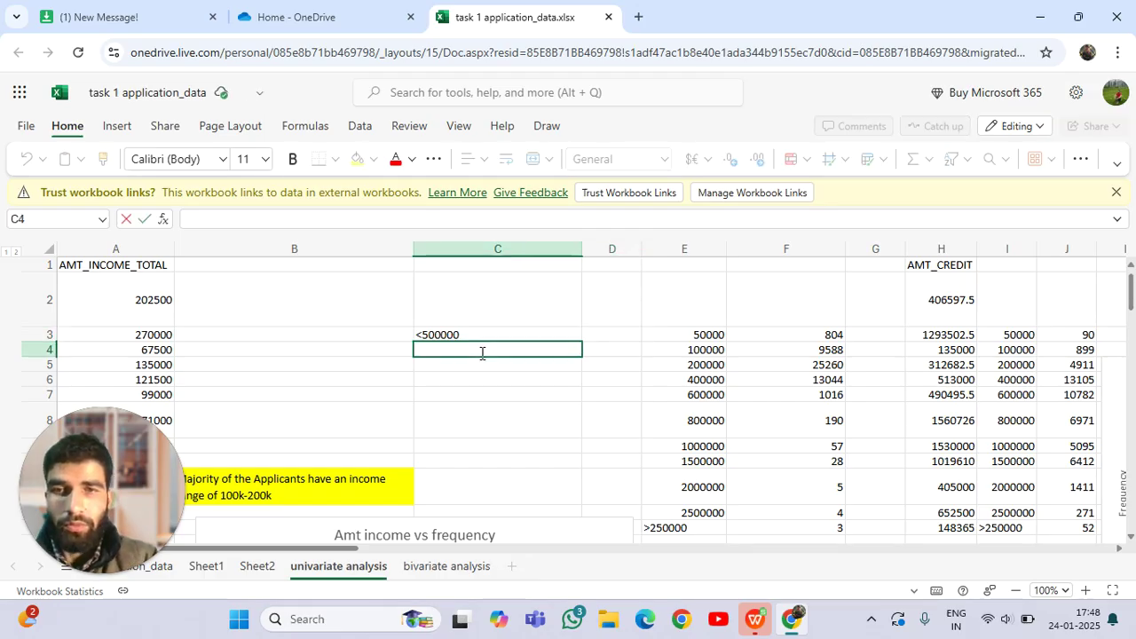
text(5000)
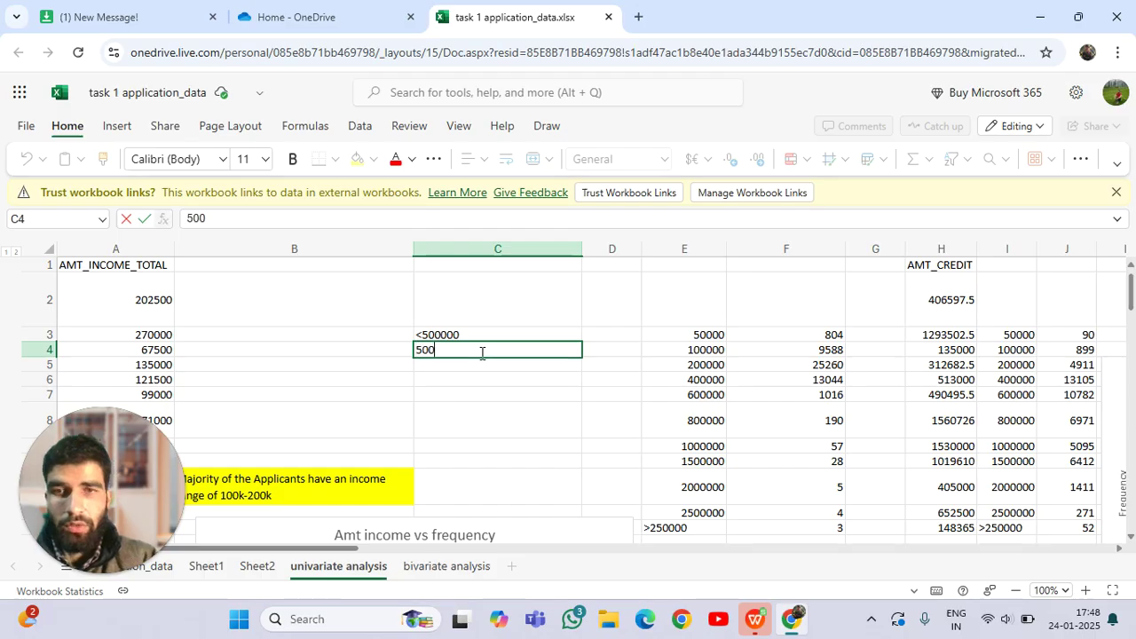
key(BackSpace)
key(BackSpace)
text(0000)
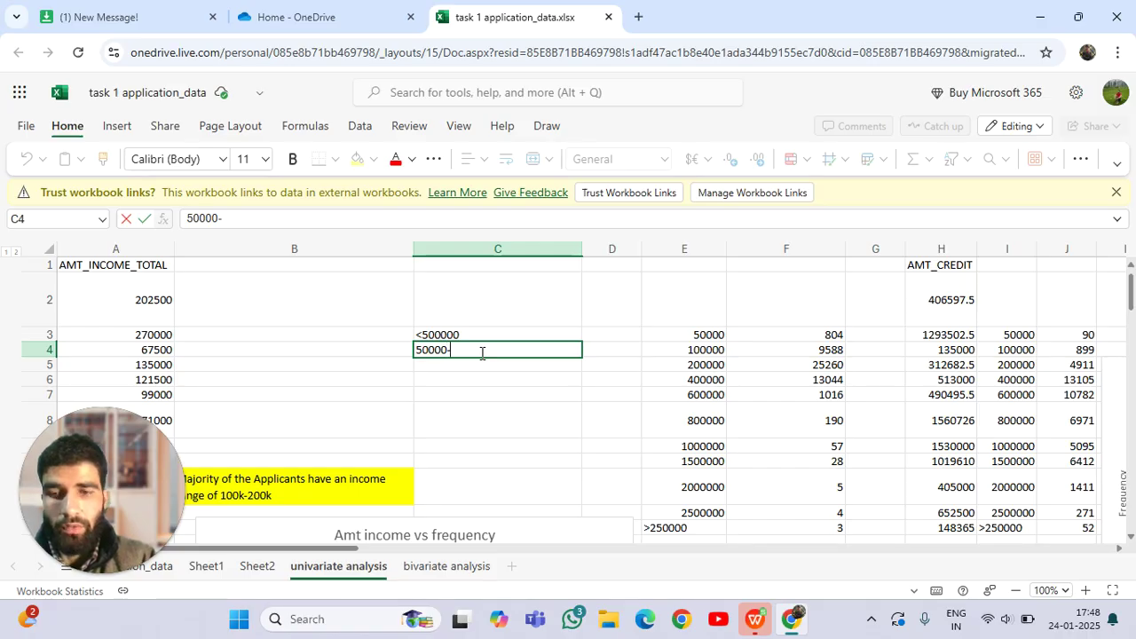
text(-10000)
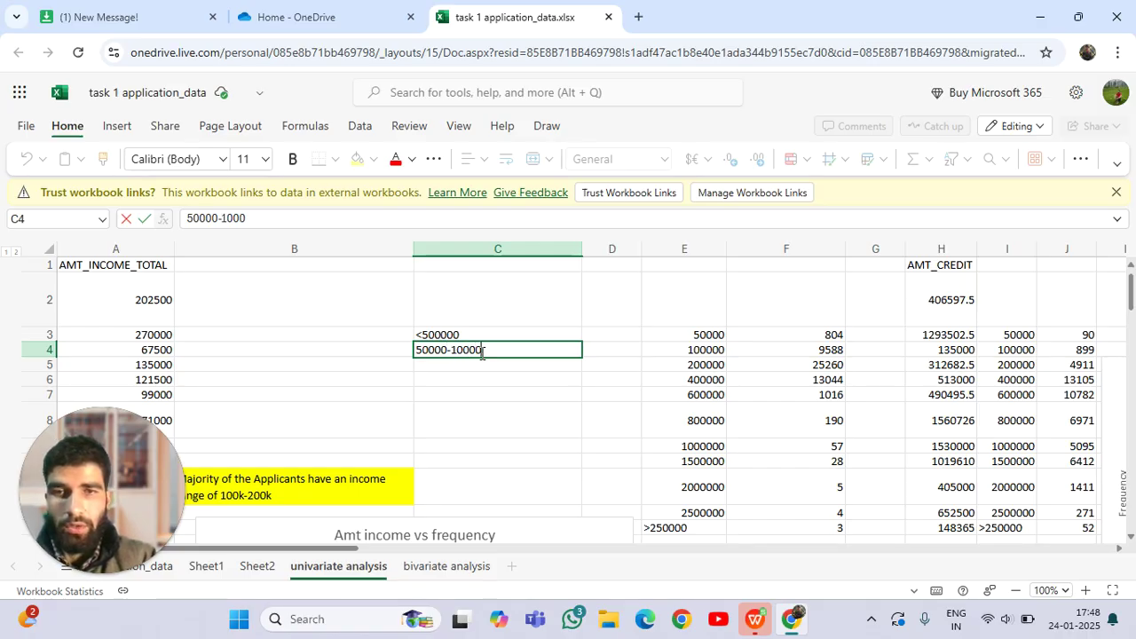
text(0)
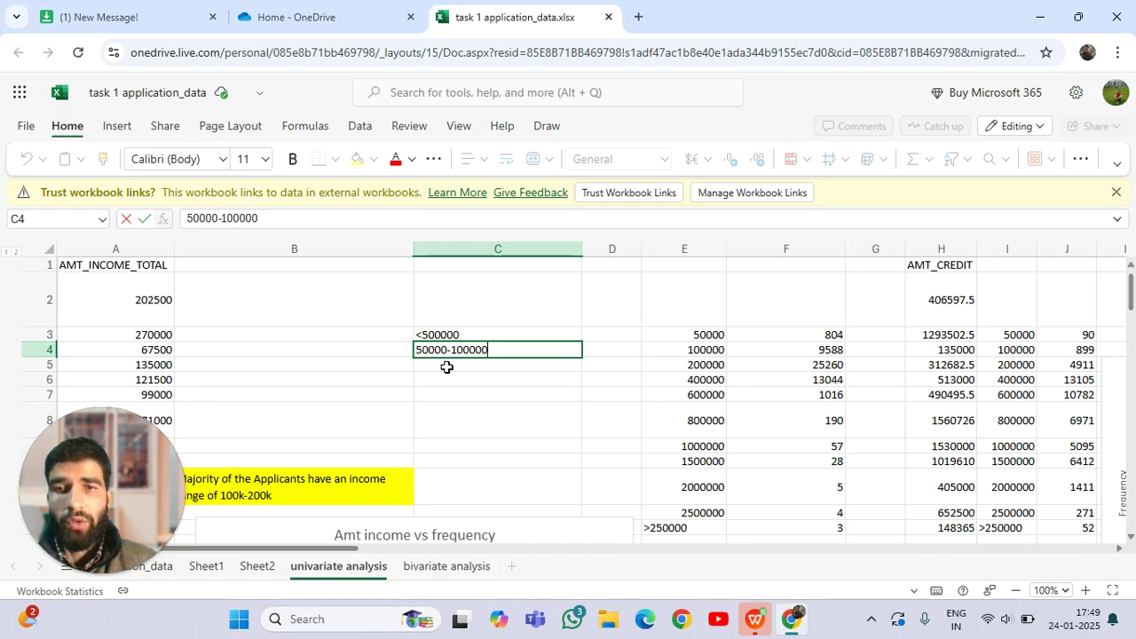
Start a CONCATENATE formula in cell C5 with RIGHT(C4,6) as its first text argument.
click(446, 367)
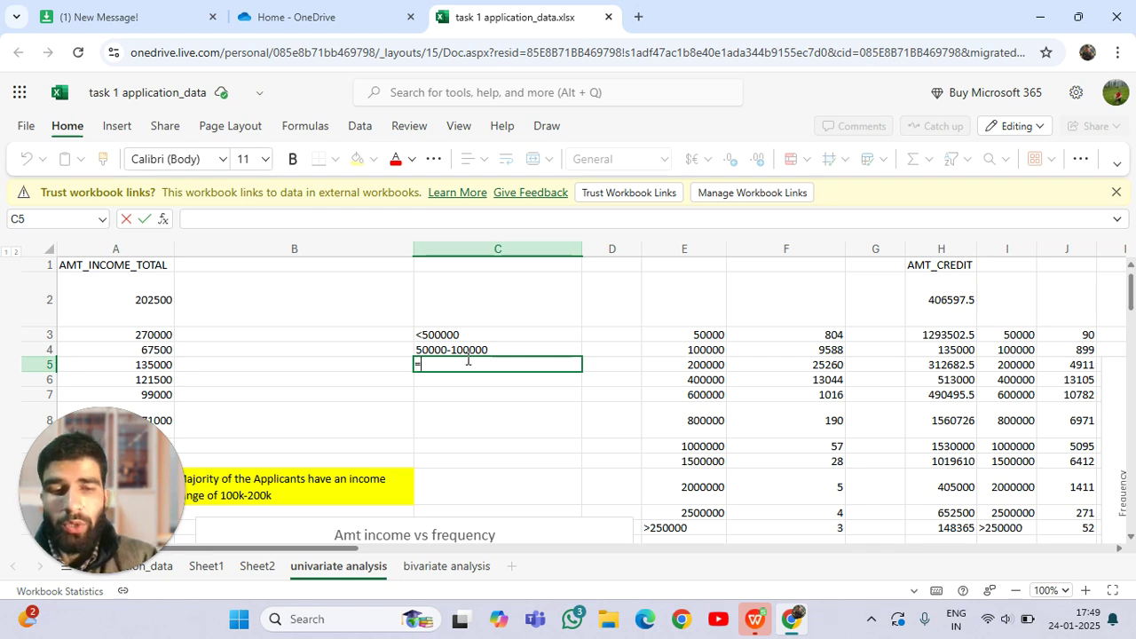
text(=con)
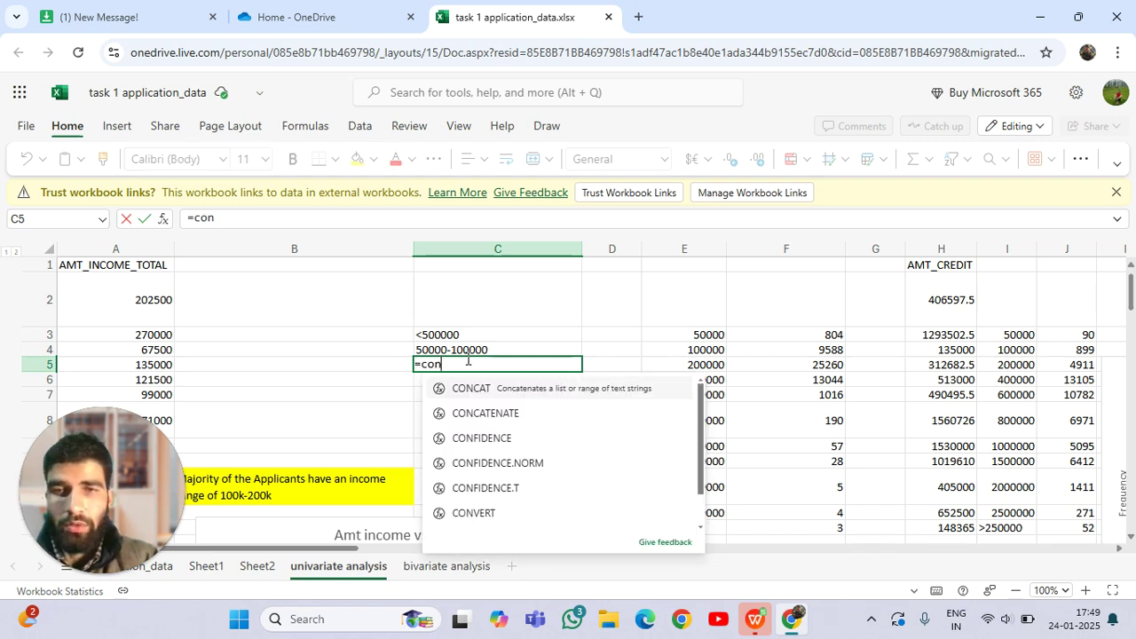
text(cate)
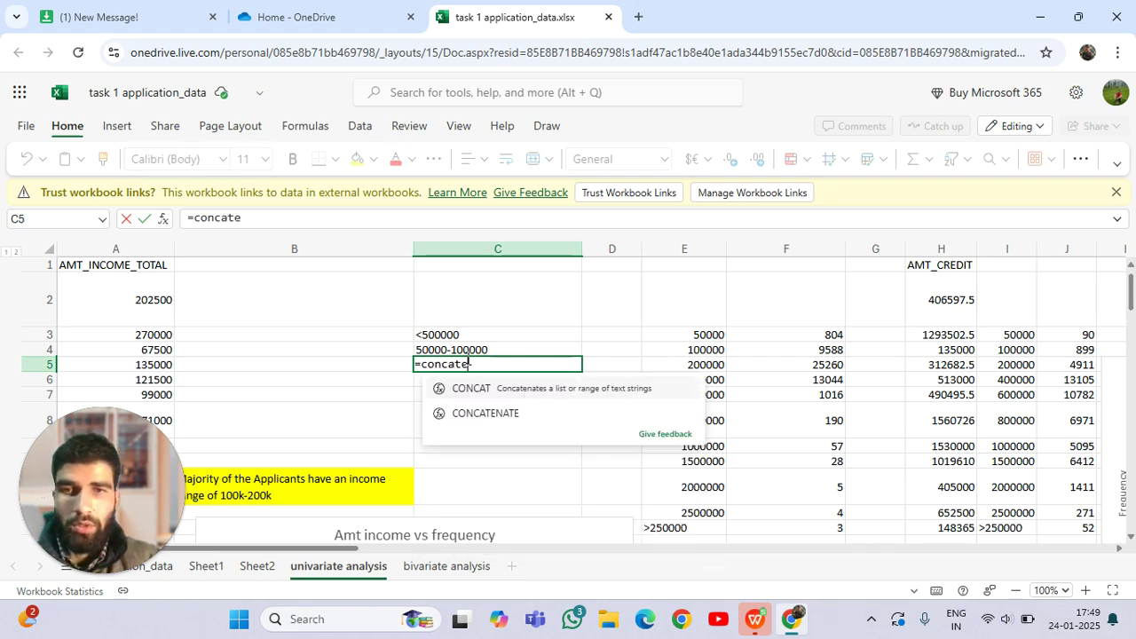
text(nate)
key(Tab)
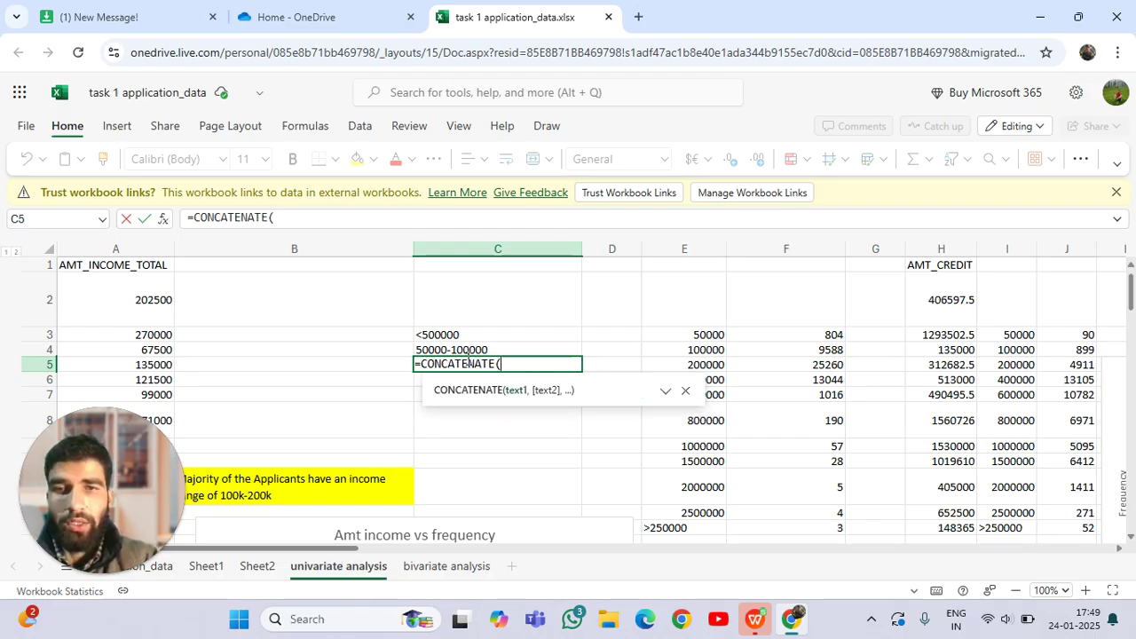
text(right)
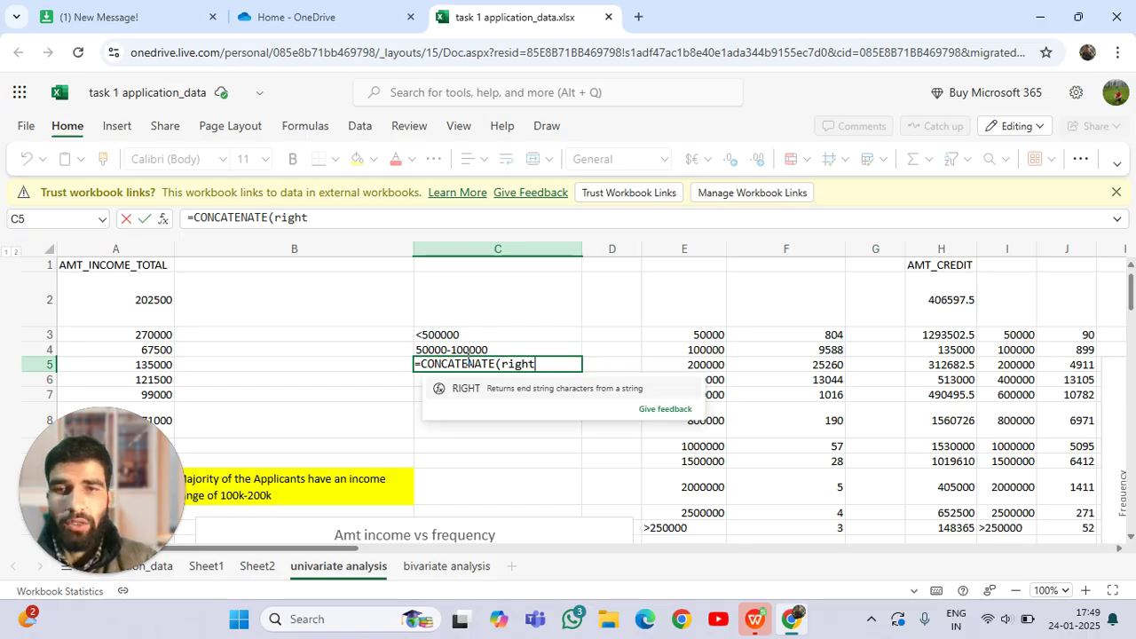
key(Tab)
click(462, 349)
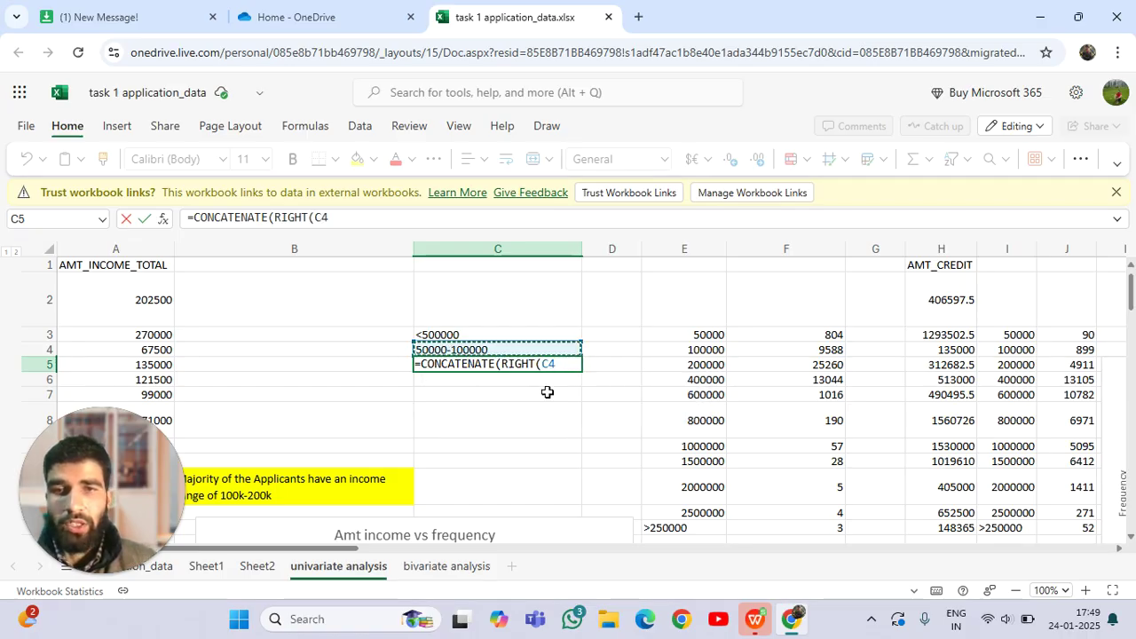
text(,6)
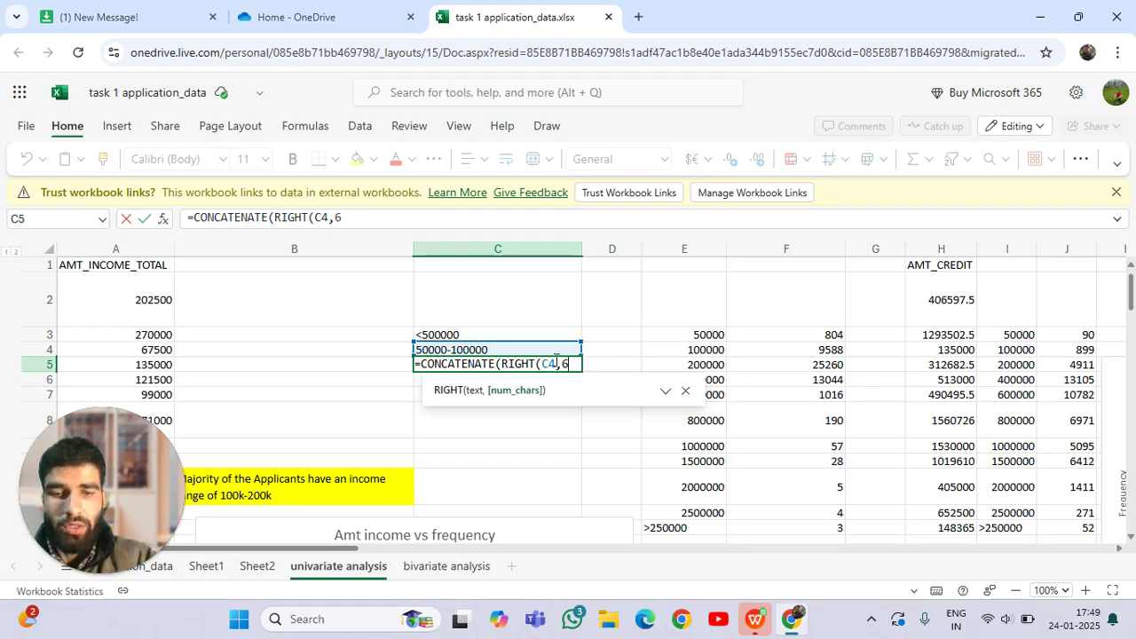
text())
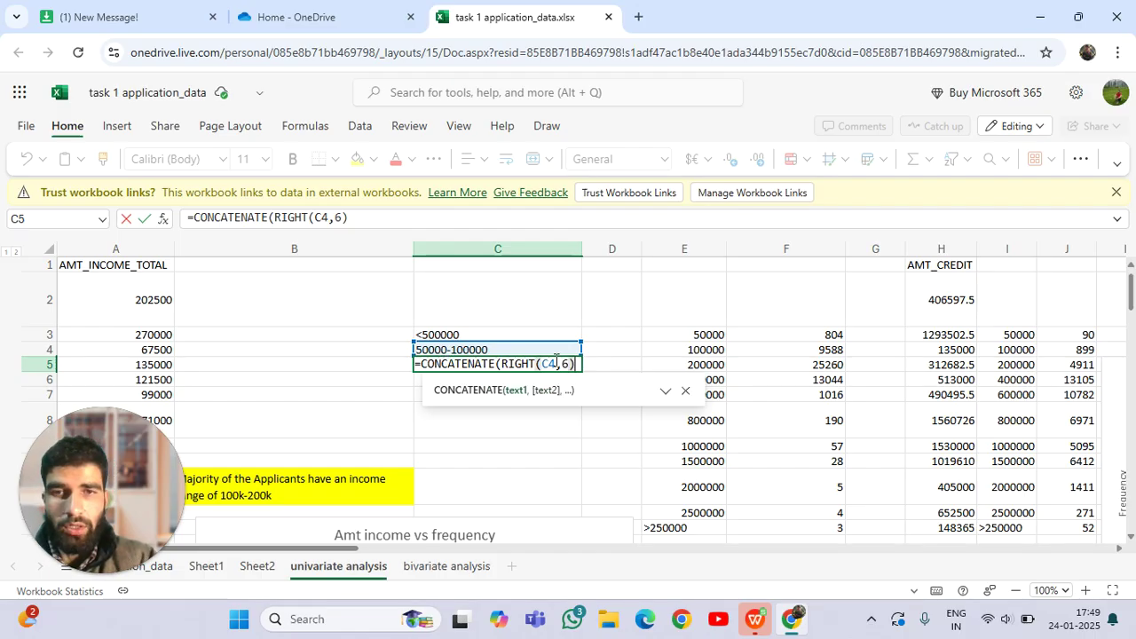
Extend the C5 formula with a "-" separator and RIGHT(C4,6)+50000 as the upper bound, and commit it.
text(,)
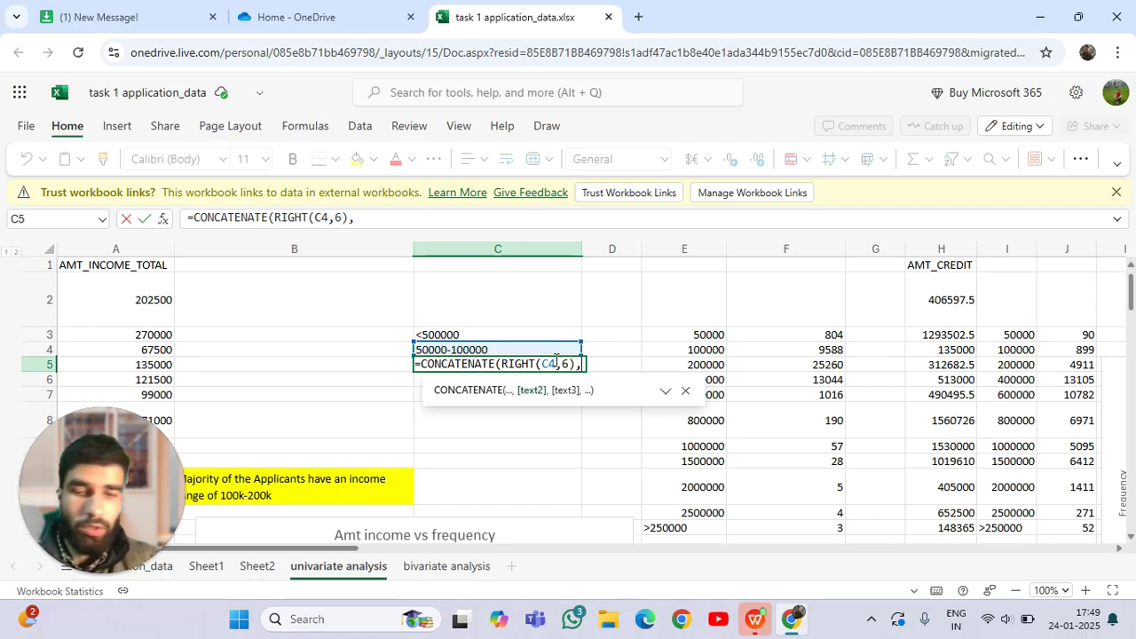
text(")
text(-")
text(,)
text(ri)
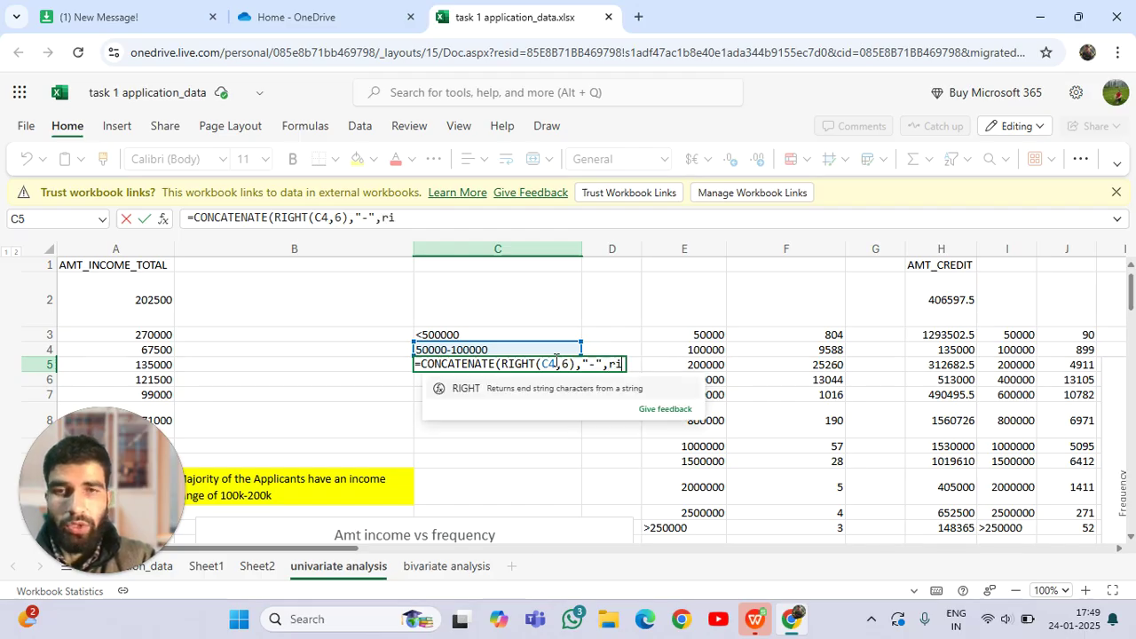
text(ght)
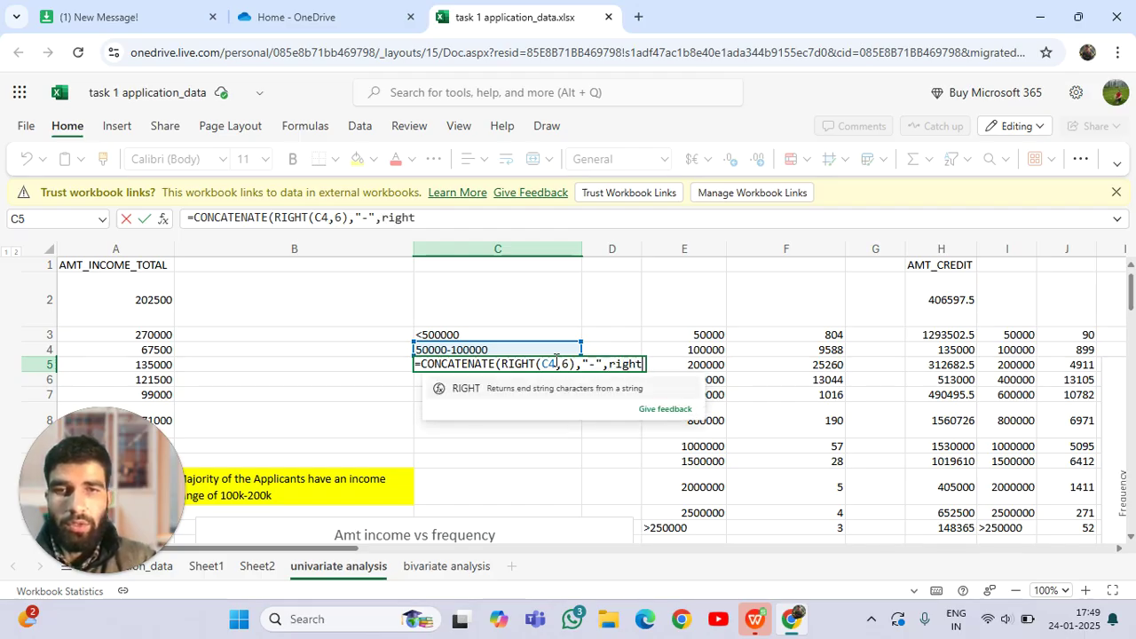
key(Tab)
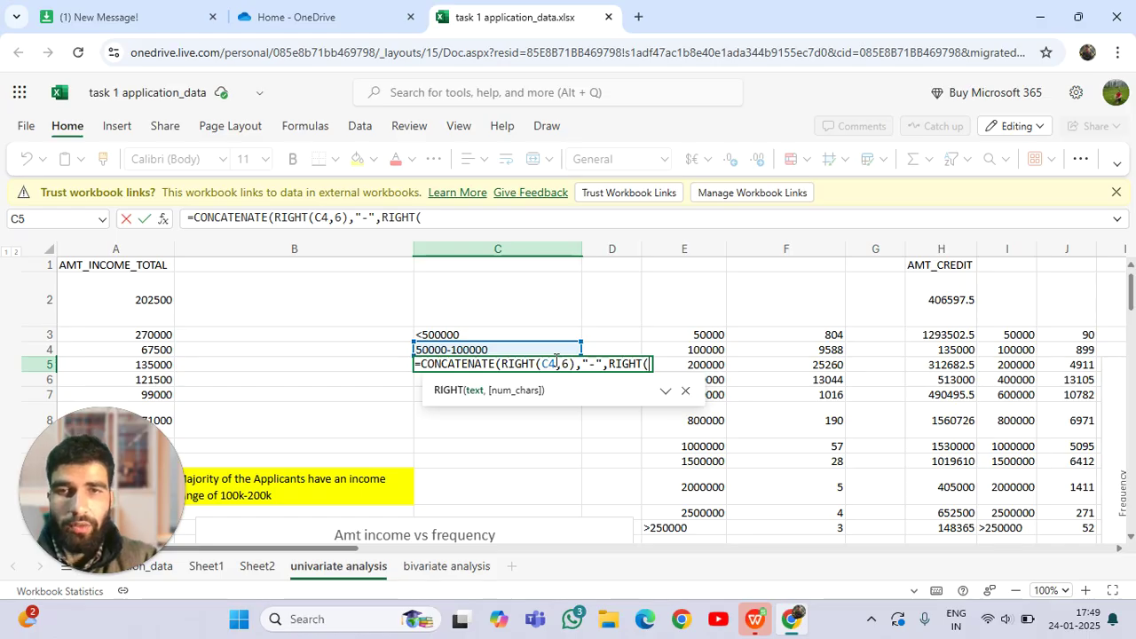
click(497, 349)
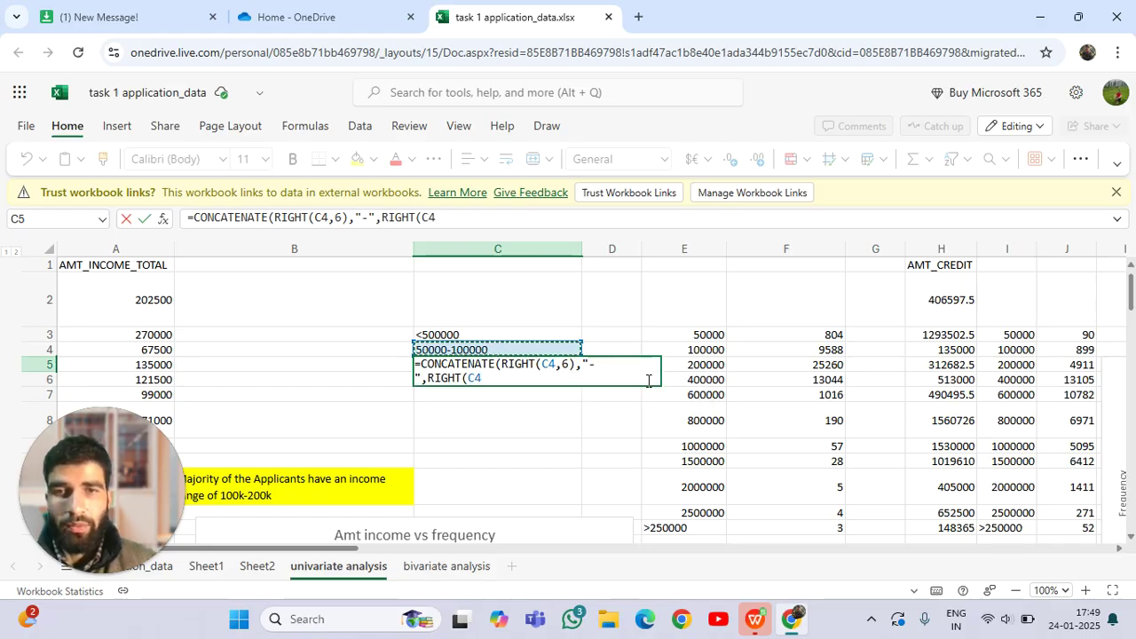
text(,)
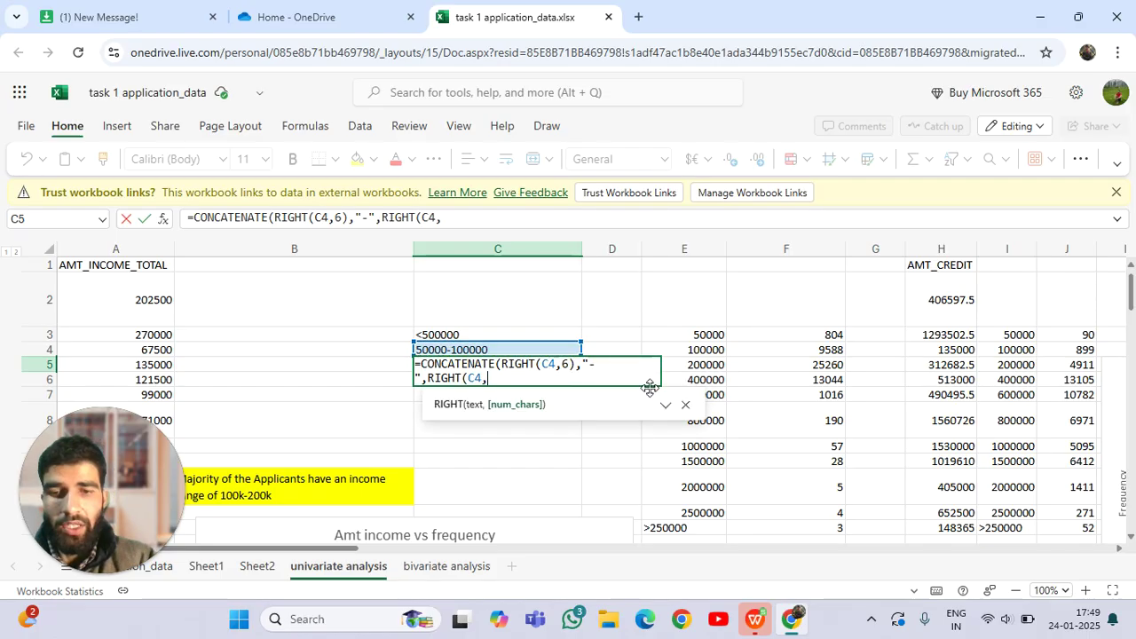
text(6))
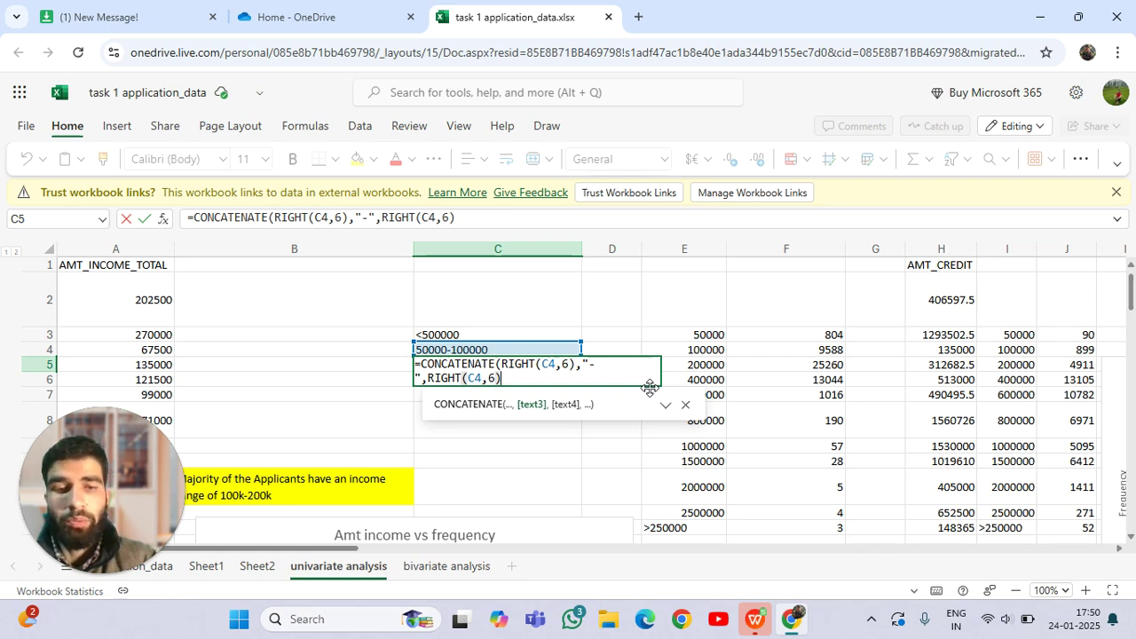
text(+)
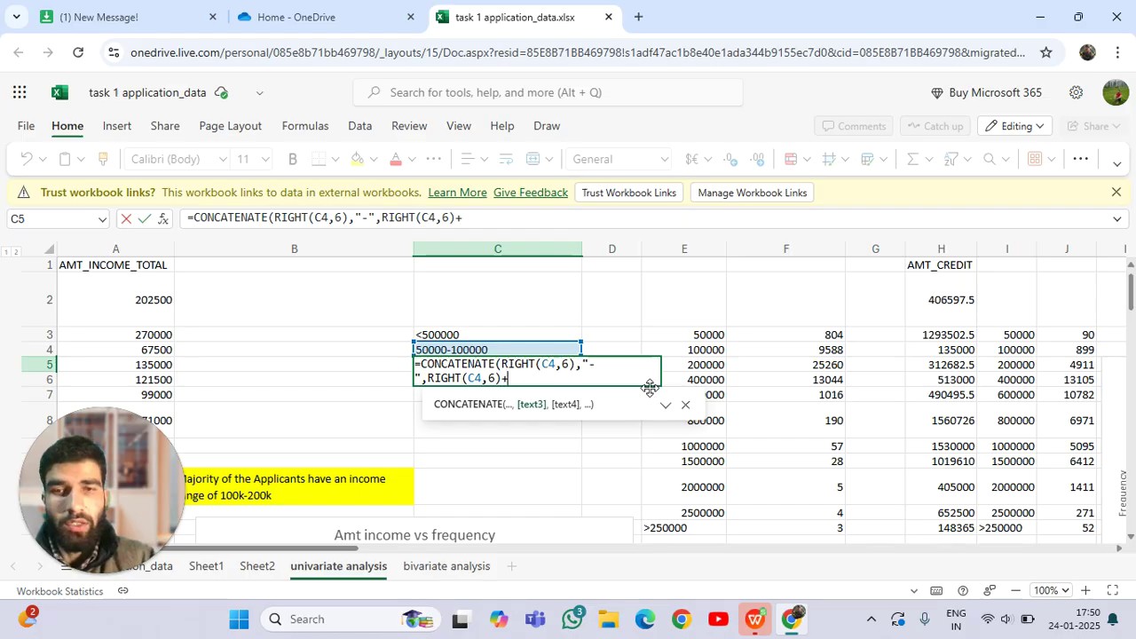
text(50000)
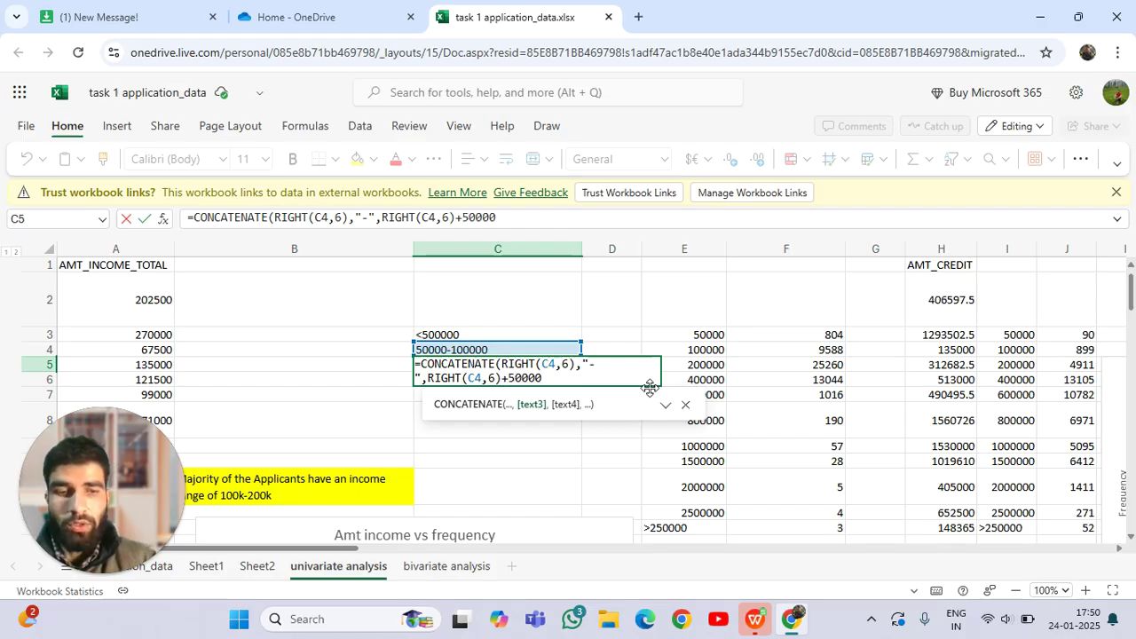
key(Return)
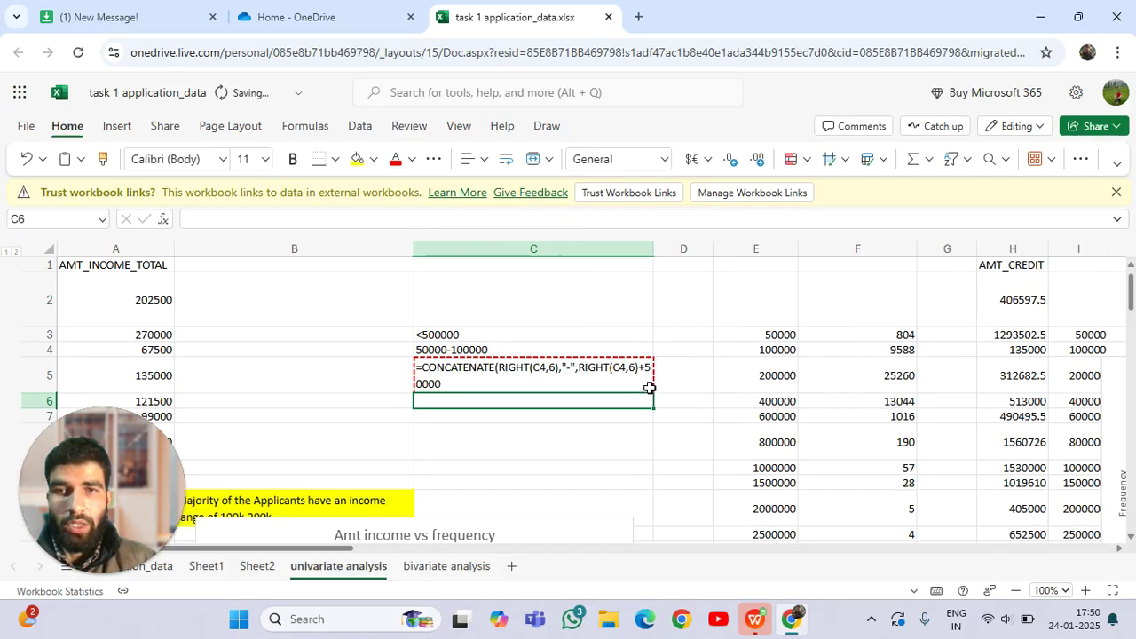
Add the missing closing parenthesis to the CONCATENATE formula in C5 and fill it down to C9.
double_click(515, 379)
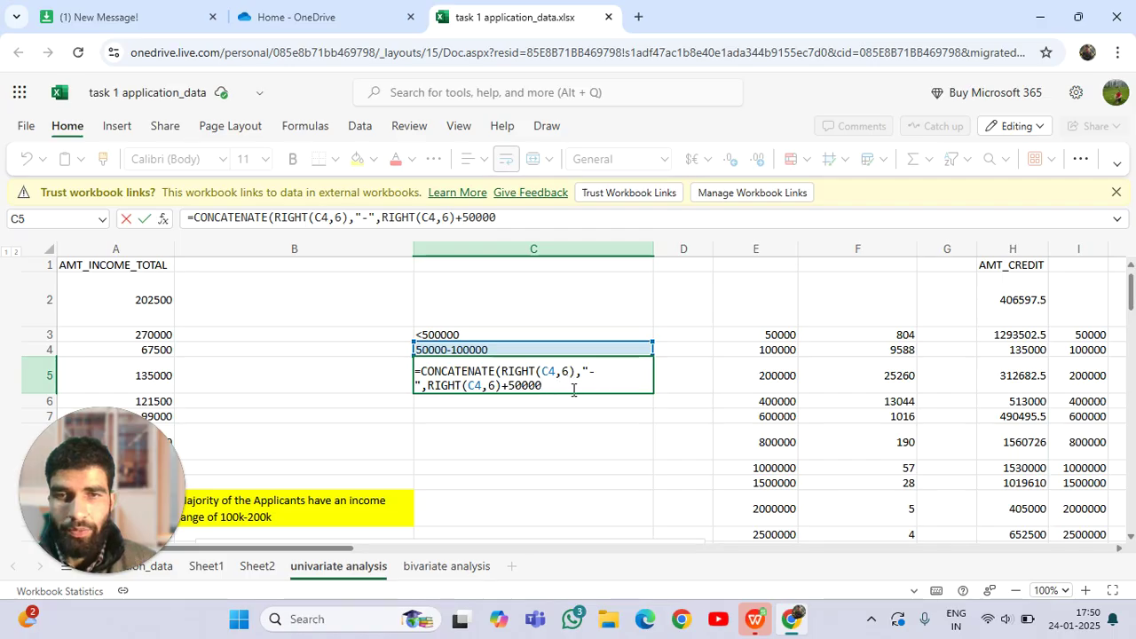
text())
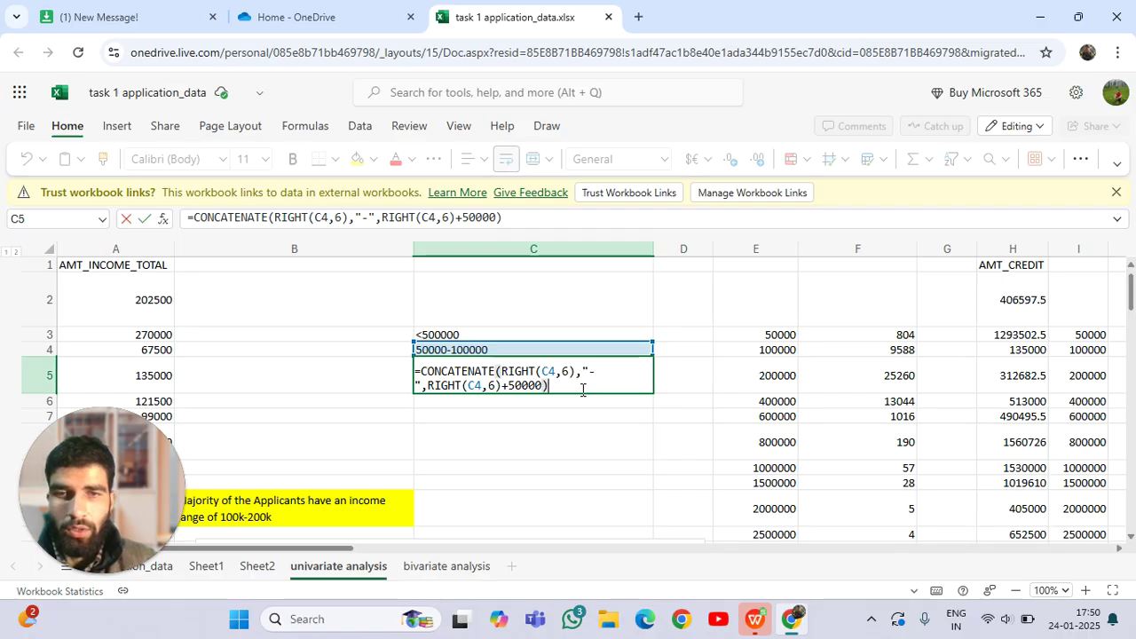
key(Return)
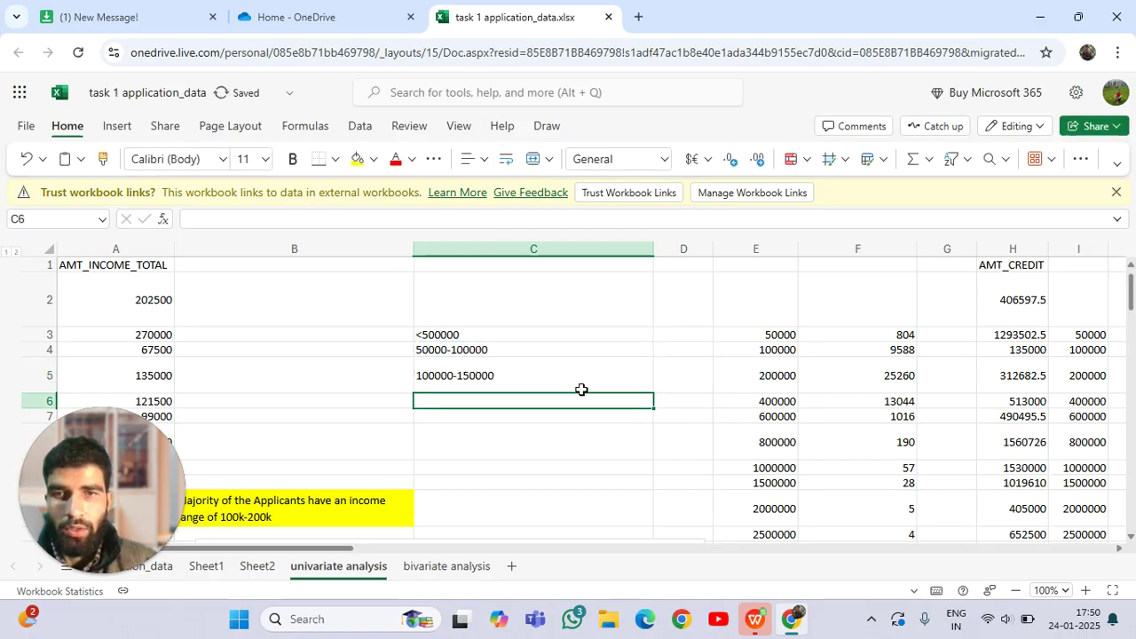
click(563, 373)
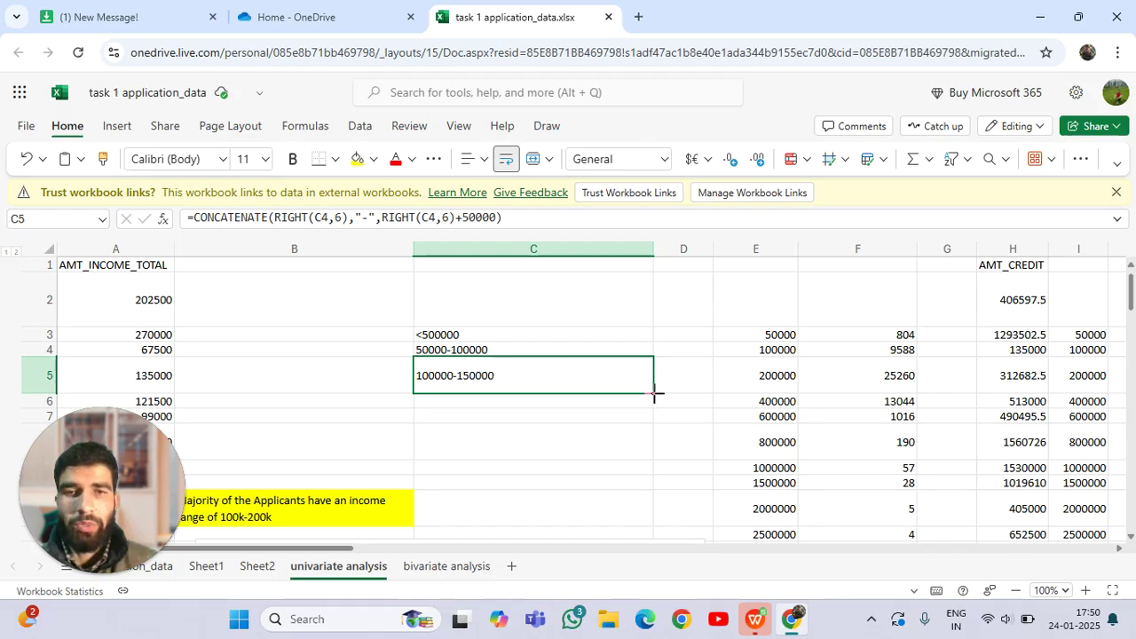
drag(654, 394, 636, 463)
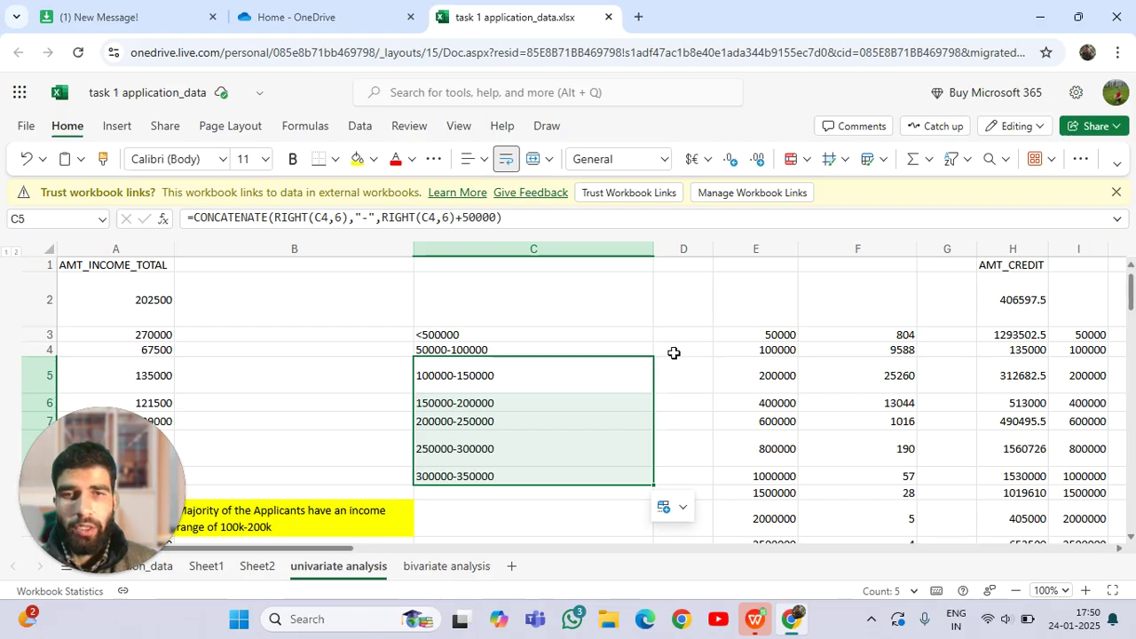
Narrow column C and start a COUNTIFS formula in cell D4.
double_click(676, 352)
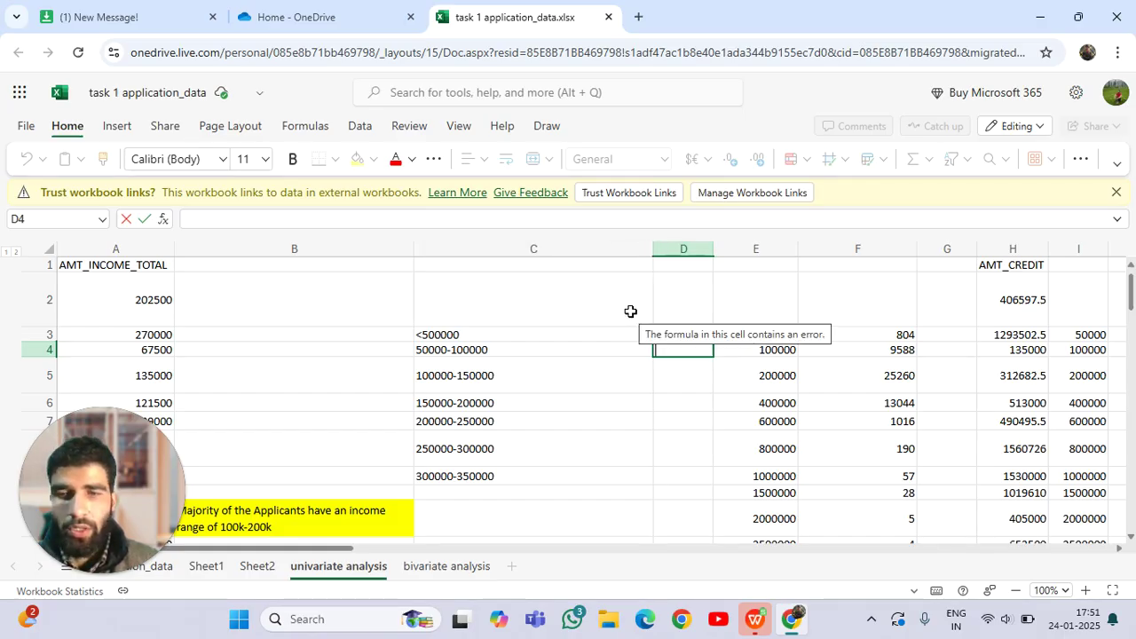
drag(654, 250, 588, 250)
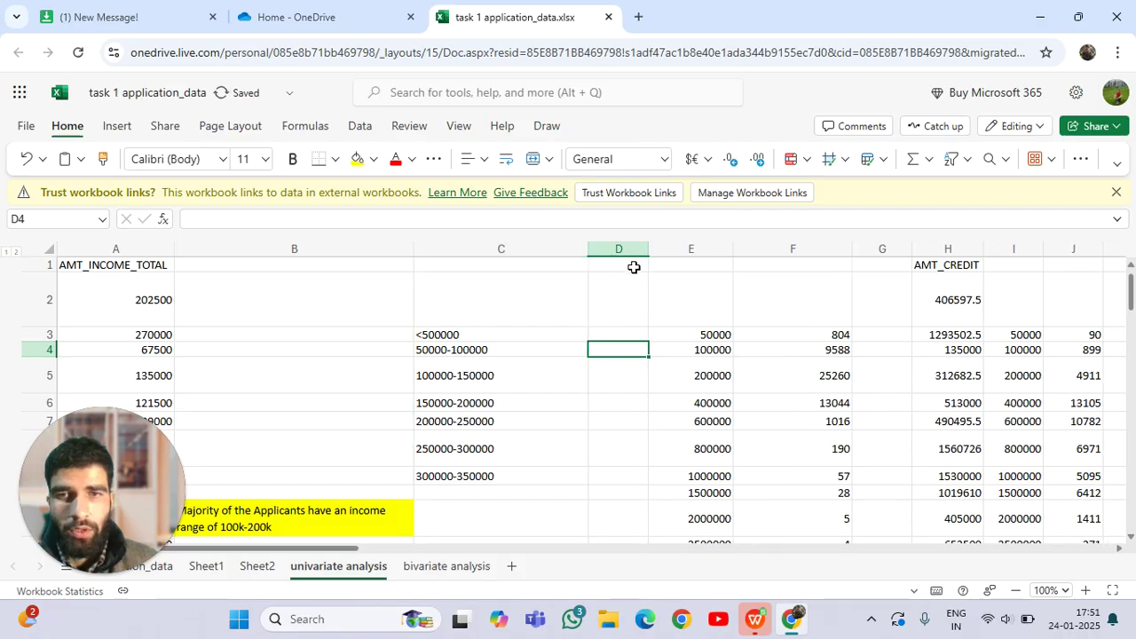
double_click(604, 350)
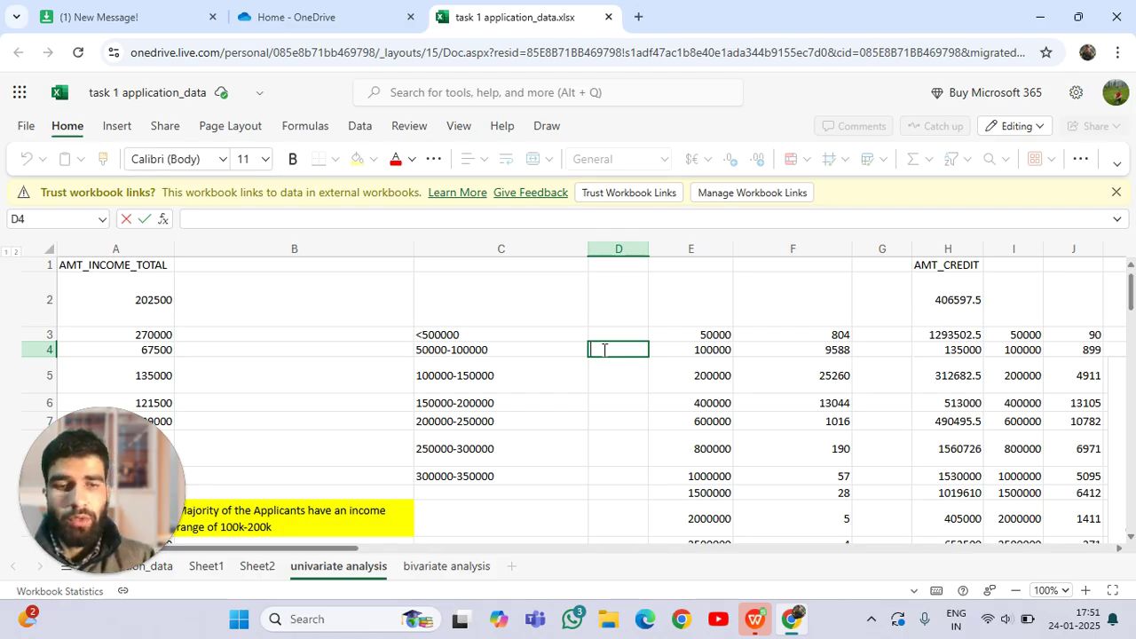
text(=)
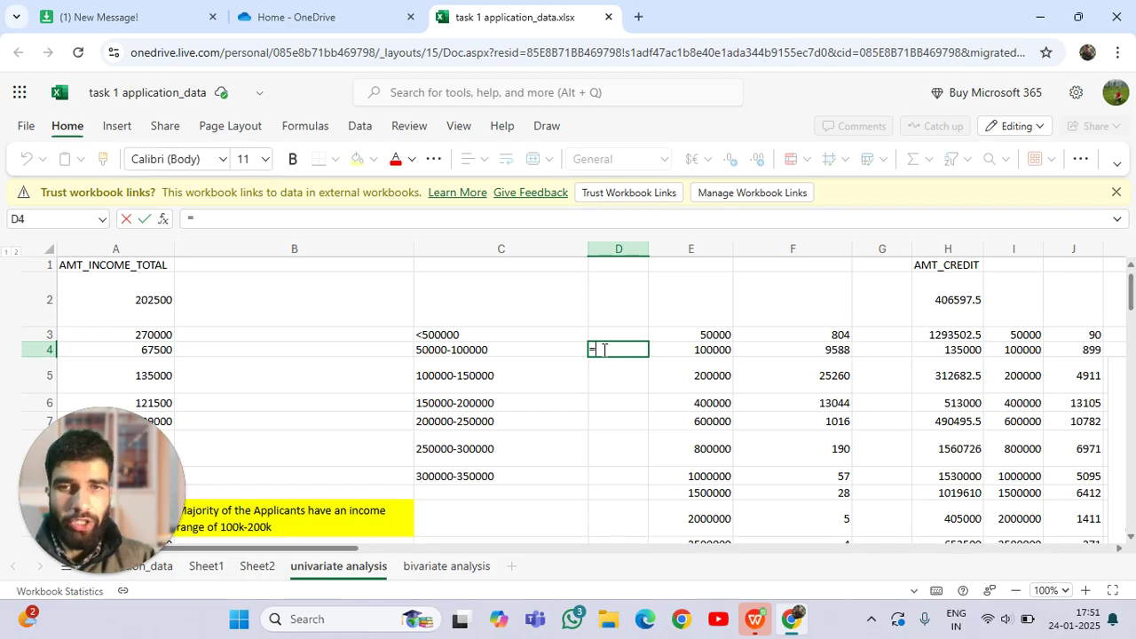
text(countifs)
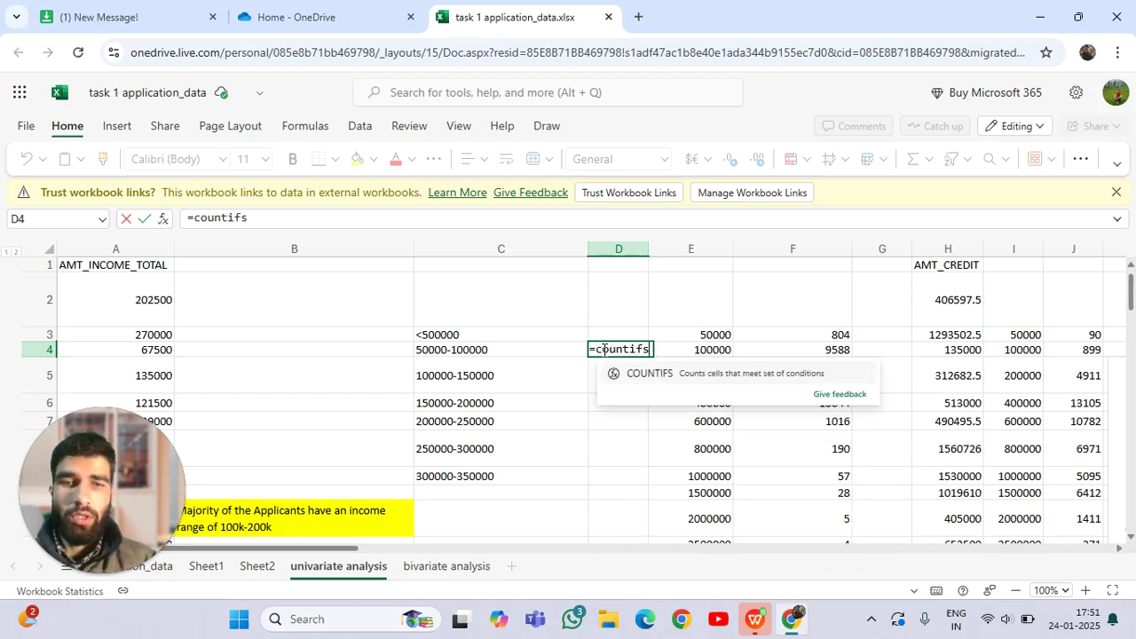
key(Tab)
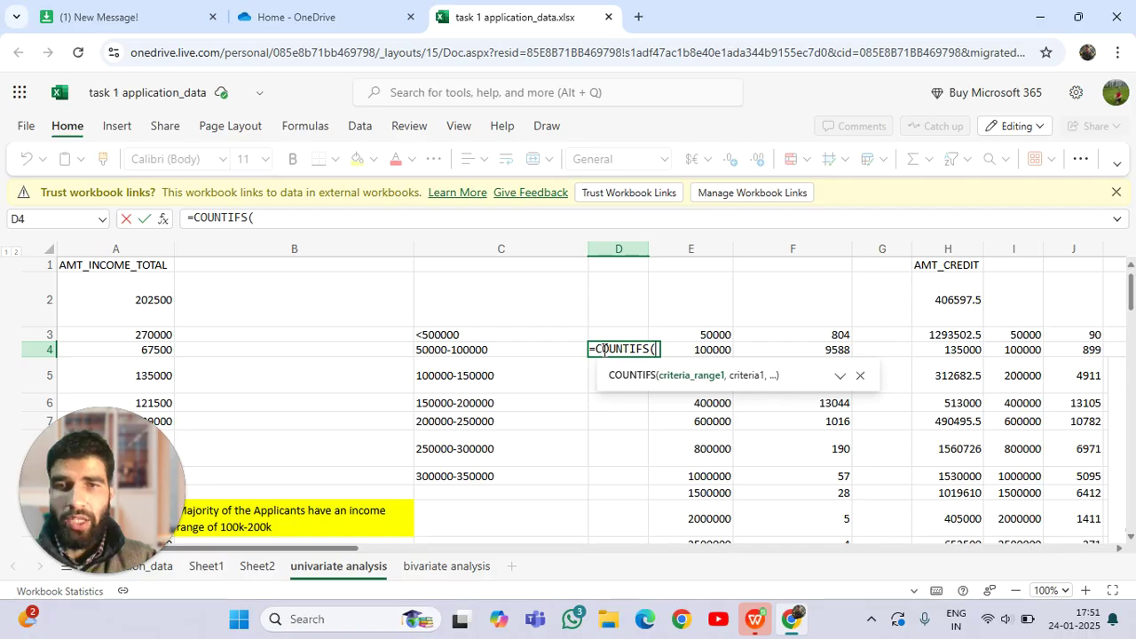
text(lef)
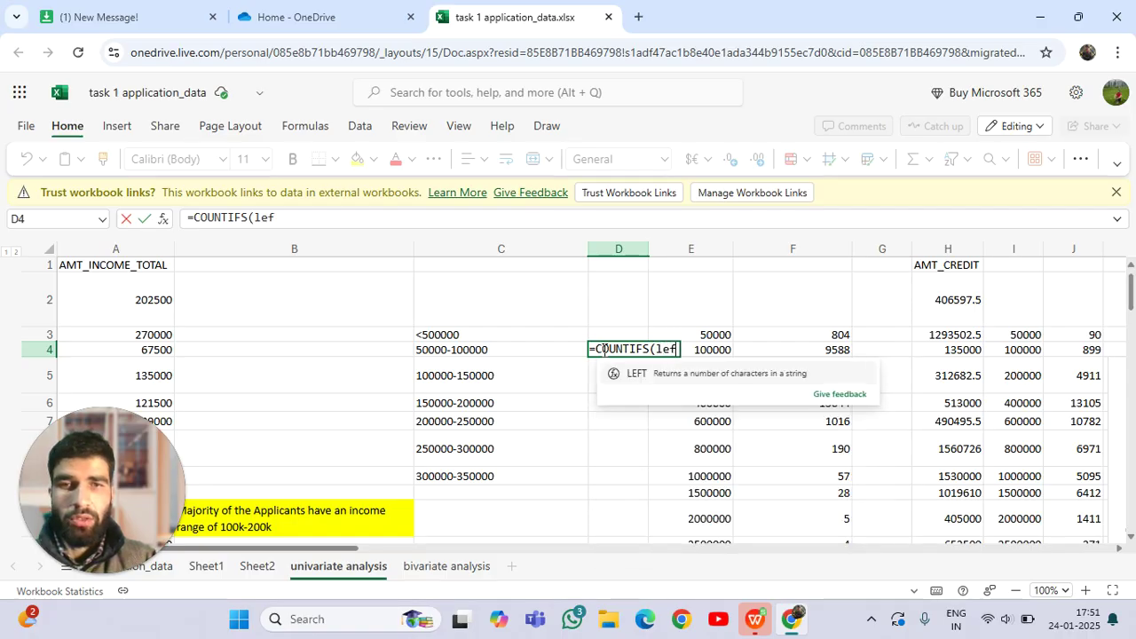
key(BackSpace)
key(BackSpace)
key(BackSpace)
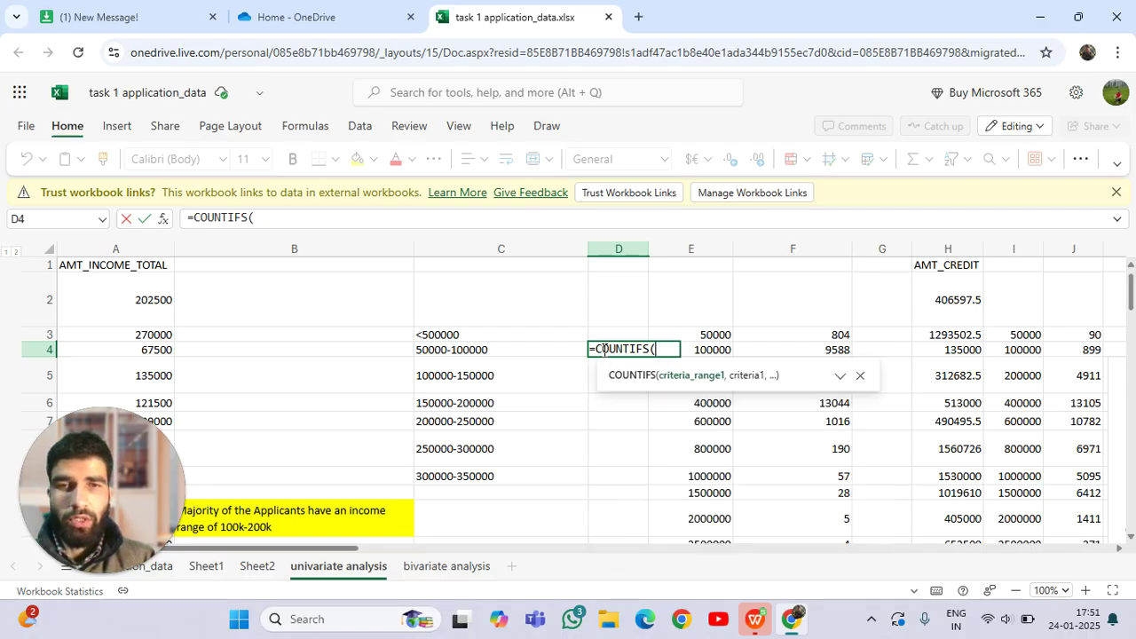
Give the COUNTIFS formula A2:A8 as its first criteria range and LEFT(C4,5) as the matching criterion.
drag(157, 300, 153, 439)
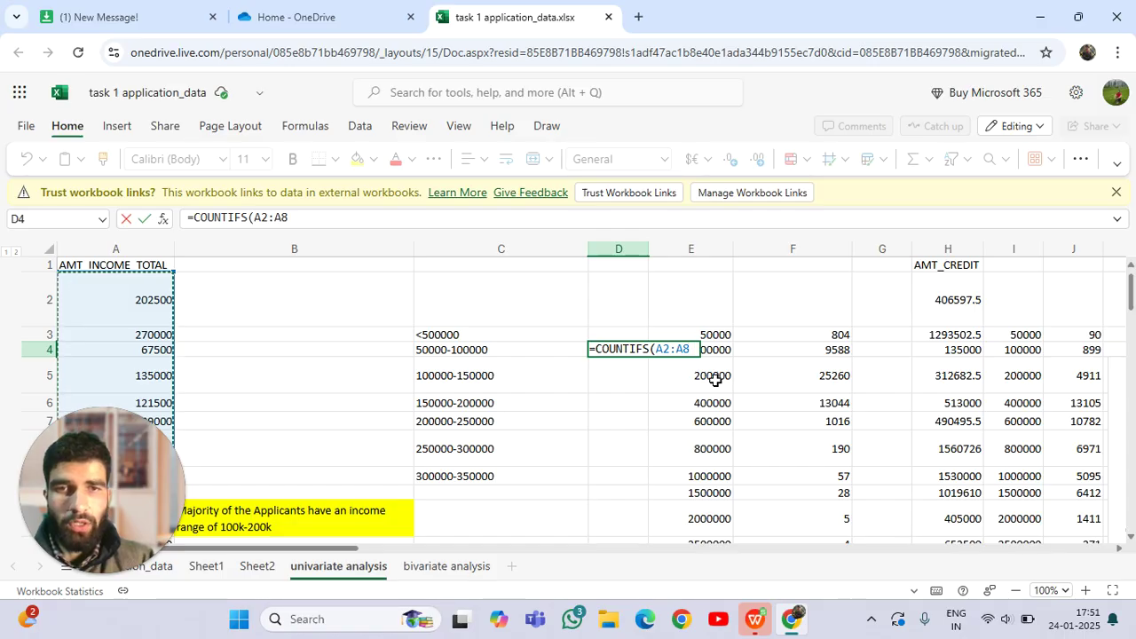
text(,)
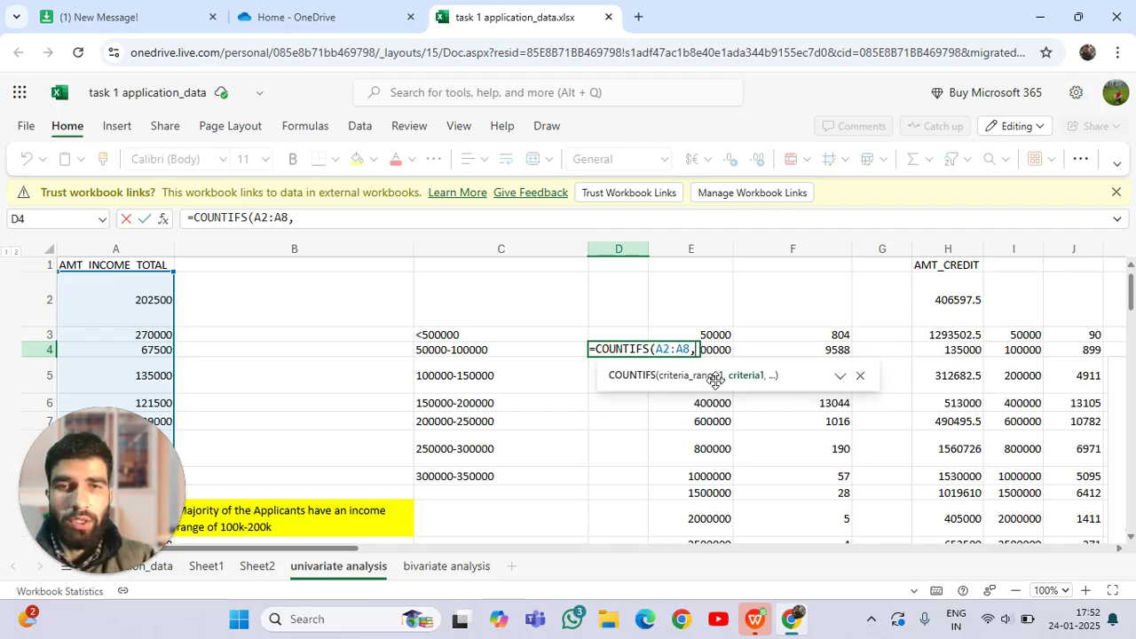
text(left)
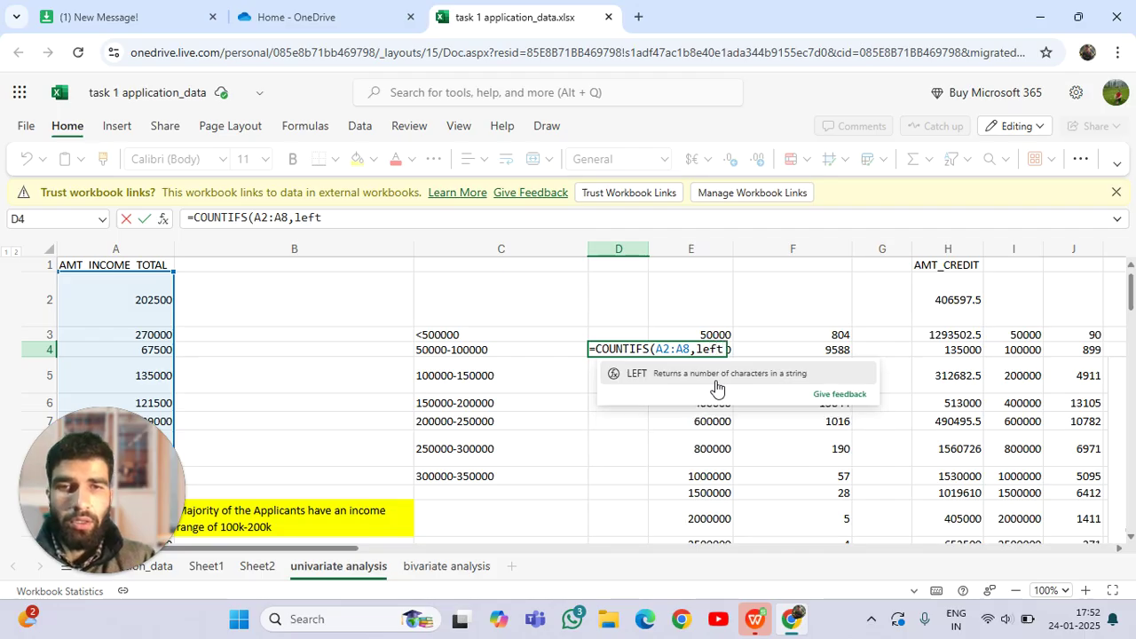
click(716, 388)
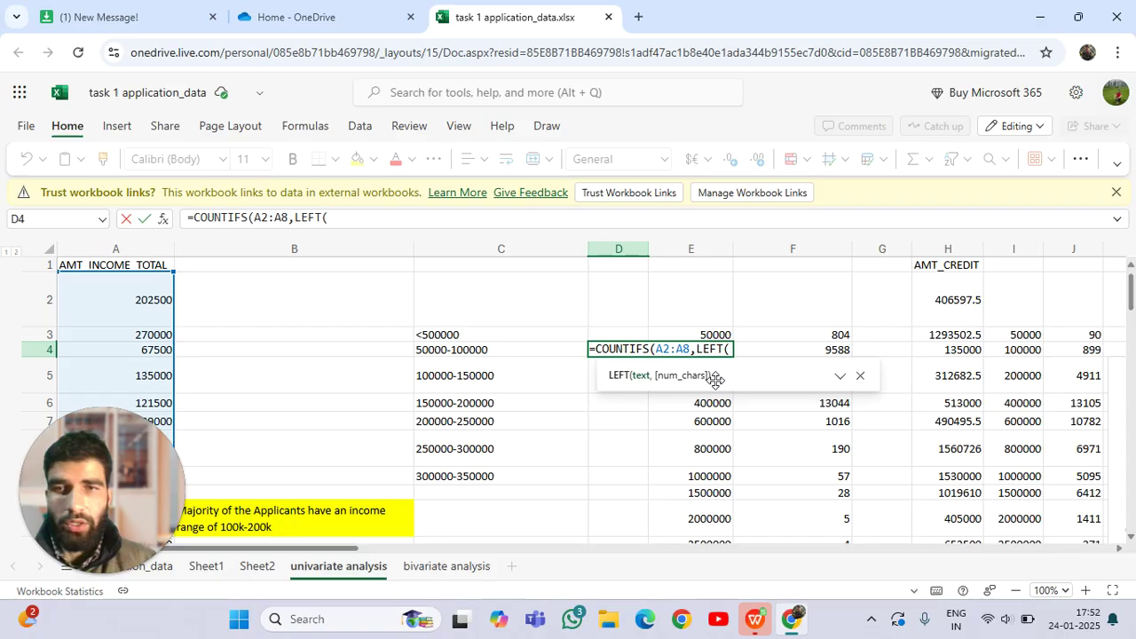
click(507, 352)
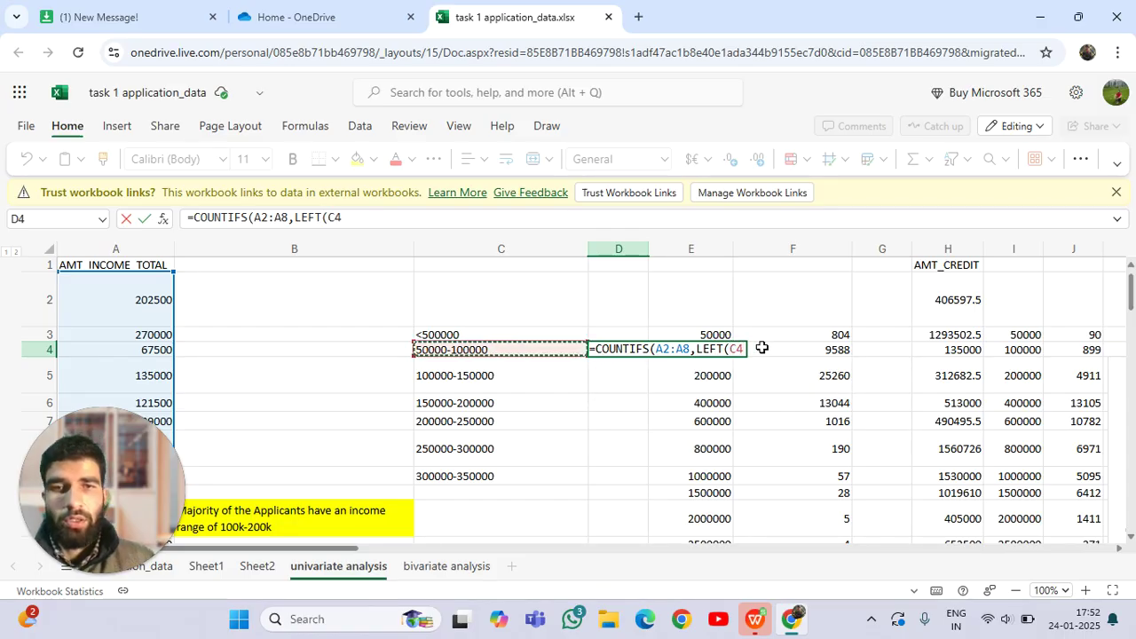
text(,5)
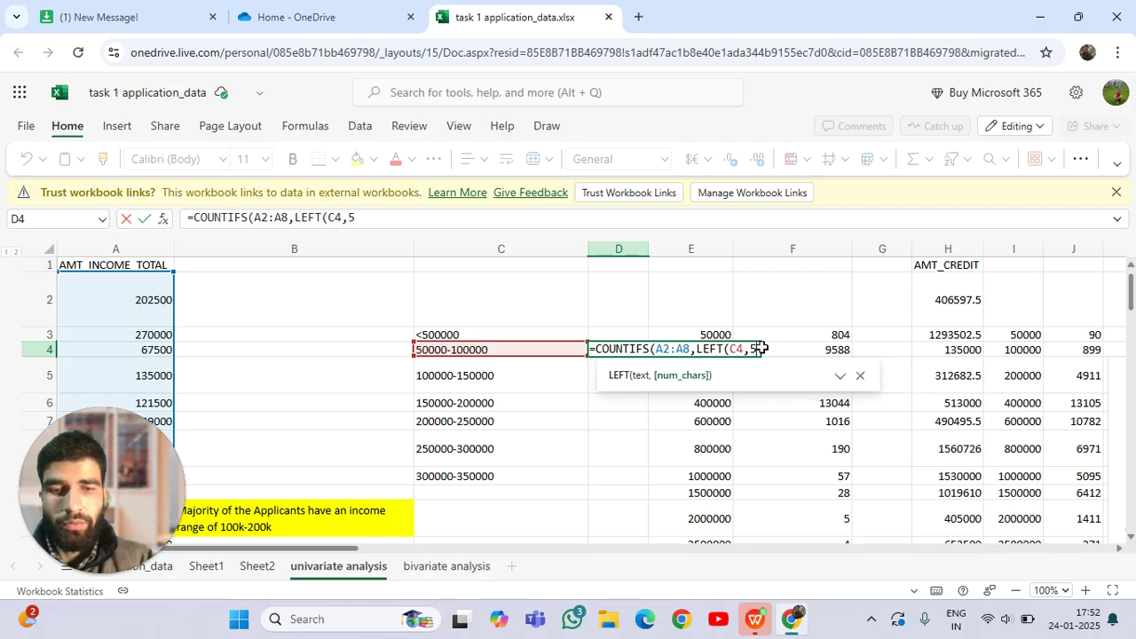
text(),)
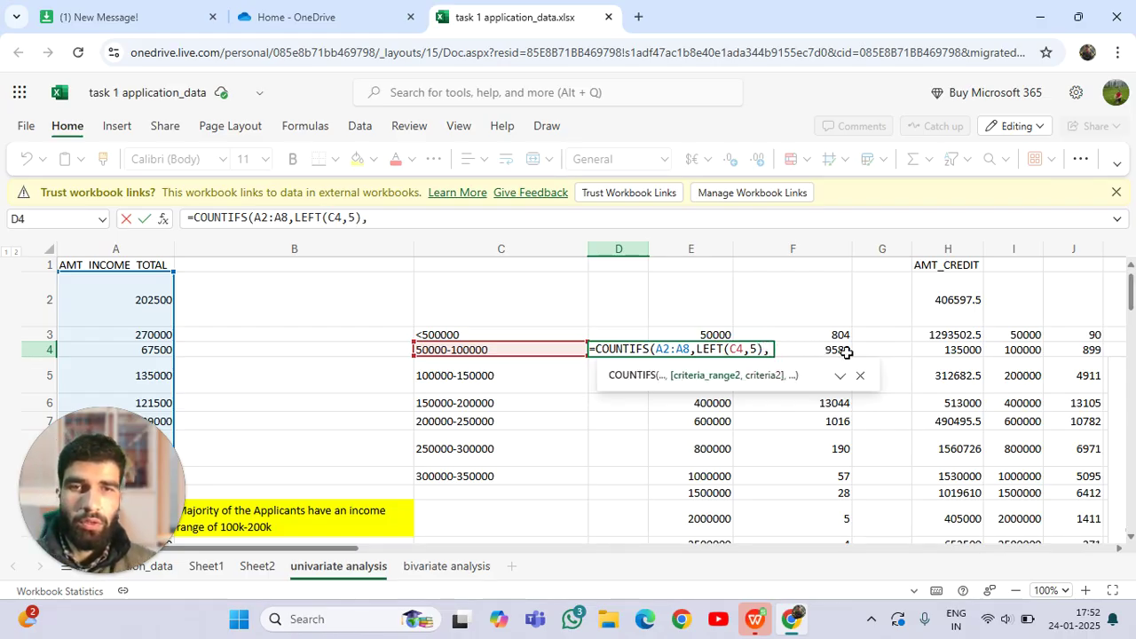
Prefix the LEFT(C4,5) criterion with ">="& to make it the lower bound.
click(695, 350)
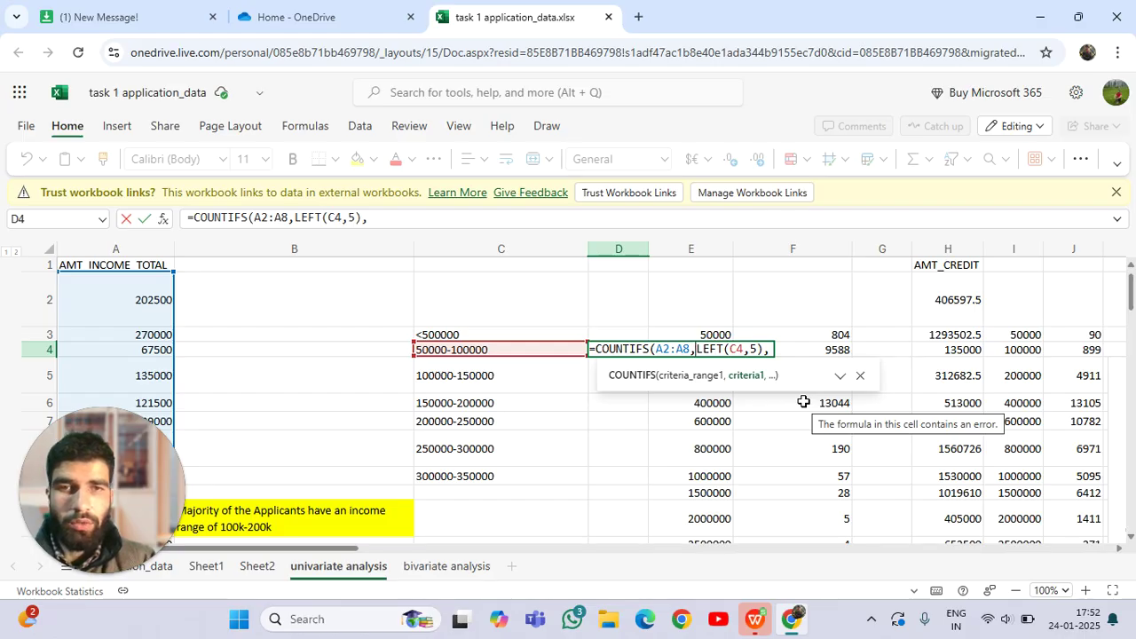
text(>)
key(BackSpace)
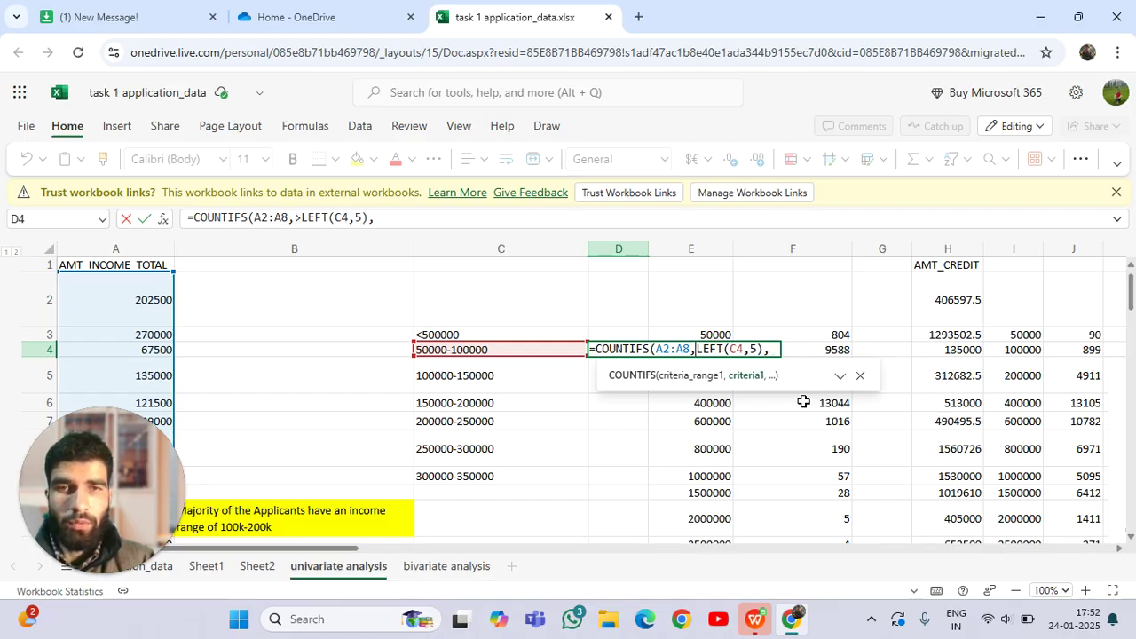
text(")
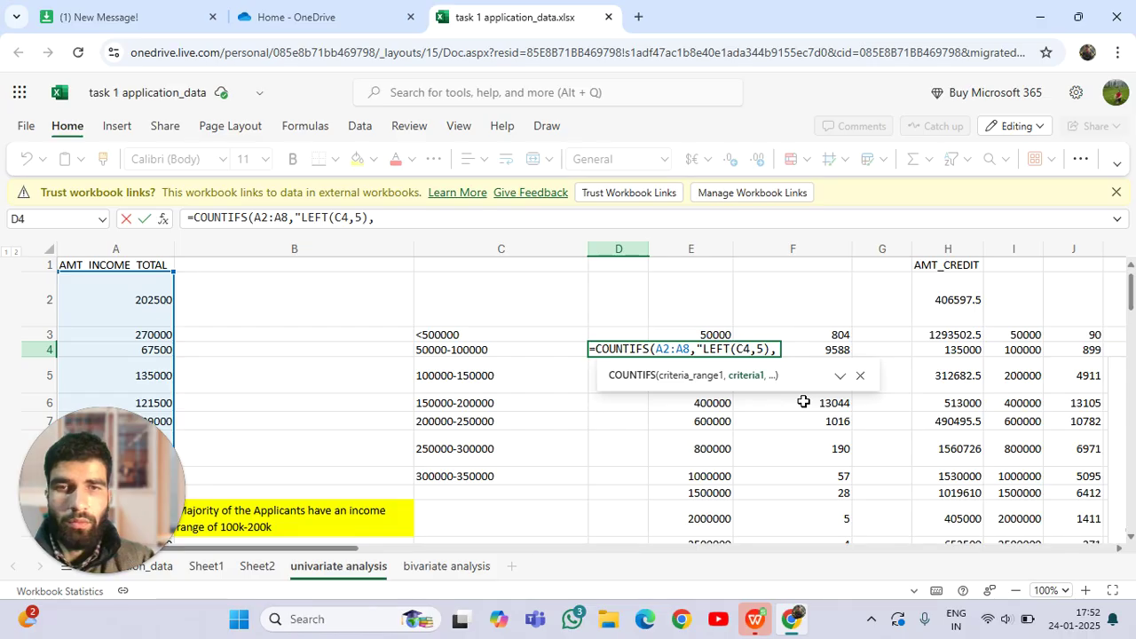
text(>")
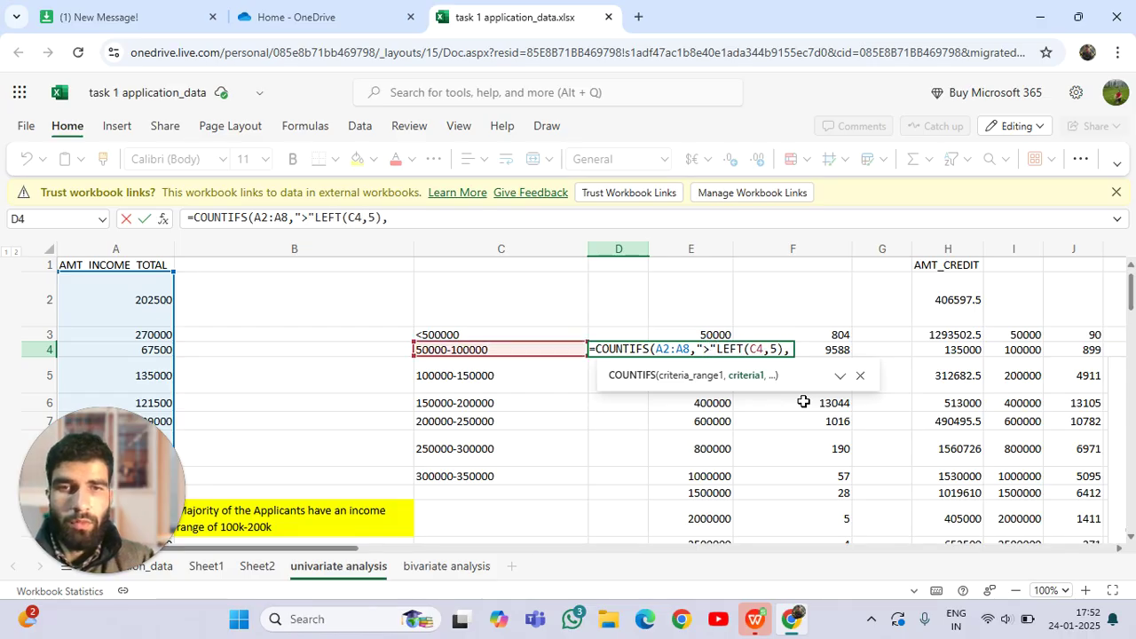
key(BackSpace)
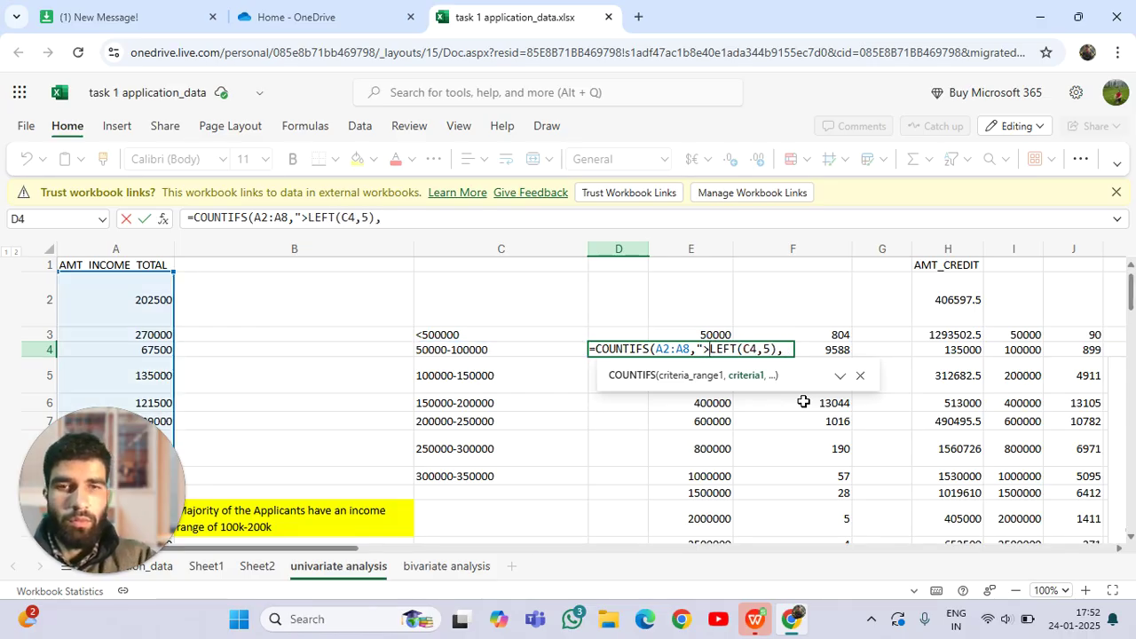
text(=")
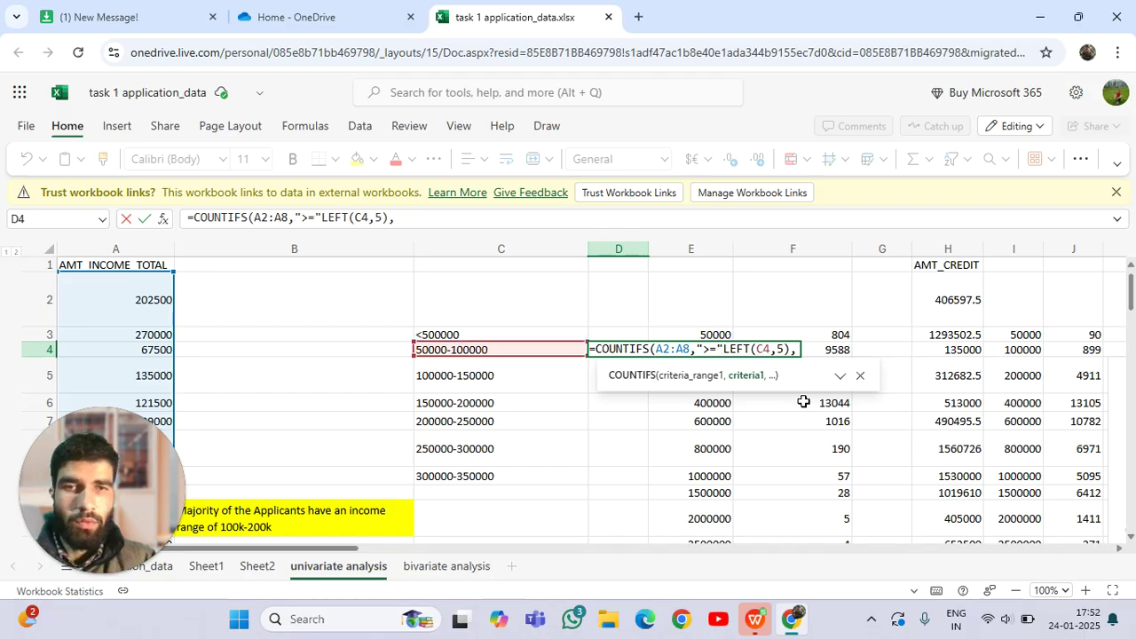
text(&)
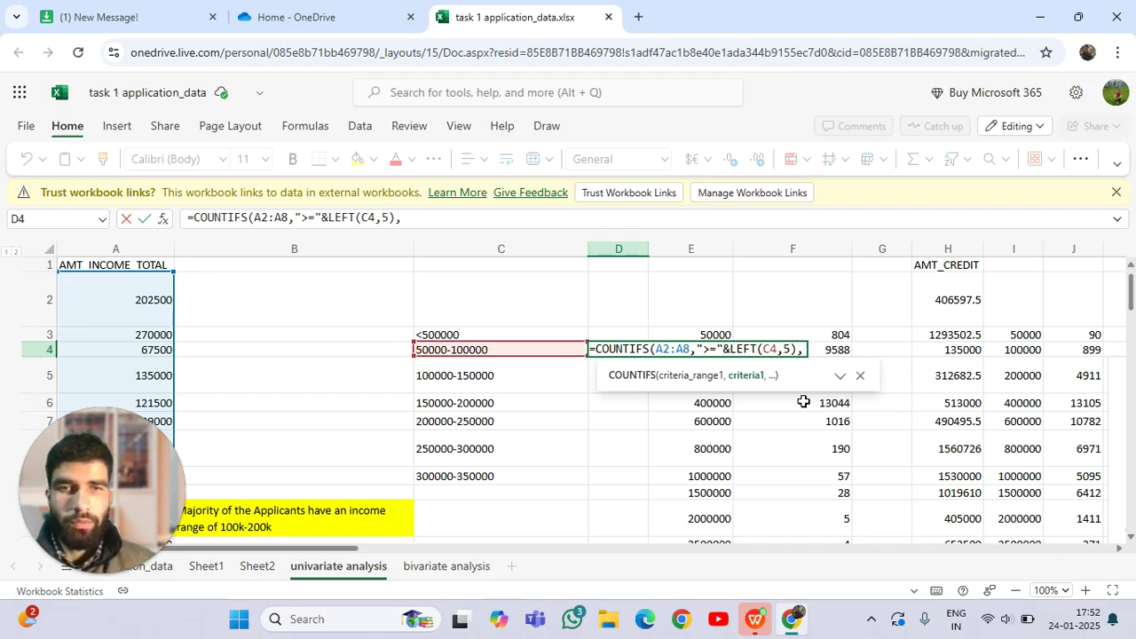
Add A2:A8 as the second criteria range and begin its criterion with the "<" operator.
key(End)
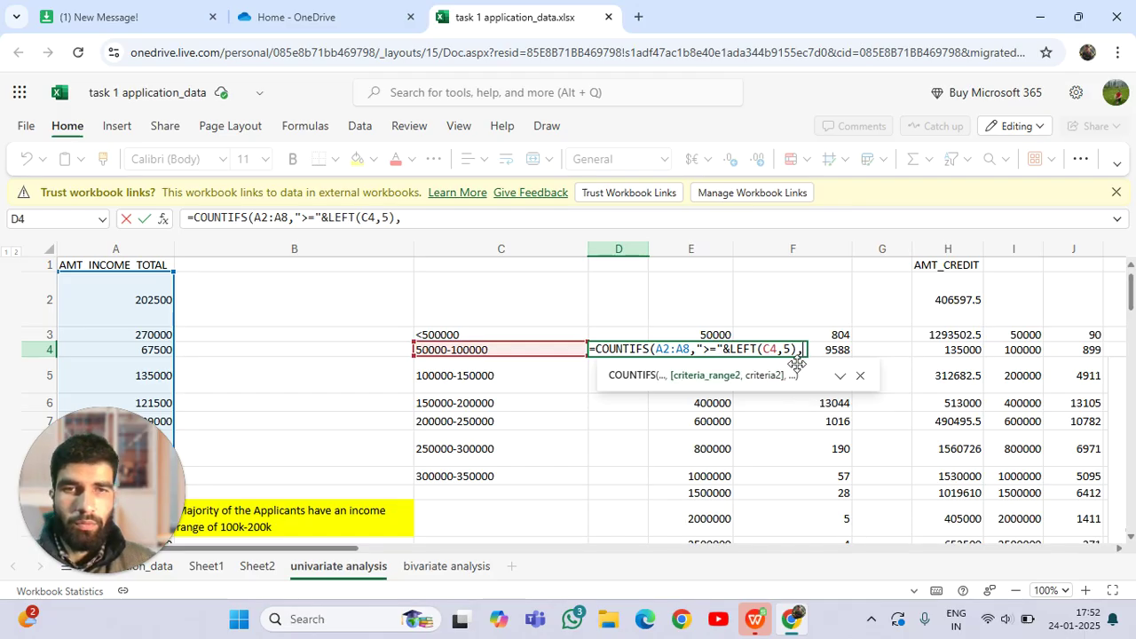
drag(148, 300, 147, 448)
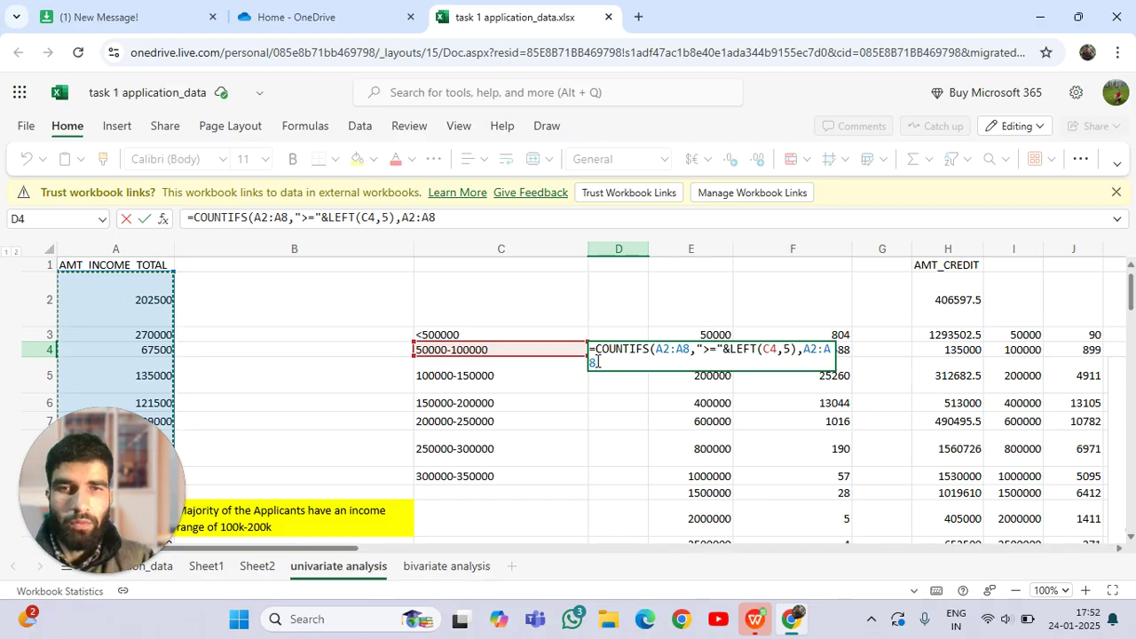
text(,)
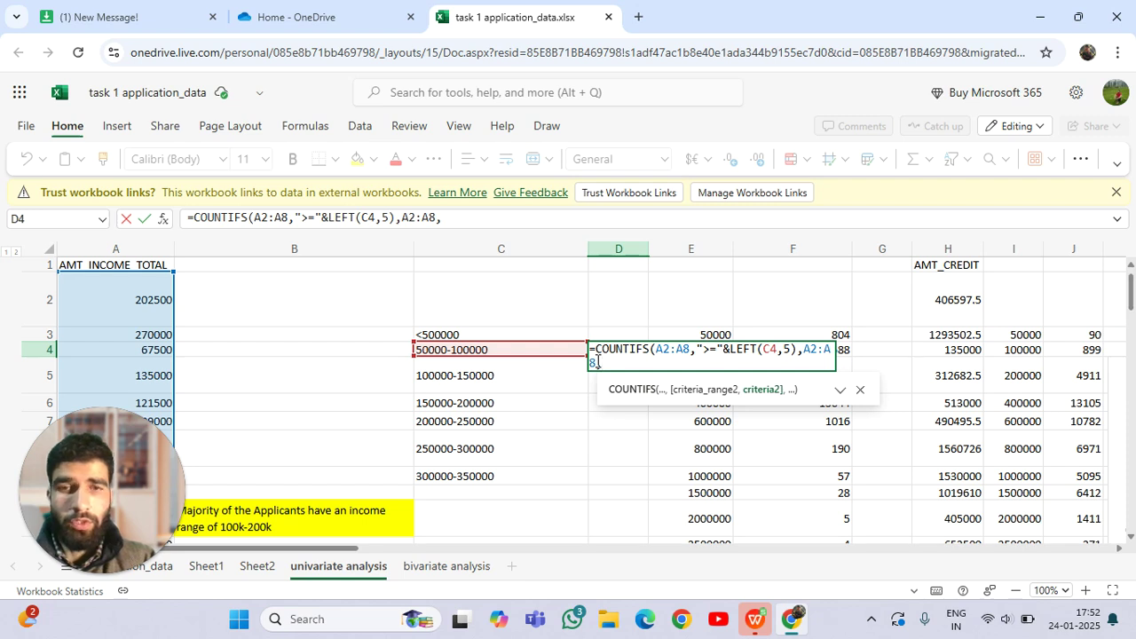
text(<)
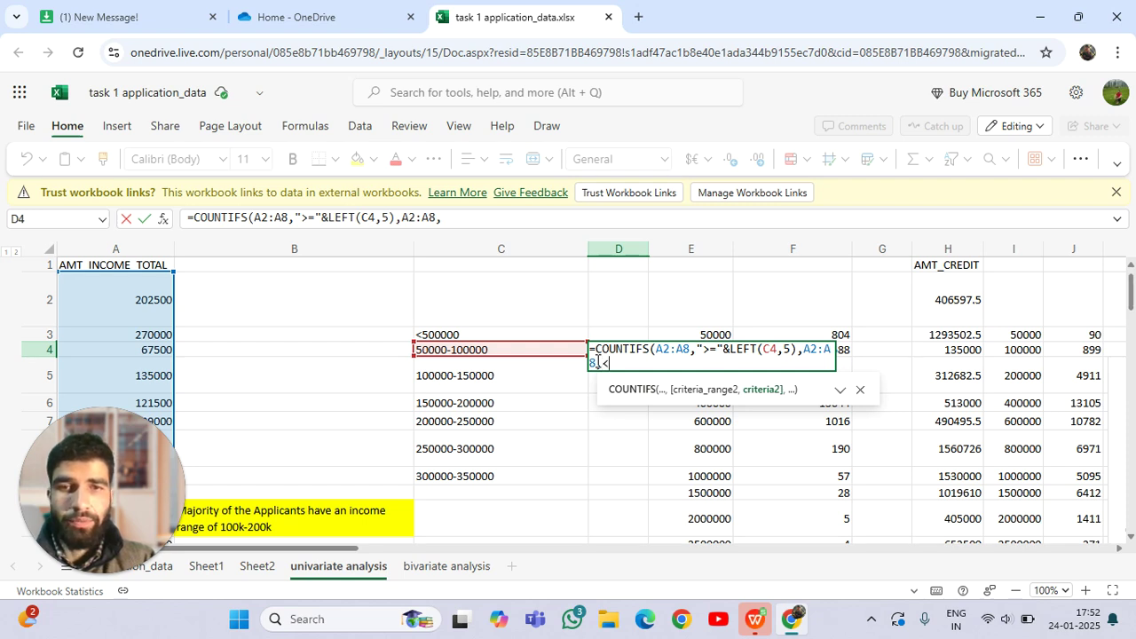
key(BackSpace)
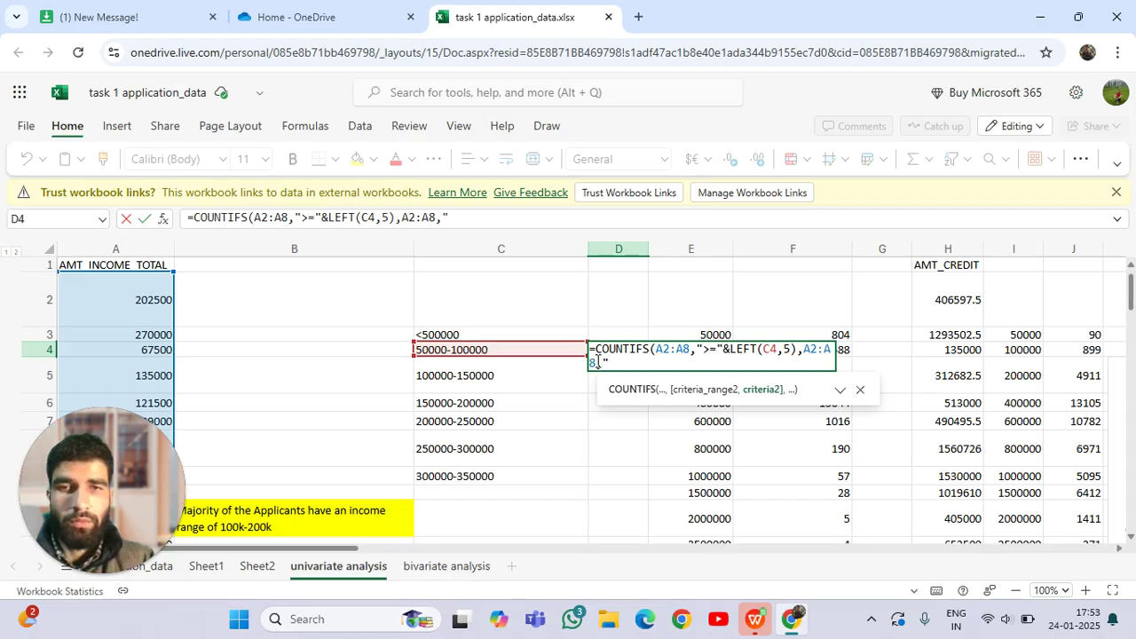
text("<")
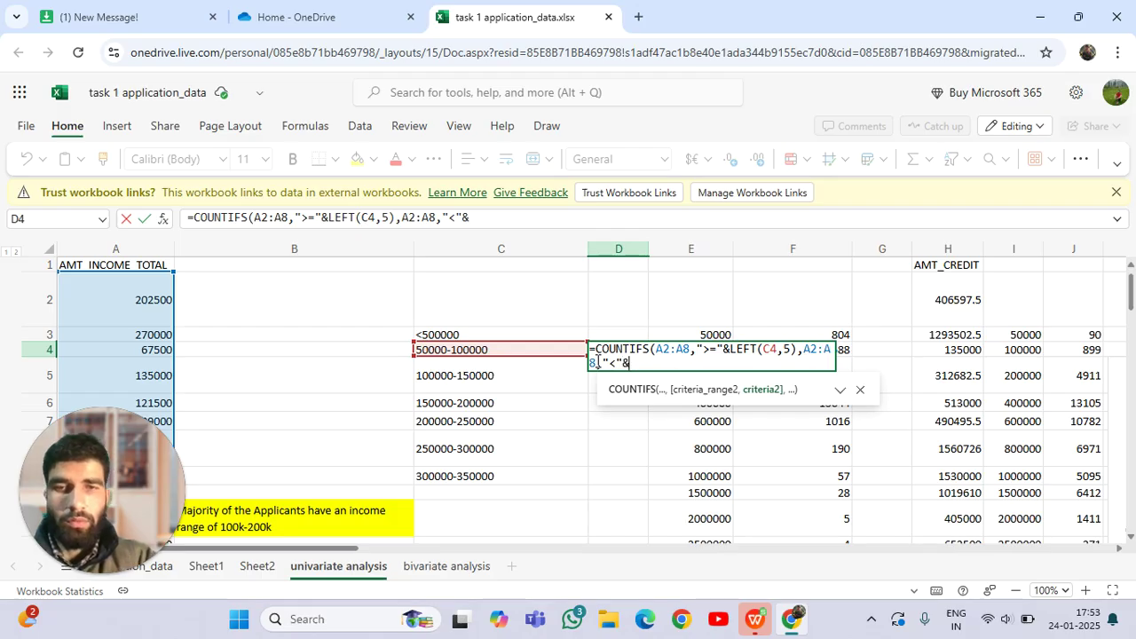
Complete the second criterion with &RIGHT(C4,6) as the upper bound, commit the D4 formula and reselect the cell.
text(&r)
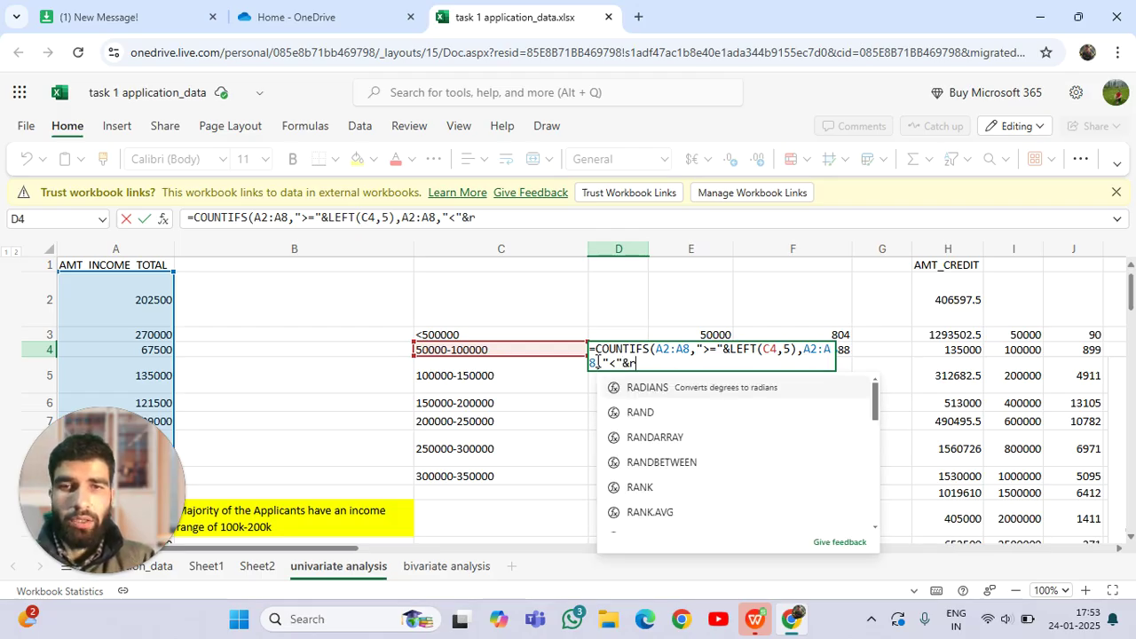
text(igh)
key(Tab)
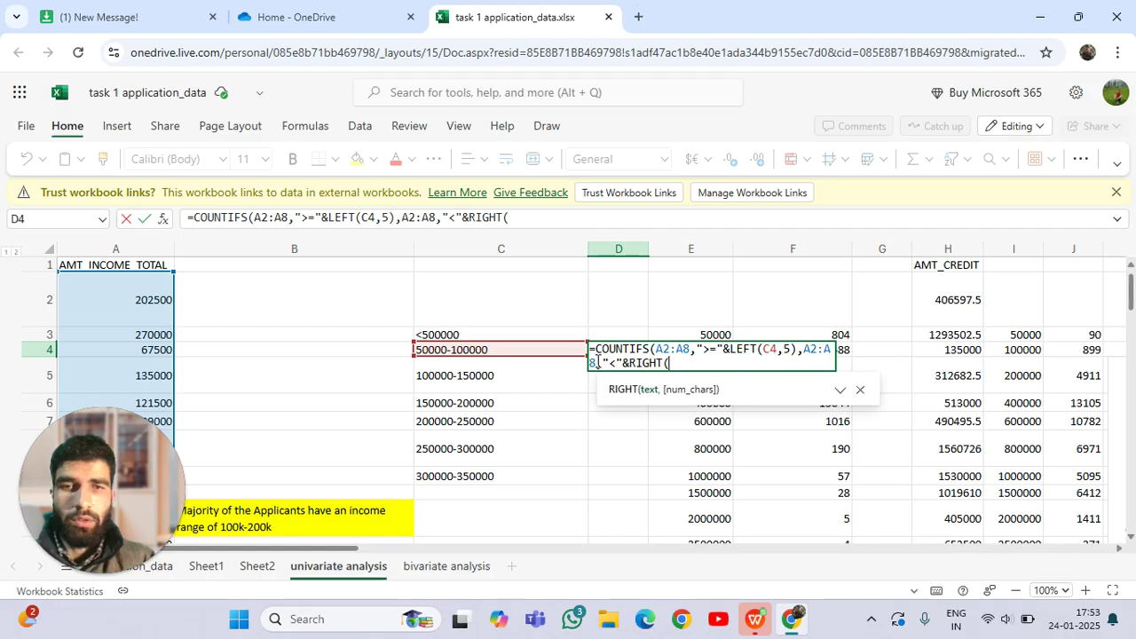
click(572, 351)
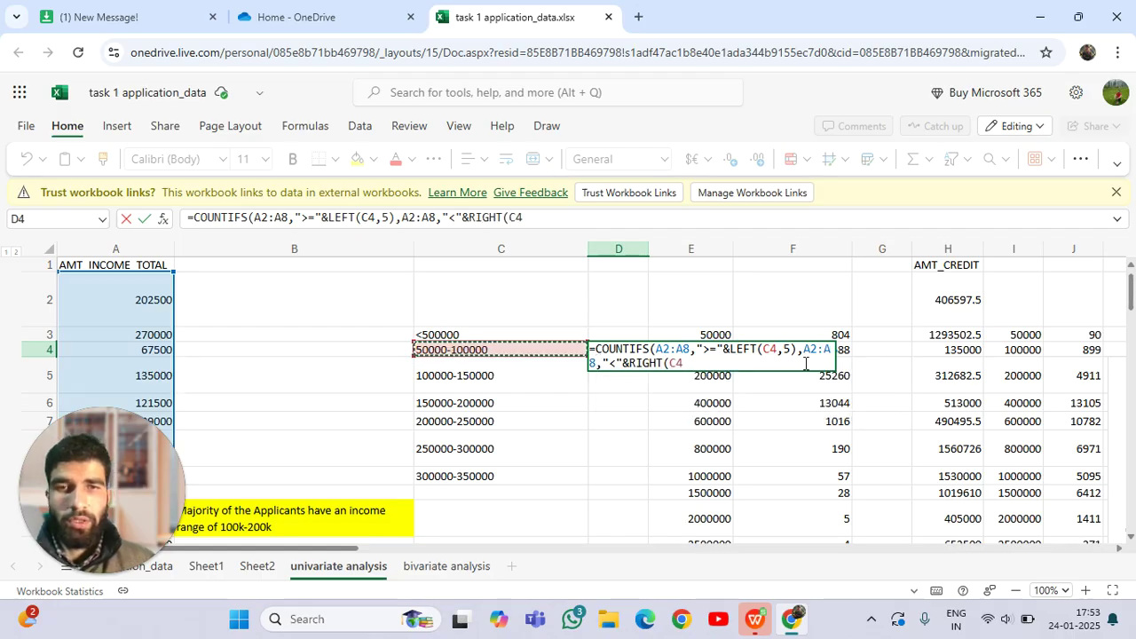
text(,6)
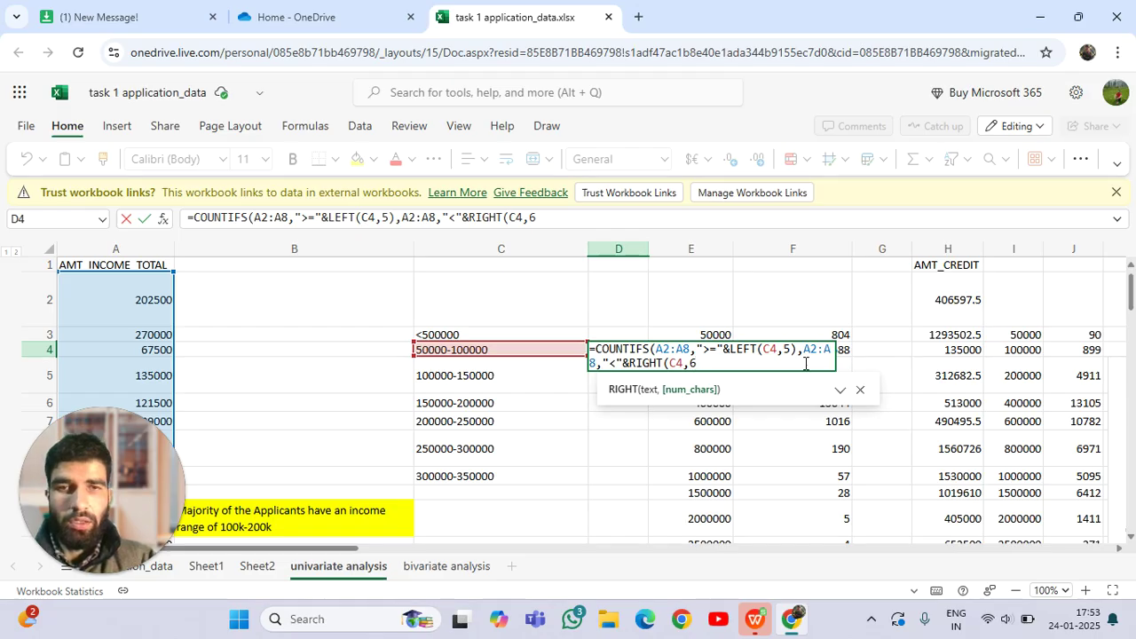
text())
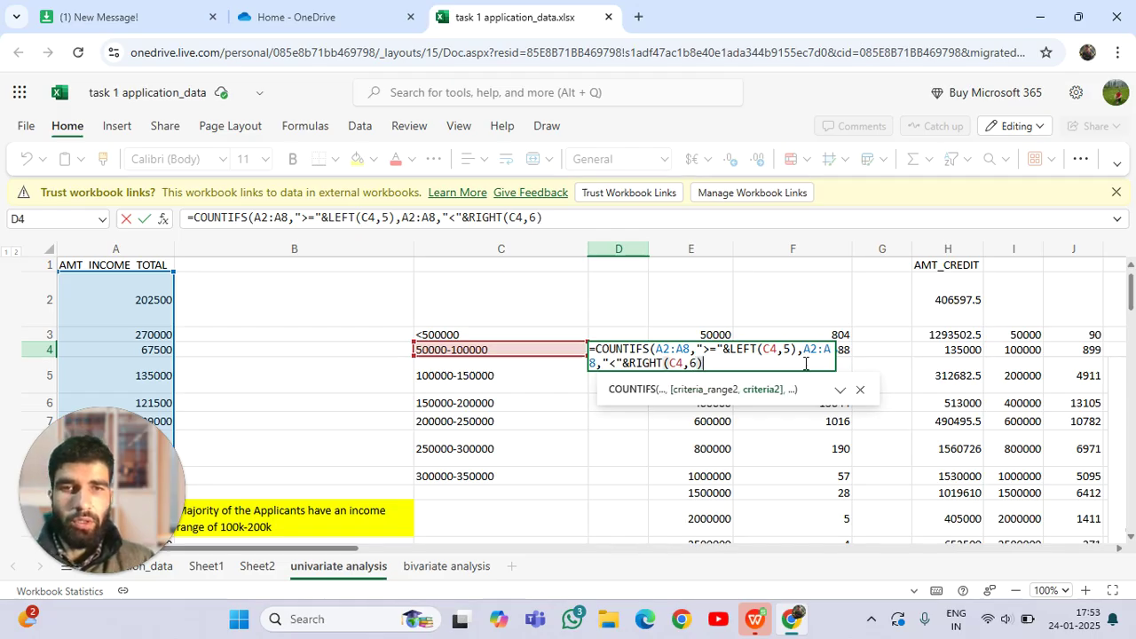
key(Return)
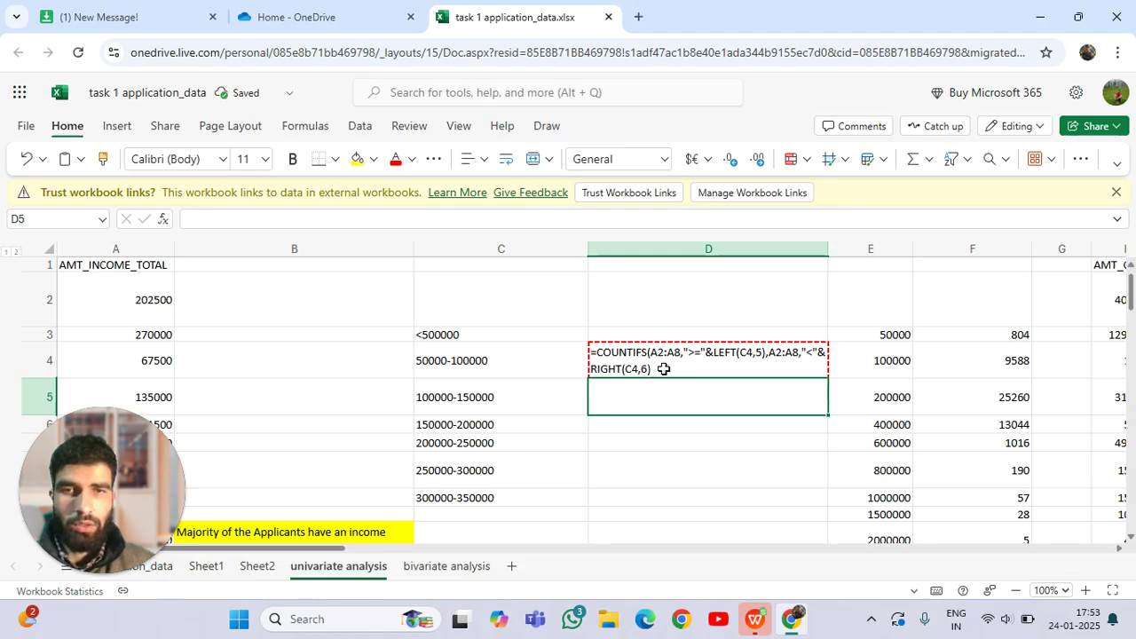
click(663, 368)
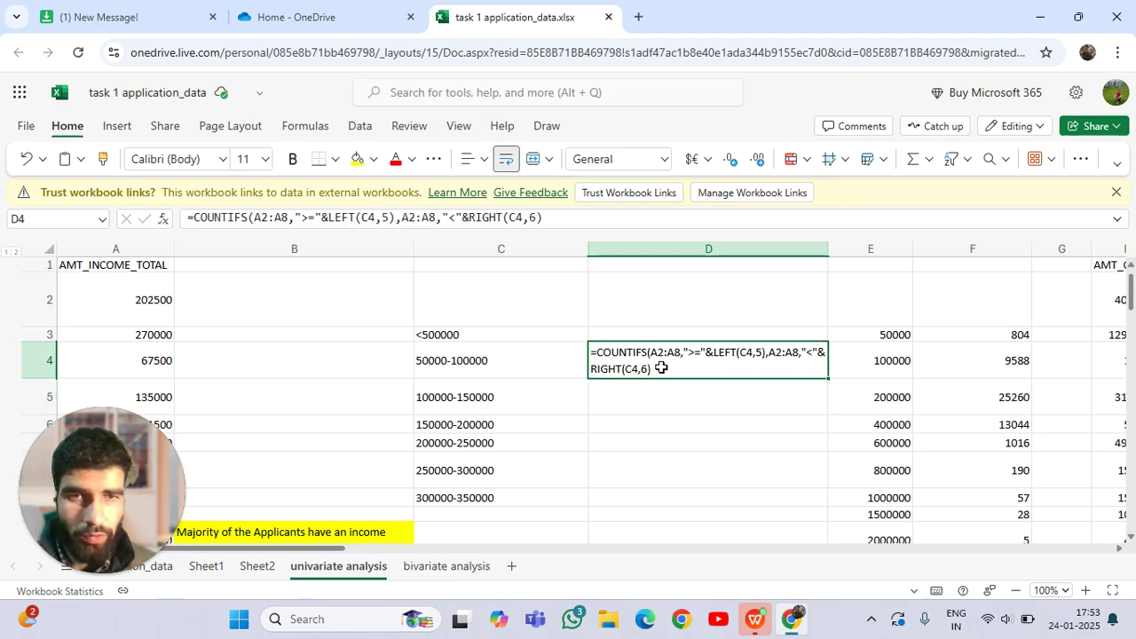
Add the missing closing parenthesis to the COUNTIFS formula in D4 and commit it.
double_click(661, 366)
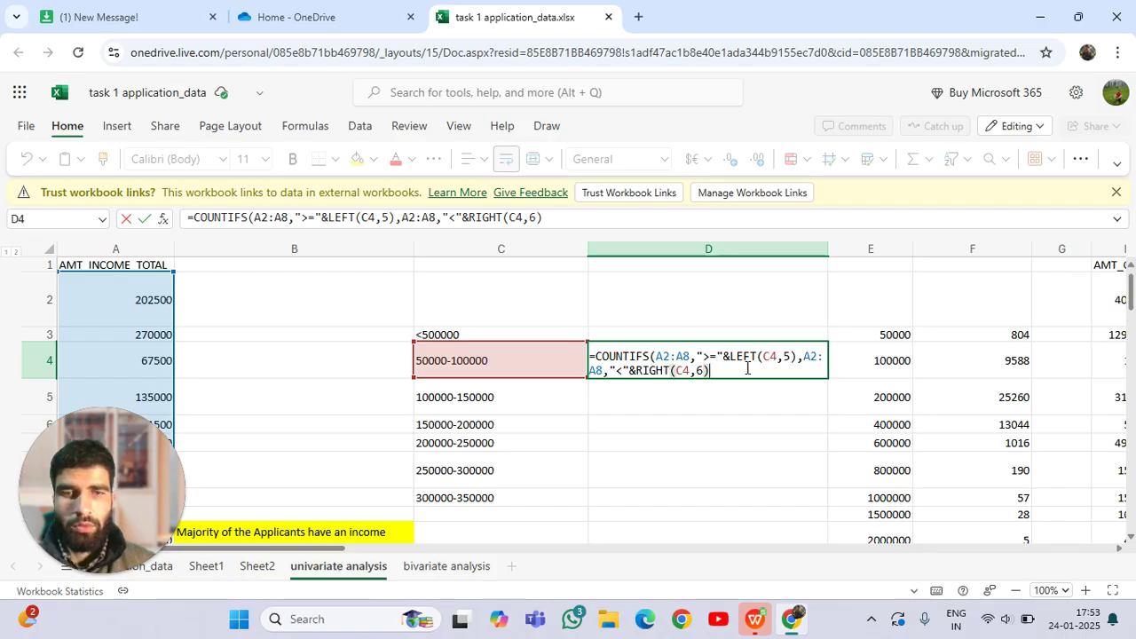
key(Return)
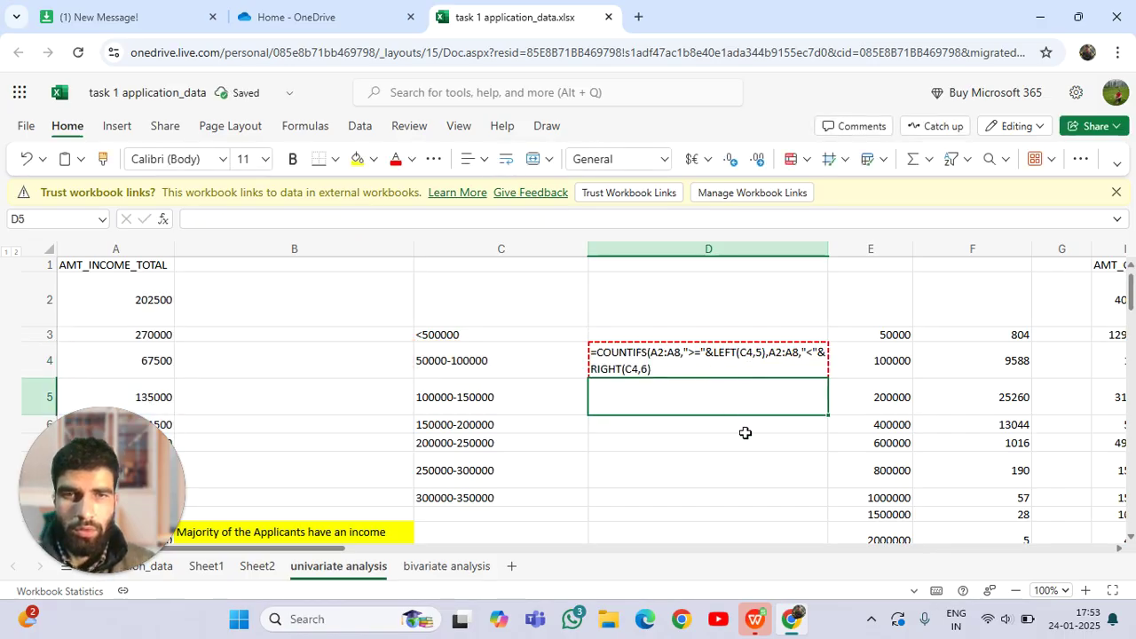
double_click(702, 373)
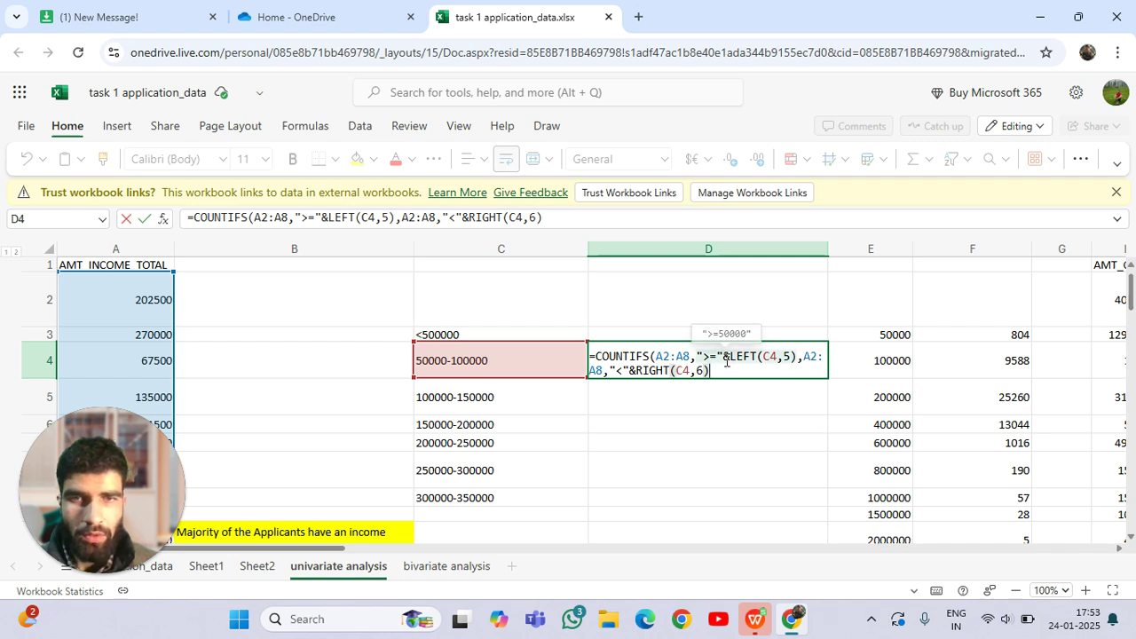
mouse_move(752, 358)
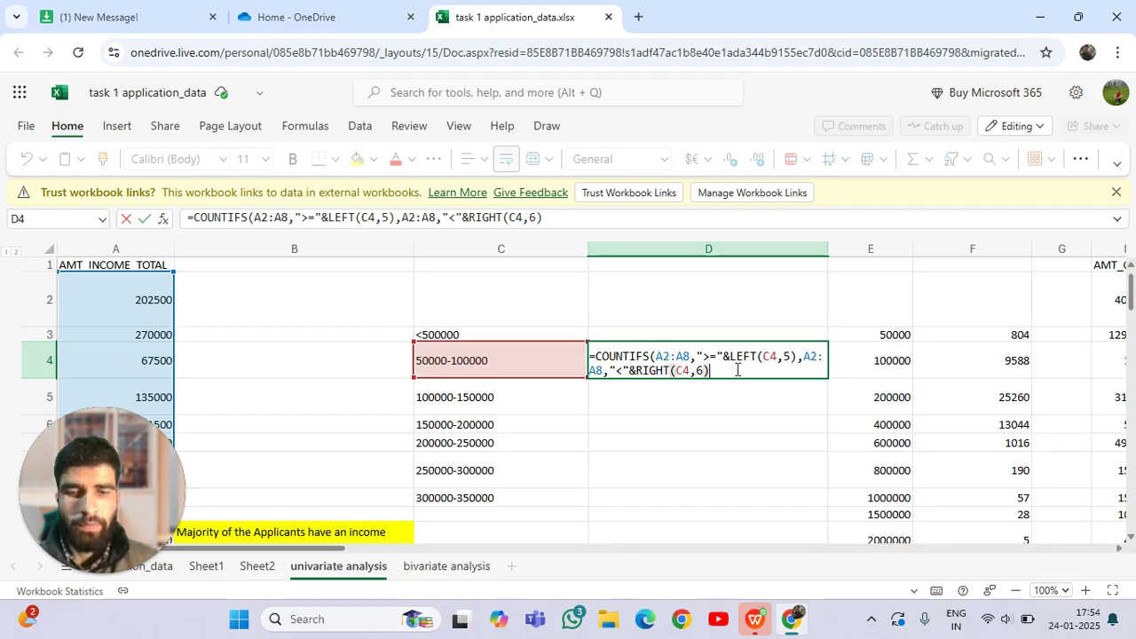
text())
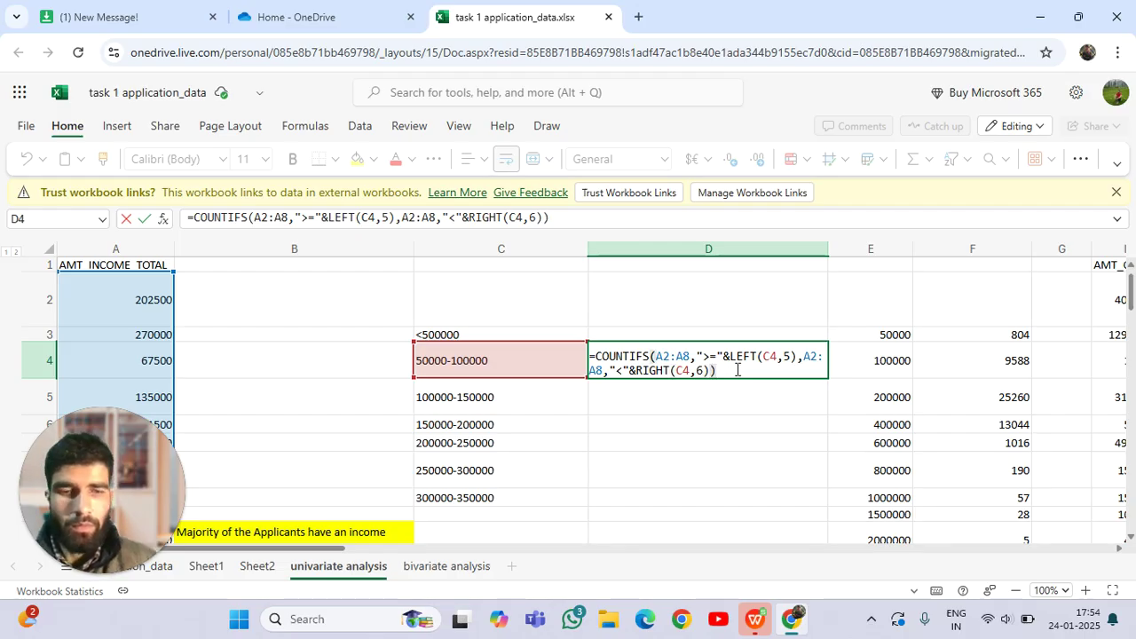
key(Return)
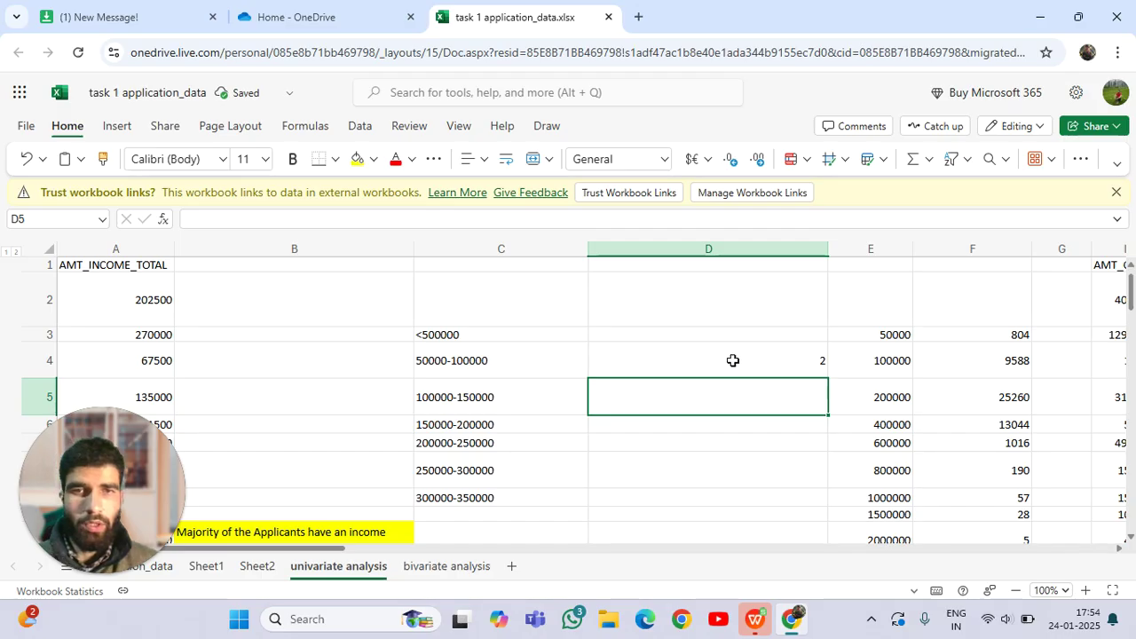
Fill the D4 COUNTIFS formula down to D9 for the remaining income ranges.
double_click(734, 360)
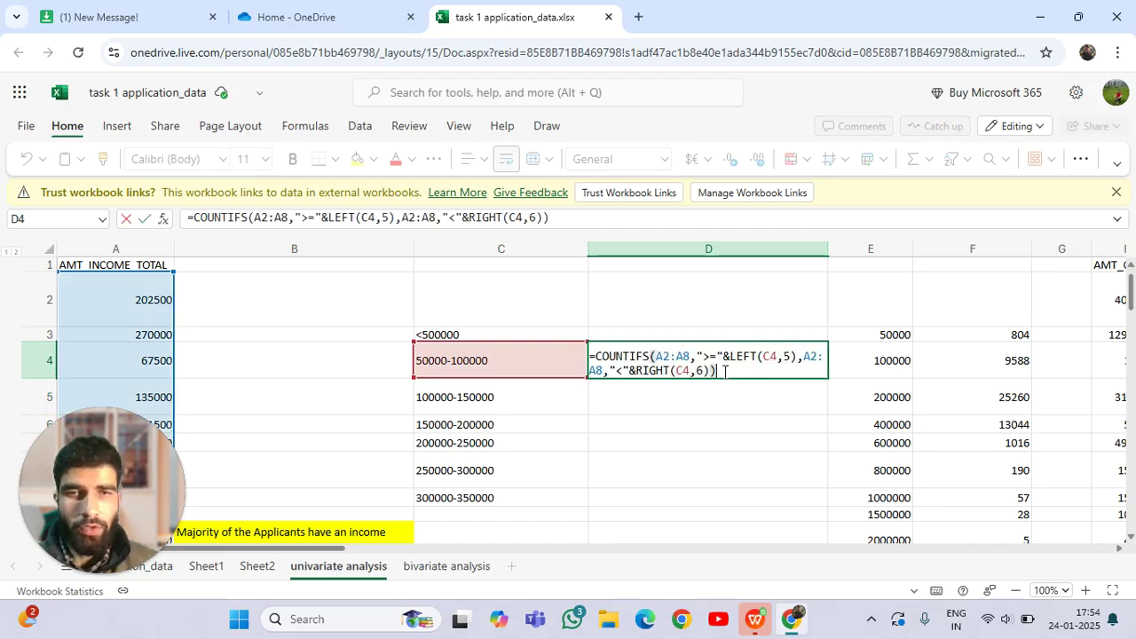
key(Escape)
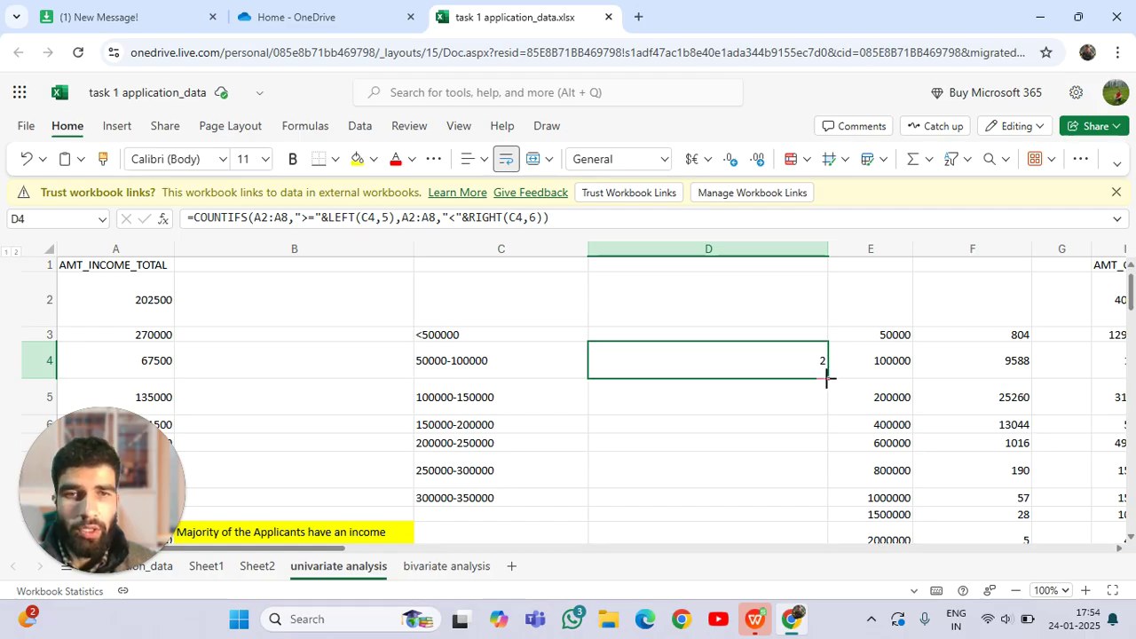
drag(827, 379, 815, 490)
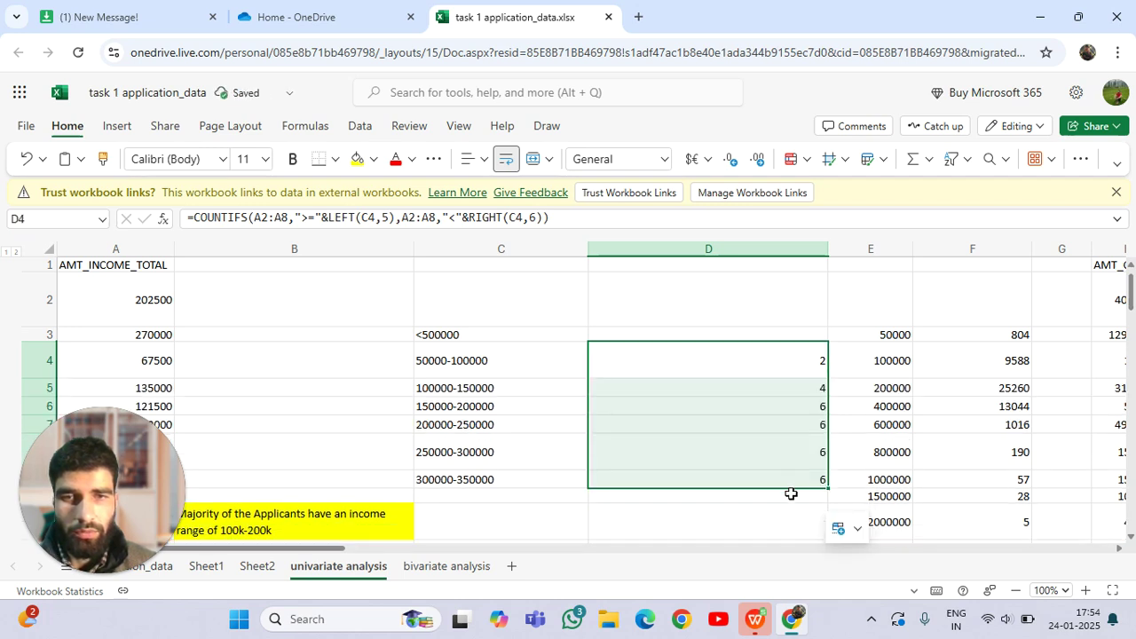
Copy the D4 COUNTIFS formula up into D3 beside the <500000 label.
click(688, 336)
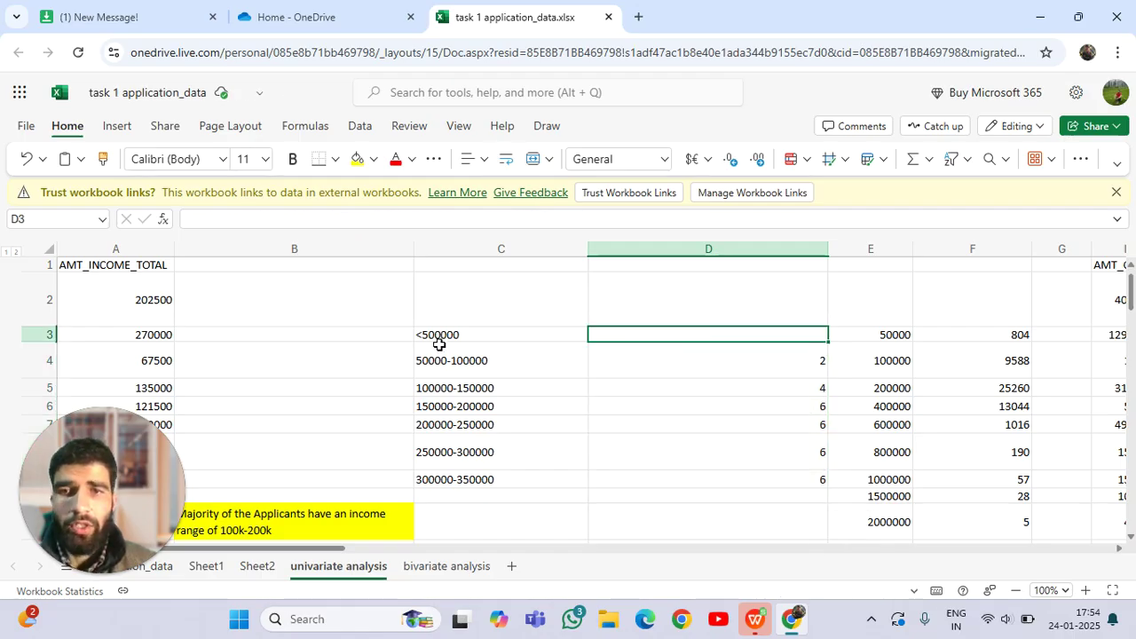
double_click(725, 334)
click(795, 358)
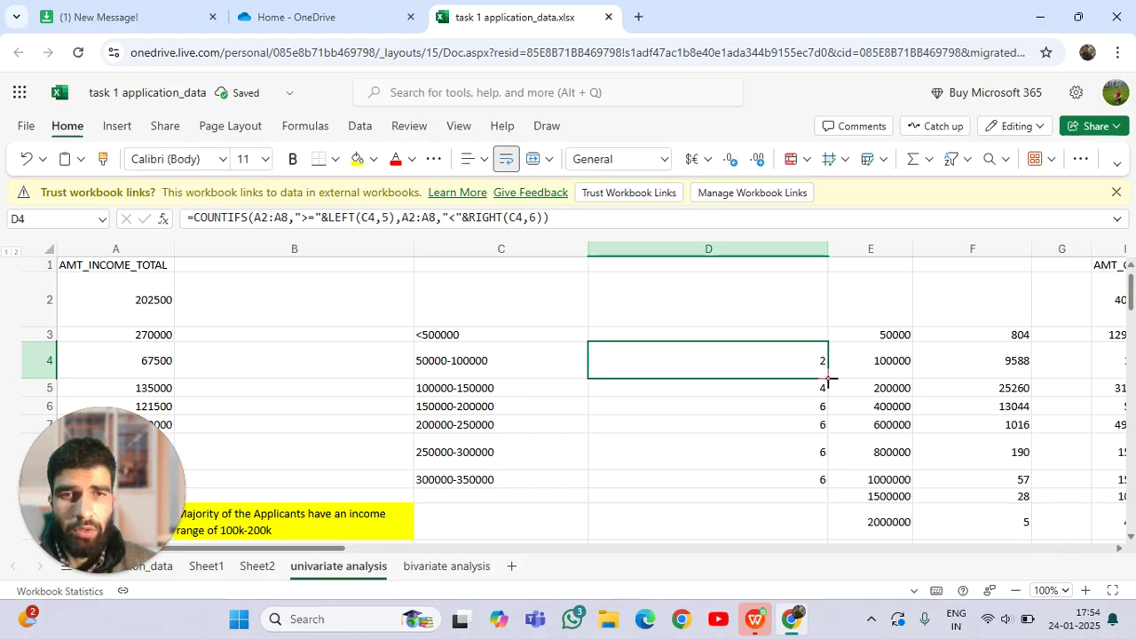
drag(828, 379, 816, 335)
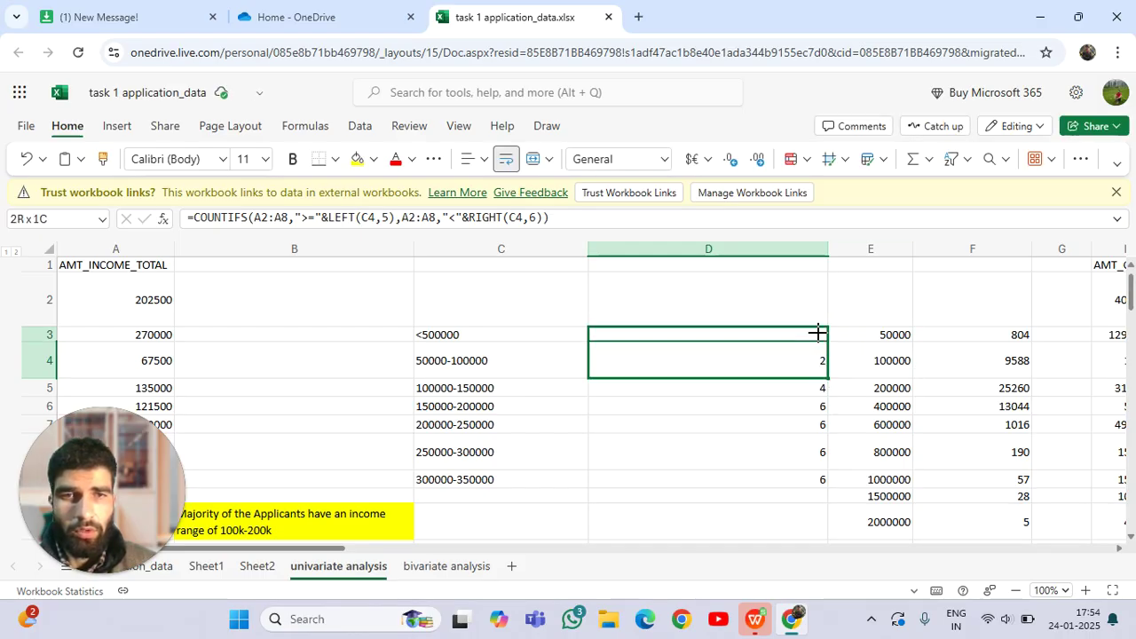
Reduce the D3 formula to =COUNTIFS(A1:A7,"<"&RIGHT(C3,6)) by removing the lower-bound criterion and the duplicate range, and commit it.
double_click(735, 334)
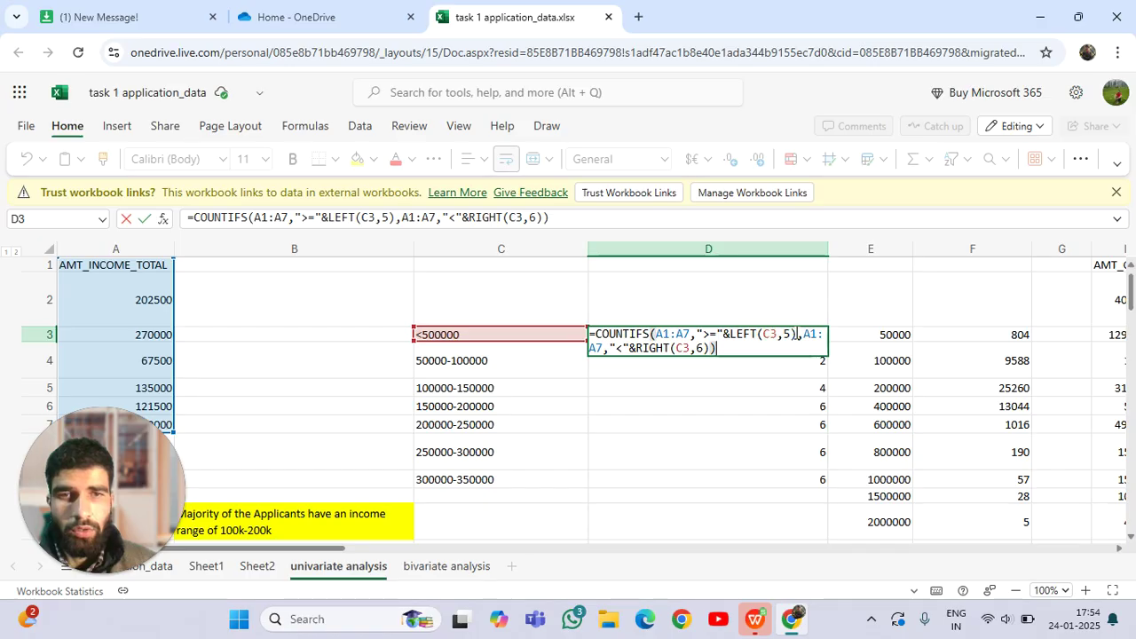
click(798, 334)
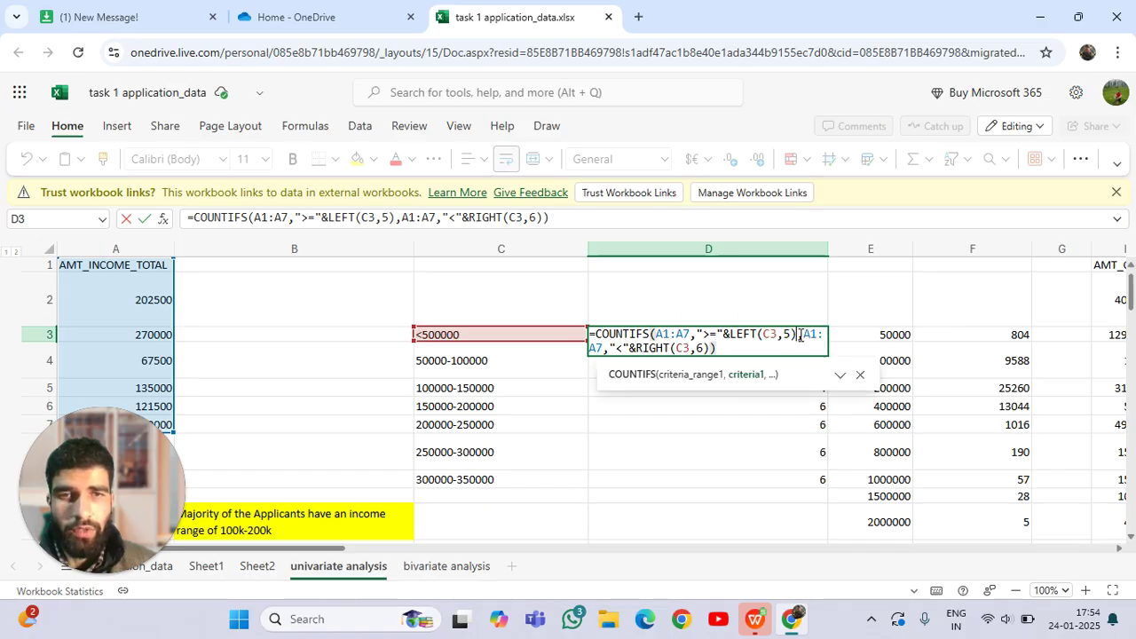
drag(798, 334, 712, 338)
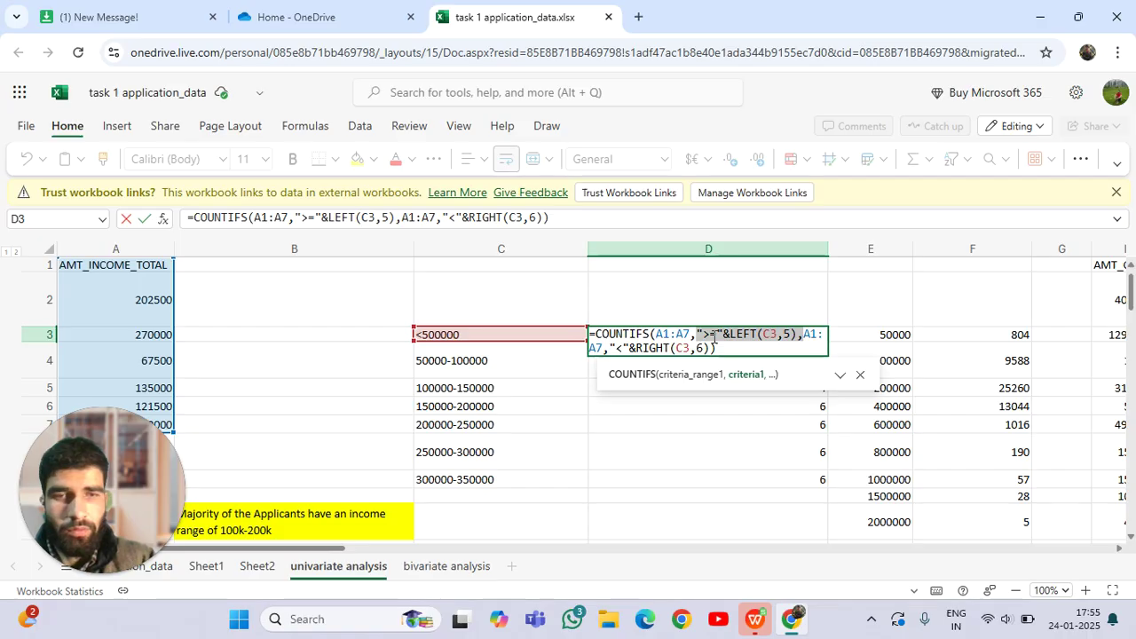
key(BackSpace)
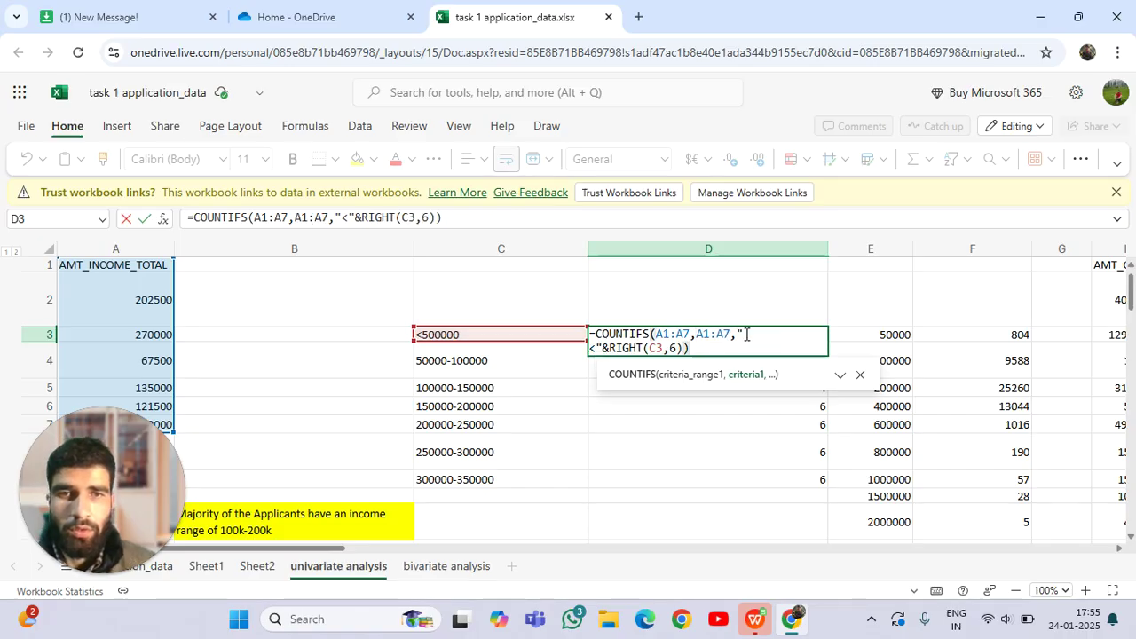
drag(723, 335, 698, 335)
key(BackSpace)
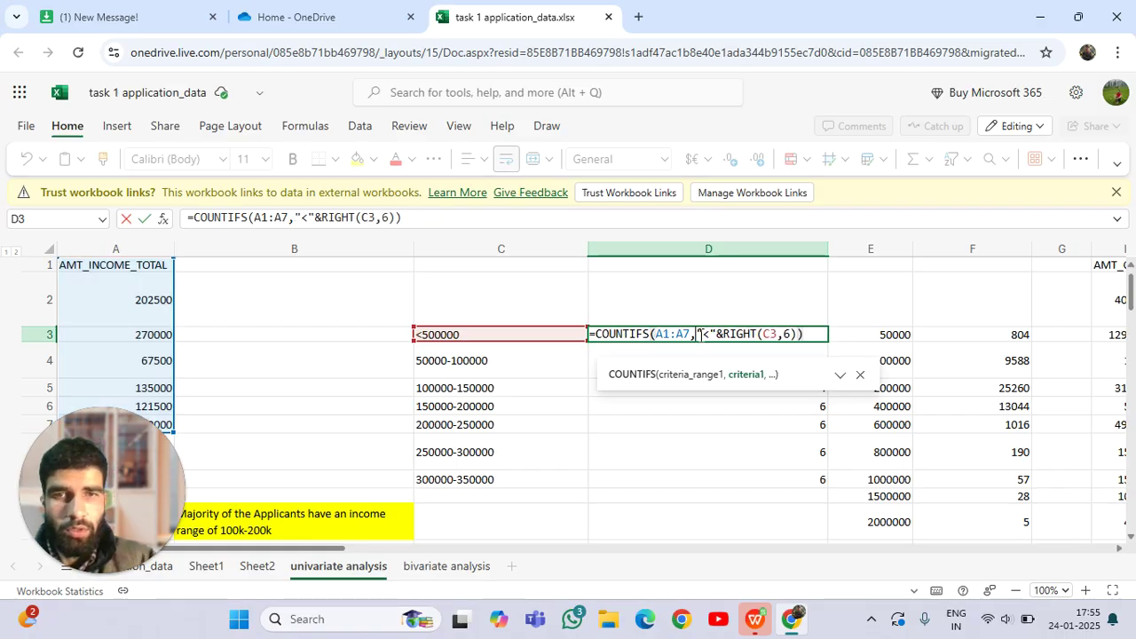
key(Return)
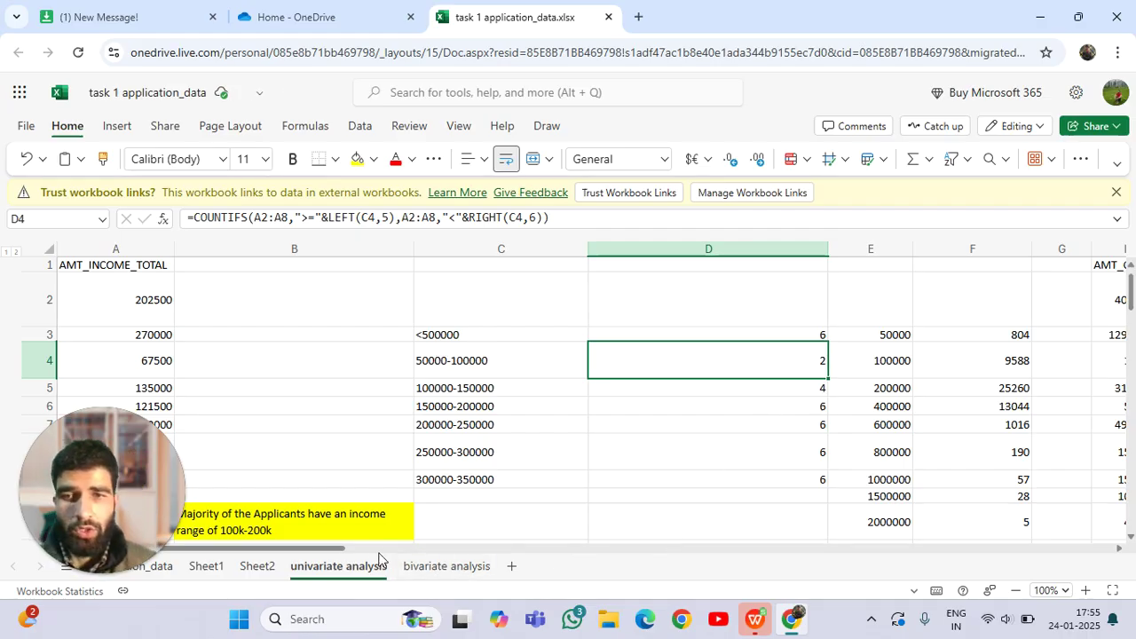
Examine the AMT_CREDIT column, its bins and frequencies, the credit amount chart and the highlighted note on loan tendency.
drag(332, 552, 519, 566)
scroll(526, 452, down, 2)
scroll(526, 452, up, 2)
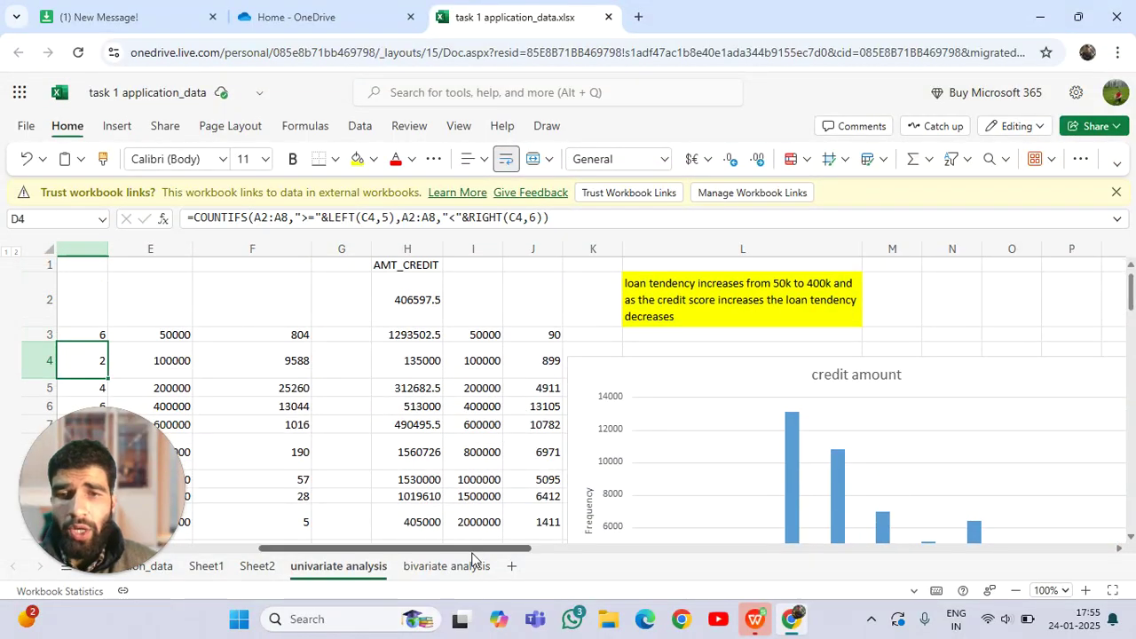
drag(426, 550, 318, 545)
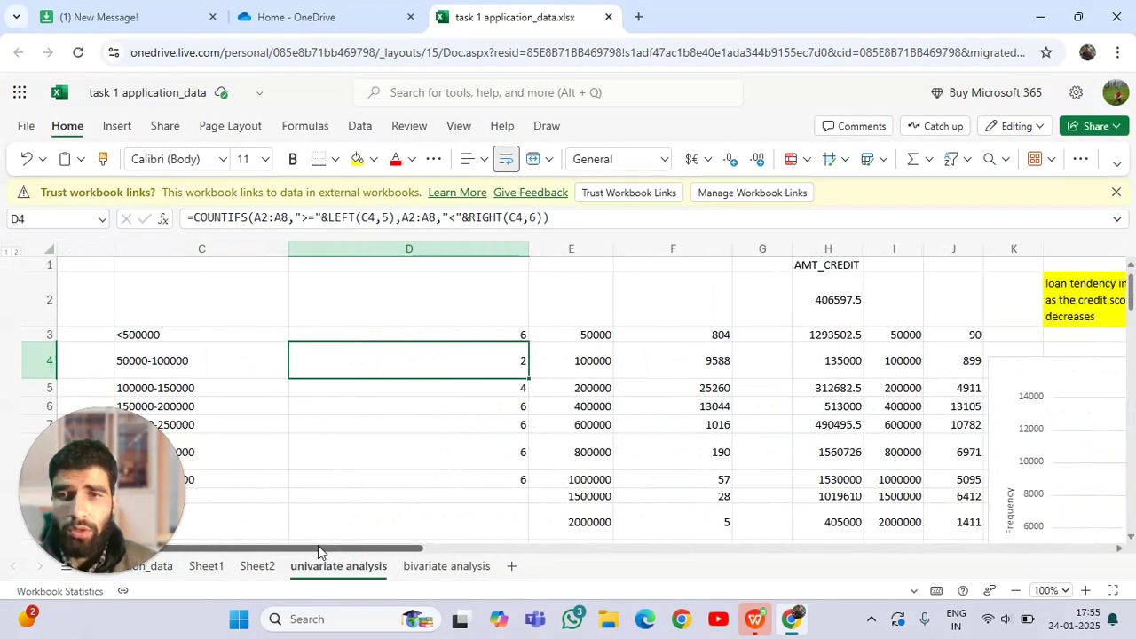
drag(373, 549, 472, 574)
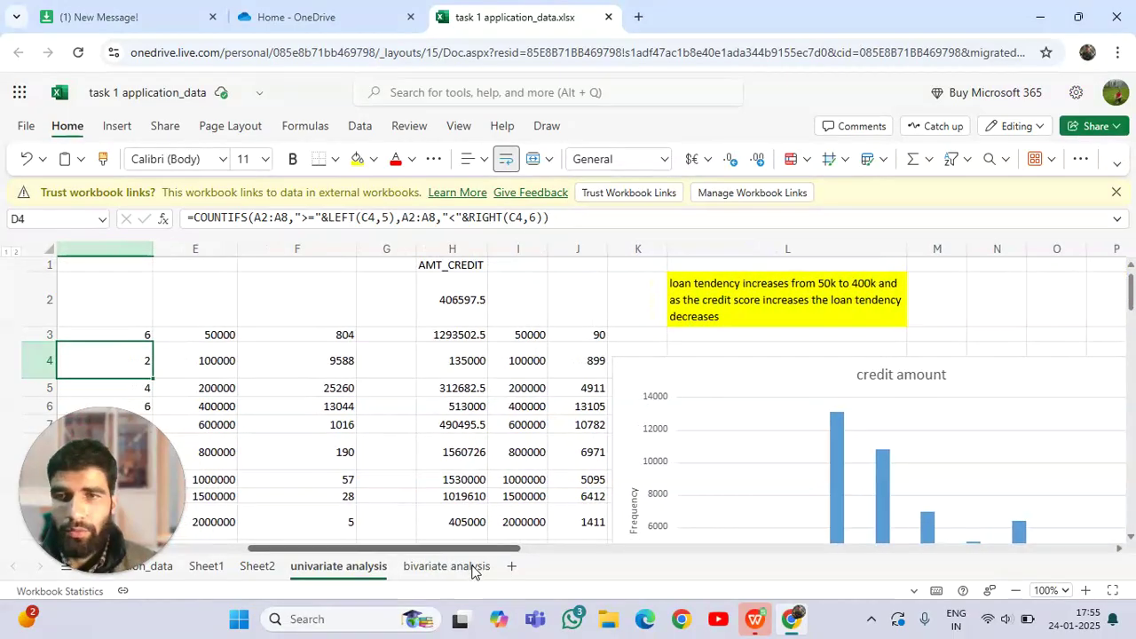
scroll(506, 449, down, 3)
scroll(505, 454, up, 1)
scroll(505, 454, up, 1)
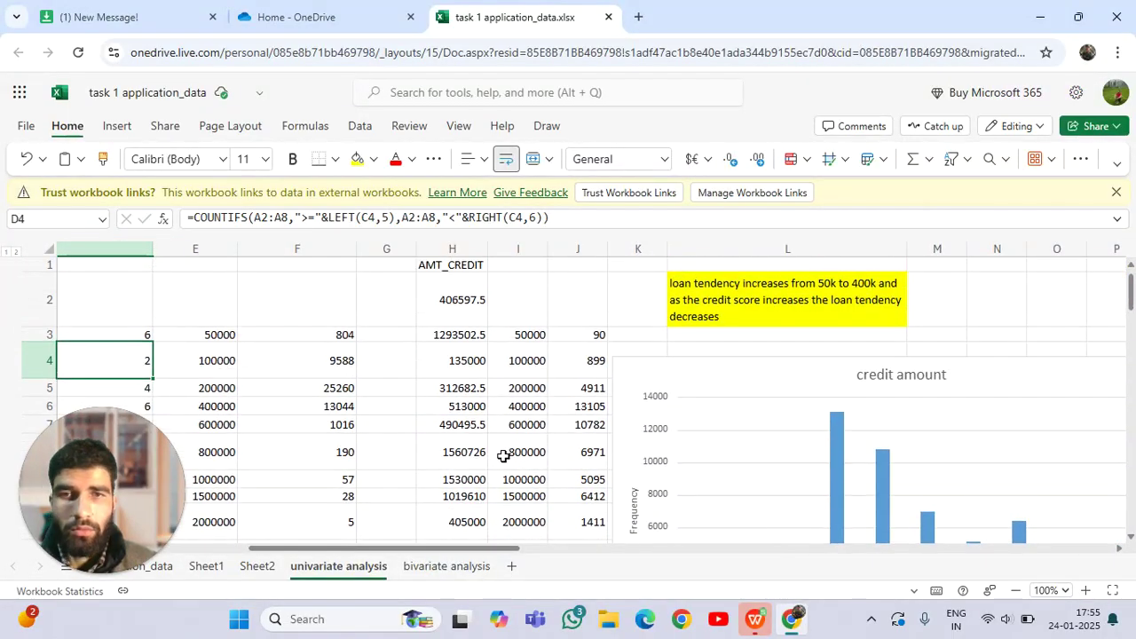
scroll(479, 358, down, 4)
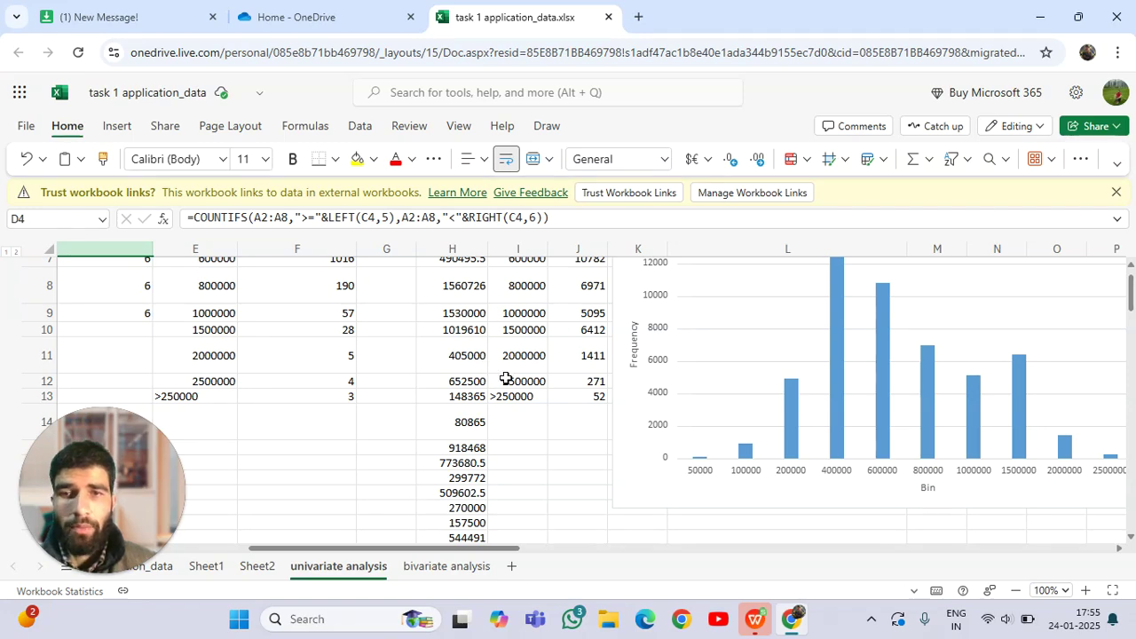
scroll(497, 380, up, 4)
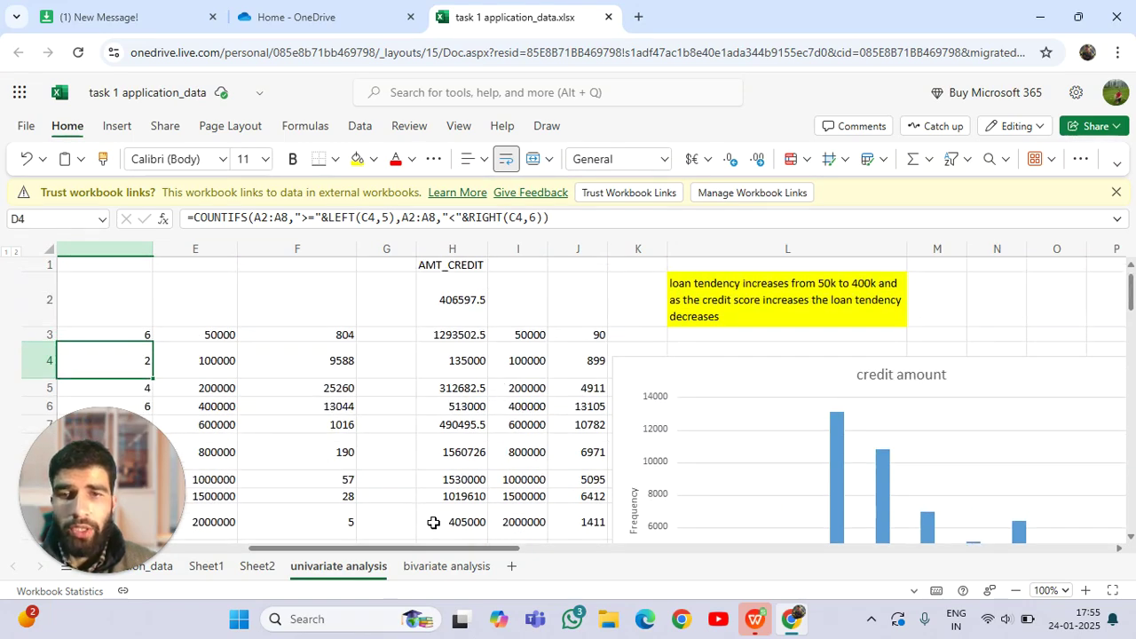
drag(462, 548, 532, 431)
scroll(533, 435, down, 5)
scroll(363, 406, up, 5)
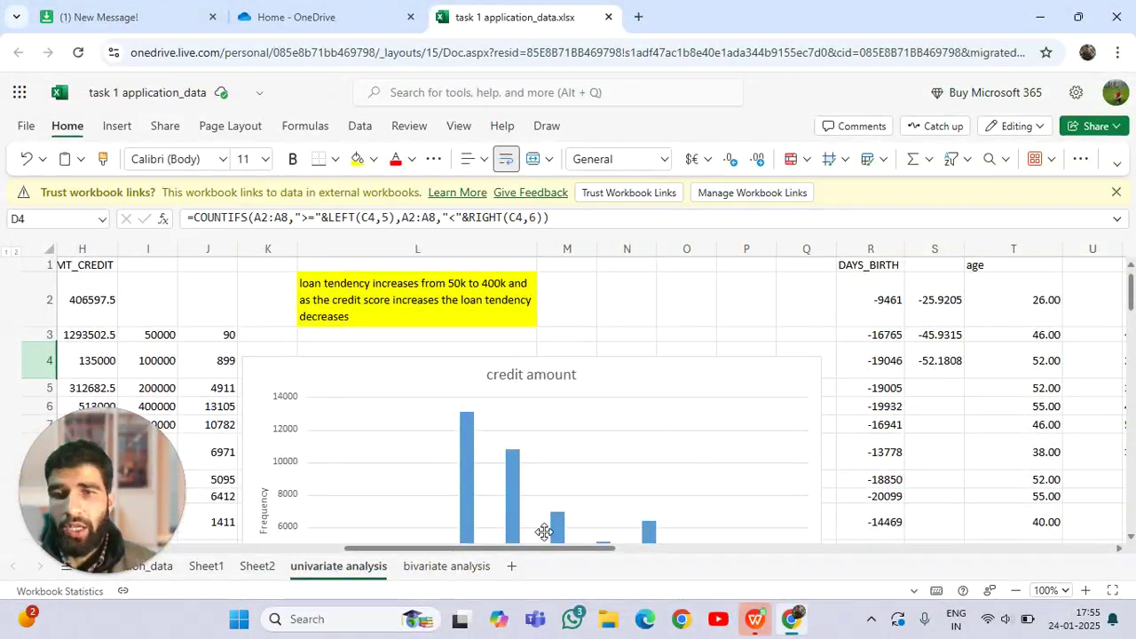
drag(532, 555, 477, 555)
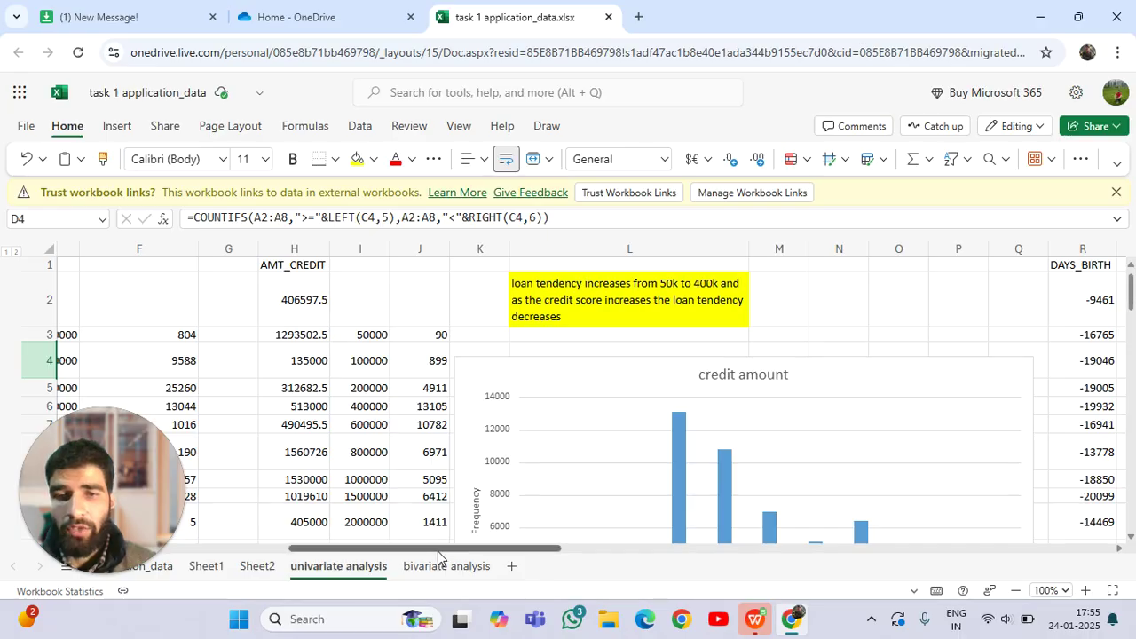
Examine the Amt income vs frequency chart, including its 100000 and 200000 bars, against the income data and highlighted conclusion.
drag(437, 548, 319, 548)
scroll(355, 423, down, 5)
scroll(320, 400, up, 4)
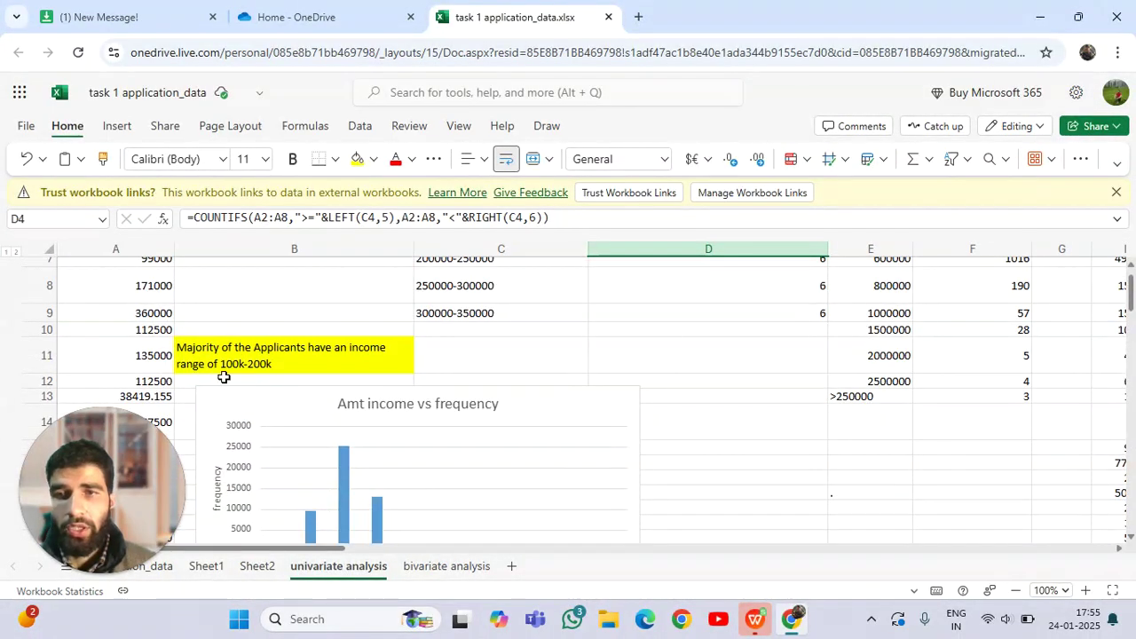
scroll(197, 341, up, 1)
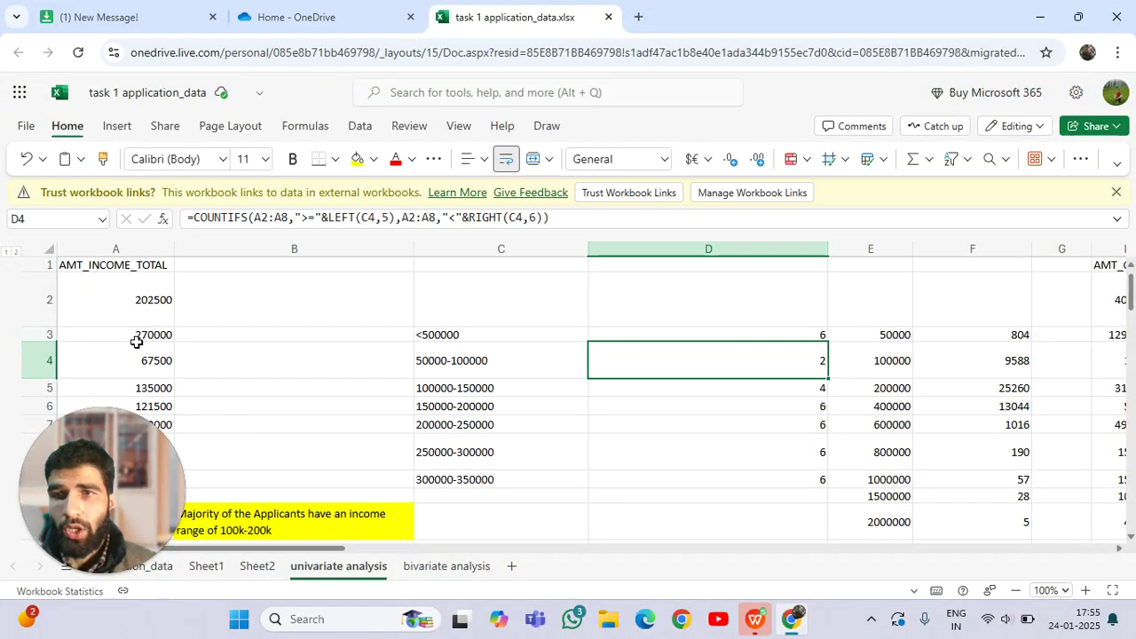
scroll(421, 482, down, 5)
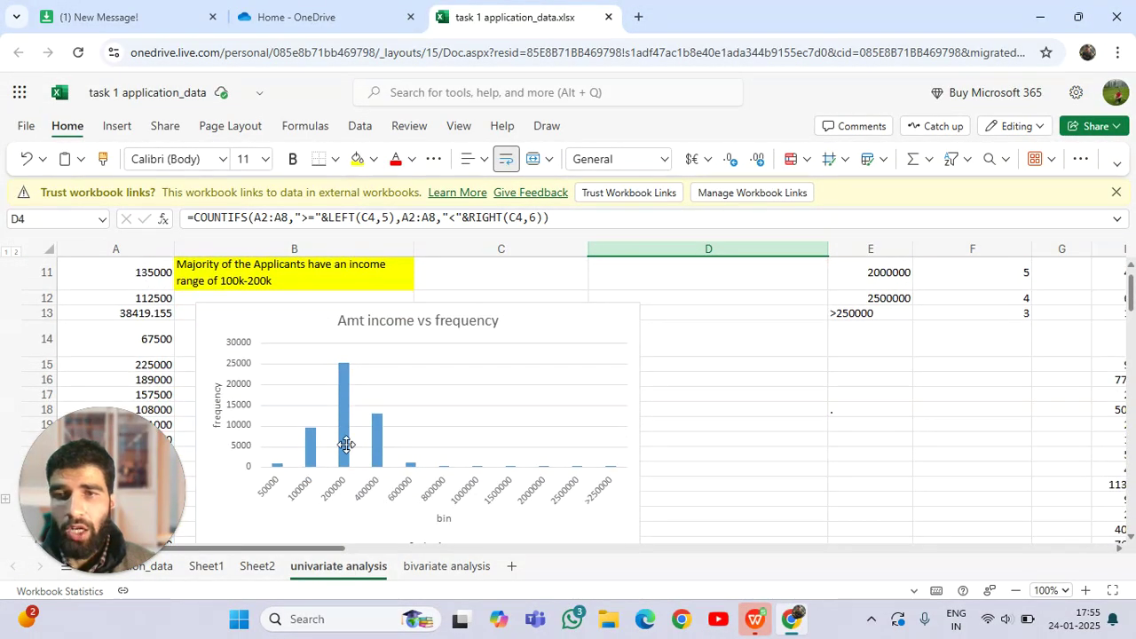
scroll(785, 469, up, 3)
scroll(720, 449, down, 3)
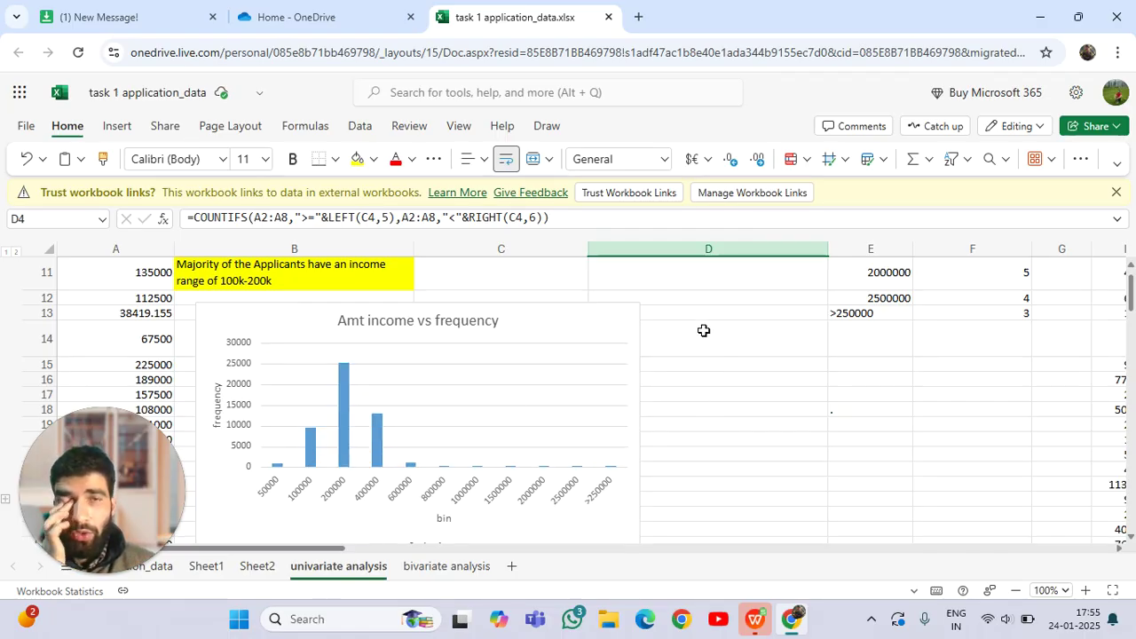
scroll(617, 336, up, 4)
scroll(614, 355, down, 5)
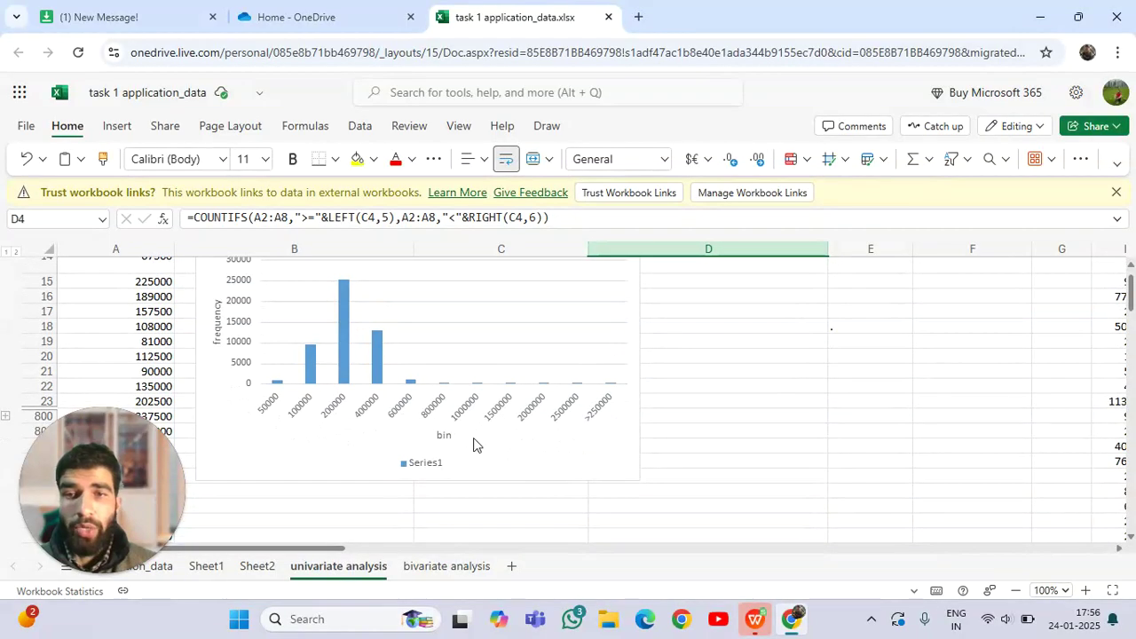
scroll(478, 417, up, 2)
scroll(469, 414, down, 2)
scroll(471, 418, up, 1)
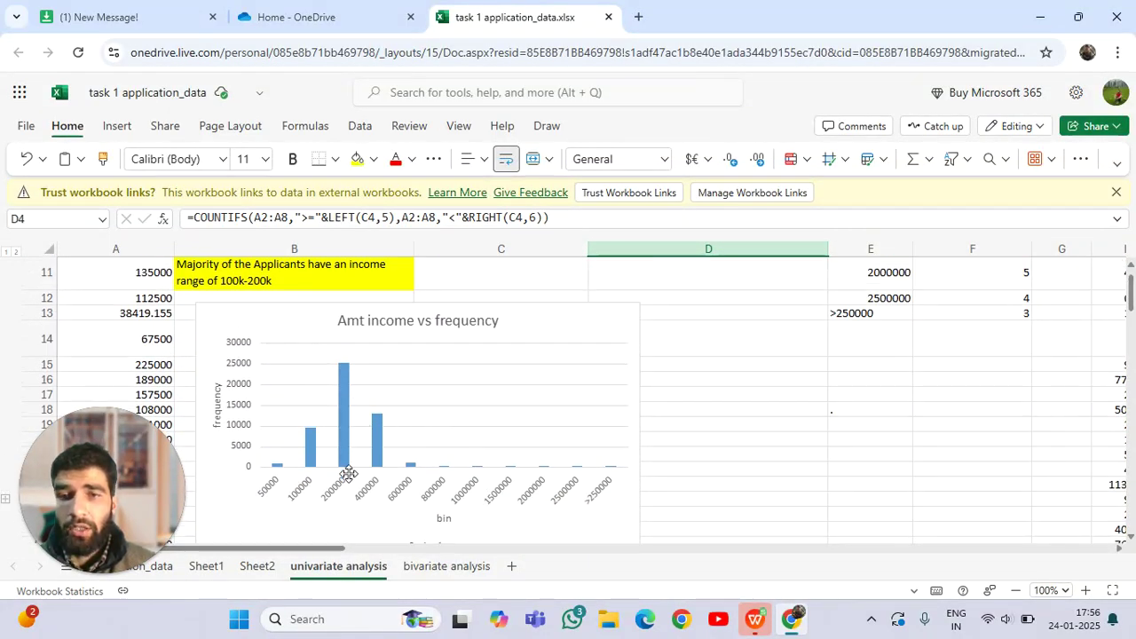
scroll(299, 392, up, 2)
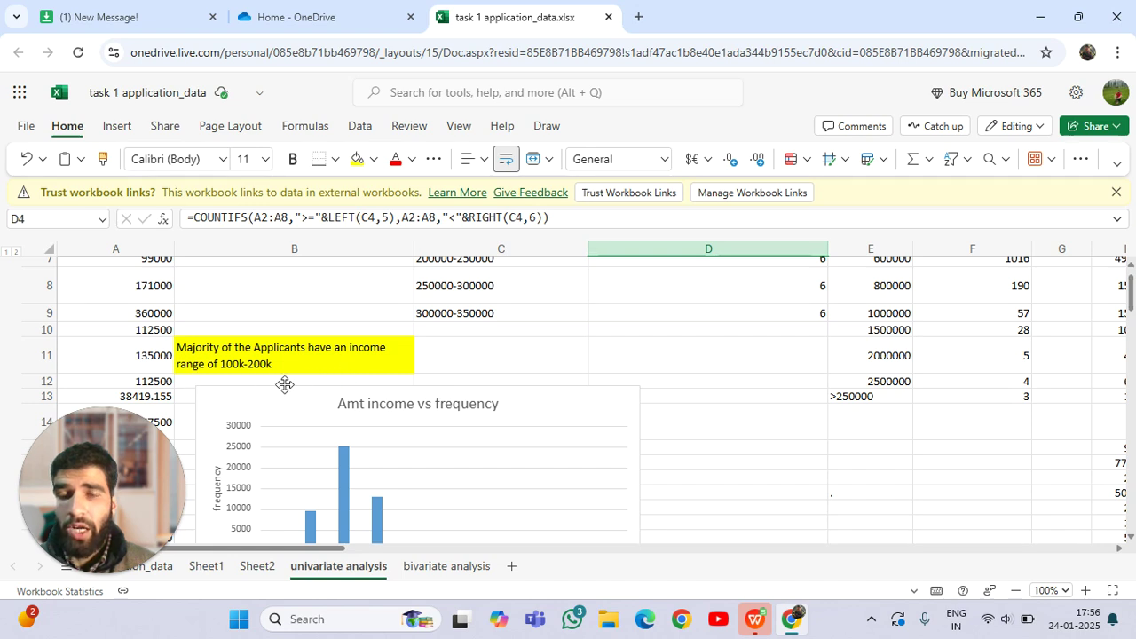
scroll(299, 426, down, 2)
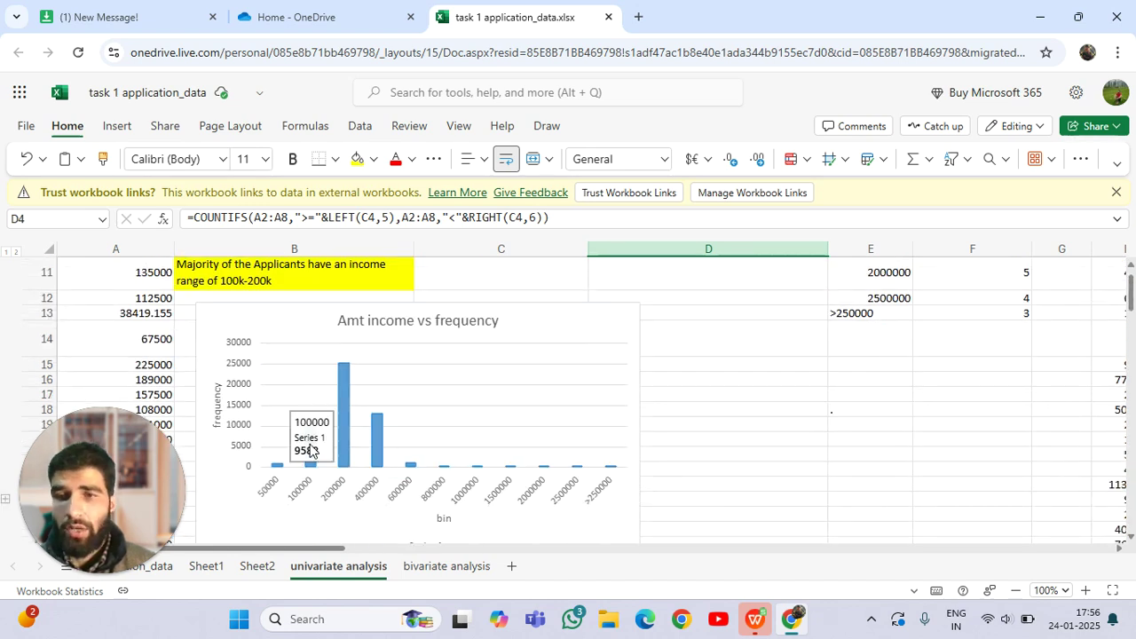
mouse_move(340, 429)
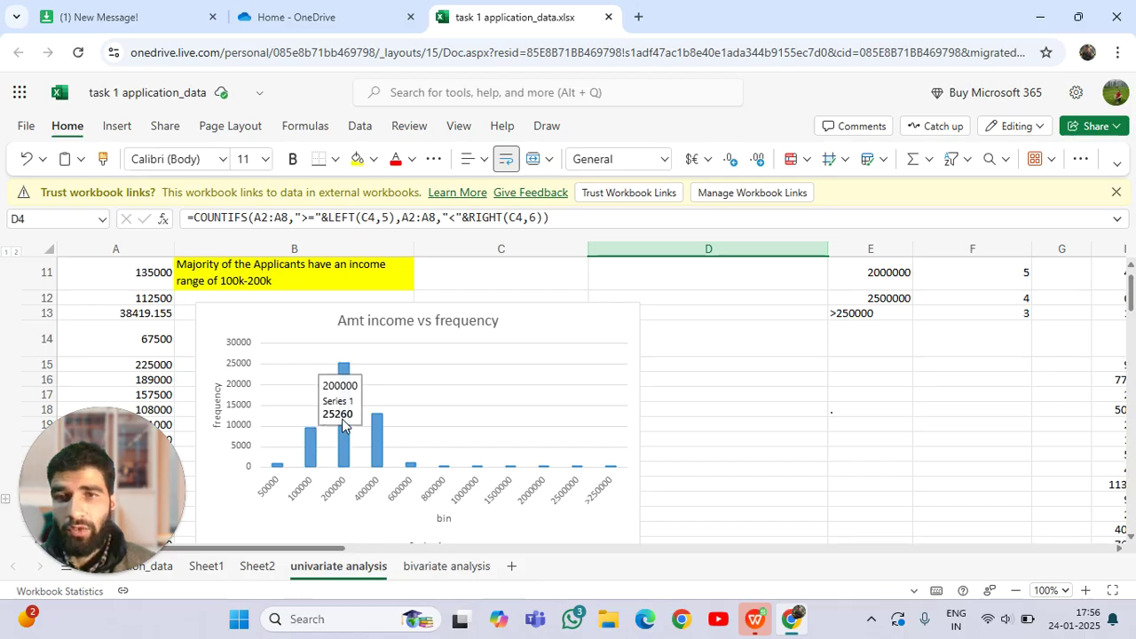
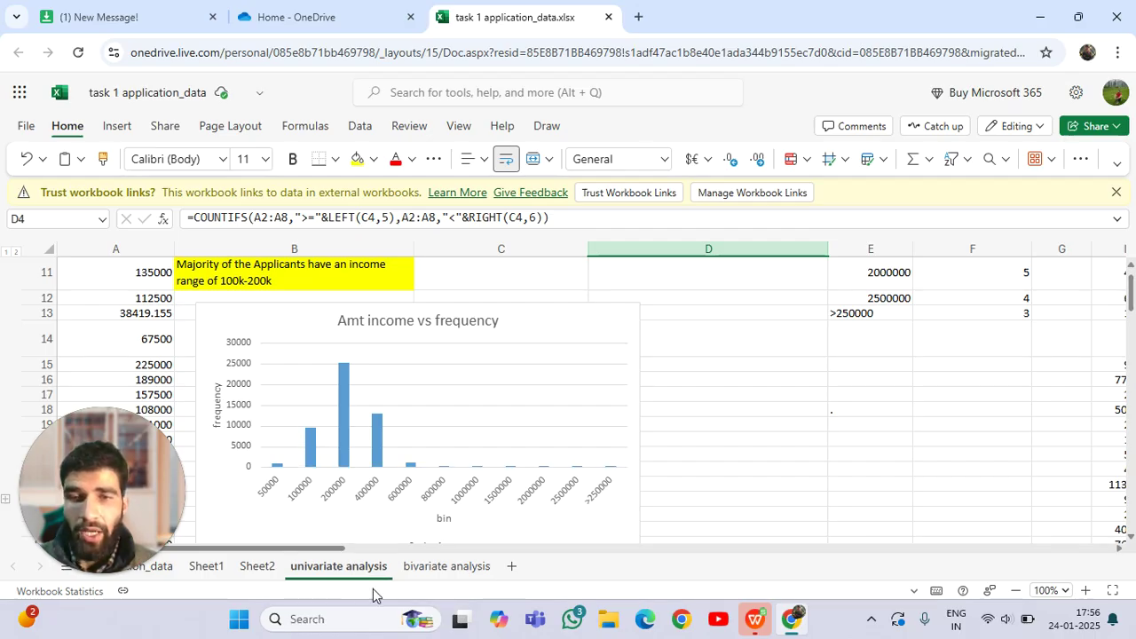
Examine the credit amount chart's bars across the bins, comparing them with the frequency table and the highlighted loan tendency note.
drag(293, 548, 555, 601)
scroll(536, 497, up, 5)
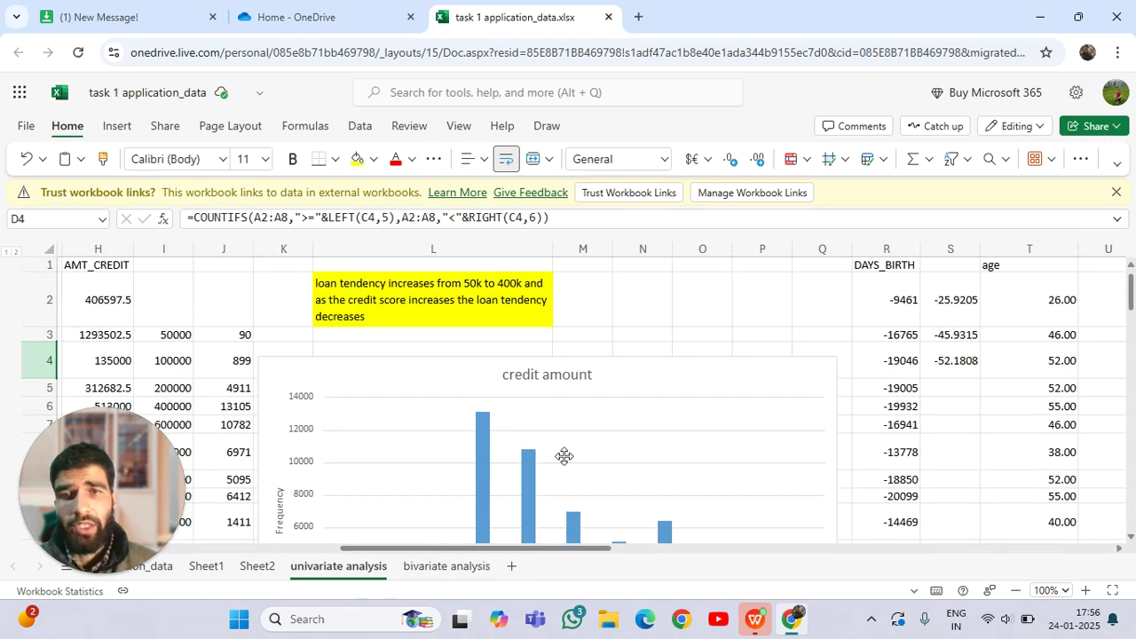
scroll(458, 439, down, 1)
scroll(596, 400, up, 1)
scroll(387, 411, down, 2)
scroll(403, 424, up, 2)
scroll(510, 442, down, 1)
scroll(511, 442, down, 2)
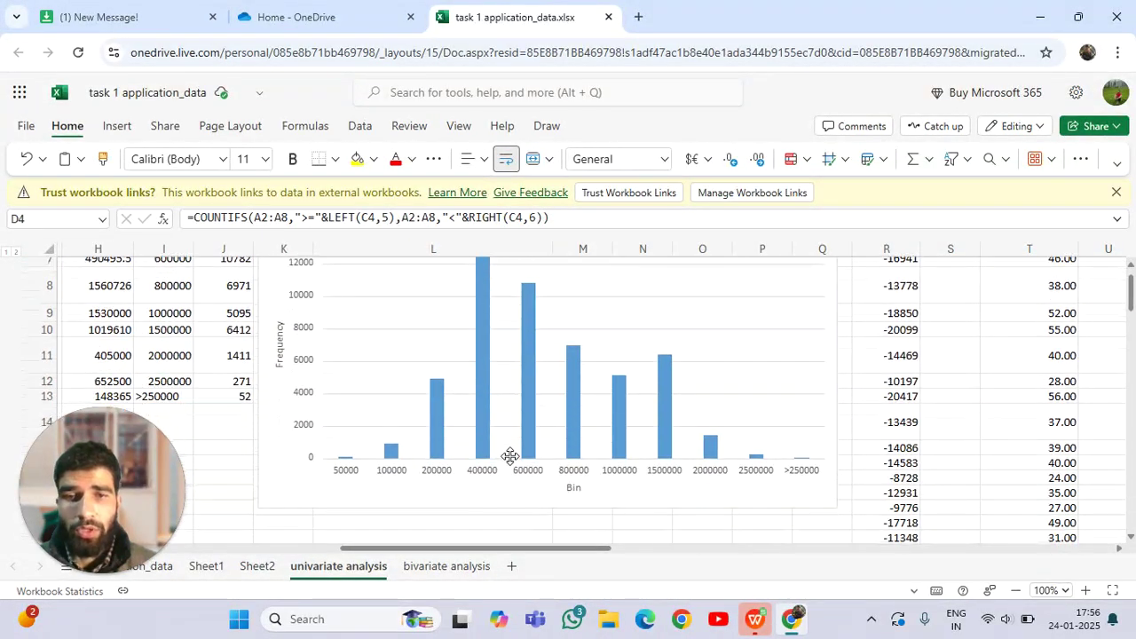
scroll(502, 447, up, 3)
scroll(491, 445, down, 2)
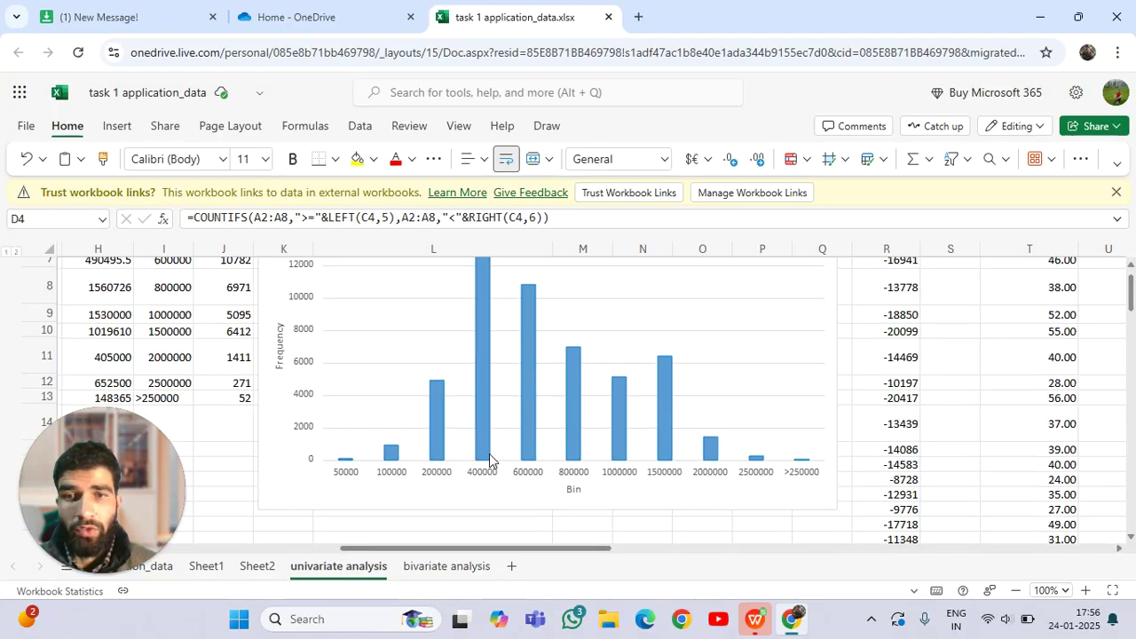
scroll(488, 452, up, 2)
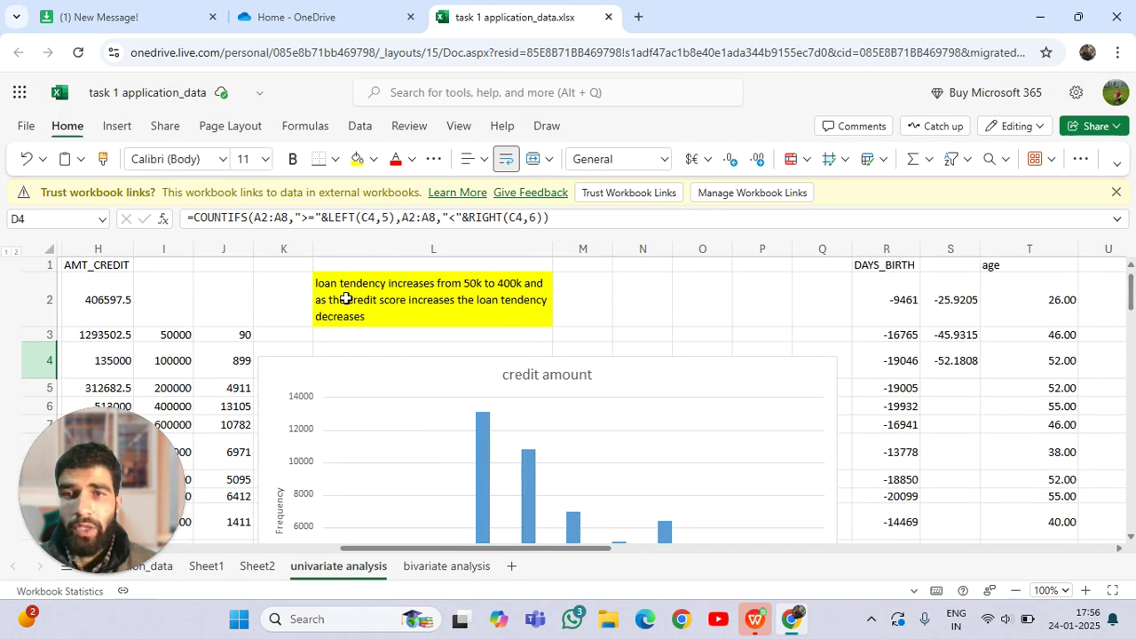
scroll(486, 393, down, 1)
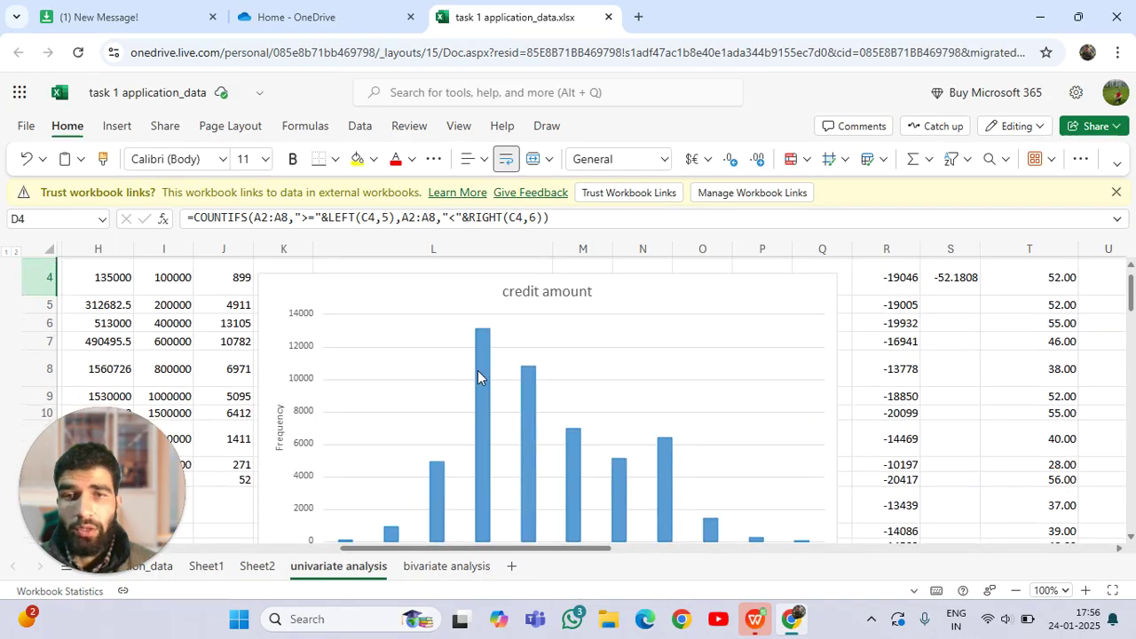
scroll(478, 370, up, 1)
scroll(545, 415, down, 1)
scroll(543, 413, up, 1)
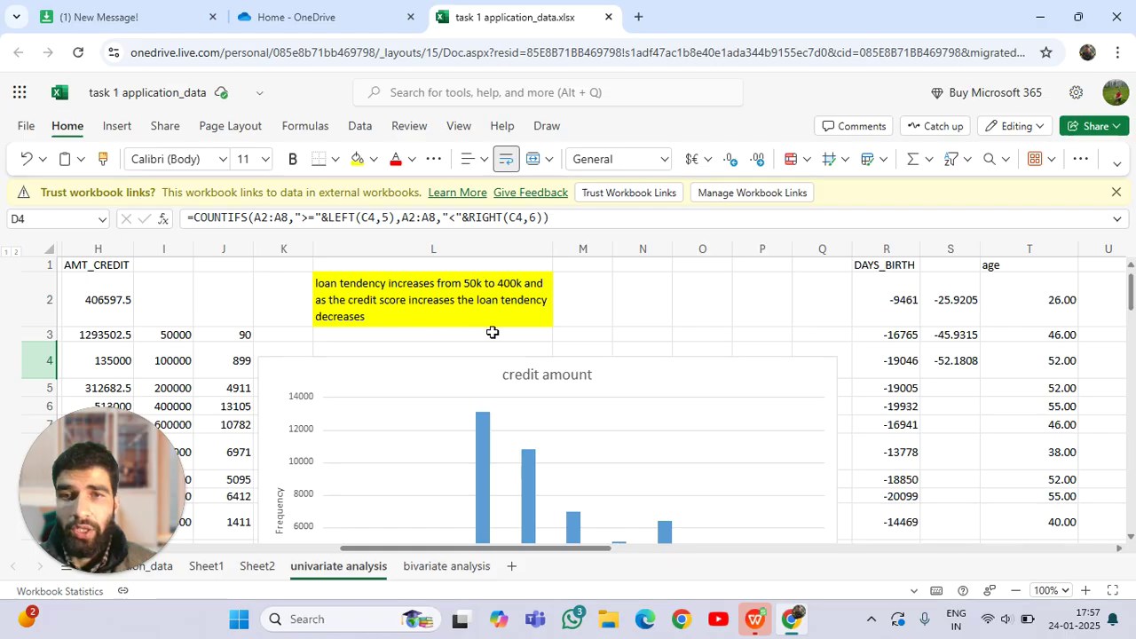
scroll(516, 332, down, 1)
scroll(533, 355, down, 1)
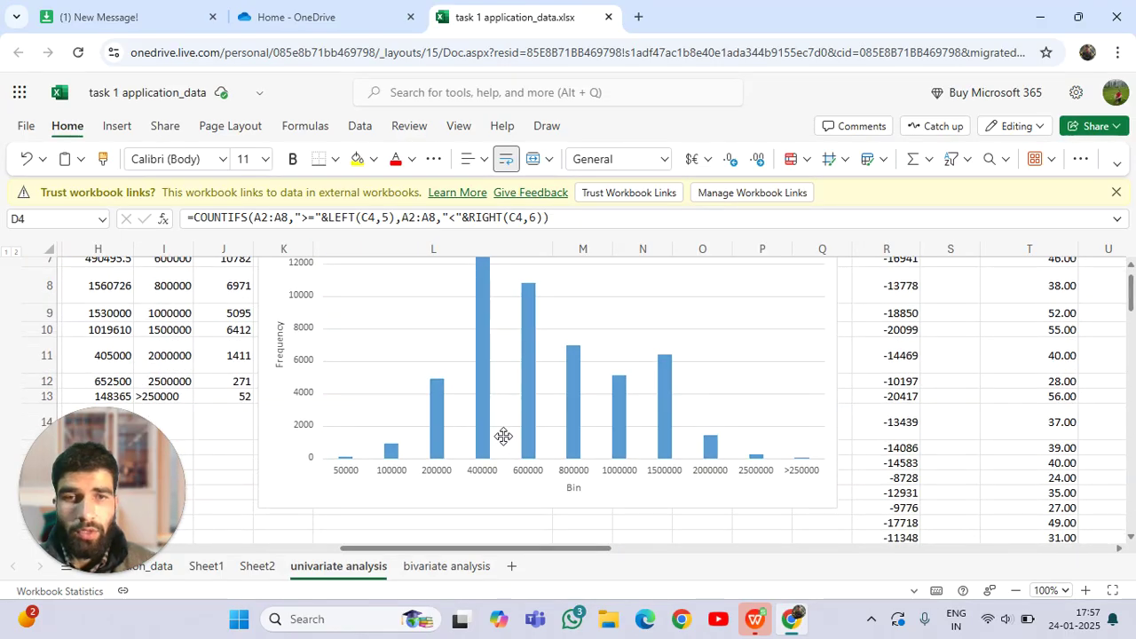
scroll(503, 436, up, 1)
scroll(502, 436, up, 1)
scroll(502, 436, down, 3)
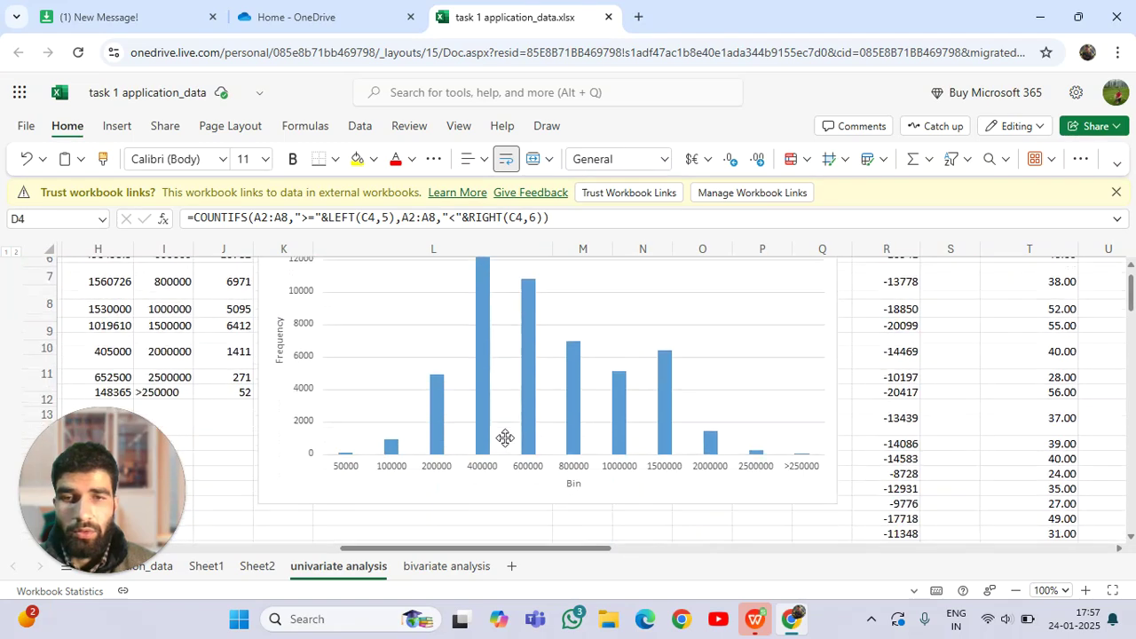
scroll(492, 383, up, 4)
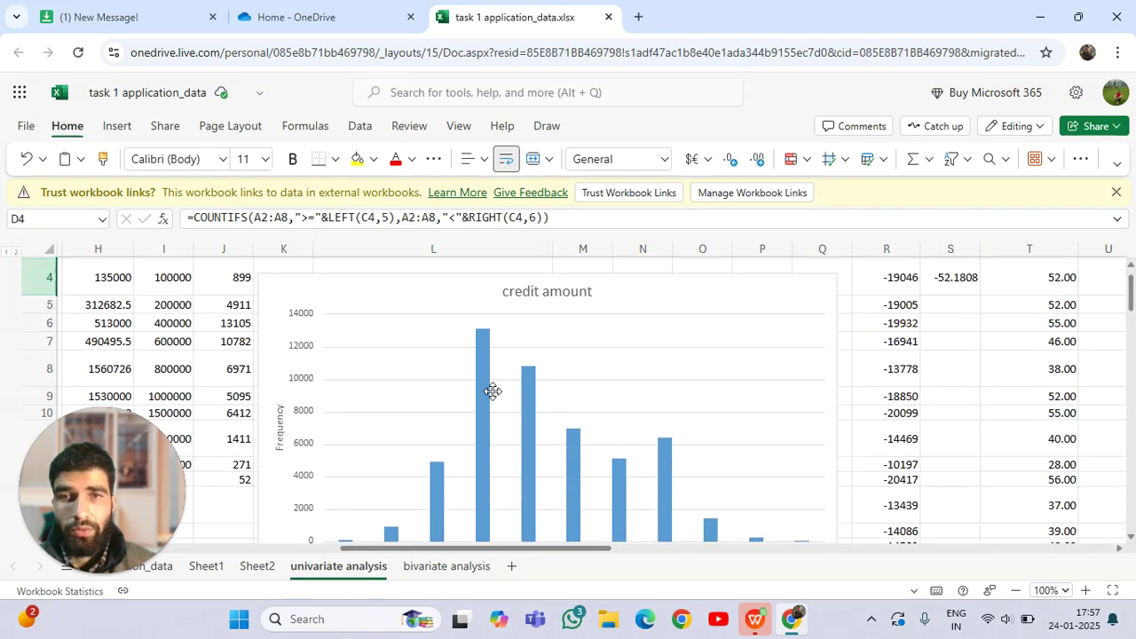
Examine the age group counts, the Age chart and its highlighted note, plus the income type and years employed charts.
drag(567, 555, 735, 558)
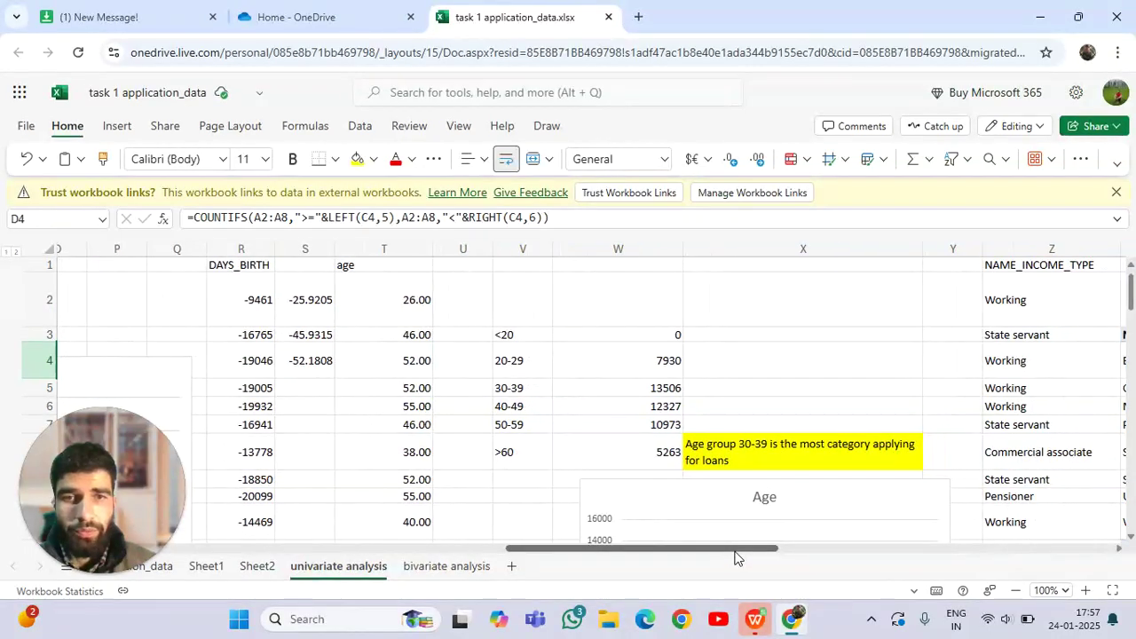
scroll(698, 418, down, 5)
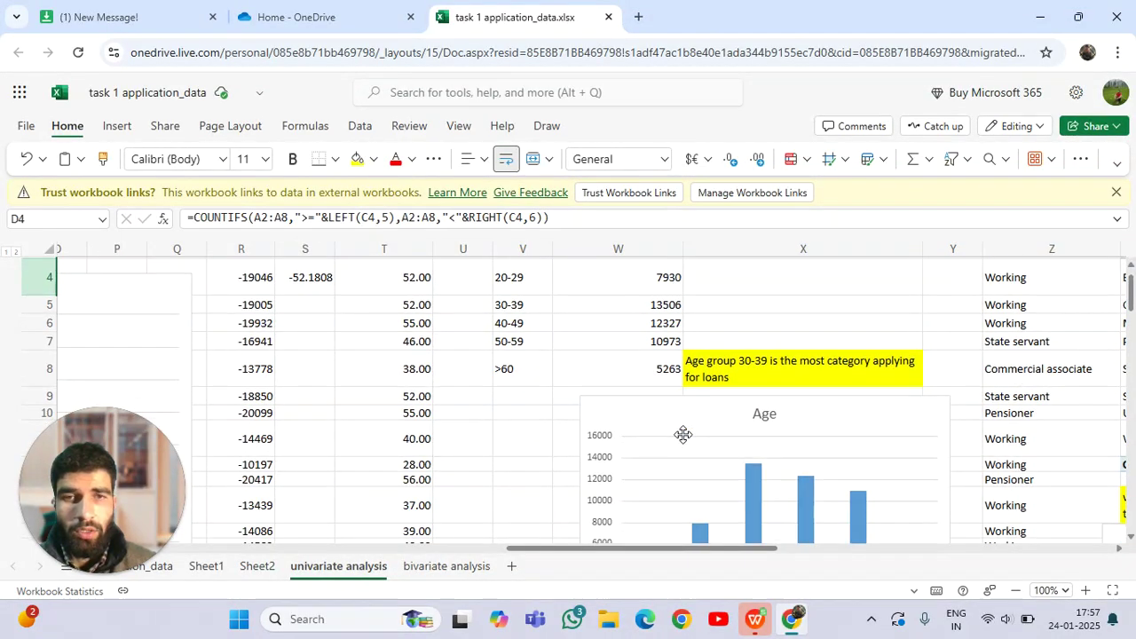
scroll(674, 456, up, 1)
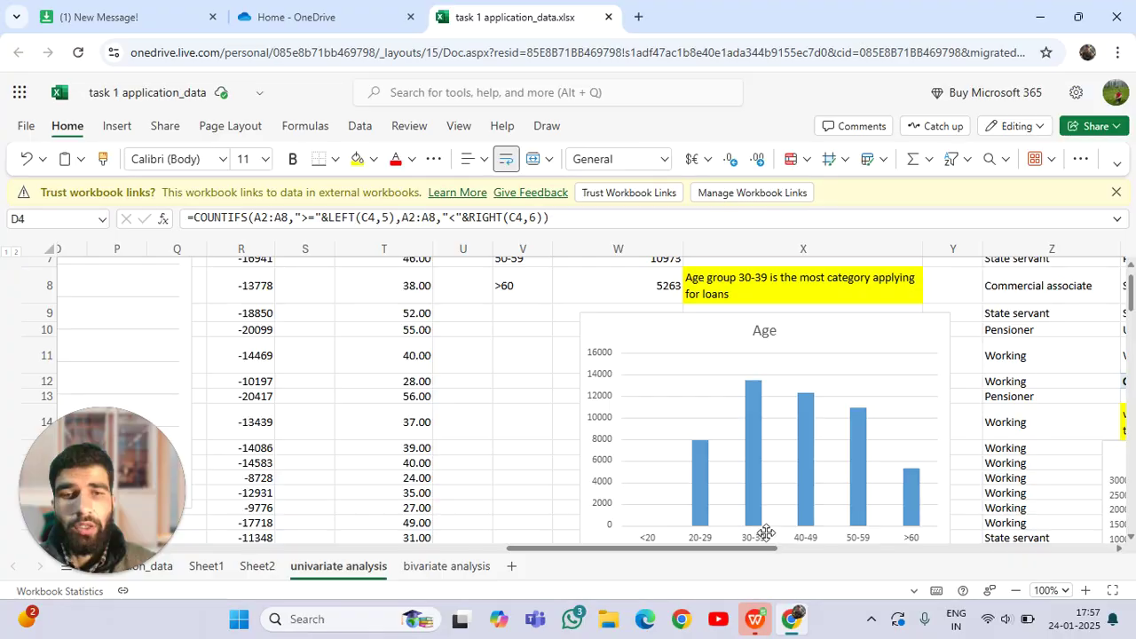
drag(729, 548, 772, 551)
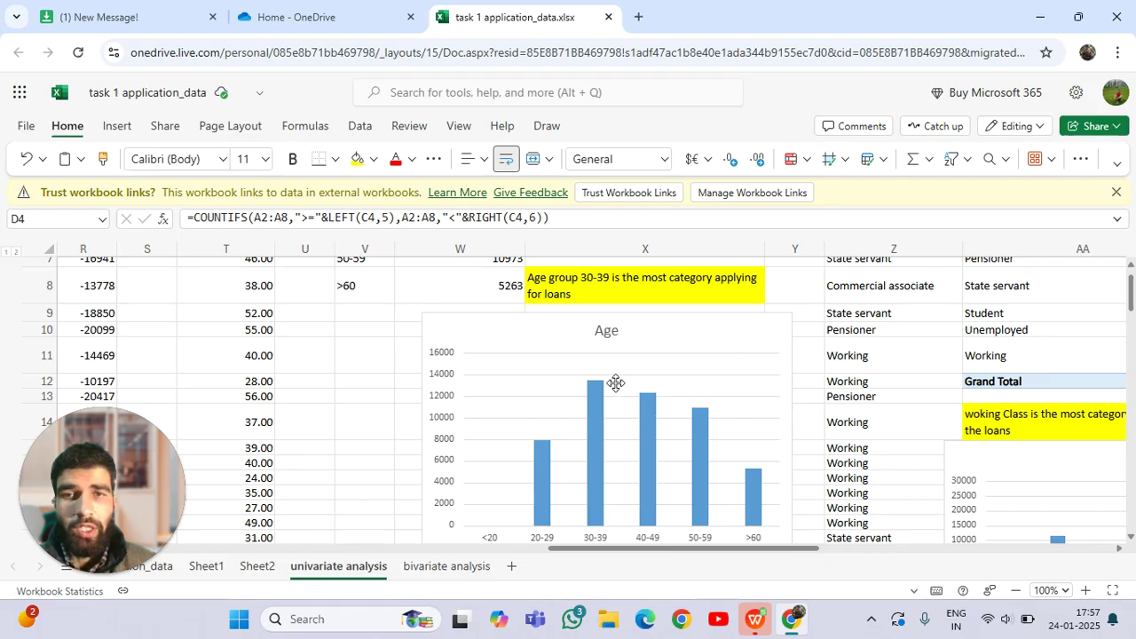
scroll(613, 384, down, 4)
scroll(606, 393, up, 2)
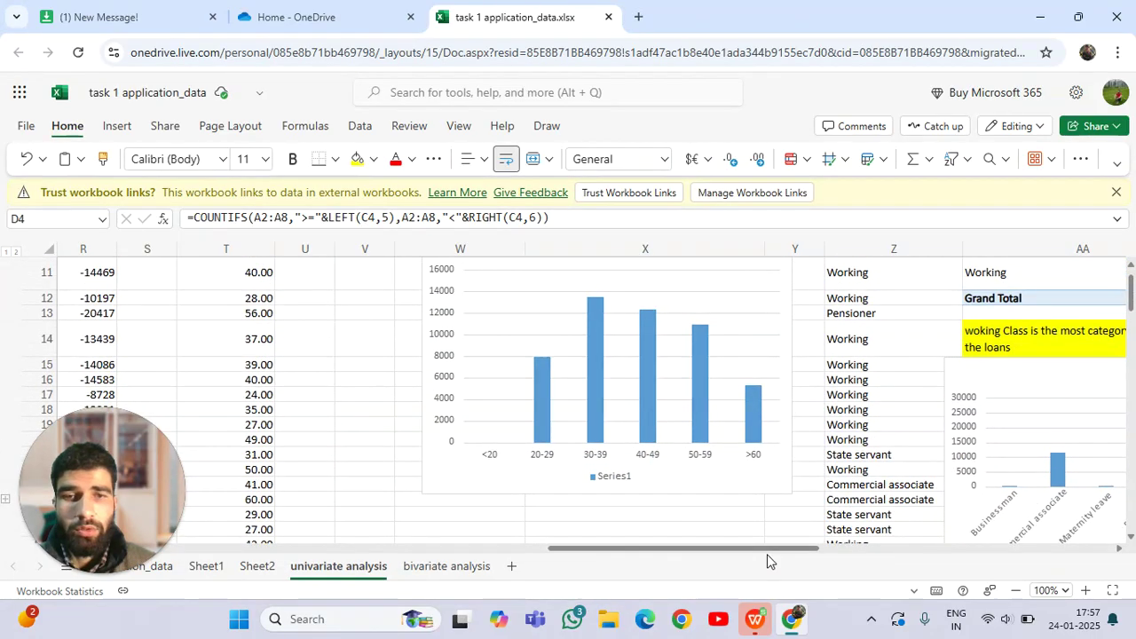
drag(767, 554, 875, 559)
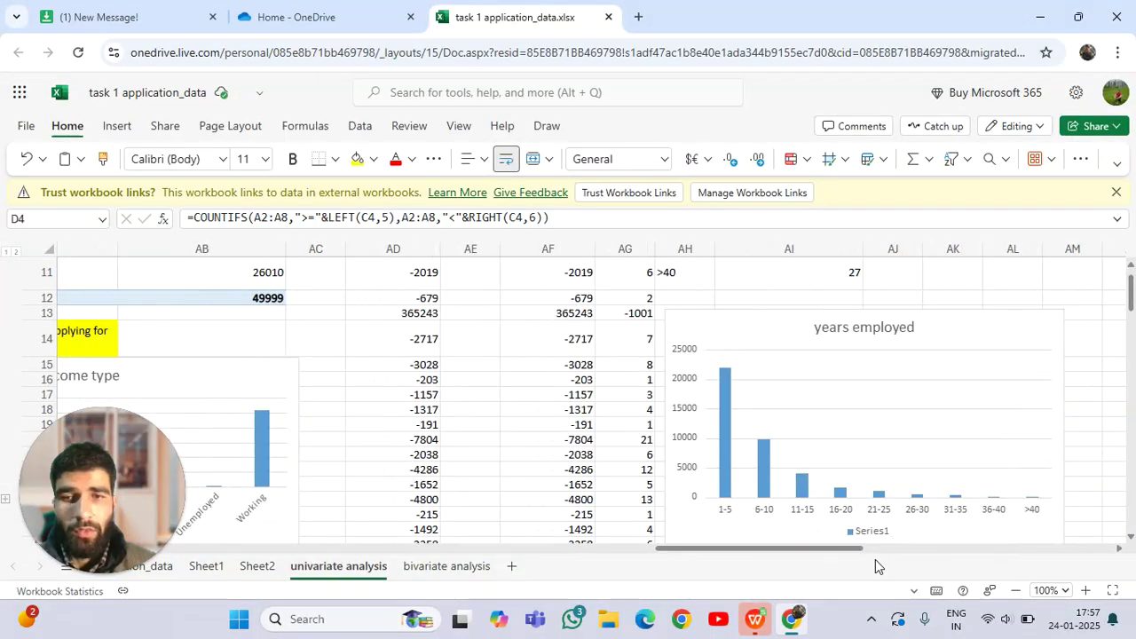
Open the bivariate analysis sheet and examine the family status defaulter table, the FAMILY STATUS/TARGET chart and its highlighted note.
click(457, 566)
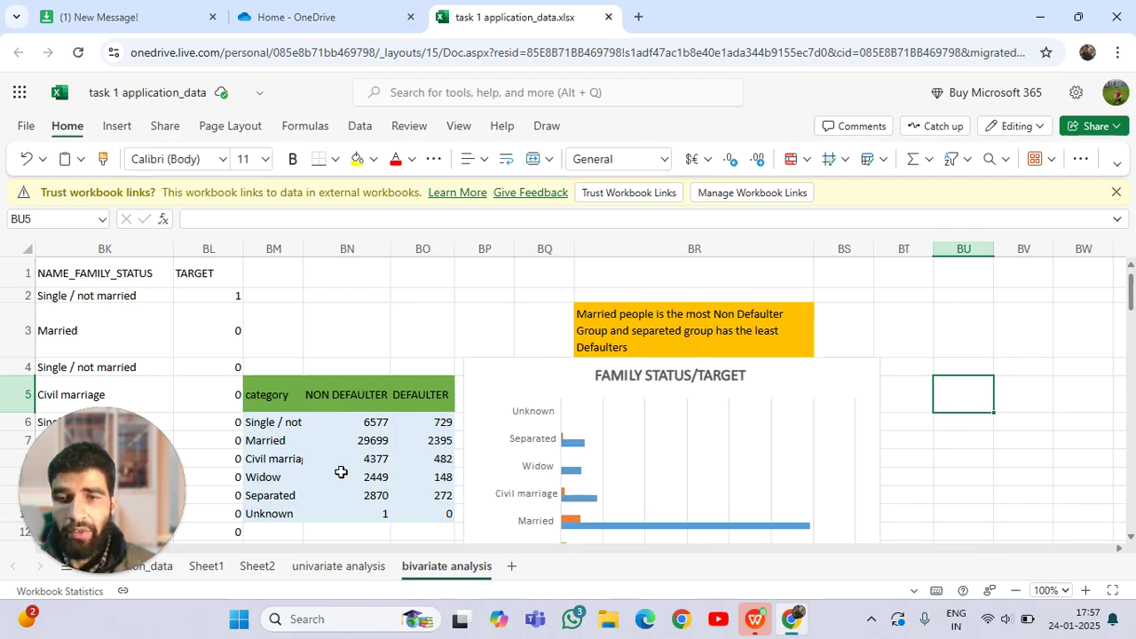
scroll(443, 420, down, 3)
scroll(464, 393, up, 3)
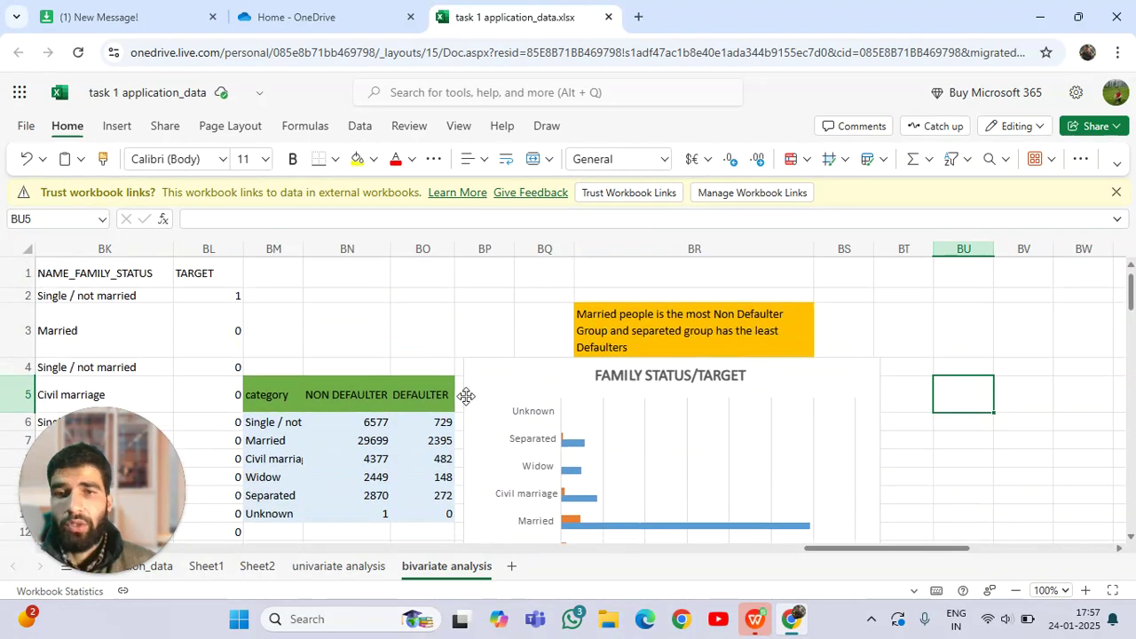
scroll(467, 459, down, 3)
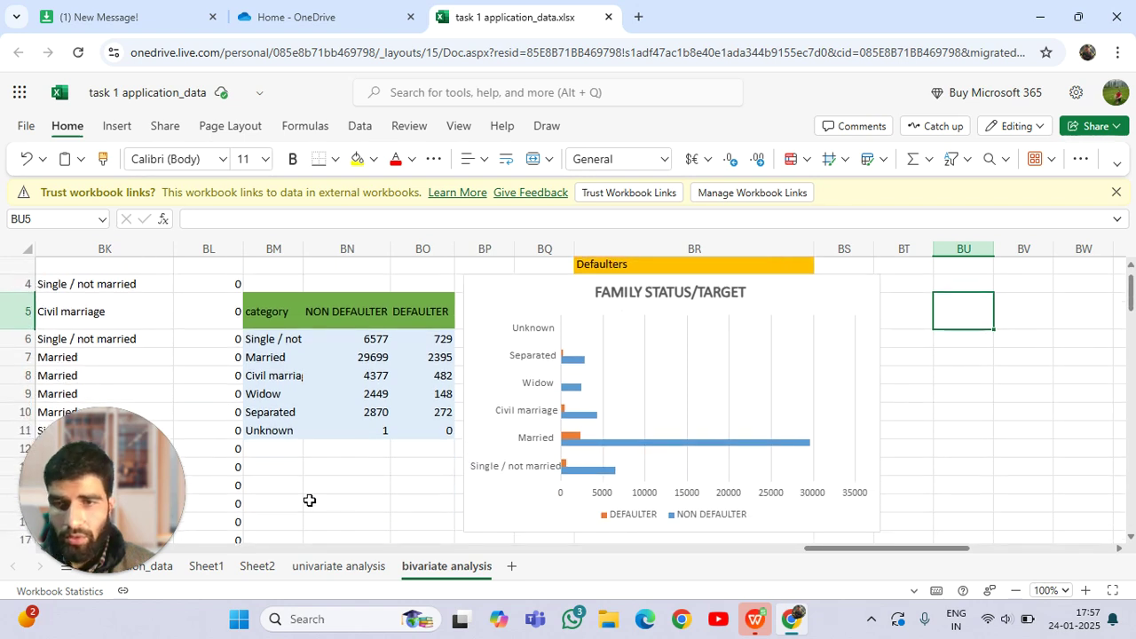
drag(151, 488, 134, 451)
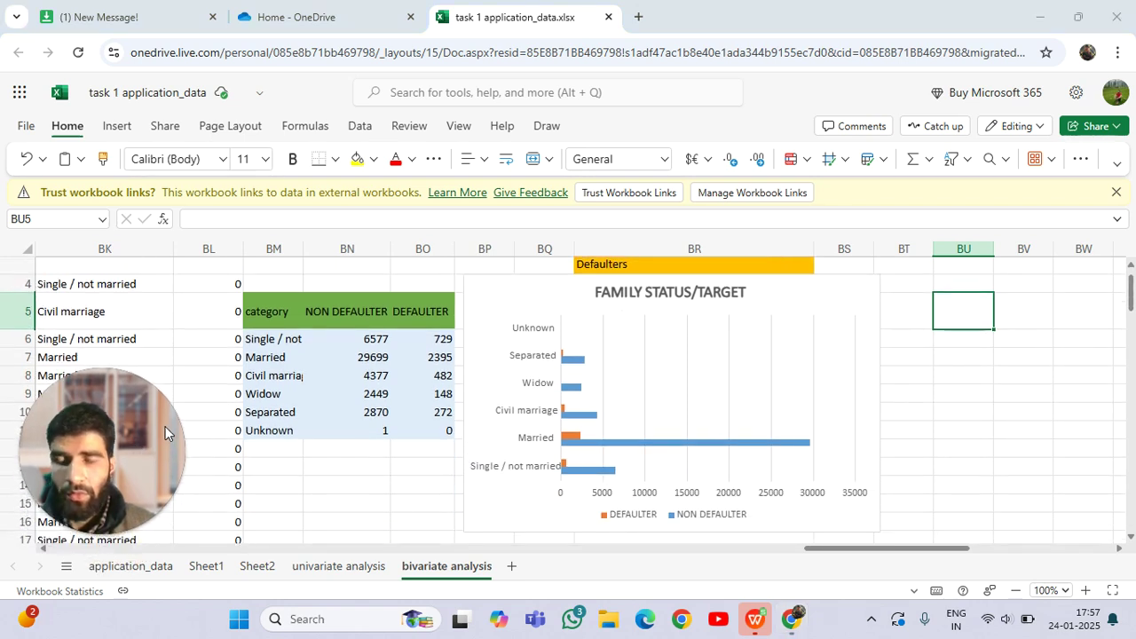
scroll(232, 360, up, 3)
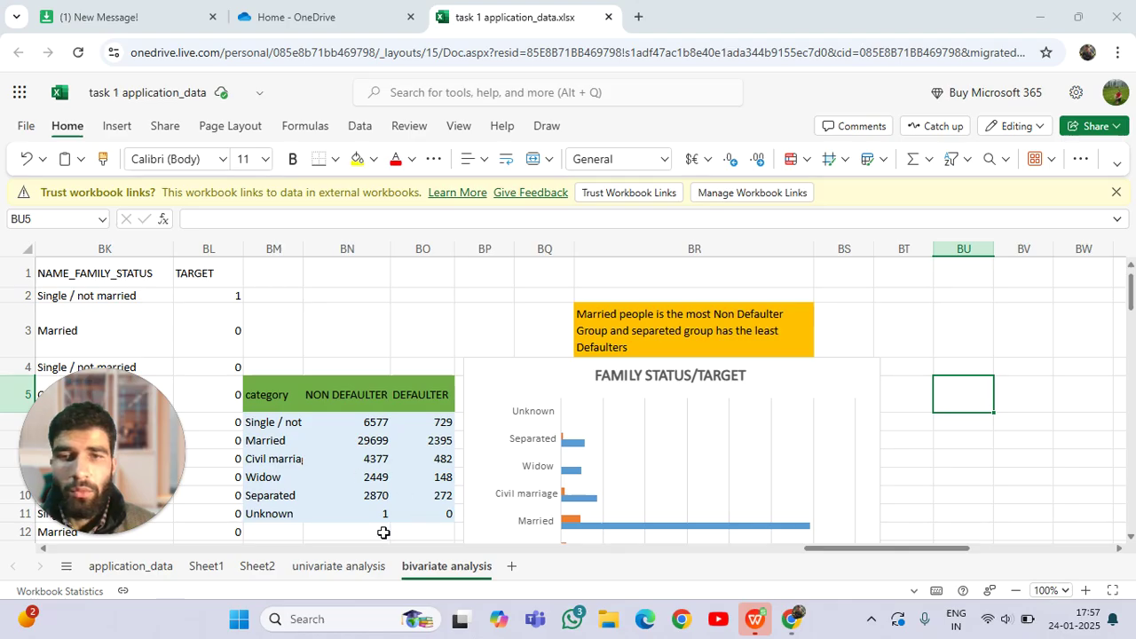
scroll(256, 468, down, 5)
scroll(533, 537, up, 2)
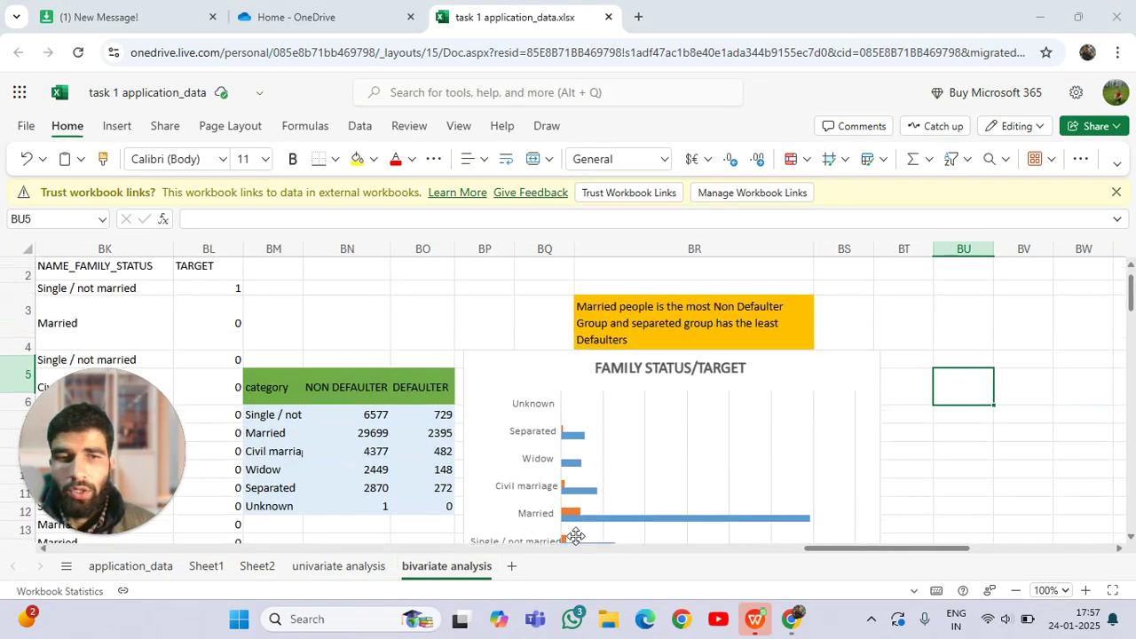
Examine the AMT_INCOME_TOTAL and TARGET columns and the full income range table of total applicants, non-defaulters and defaulters.
drag(775, 554, 106, 506)
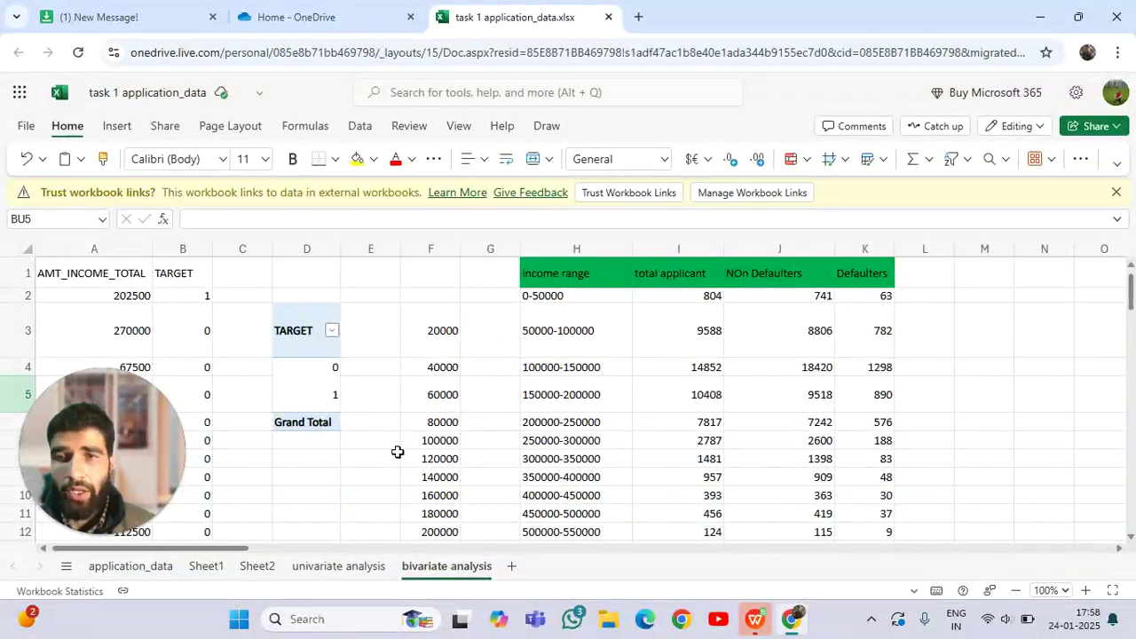
scroll(419, 417, down, 2)
scroll(412, 423, up, 2)
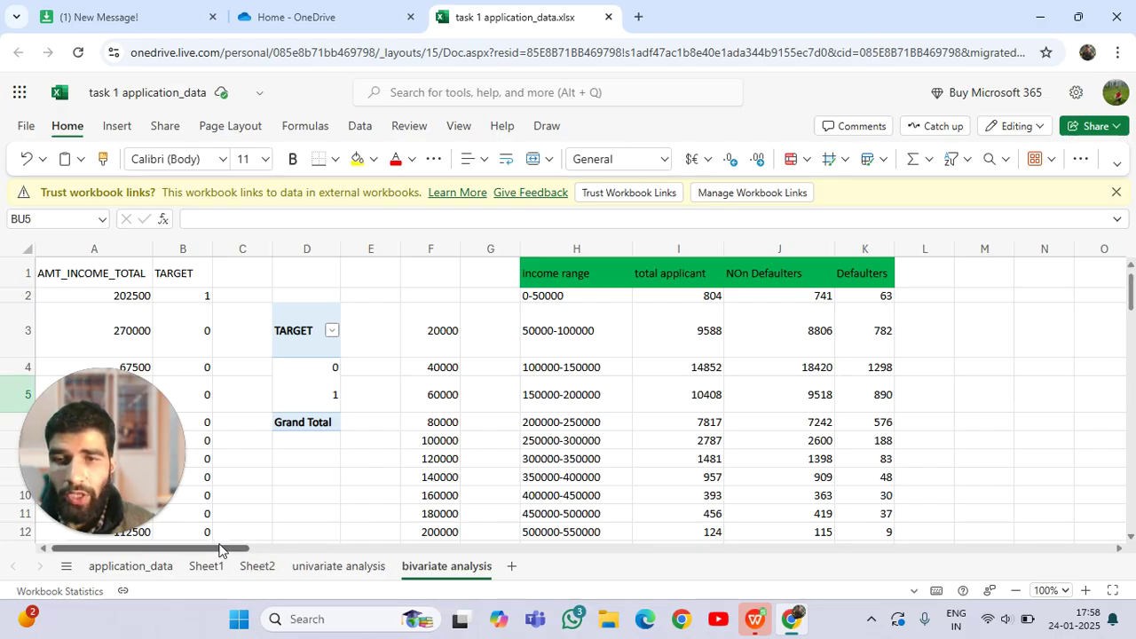
drag(225, 544, 261, 559)
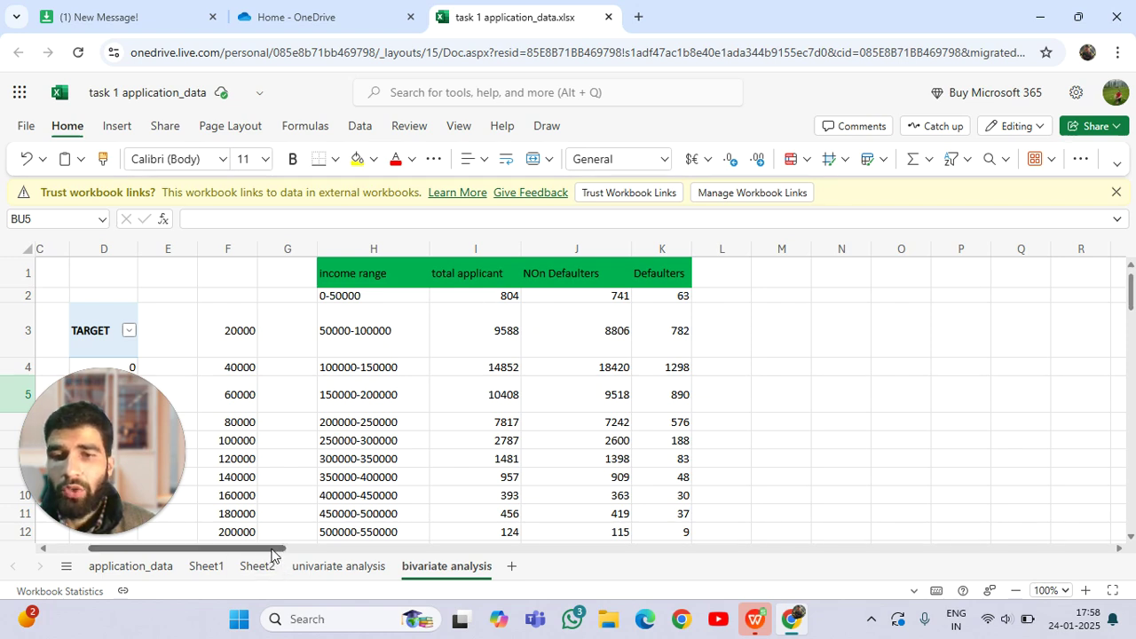
drag(276, 550, 241, 549)
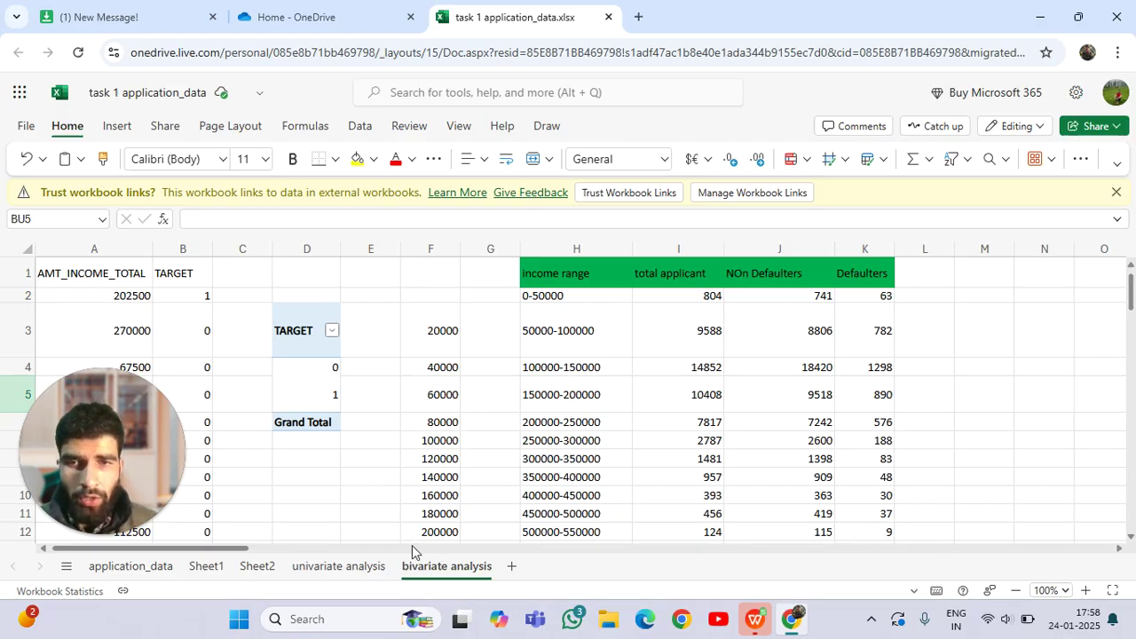
drag(229, 547, 258, 557)
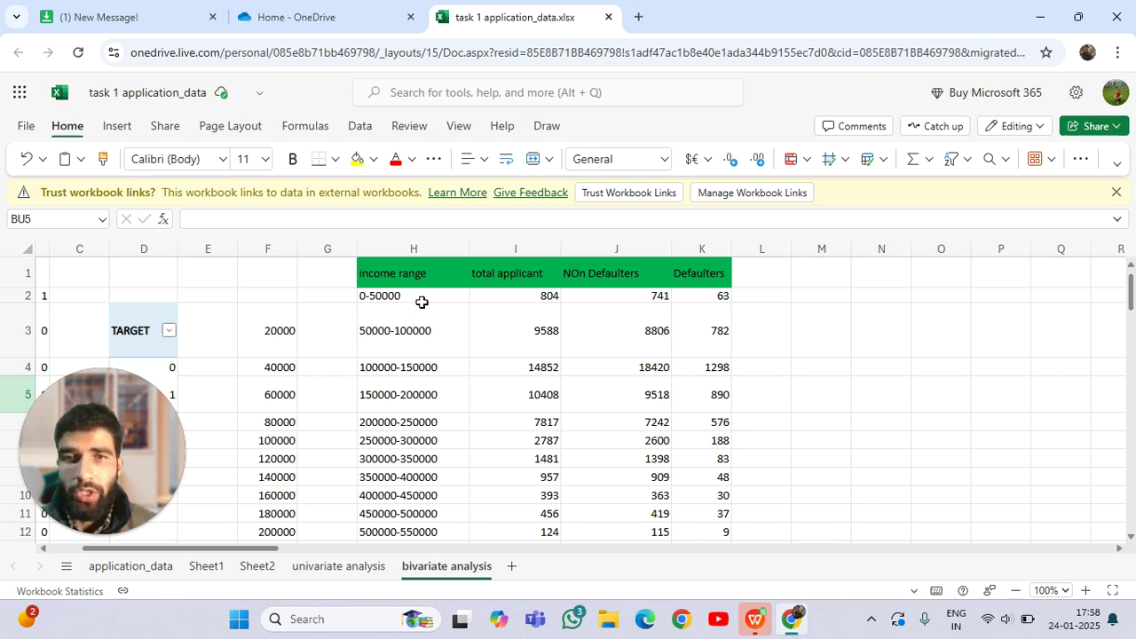
scroll(391, 386, down, 2)
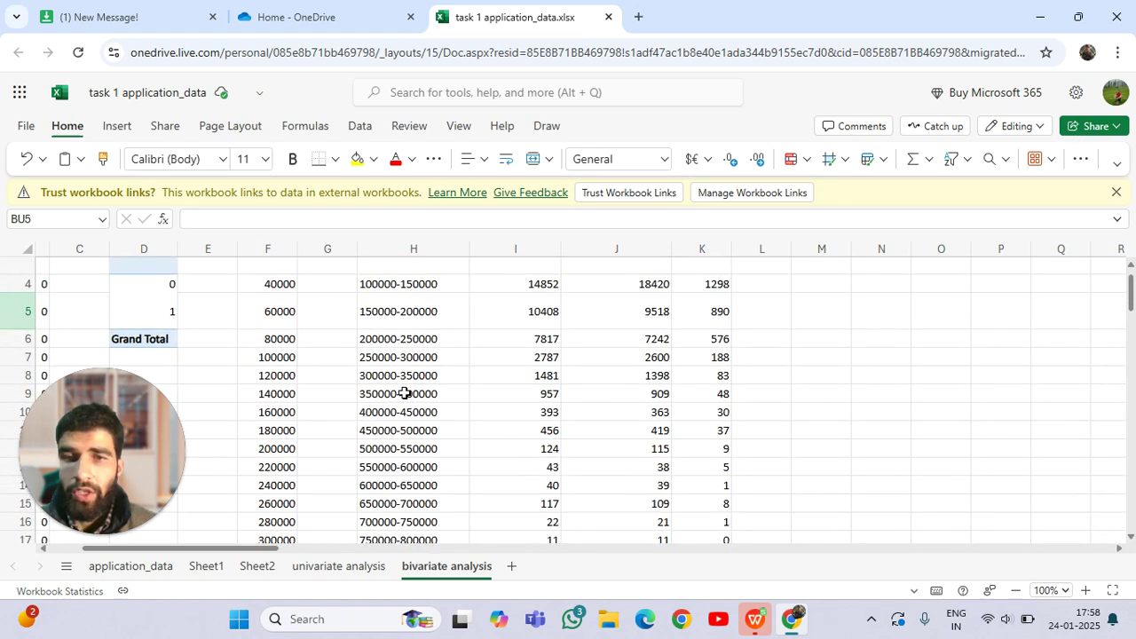
scroll(410, 380, down, 4)
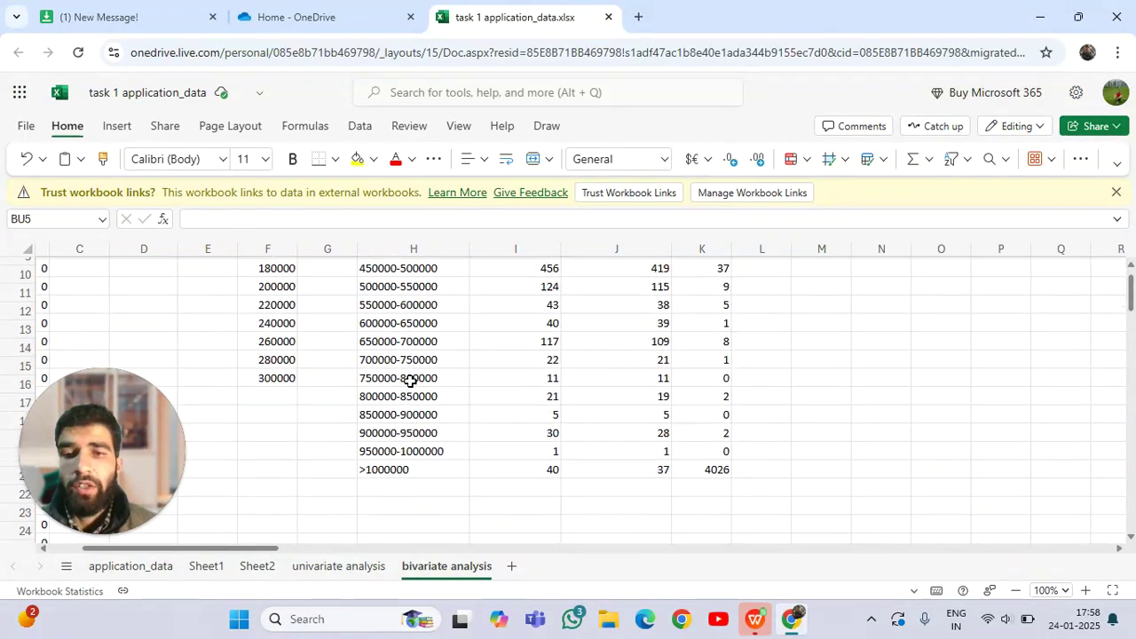
scroll(408, 382, up, 6)
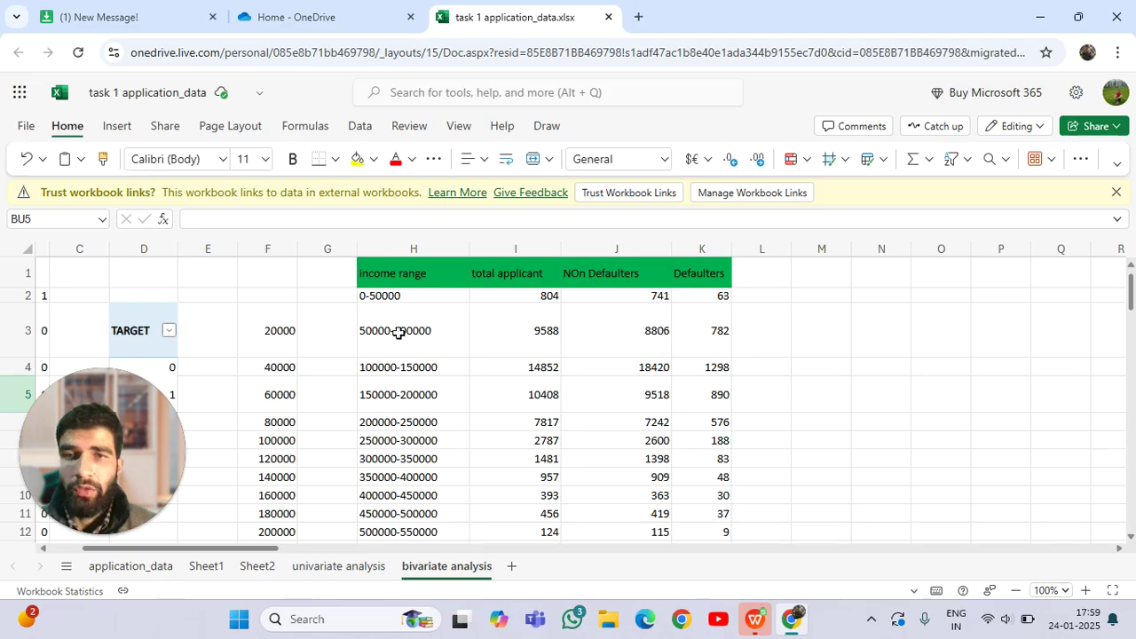
Inspect the COUNTIFS formula in I2 for total applicants in the 0-50000 income range, leaving it unchanged.
double_click(512, 296)
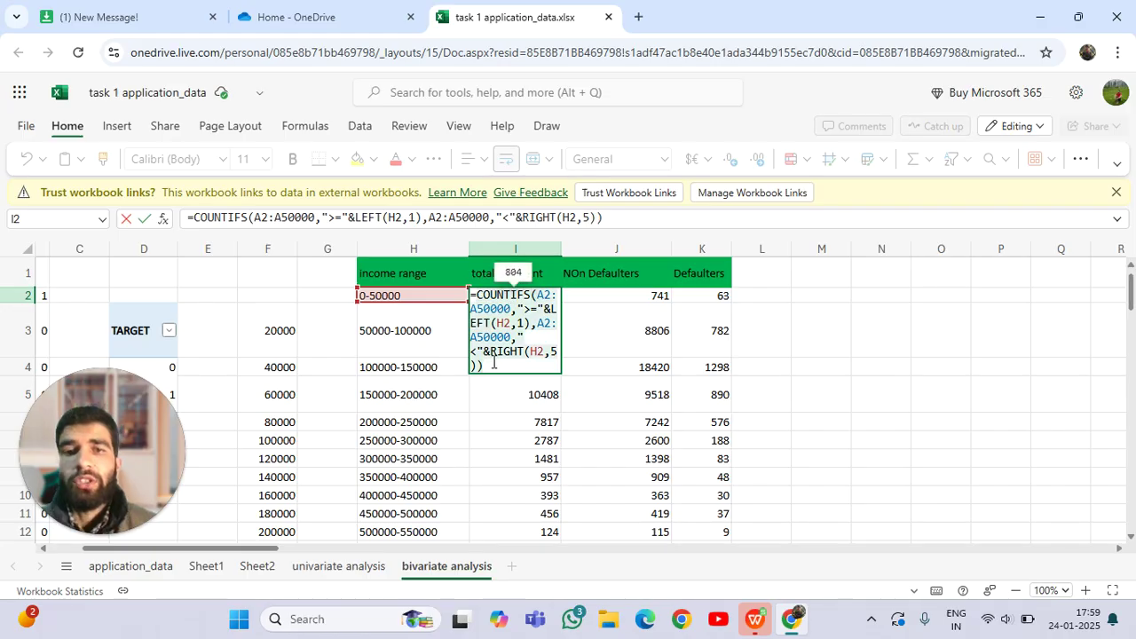
click(493, 365)
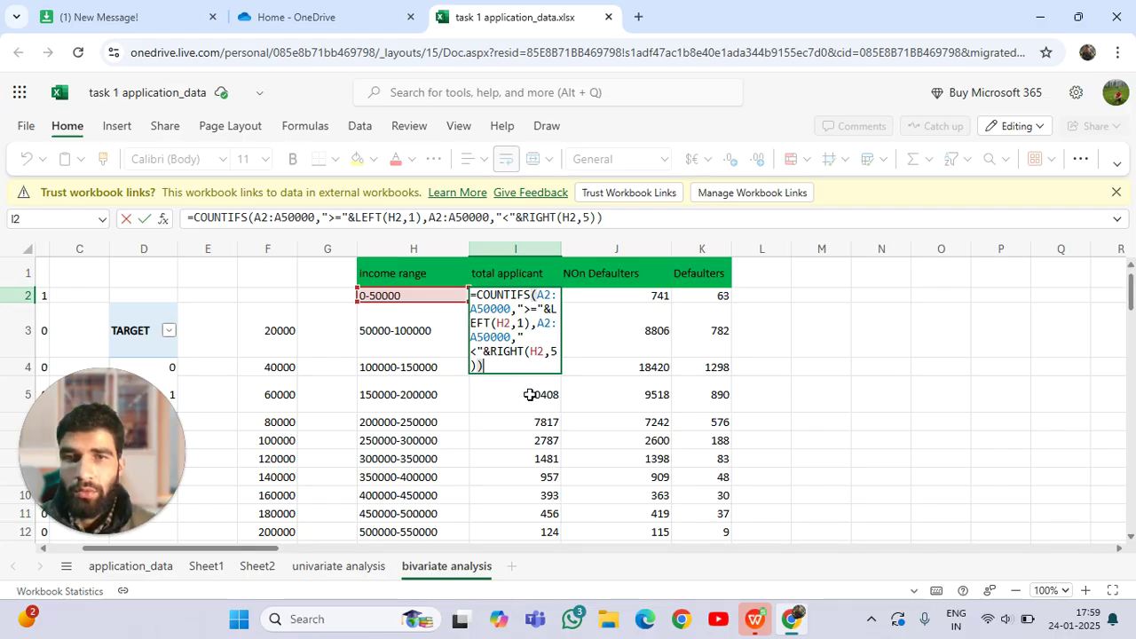
key(ctrl+Return)
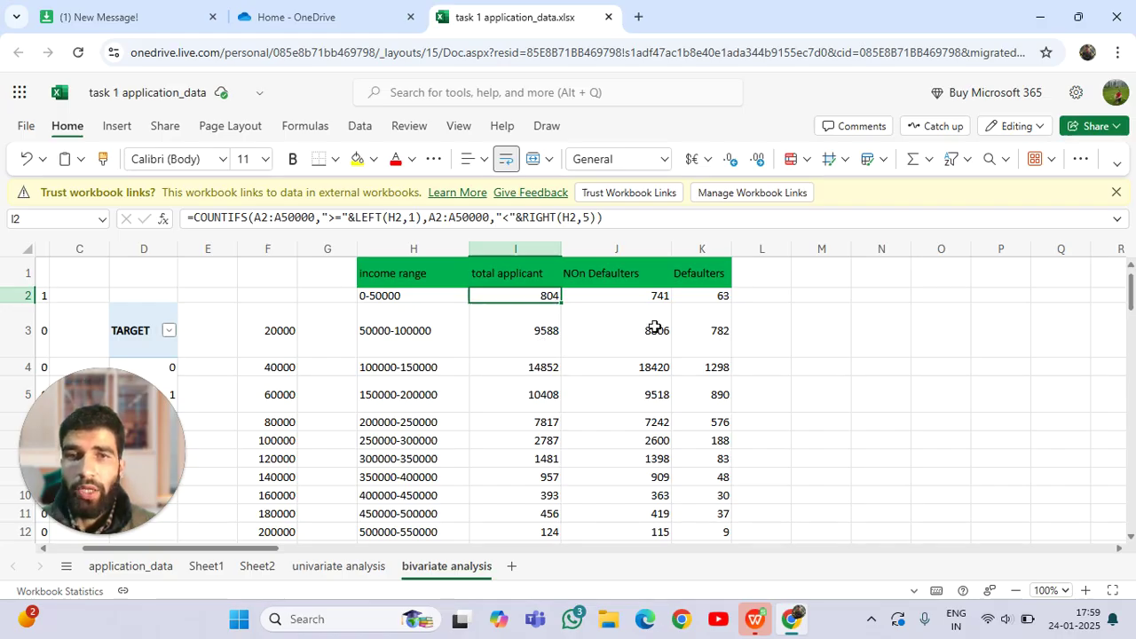
Inspect the COUNTIFS formula in J2 for non-defaulters in the 0-50000 income range.
click(657, 298)
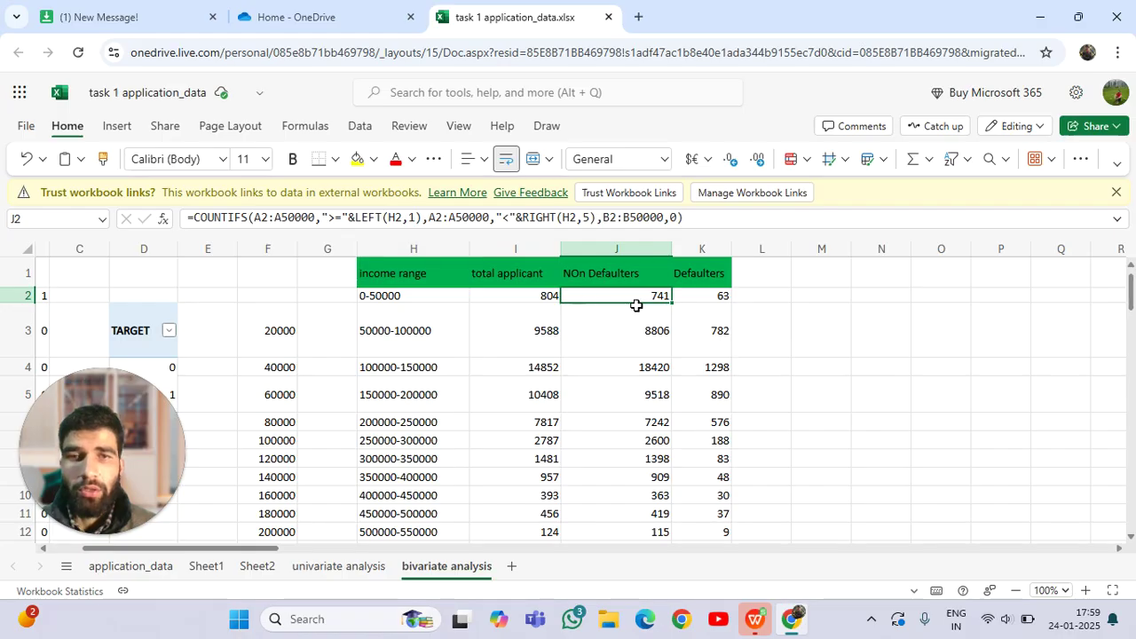
click(684, 219)
drag(685, 218, 179, 218)
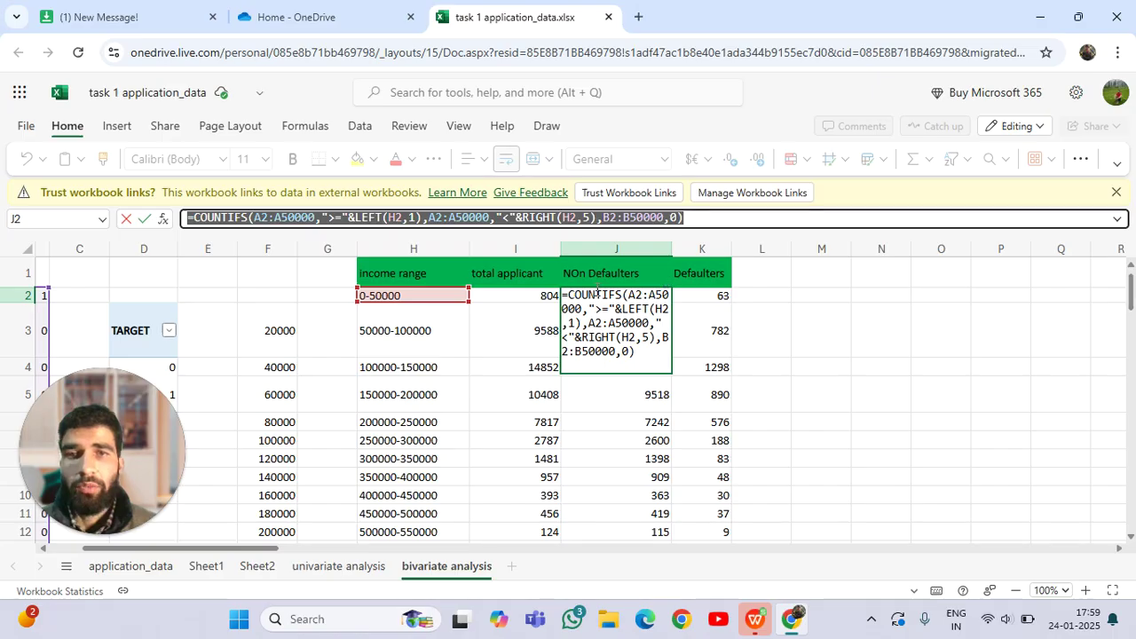
Inspect the COUNTIFS formula in K2 for defaulters in the 0-50000 income range, leaving it unedited.
click(718, 297)
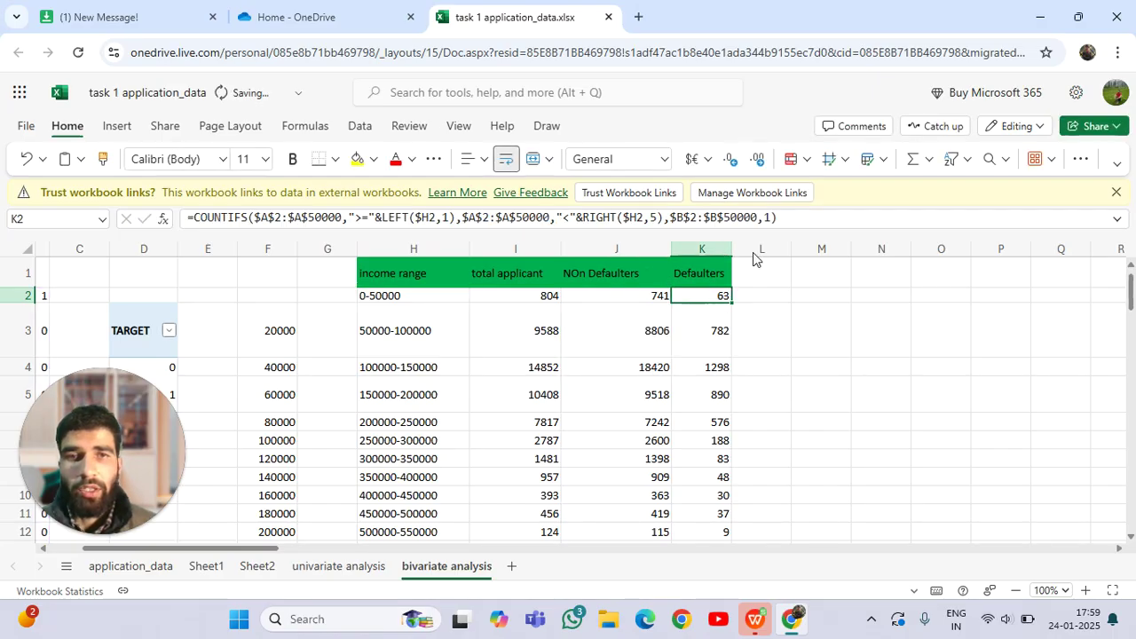
drag(779, 217, 180, 194)
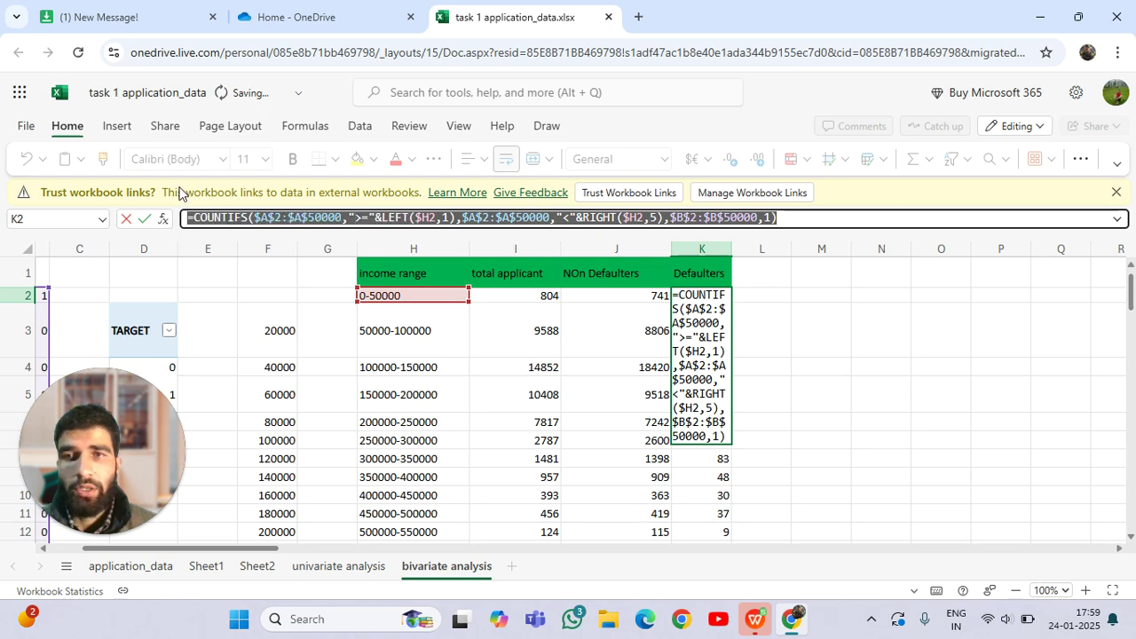
scroll(734, 339, down, 1)
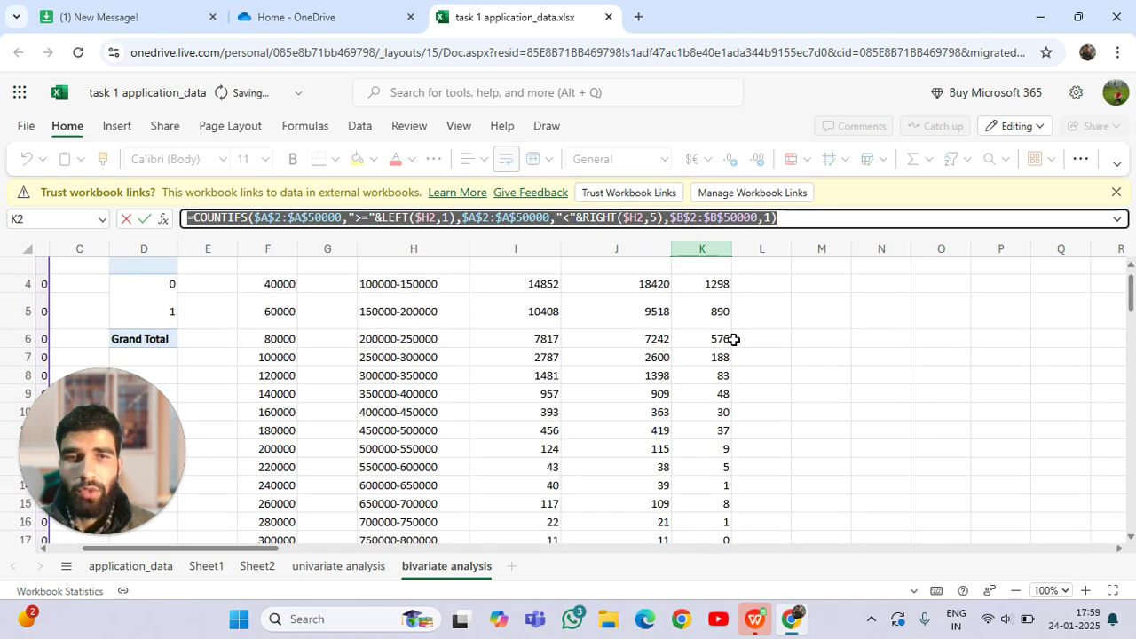
scroll(734, 340, up, 1)
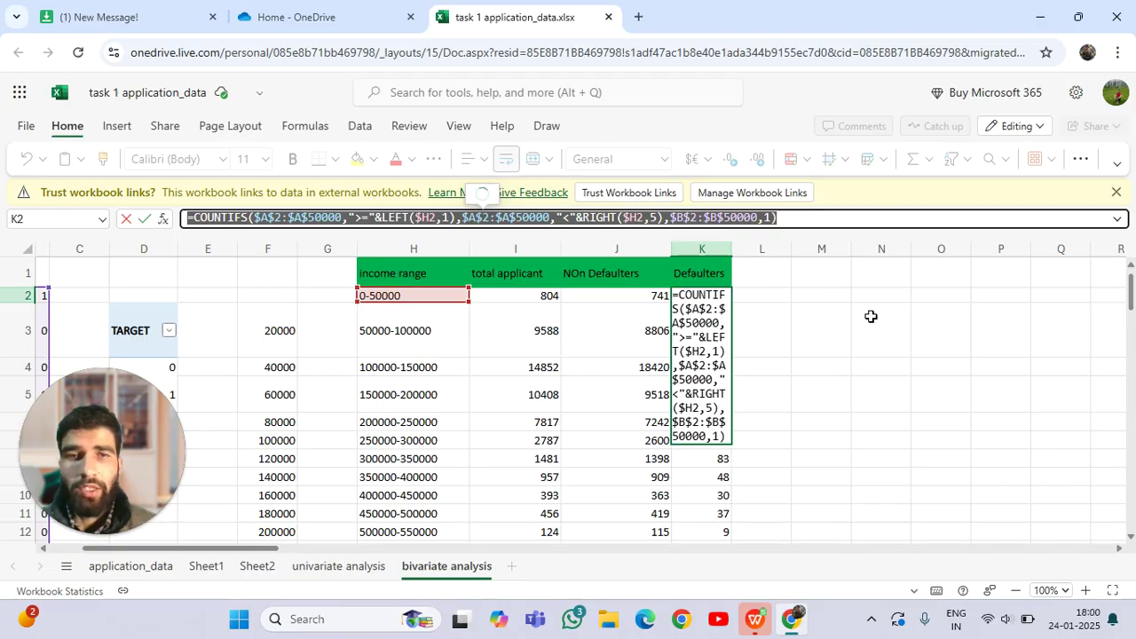
key(Escape)
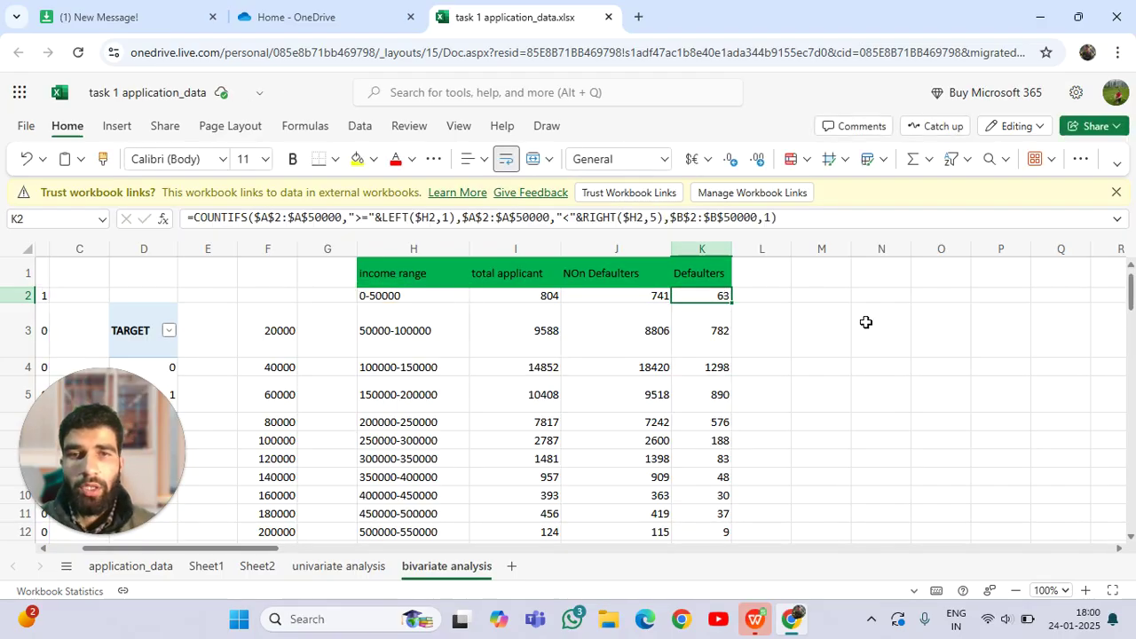
Examine the income range table down to the >1000000 row, the AMT_INCOME_TOTAL and TARGET columns, and the area beside the table.
scroll(845, 340, down, 2)
scroll(846, 340, down, 4)
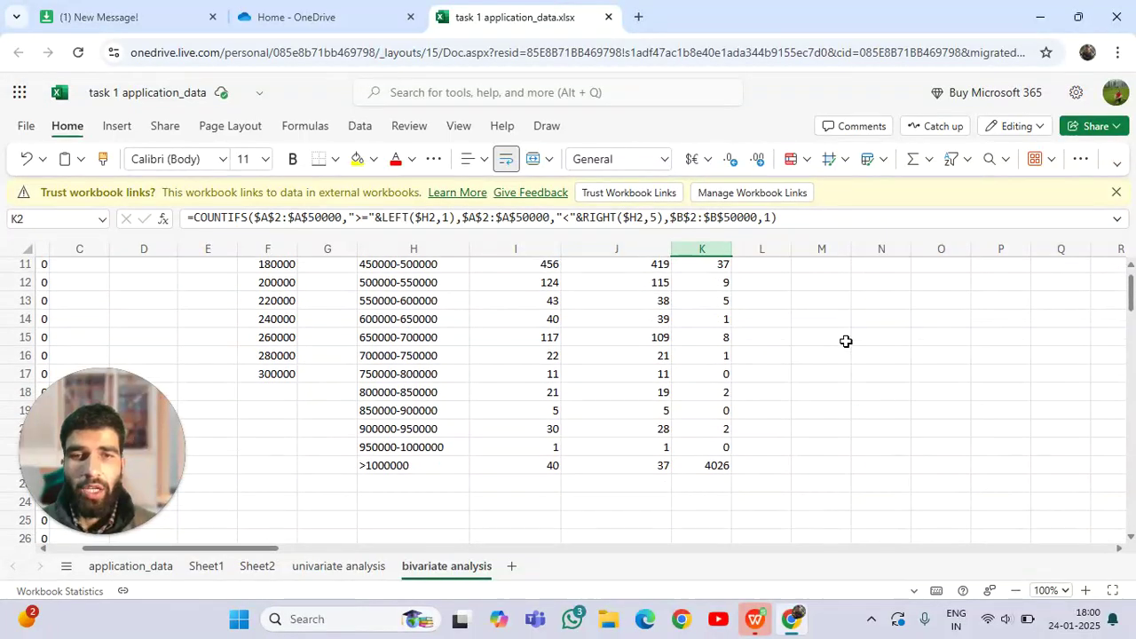
scroll(844, 340, up, 7)
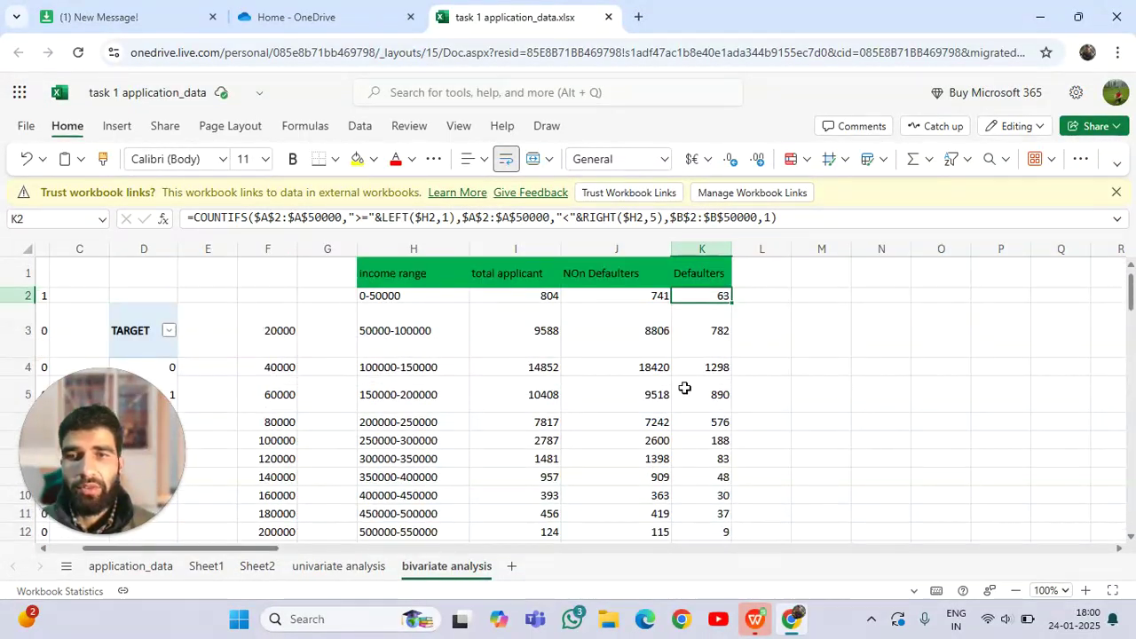
drag(273, 552, 215, 546)
scroll(428, 462, down, 4)
scroll(428, 462, down, 13)
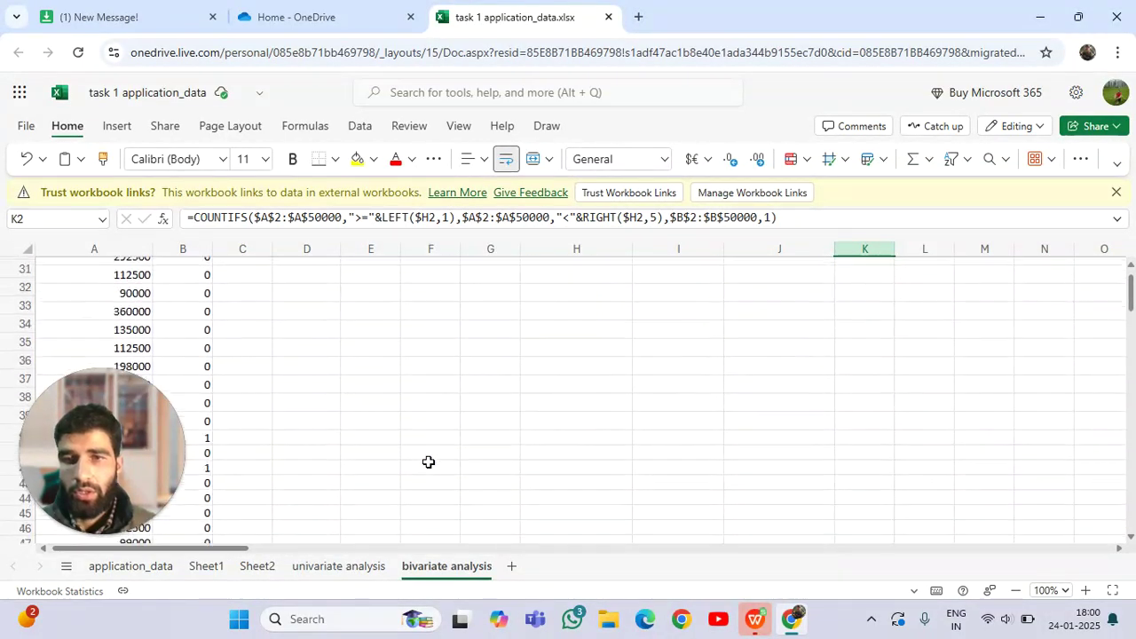
scroll(429, 463, up, 18)
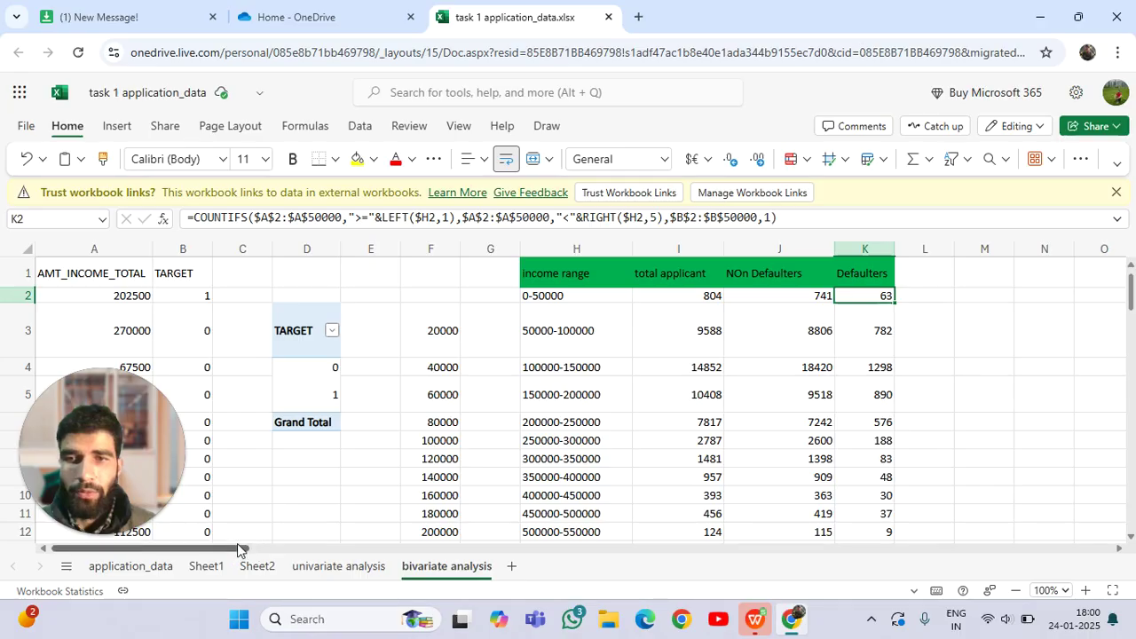
drag(235, 552, 411, 557)
scroll(391, 436, down, 5)
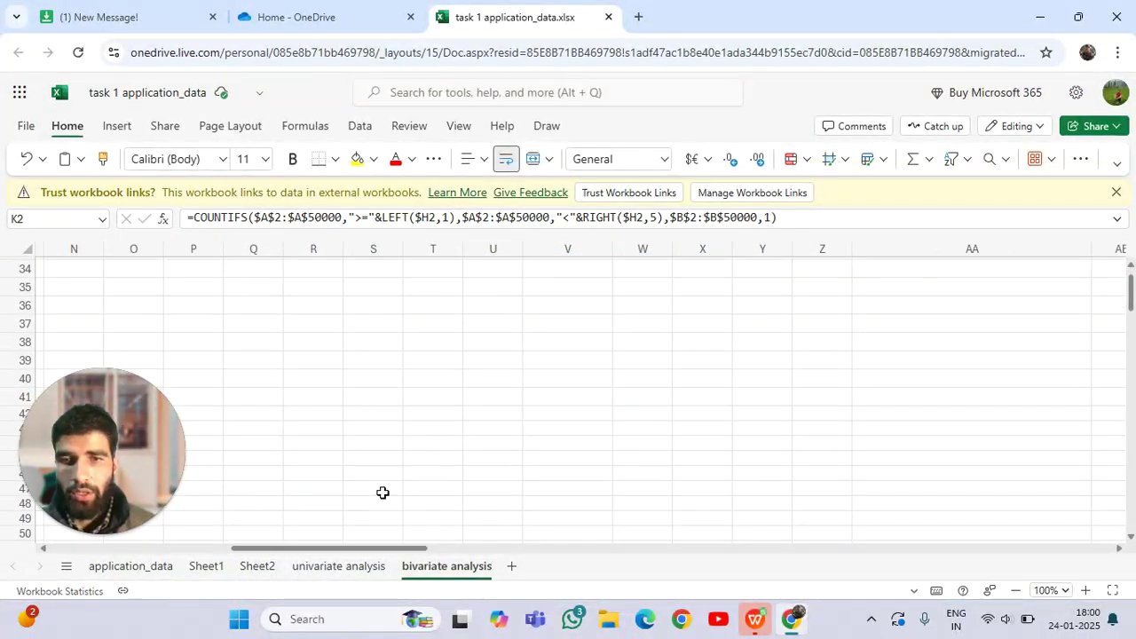
scroll(383, 494, up, 5)
drag(375, 548, 310, 548)
scroll(431, 426, down, 1)
scroll(432, 435, up, 1)
drag(329, 549, 294, 550)
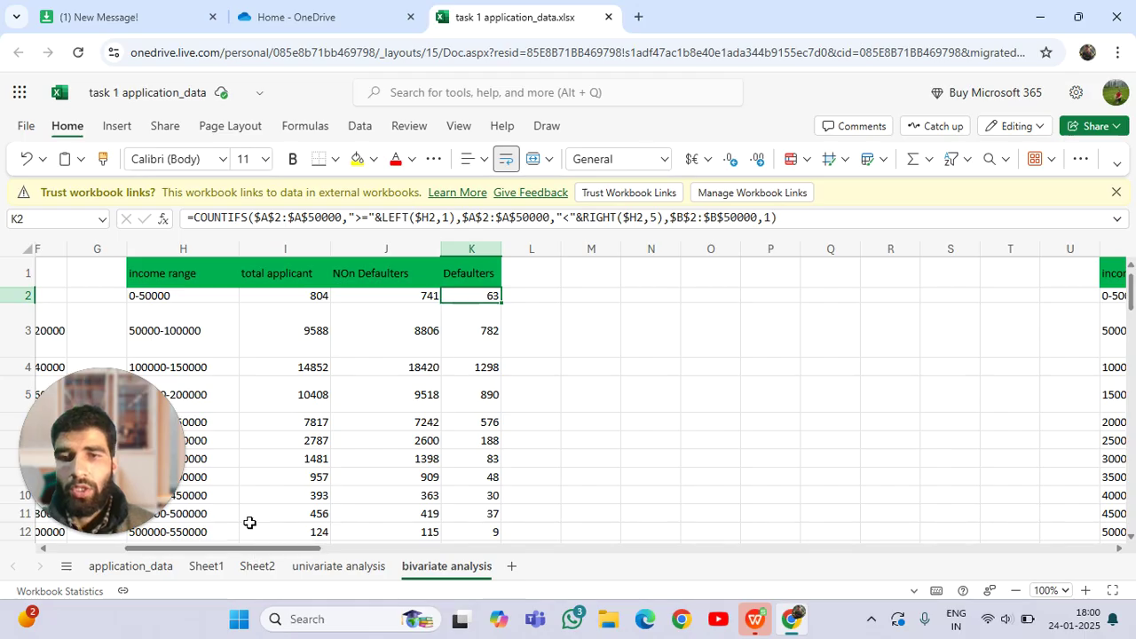
drag(255, 549, 250, 551)
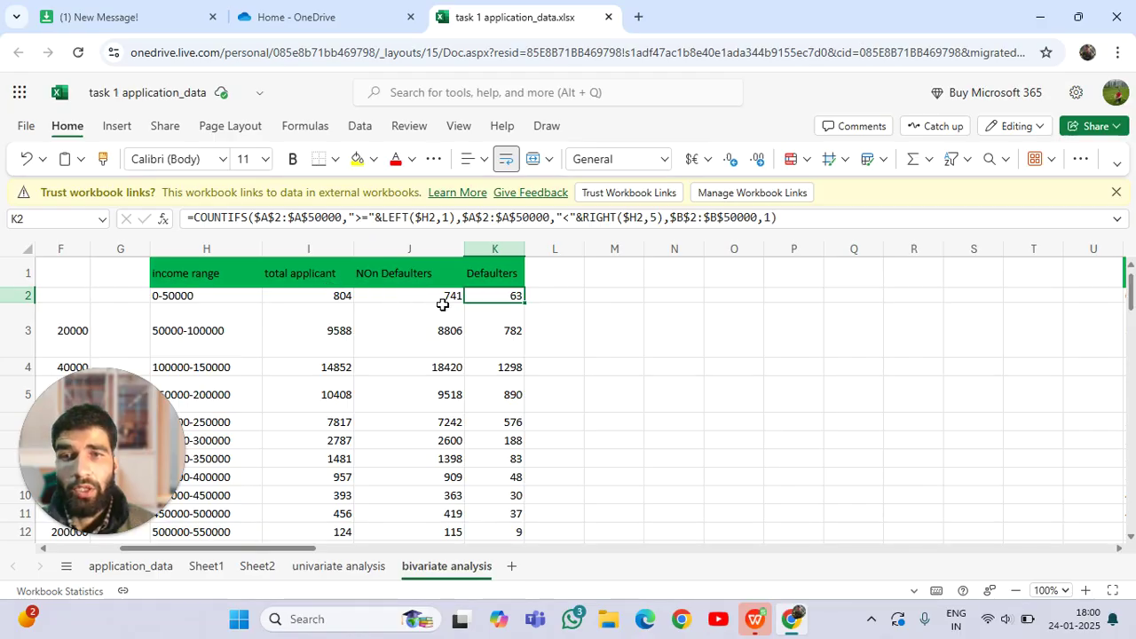
click(226, 297)
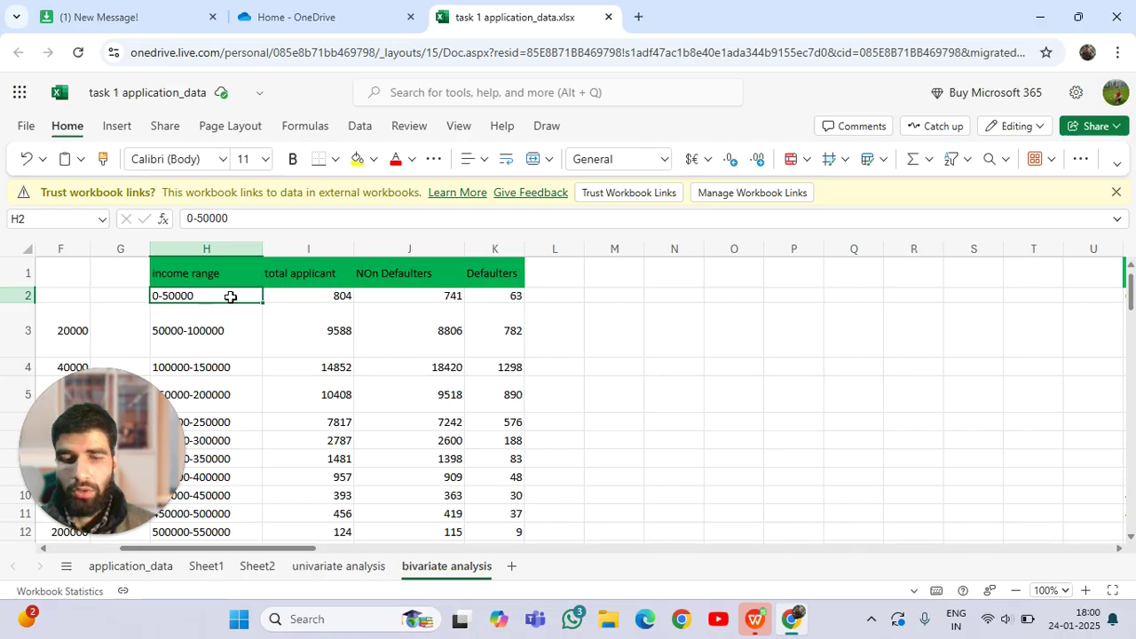
key(ctrl+shift+Down)
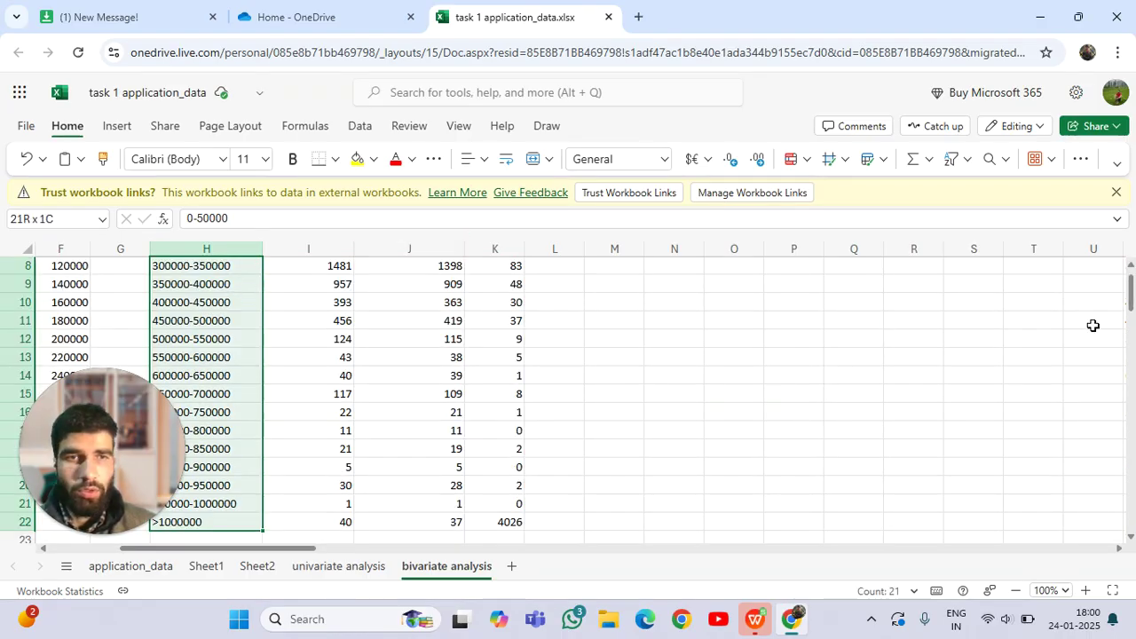
scroll(790, 313, up, 3)
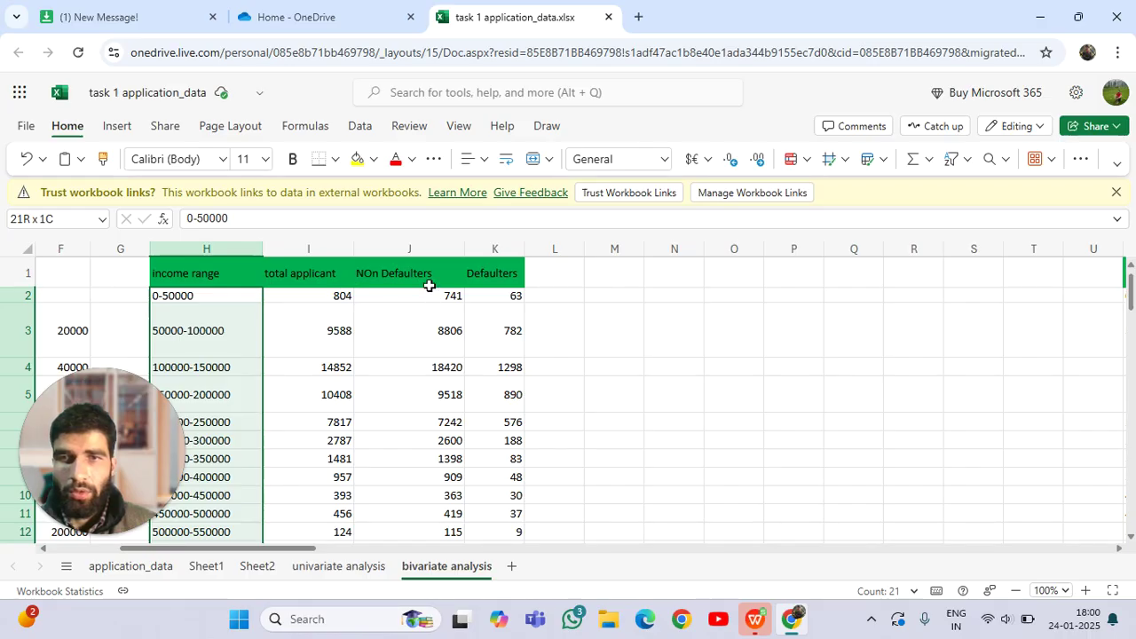
click(430, 282)
Insert a column chart from the income range, NOn Defaulters and Defaulters columns including headers, and place it beside the table.
click(227, 266)
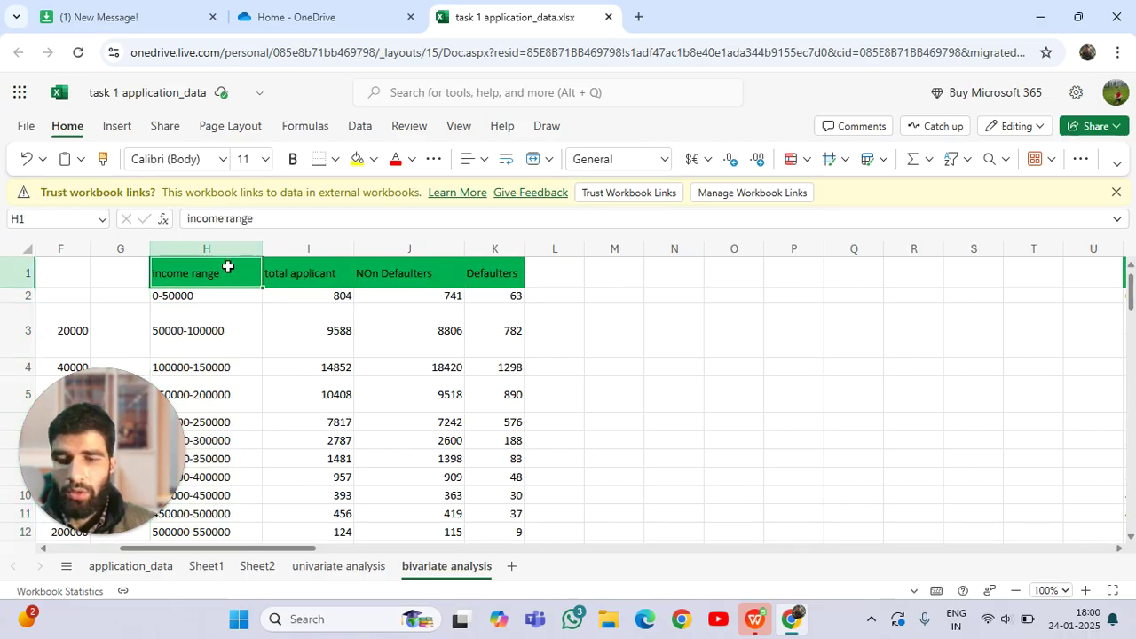
key(ctrl+shift+Down)
scroll(318, 305, up, 3)
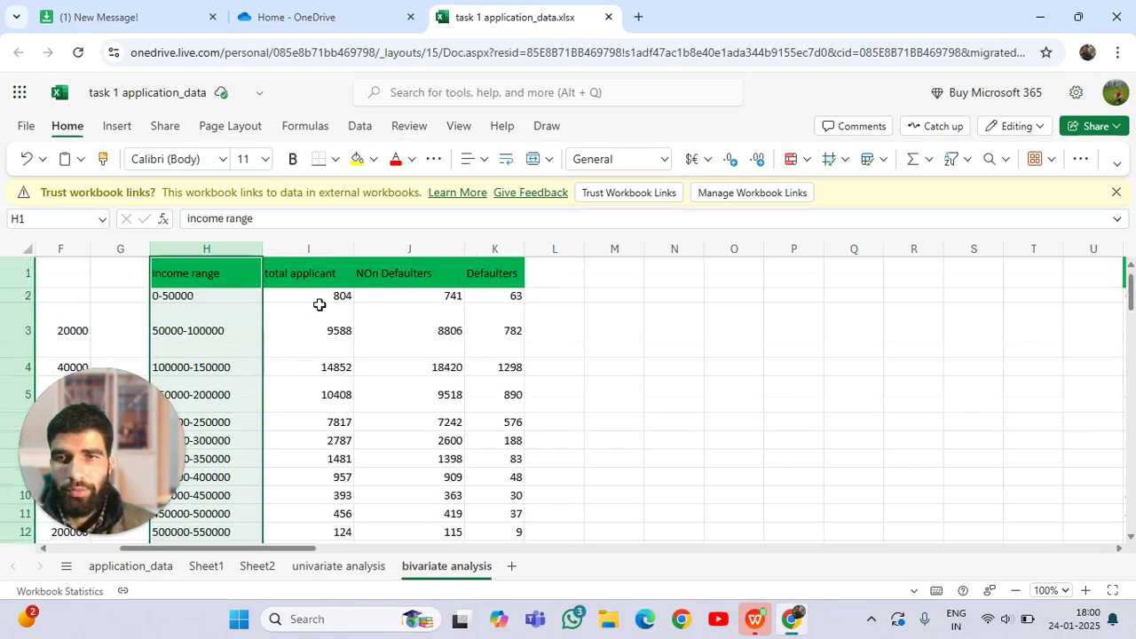
ctrl+click(419, 279)
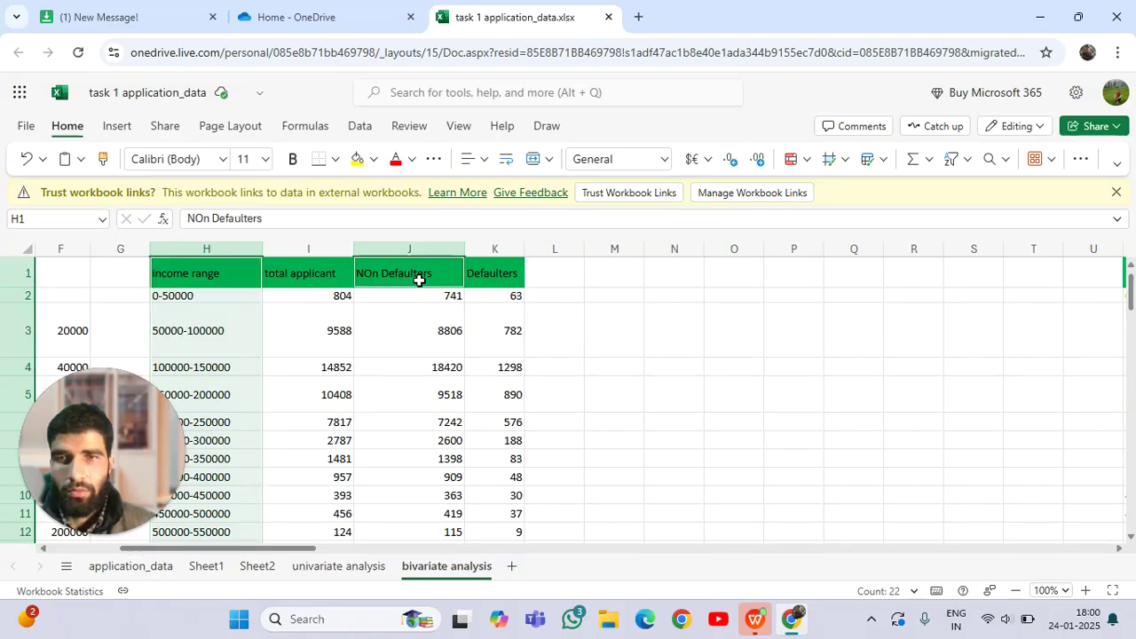
key(ctrl+shift+Down)
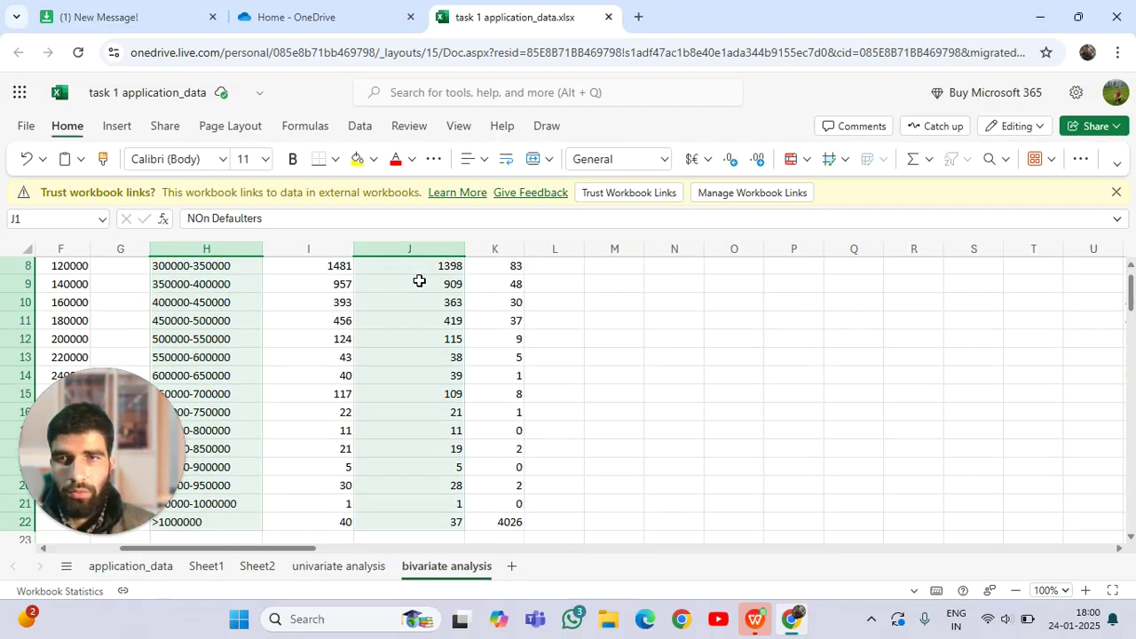
scroll(426, 320, up, 3)
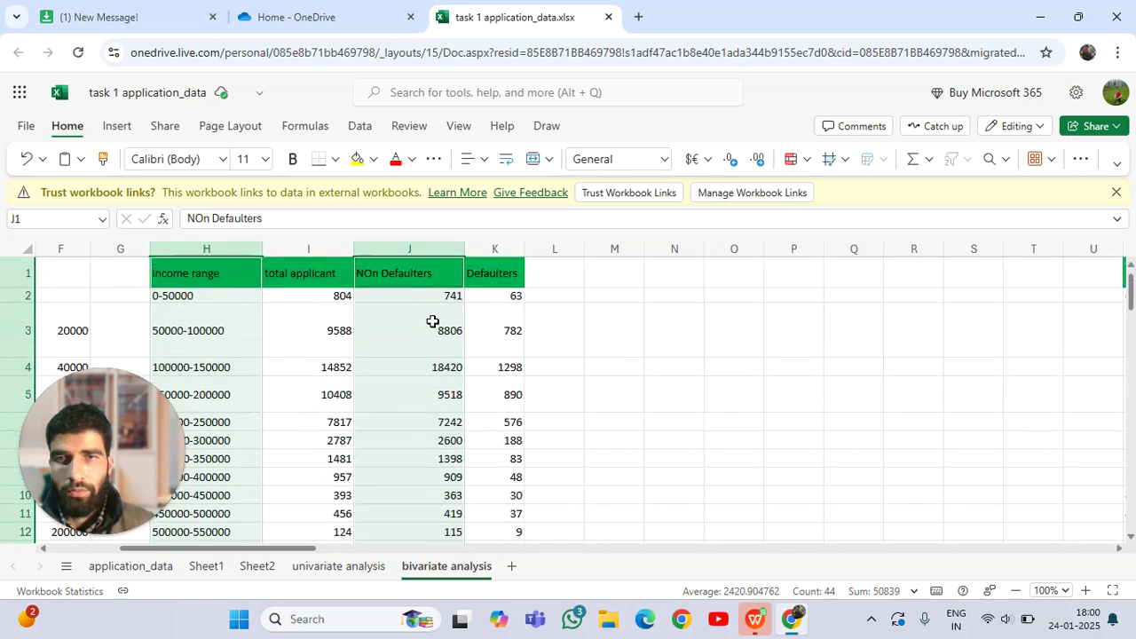
ctrl+click(500, 273)
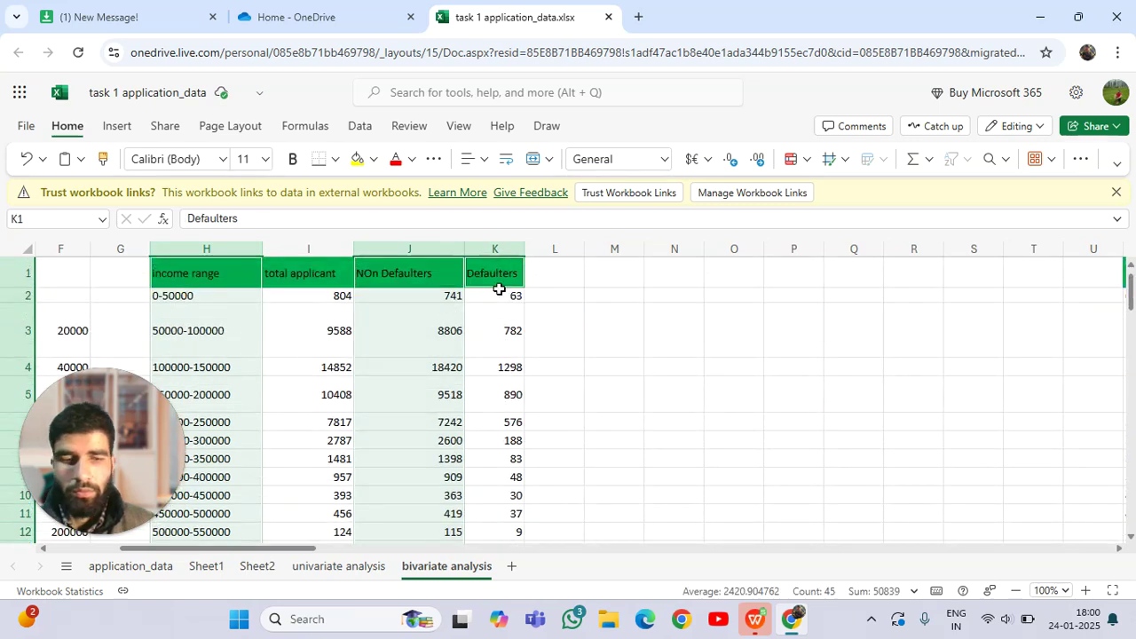
scroll(500, 284, down, 3)
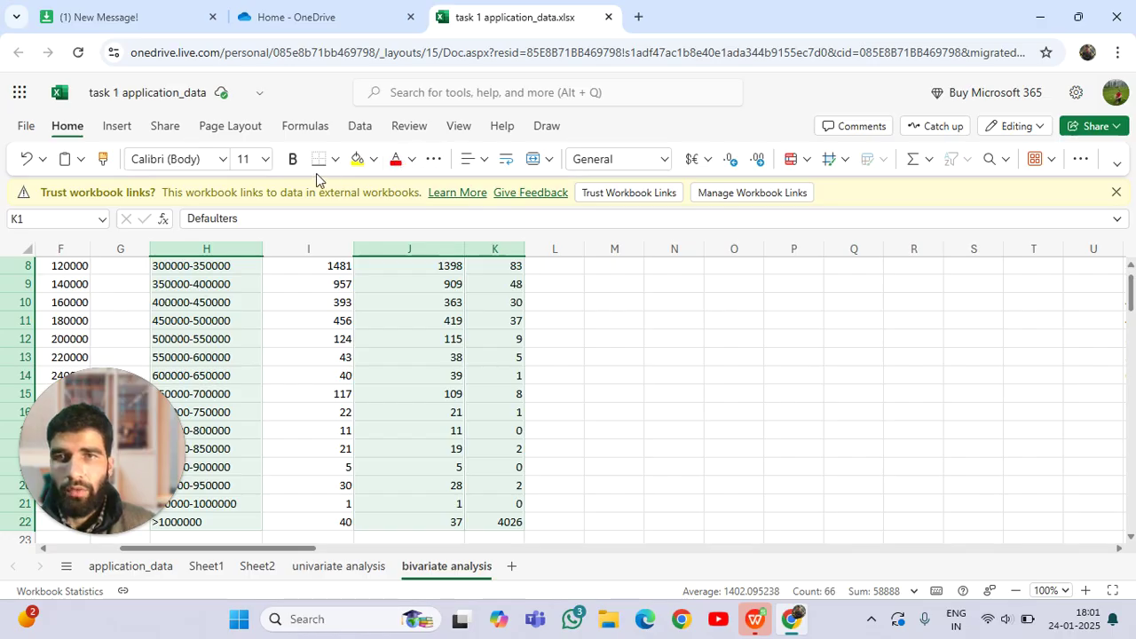
click(118, 128)
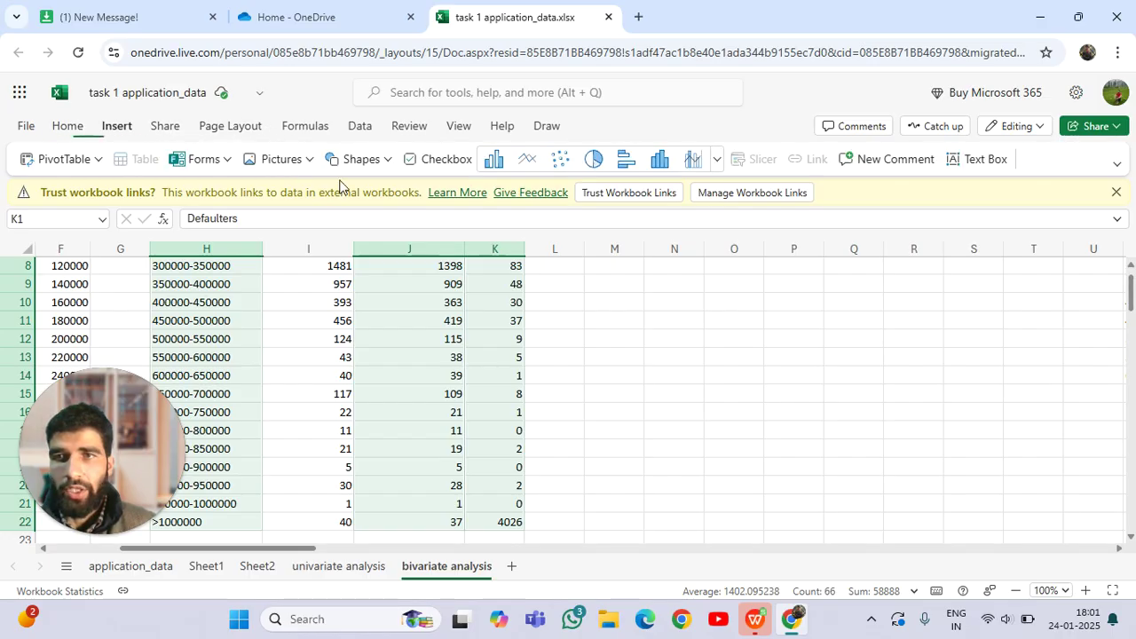
click(494, 159)
drag(656, 298, 821, 324)
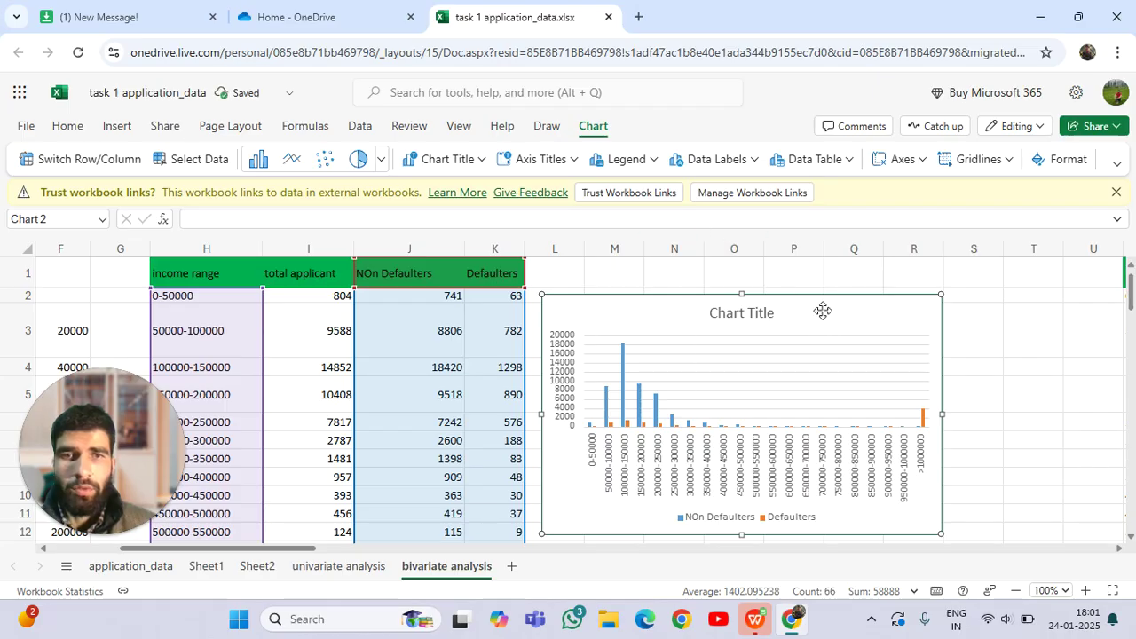
Enlarge the income range chart so that it spans about columns L to S and rows 2 to 12.
right_click(829, 316)
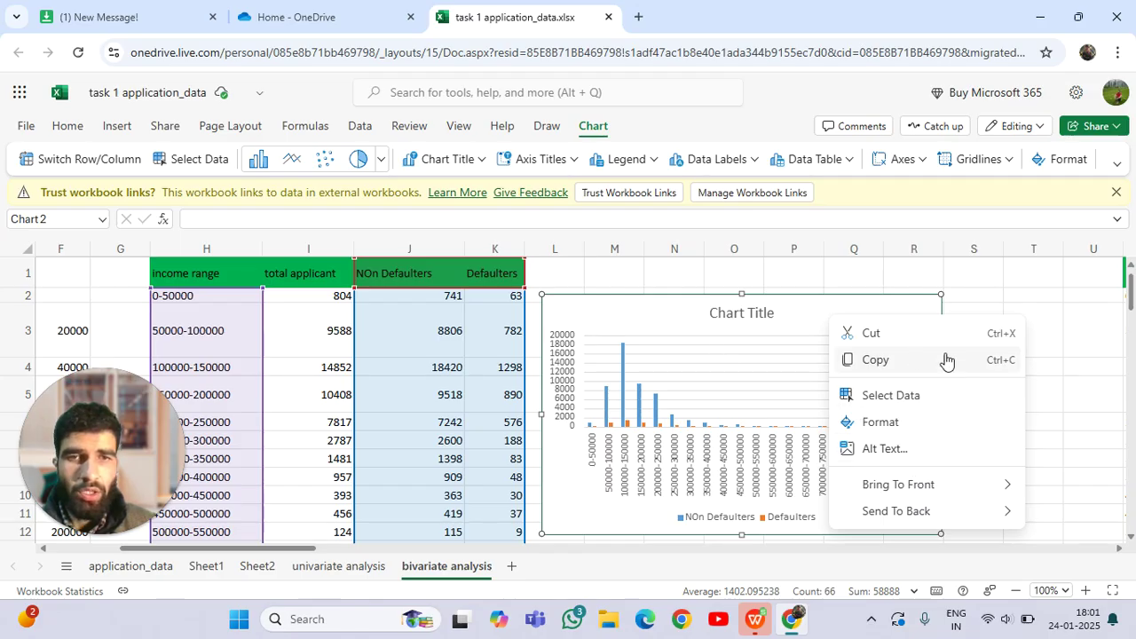
click(808, 316)
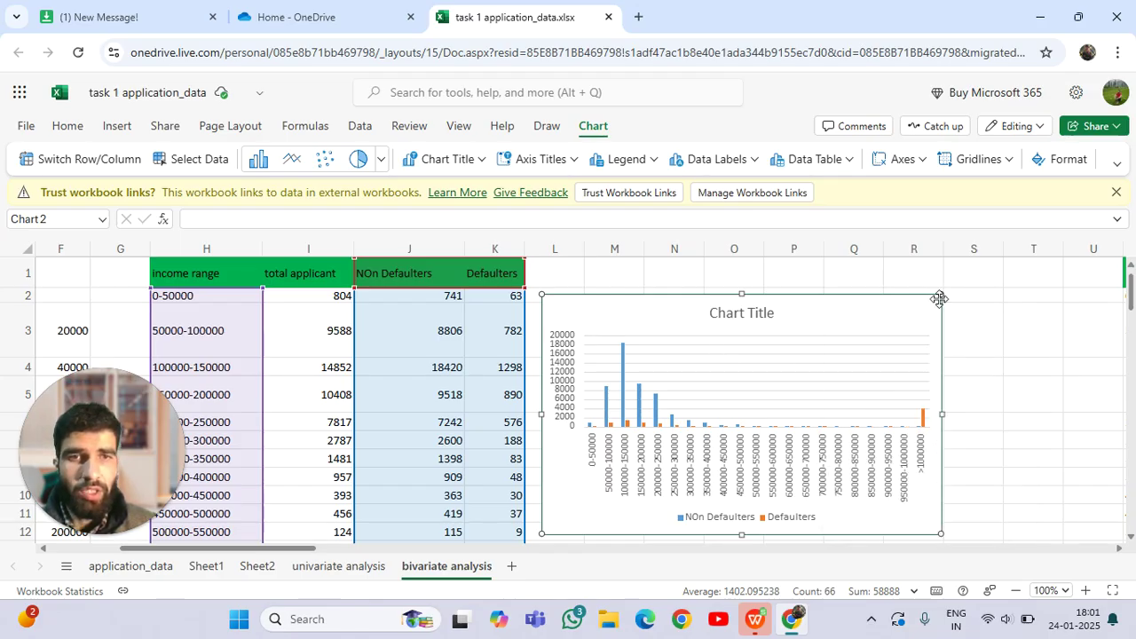
drag(939, 298, 974, 290)
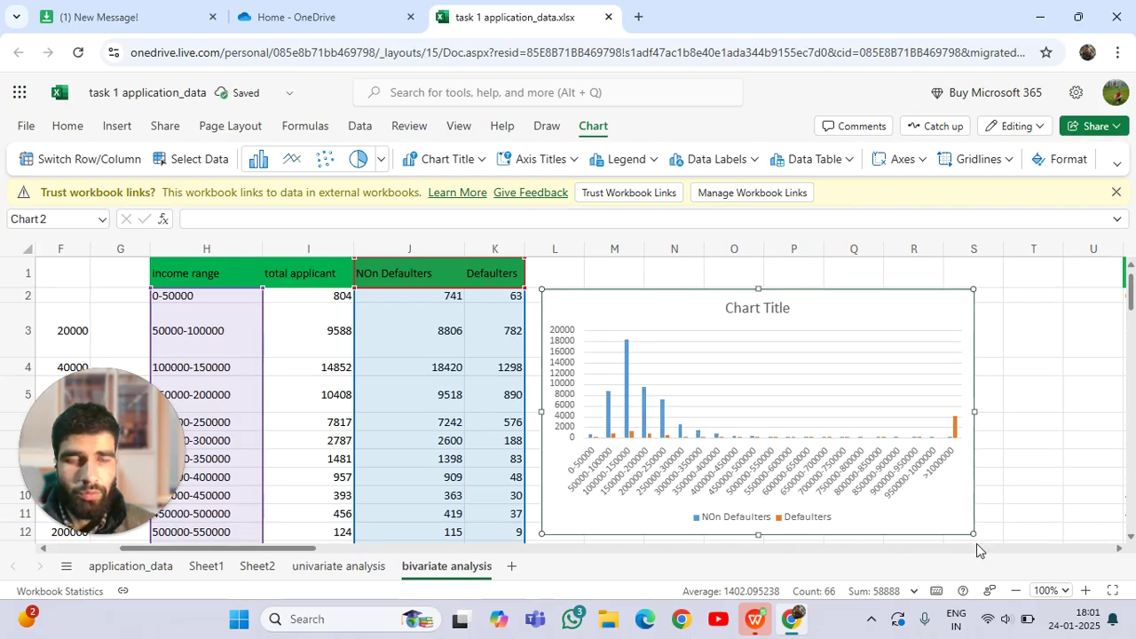
drag(972, 533, 1004, 535)
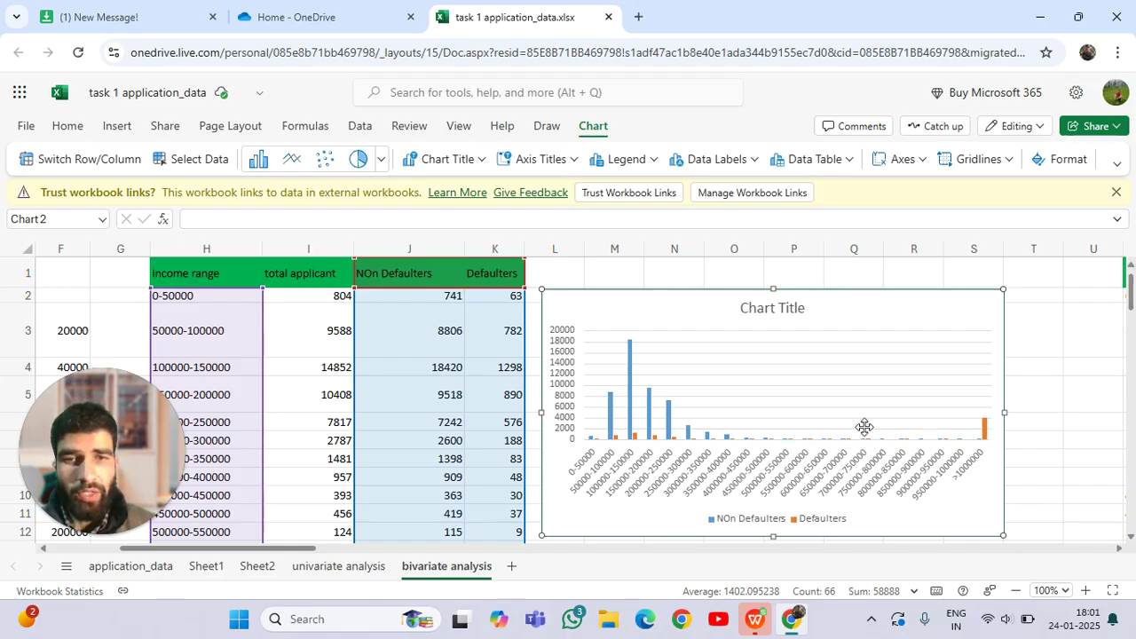
scroll(835, 417, down, 8)
scroll(682, 410, up, 6)
scroll(681, 413, down, 2)
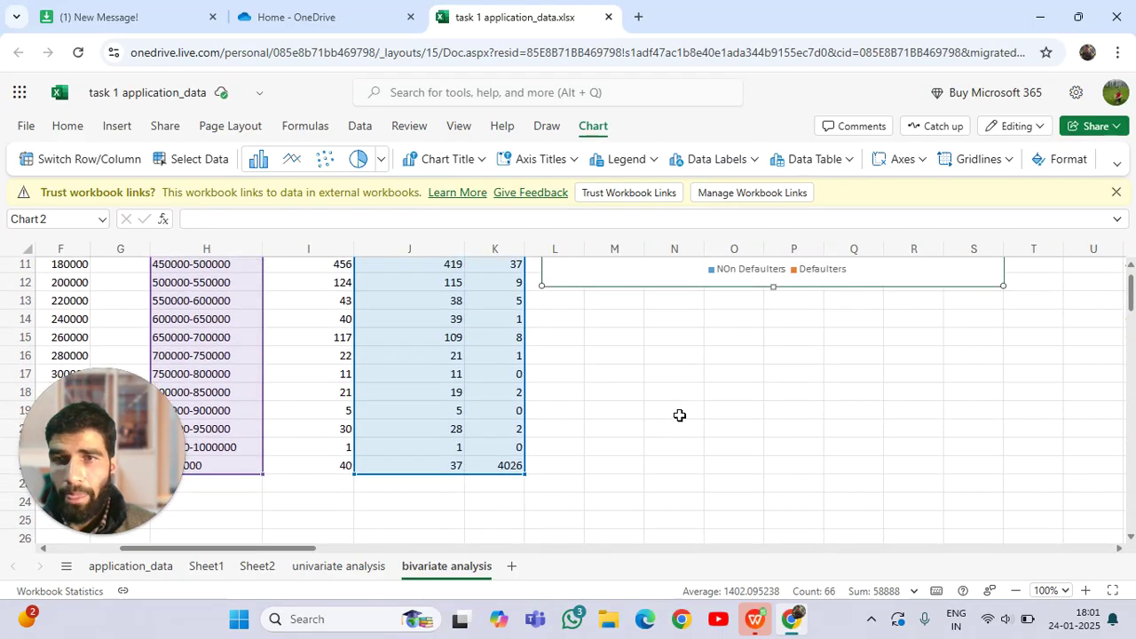
scroll(679, 416, up, 2)
scroll(522, 447, down, 2)
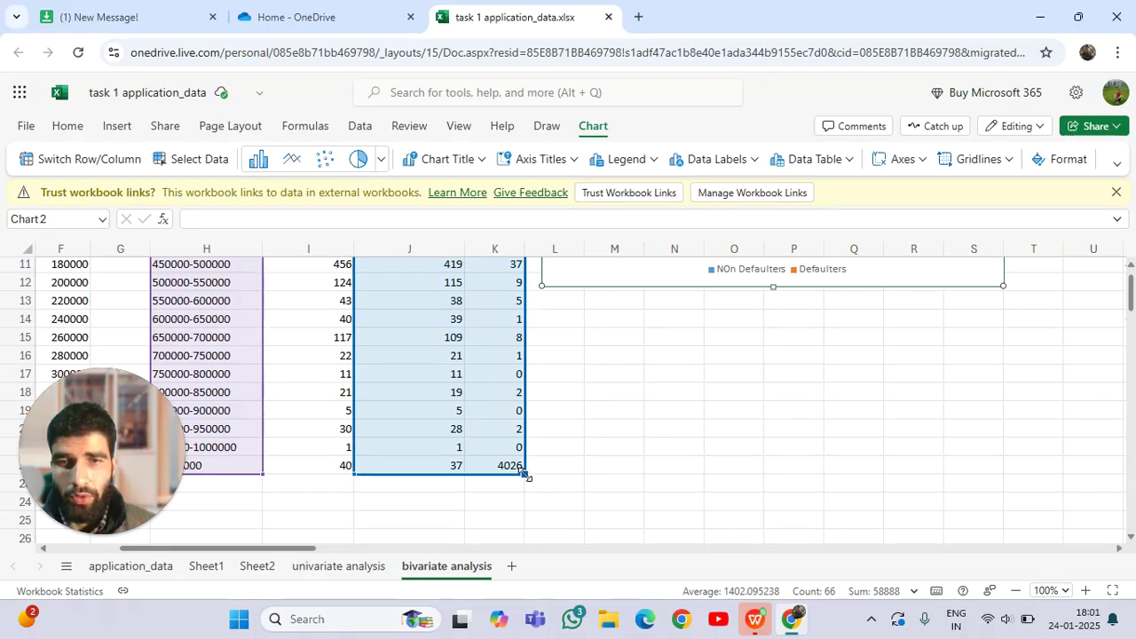
drag(526, 473, 529, 265)
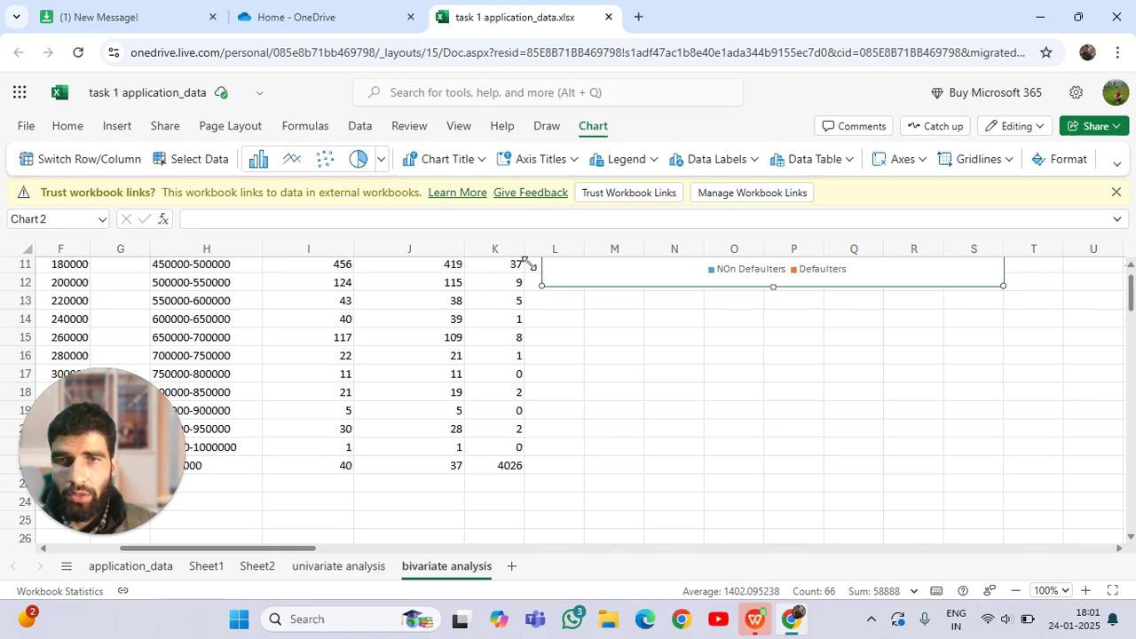
key(ctrl+z)
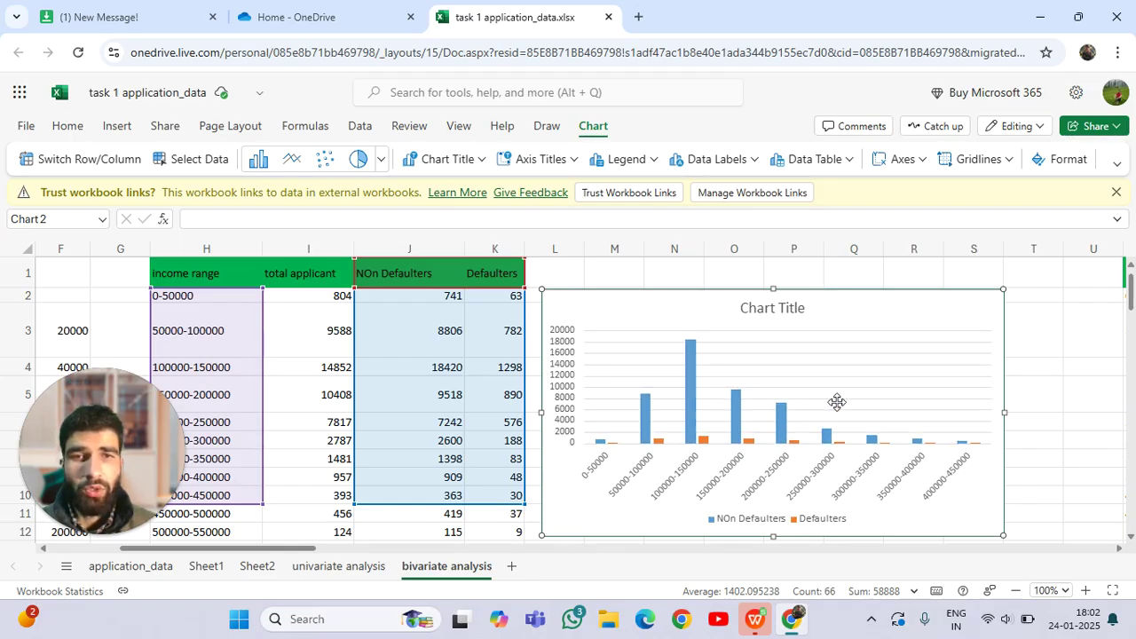
drag(893, 314, 905, 329)
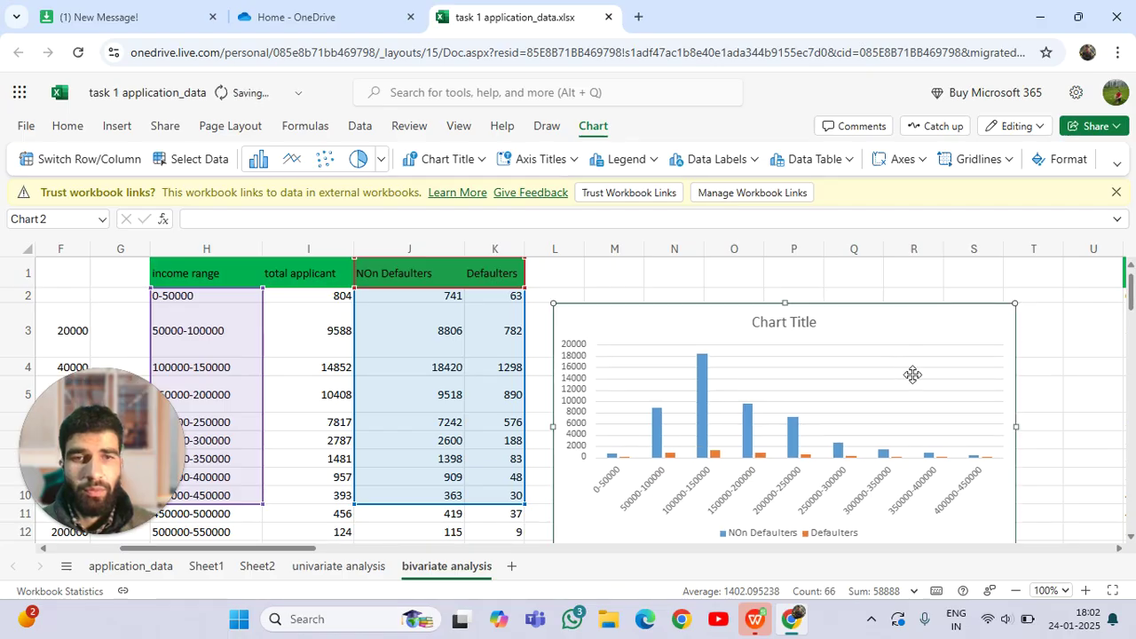
Examine the new income range column chart, comparing the defaulter and non-defaulter bars across the ranges.
scroll(878, 393, down, 2)
scroll(876, 404, up, 2)
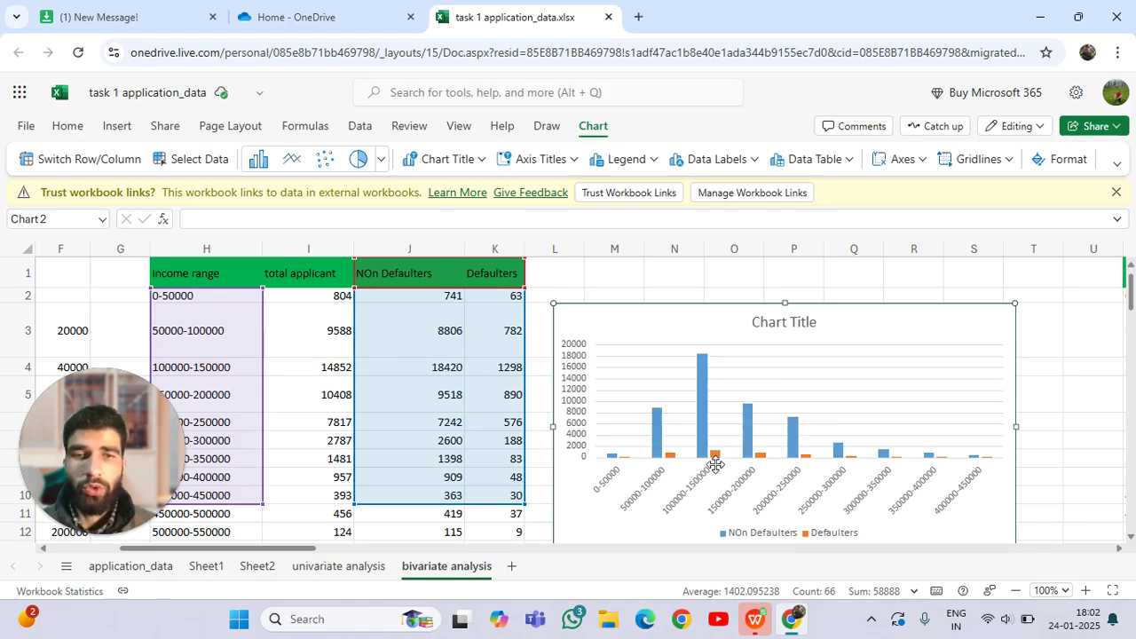
mouse_move(712, 427)
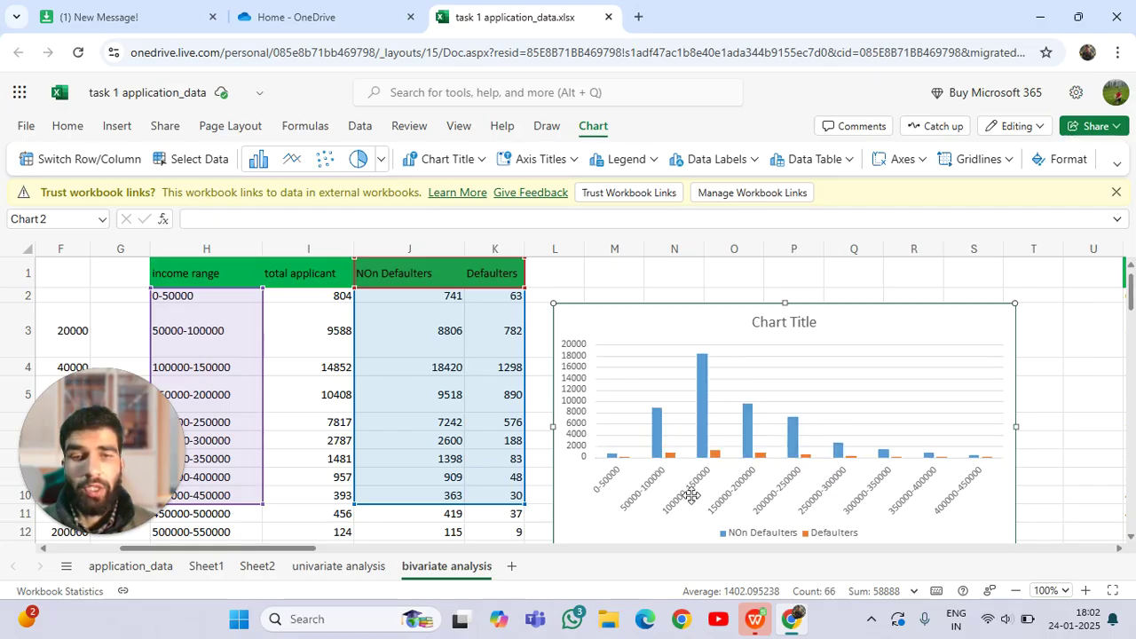
mouse_move(718, 461)
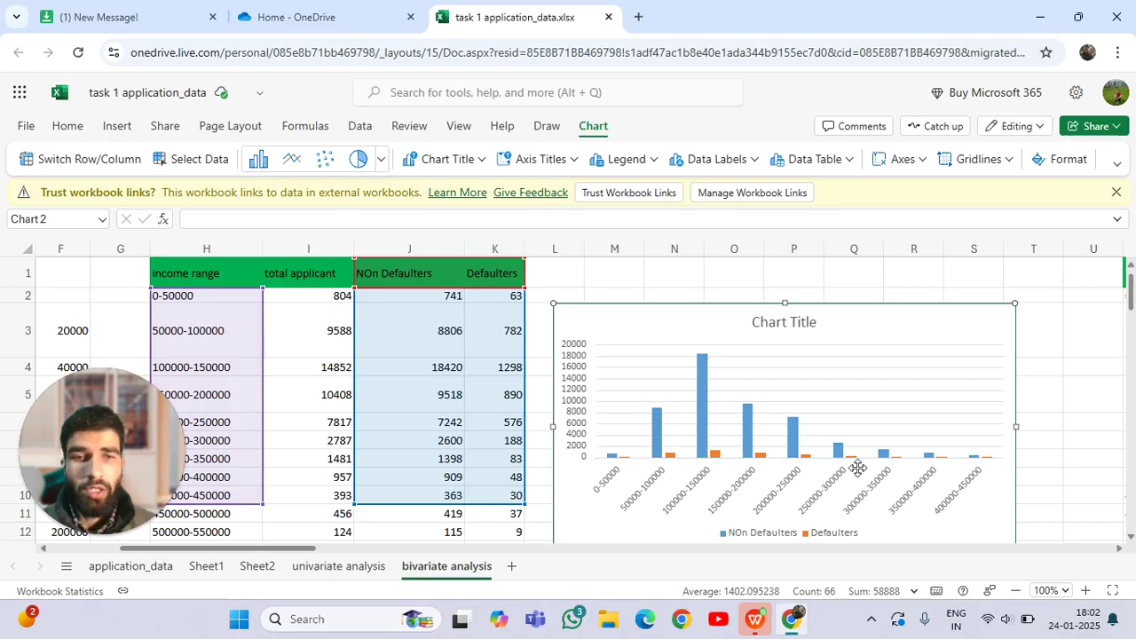
Review the existing INCOME RANGE VS DEFAULTERS & NON DEFAULTERS bar chart, its source table and the conclusion note above it.
drag(290, 550, 469, 580)
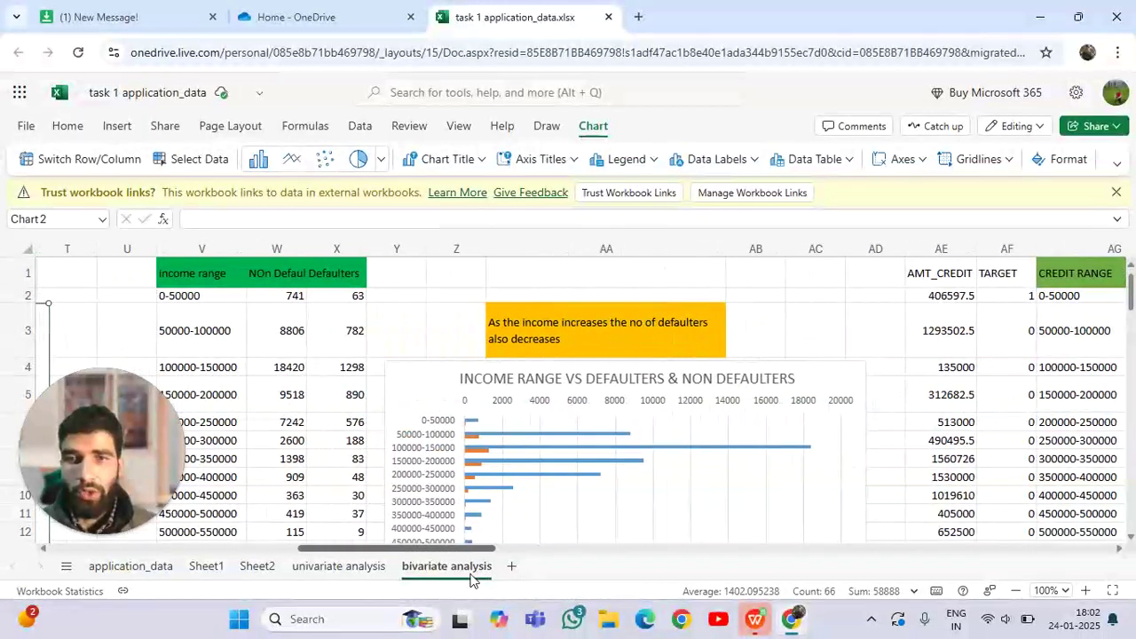
scroll(560, 502, down, 1)
scroll(560, 503, up, 1)
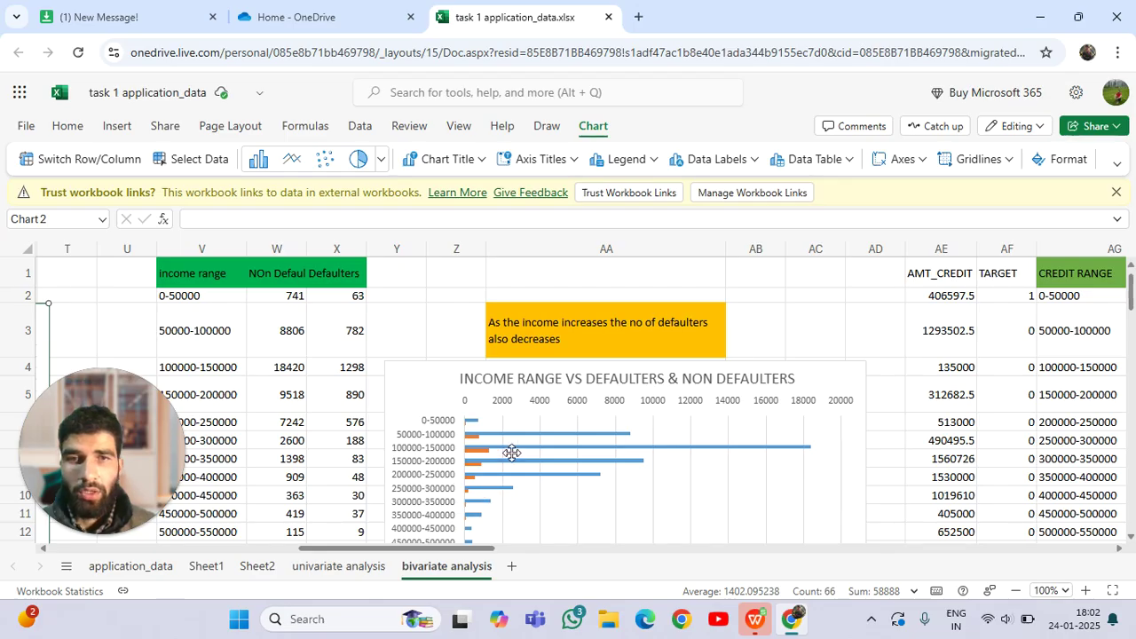
scroll(513, 453, down, 2)
scroll(511, 451, up, 2)
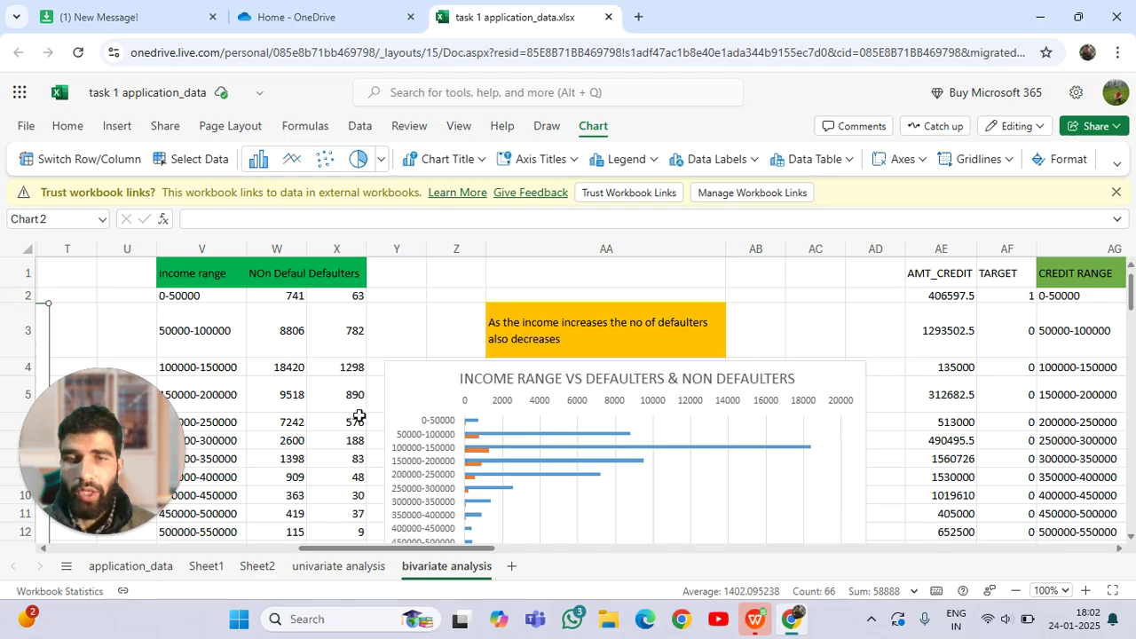
scroll(543, 493, down, 1)
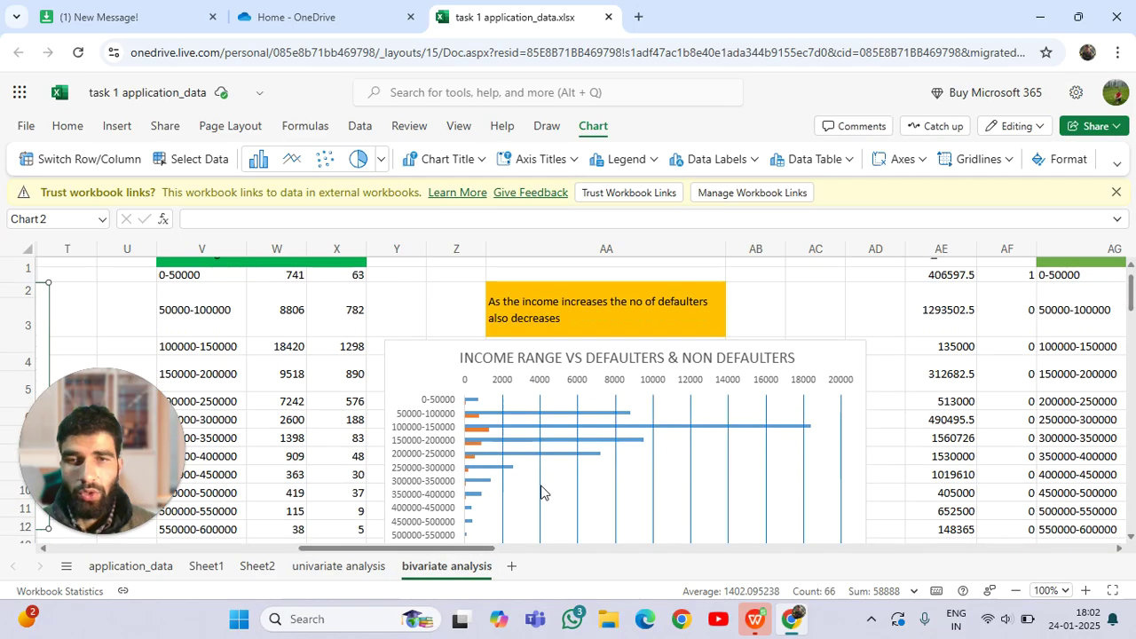
scroll(543, 492, down, 1)
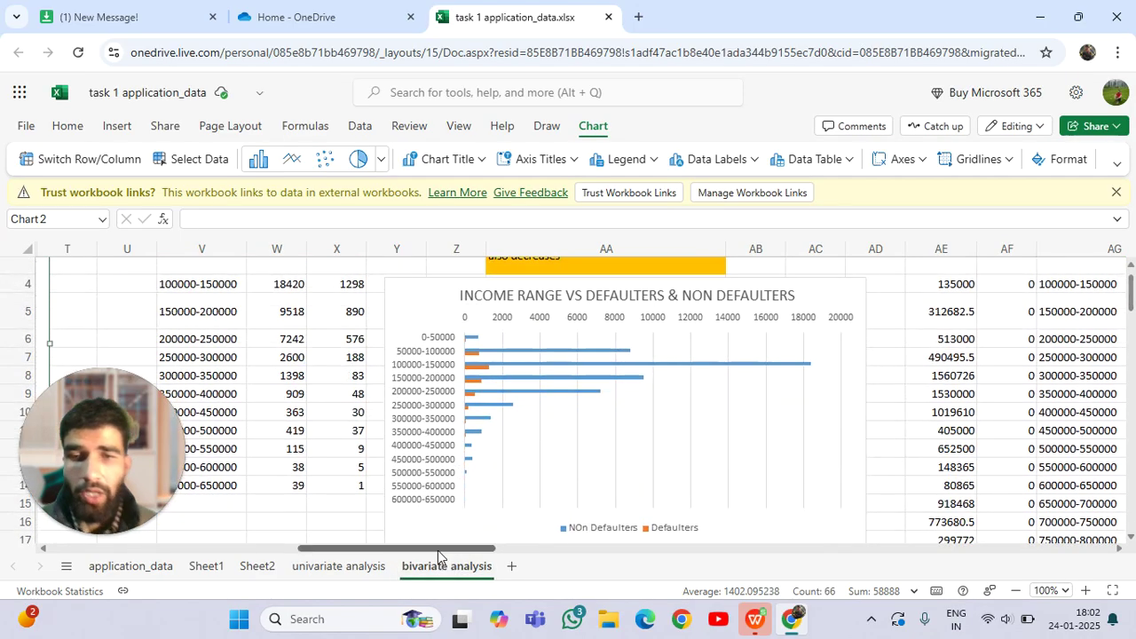
Review the CREDIT RANGE table, its AMT_CREDIT and TARGET columns, and the AMT CREDITED VS DEFAULTERS & NON-DEFAULTERS chart.
drag(434, 552, 601, 560)
scroll(690, 453, up, 1)
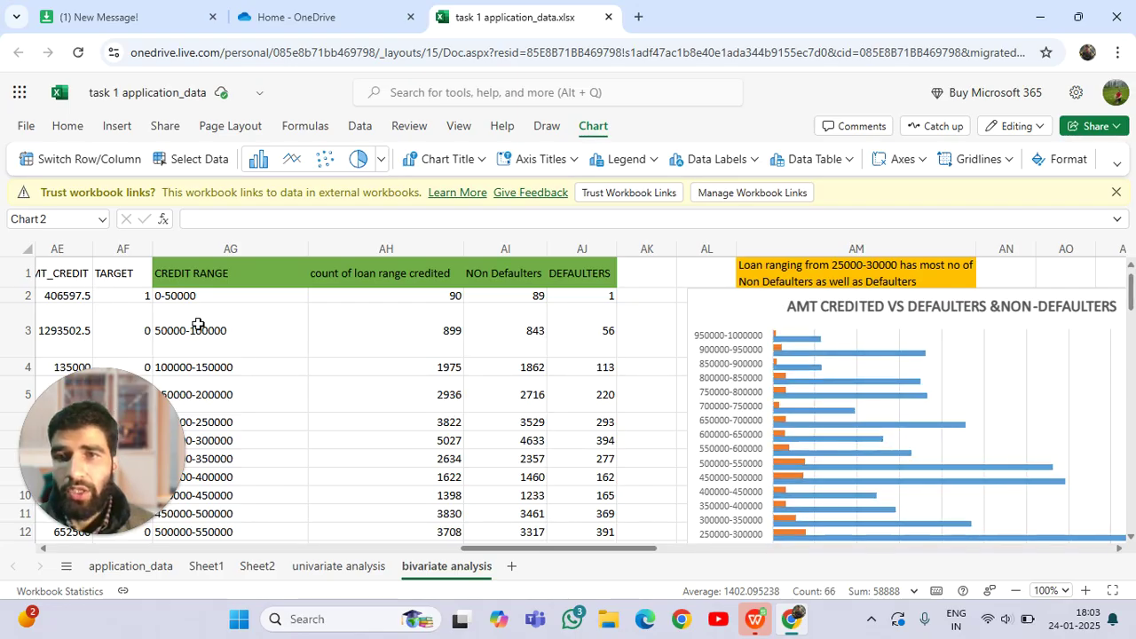
drag(516, 550, 470, 563)
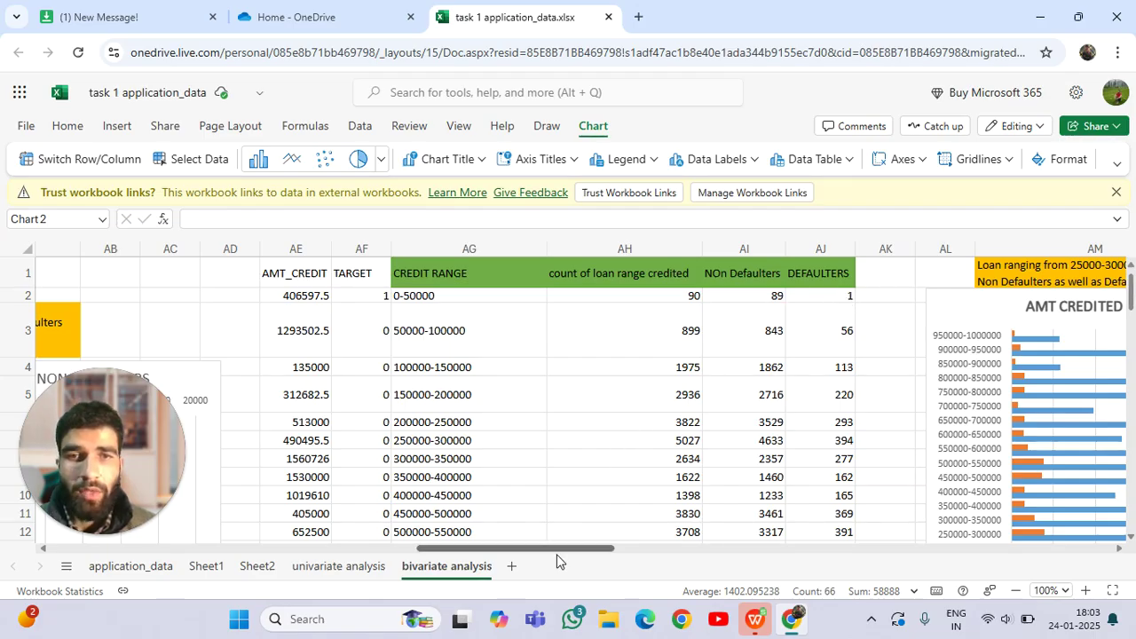
drag(559, 550, 647, 554)
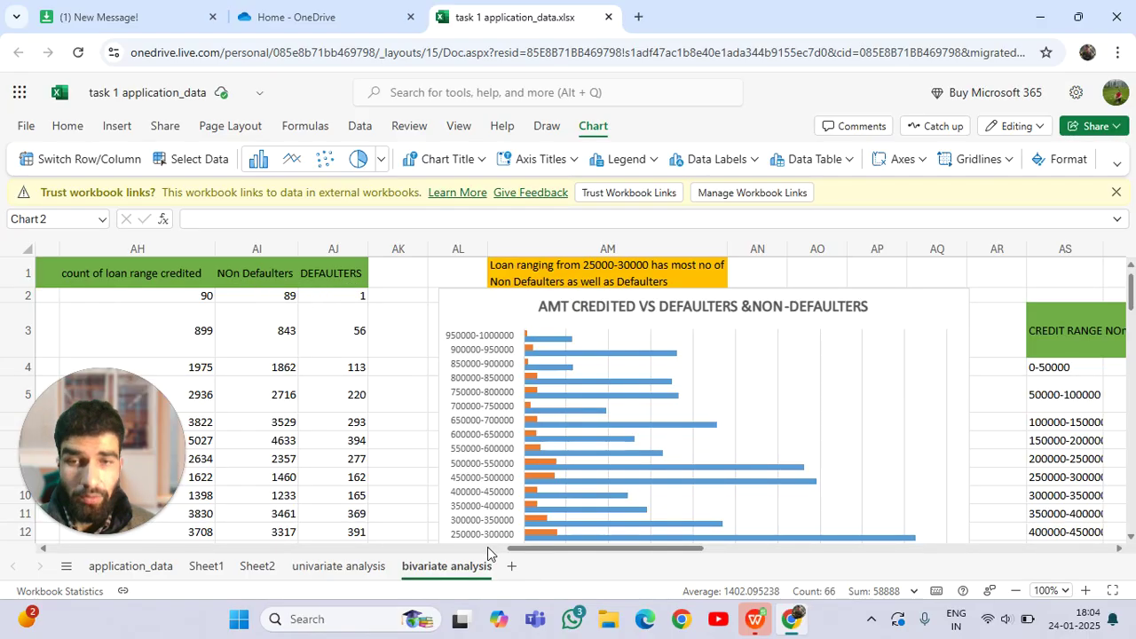
Examine the AGE and TARGET columns and inspect the ROUND formula in AX2 that converts days into age.
drag(533, 549, 700, 568)
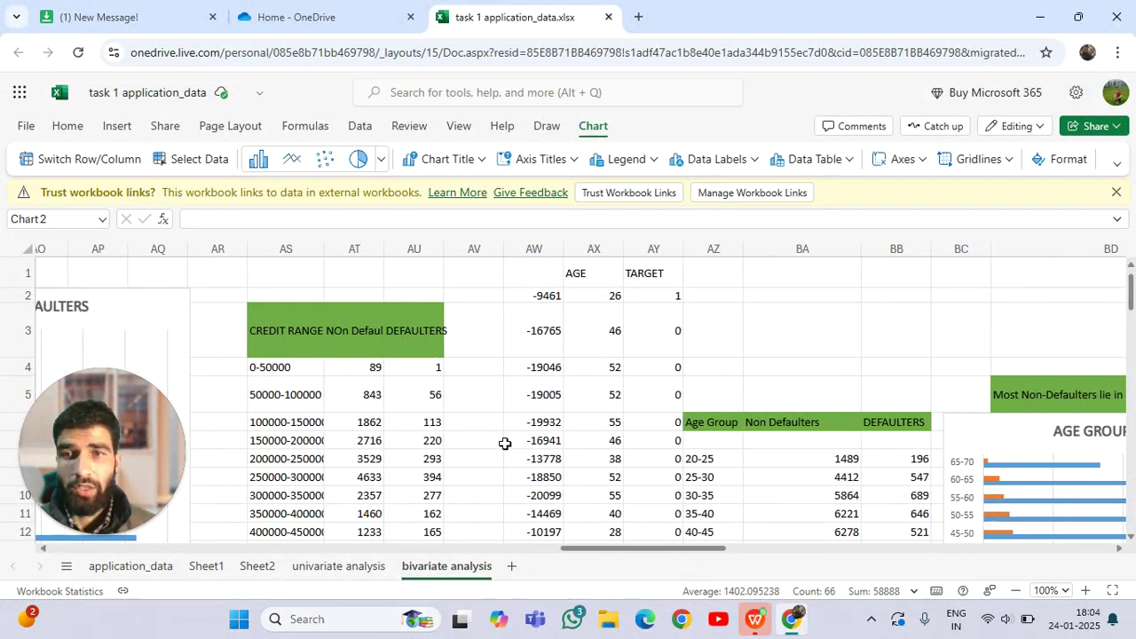
scroll(505, 444, down, 1)
scroll(504, 444, up, 1)
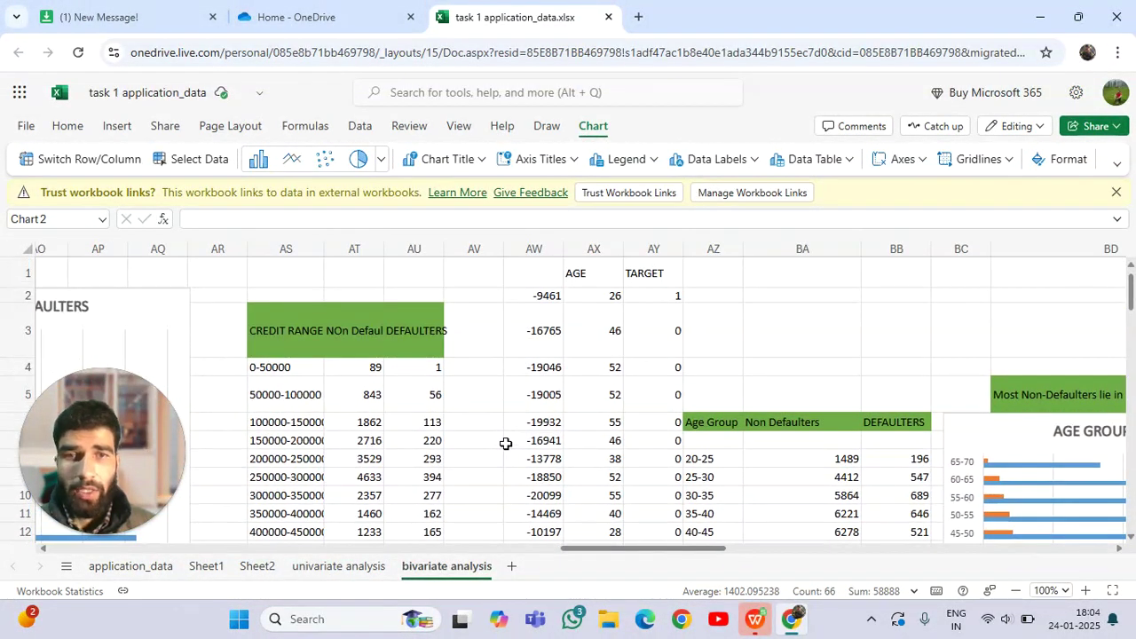
scroll(380, 401, down, 2)
scroll(385, 407, up, 1)
scroll(385, 406, up, 1)
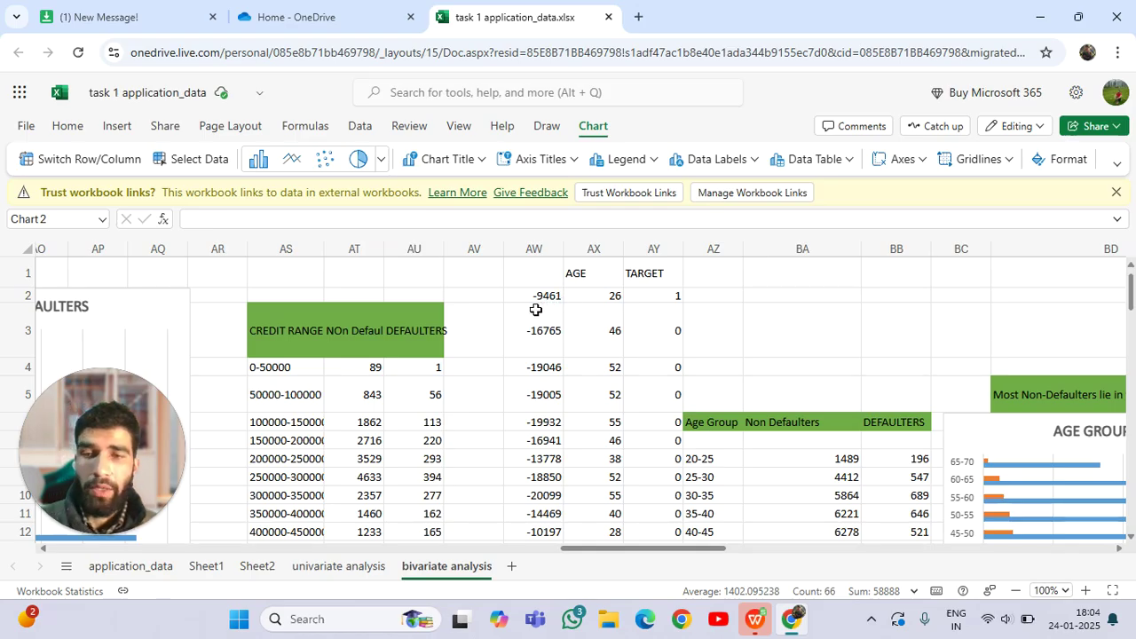
double_click(592, 297)
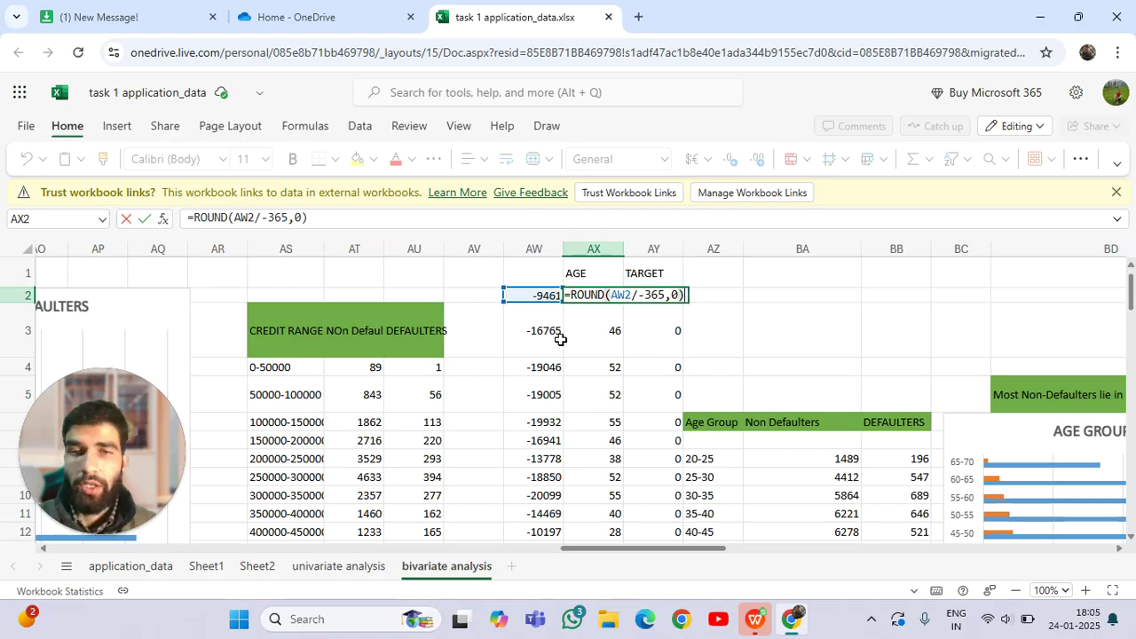
key(ctrl+Return)
Review the Age Group table of defaulters and non-defaulters and its AGE GROUP VS DEFAULTERS AND NON-DEFAULTERS chart.
scroll(729, 338, down, 1)
scroll(728, 339, down, 3)
scroll(726, 340, up, 3)
scroll(726, 340, down, 2)
scroll(725, 382, up, 3)
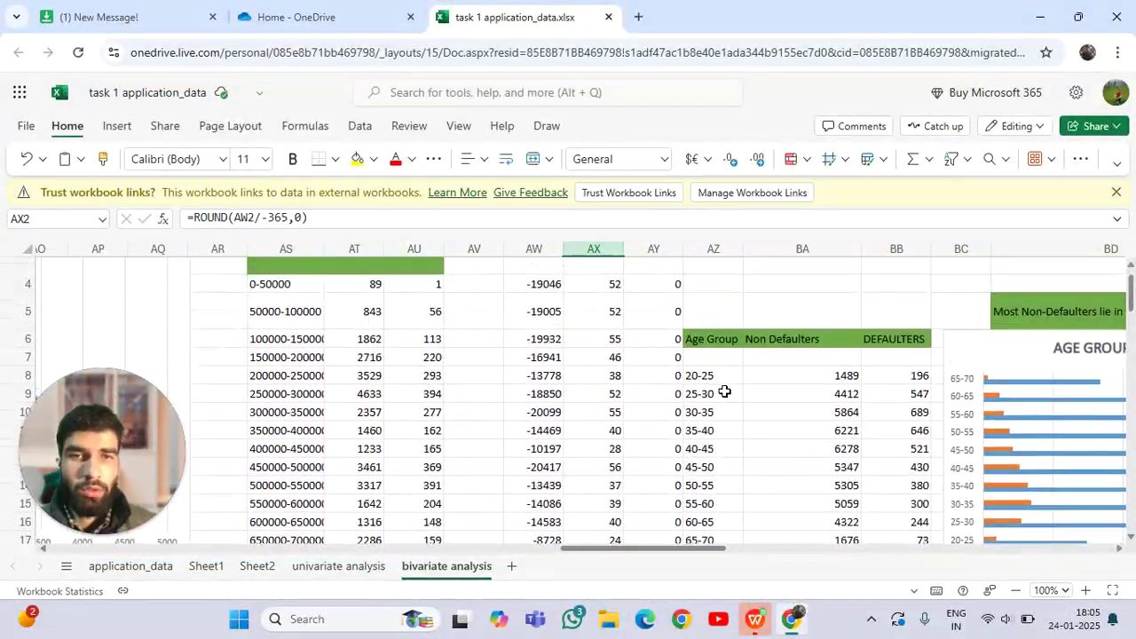
scroll(647, 400, down, 2)
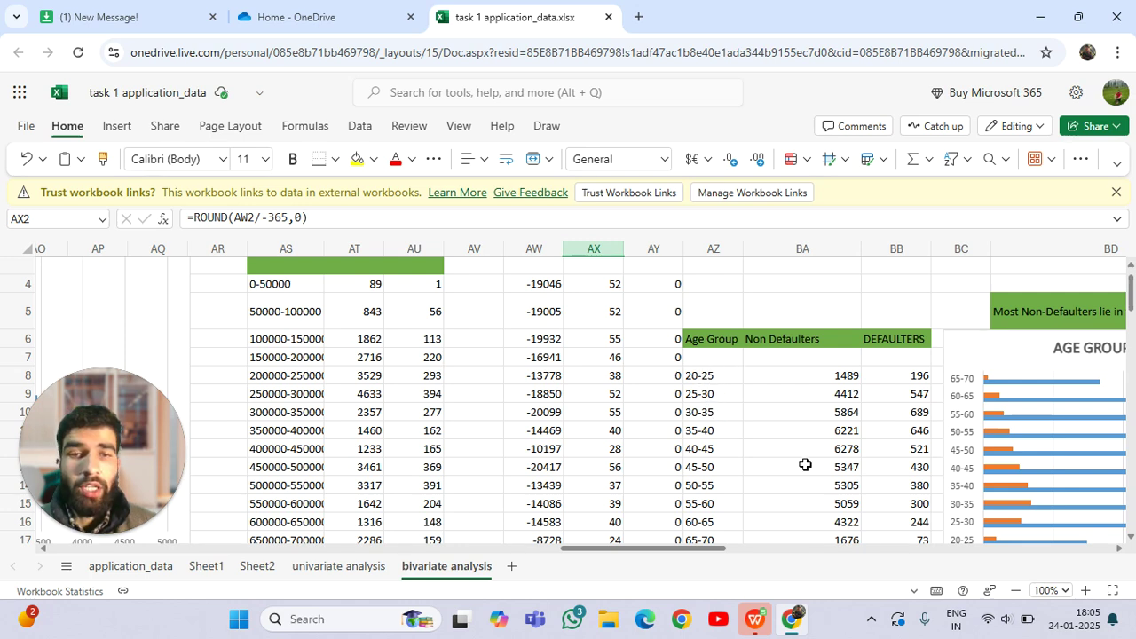
drag(679, 551, 727, 550)
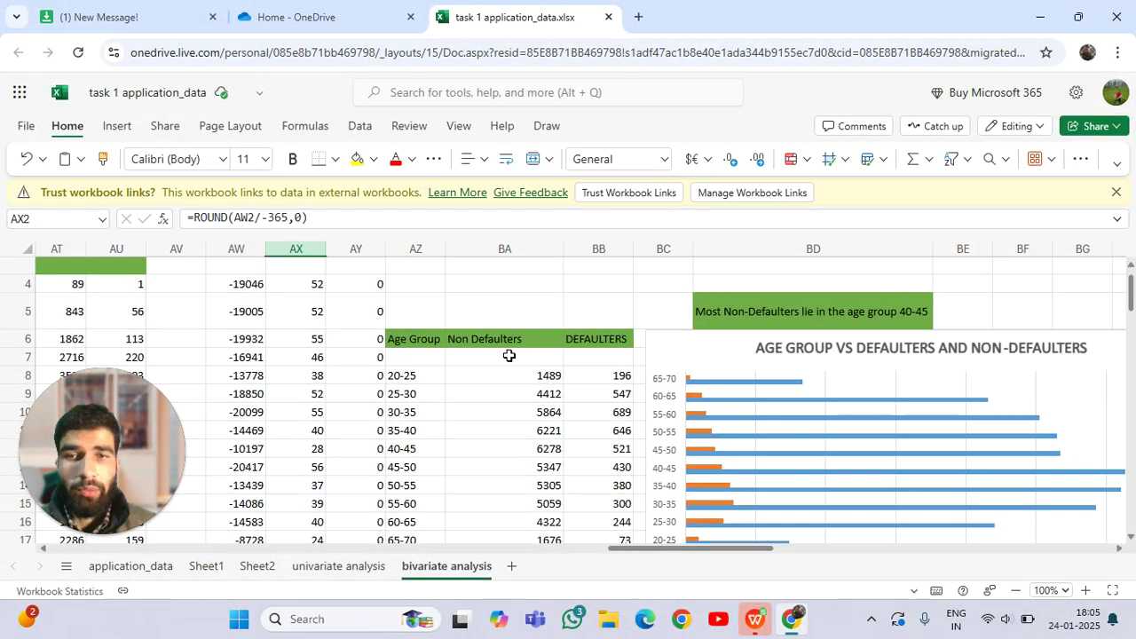
Review the NAME_FAMILY_STATUS and TARGET columns, the family status category table and the FAMILY STATUS/TARGET chart.
drag(751, 553, 863, 569)
scroll(819, 470, up, 1)
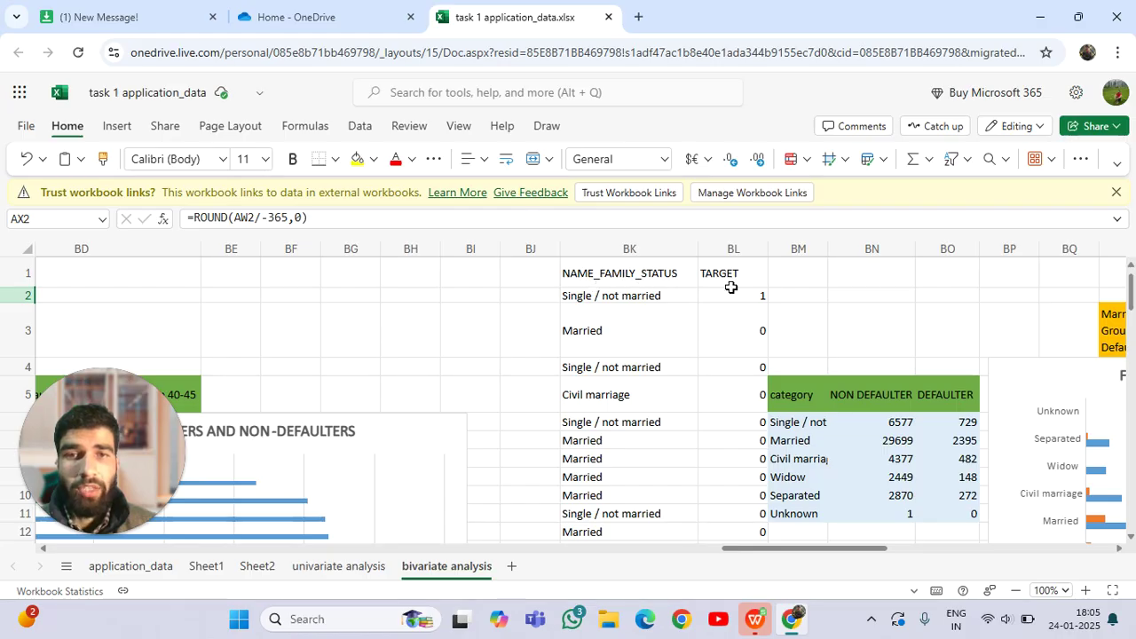
drag(844, 556, 932, 552)
scroll(683, 383, down, 1)
scroll(682, 380, up, 1)
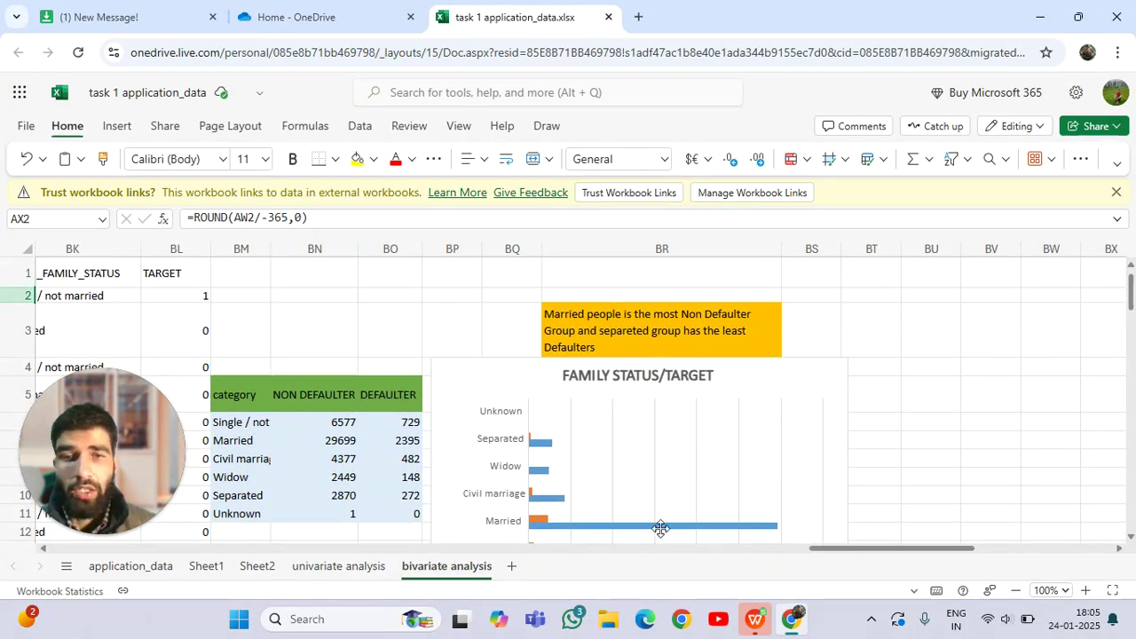
drag(882, 557, 815, 556)
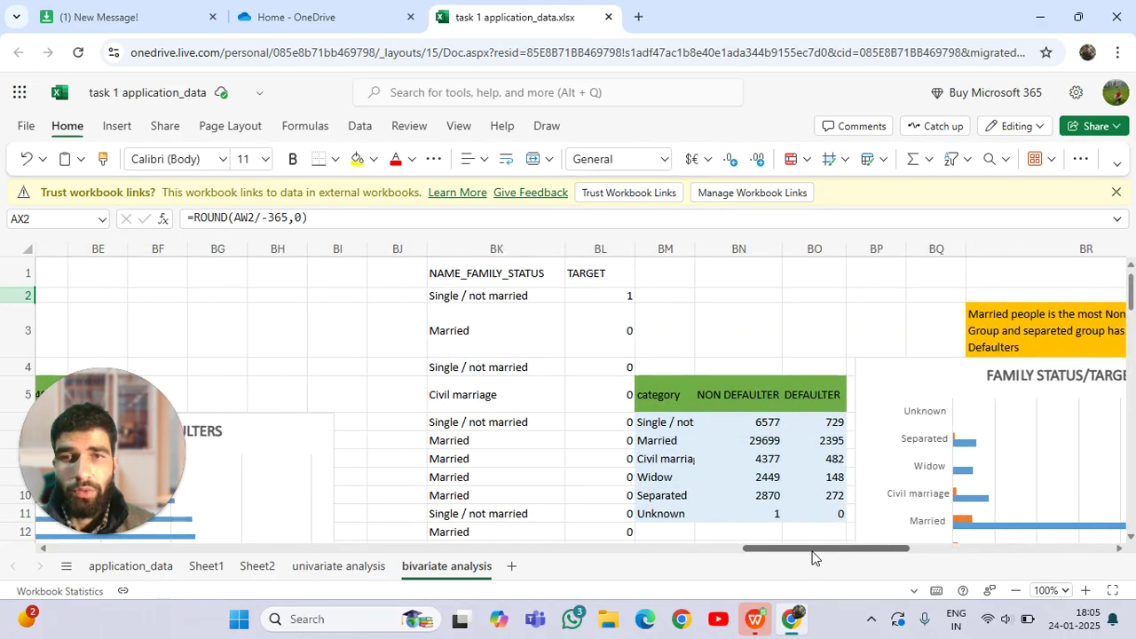
scroll(571, 520, down, 1)
scroll(220, 358, up, 1)
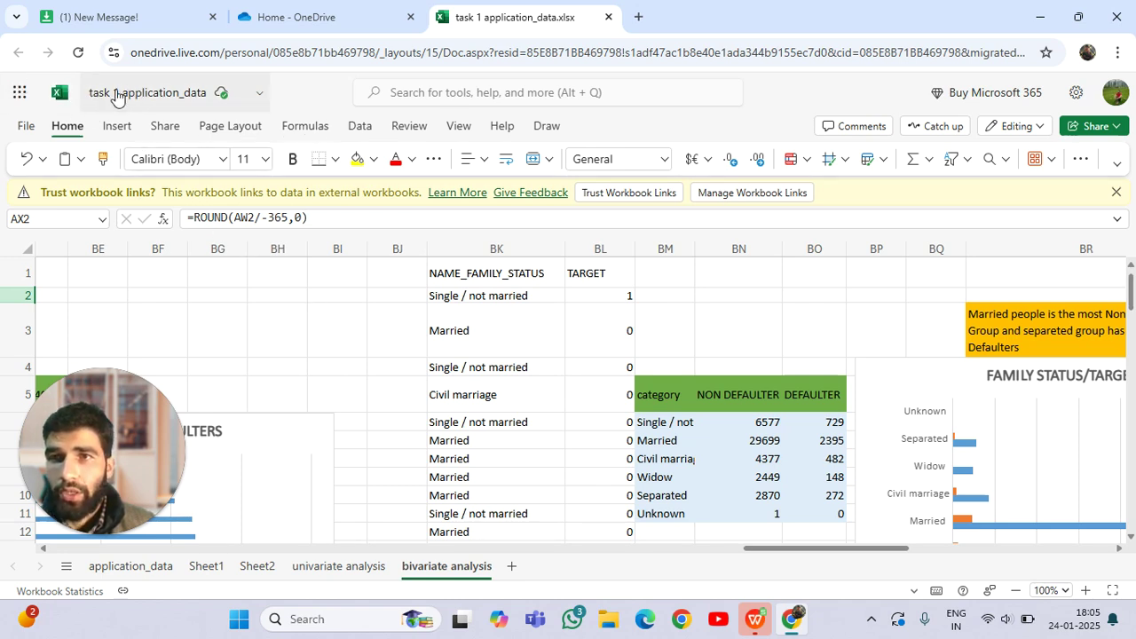
Open previous_application.xlsx from the recently opened workbooks.
click(26, 131)
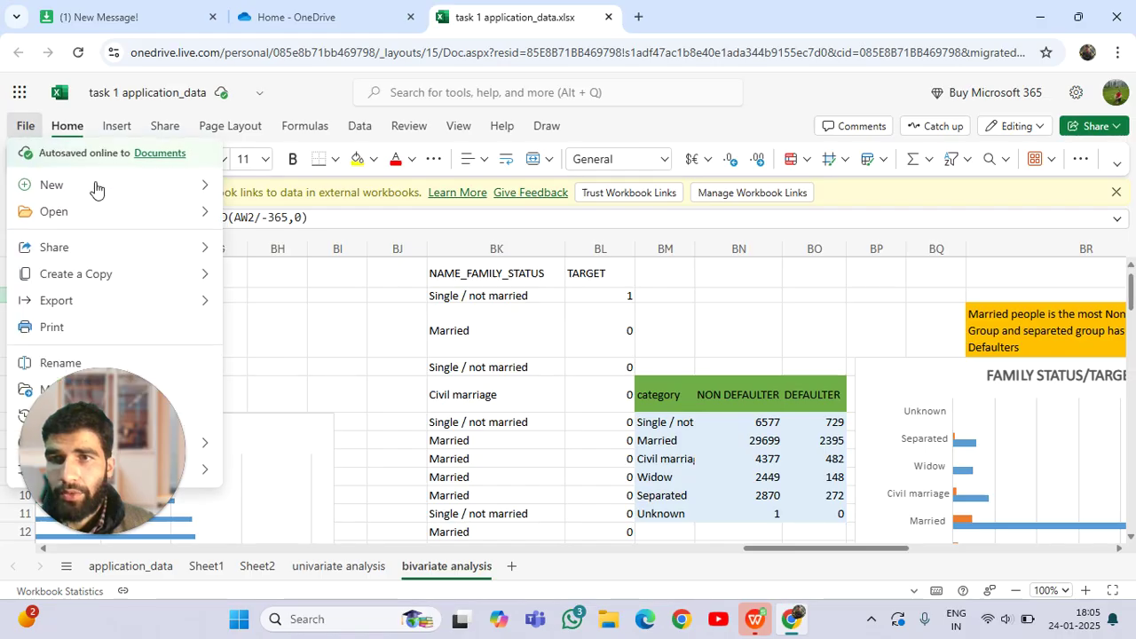
click(207, 217)
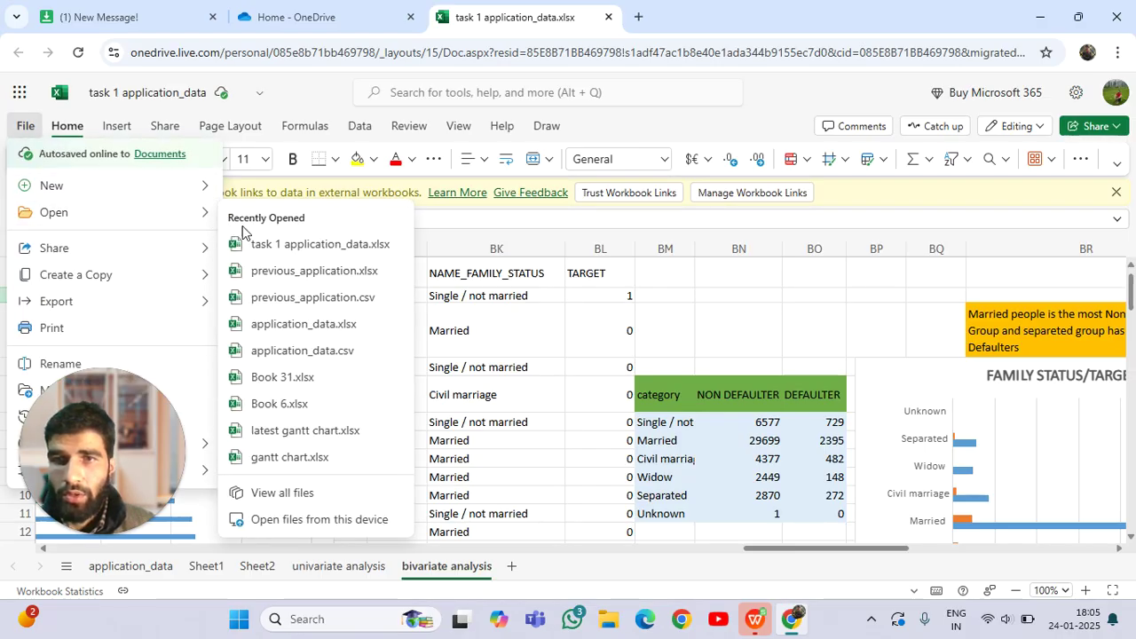
click(313, 272)
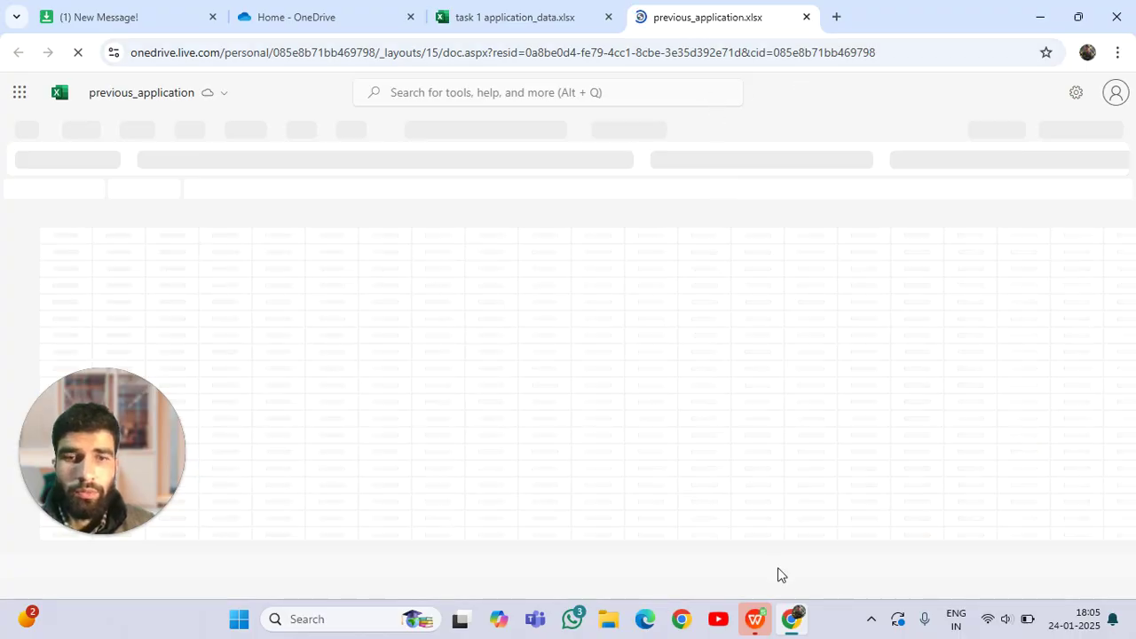
Switch to the workbook in WPS Office and review the family status chart and income range table on the bivariate analysis sheet.
click(757, 620)
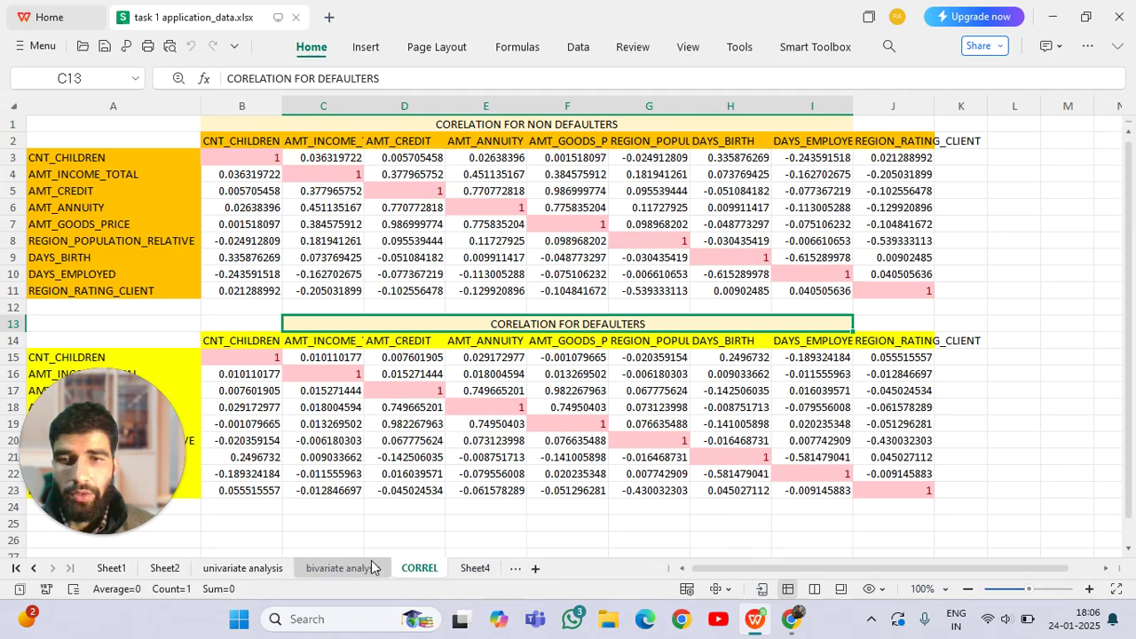
click(343, 568)
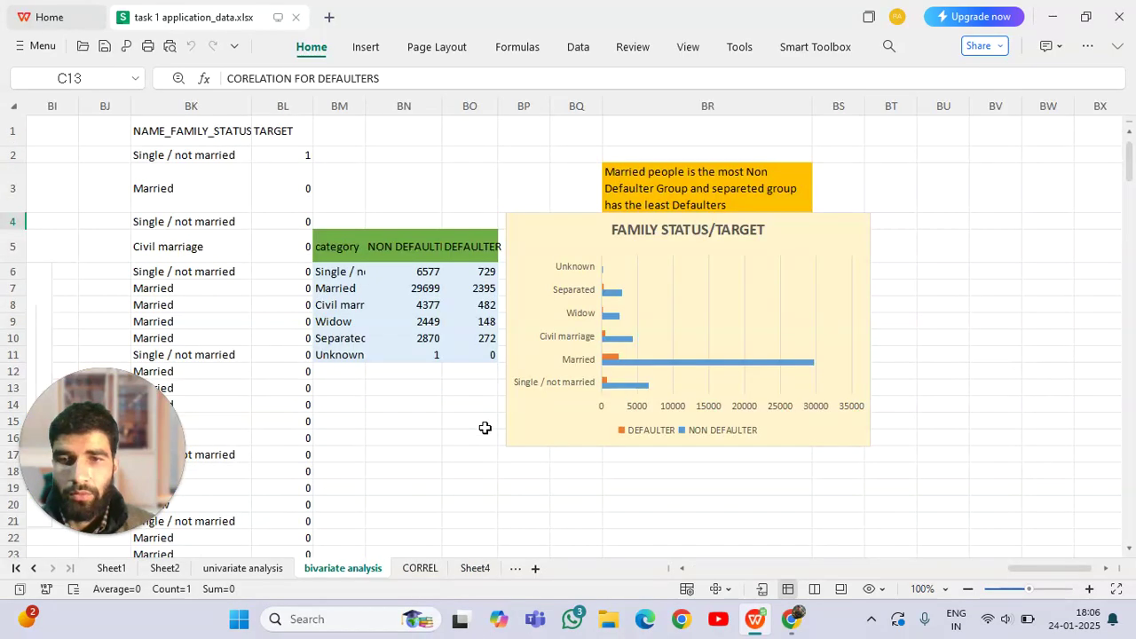
scroll(557, 375, down, 1)
scroll(555, 377, up, 1)
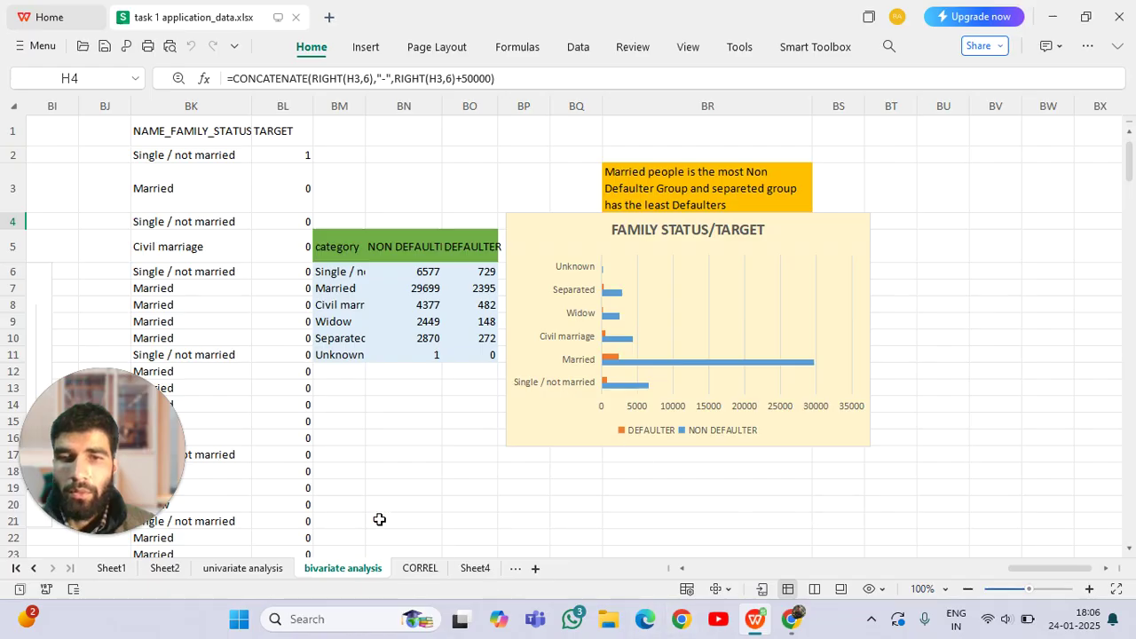
drag(1014, 567, 608, 549)
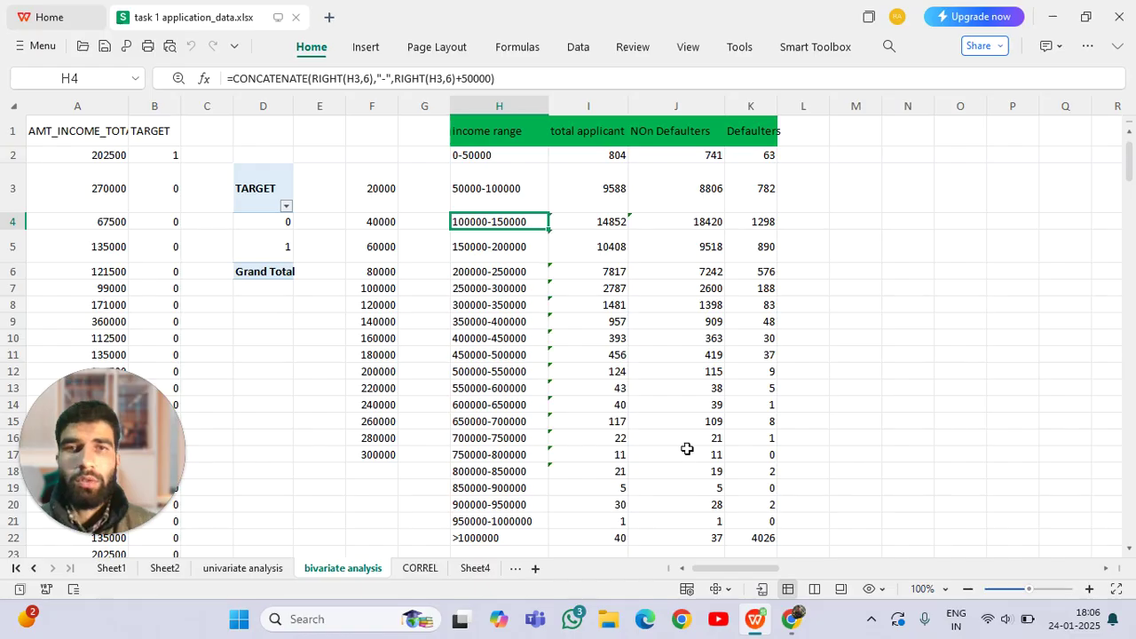
Examine the defaulter and non-defaulter correlation matrices on the CORREL sheet and inspect the CORREL formula in B3.
click(434, 569)
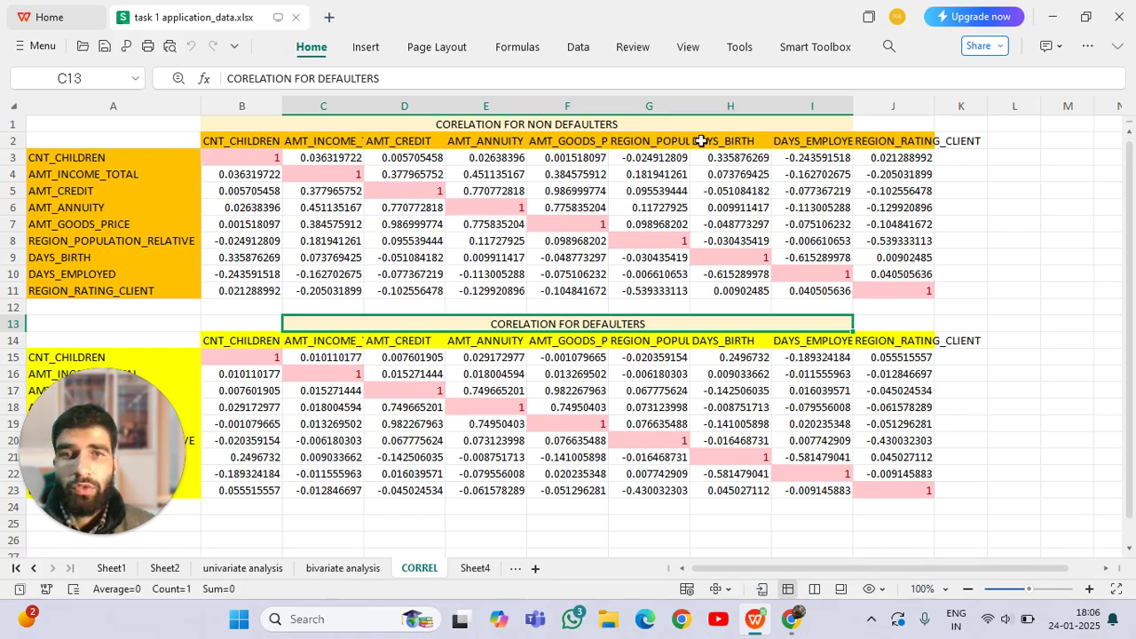
double_click(258, 158)
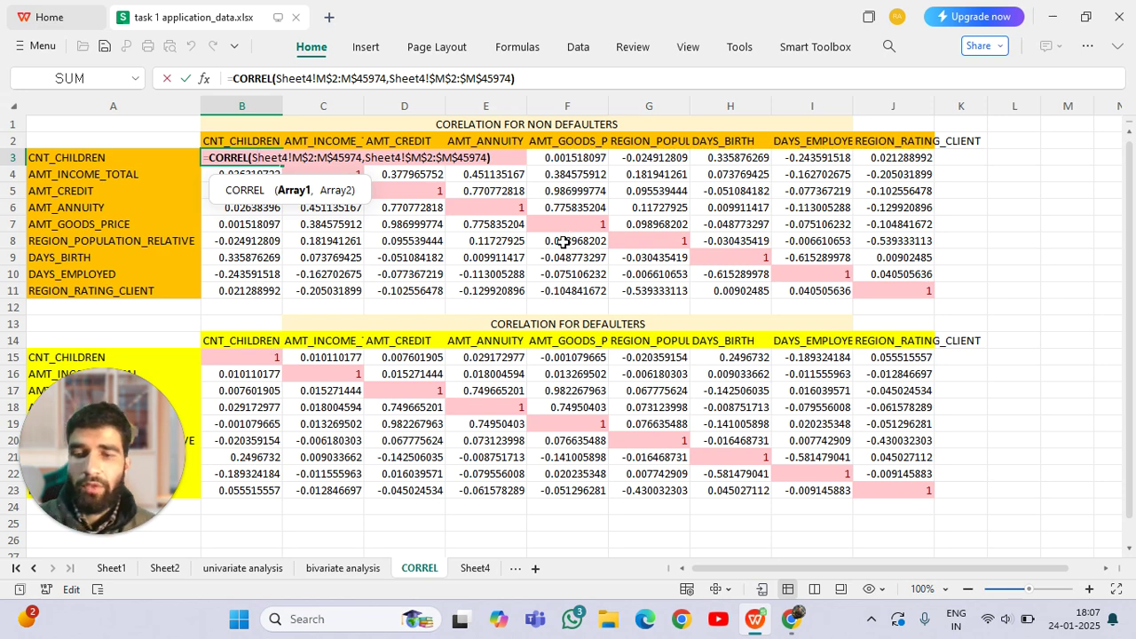
key(ctrl+Return)
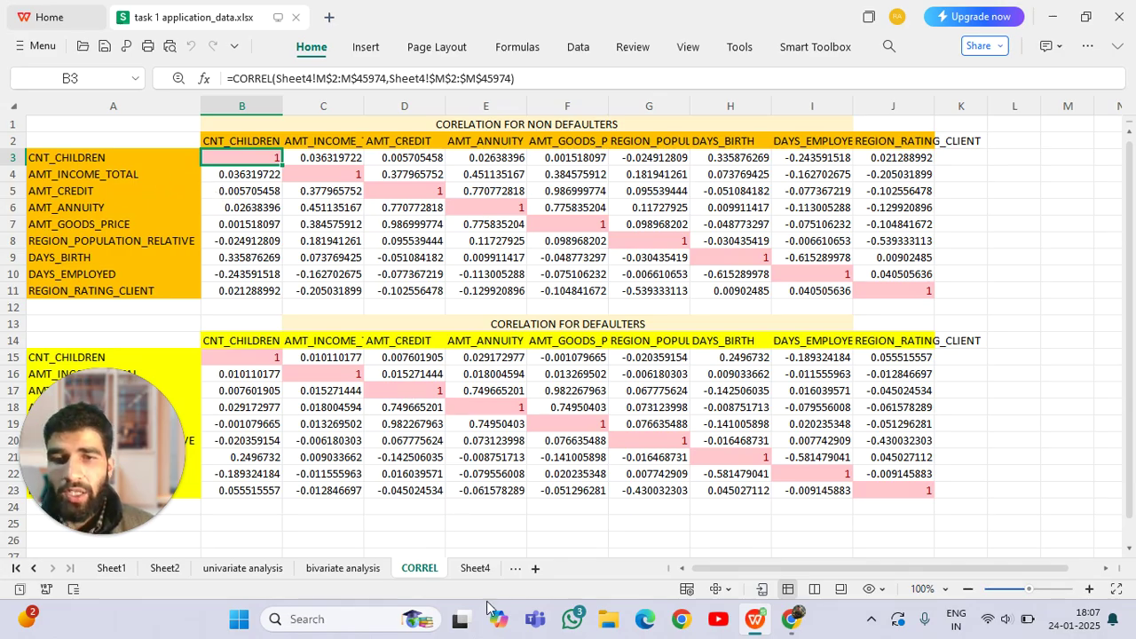
Examine the correlation source data on Sheet4 from its header row, including the TARGET column and the FILTER formula in M2.
click(477, 569)
scroll(381, 338, up, 20)
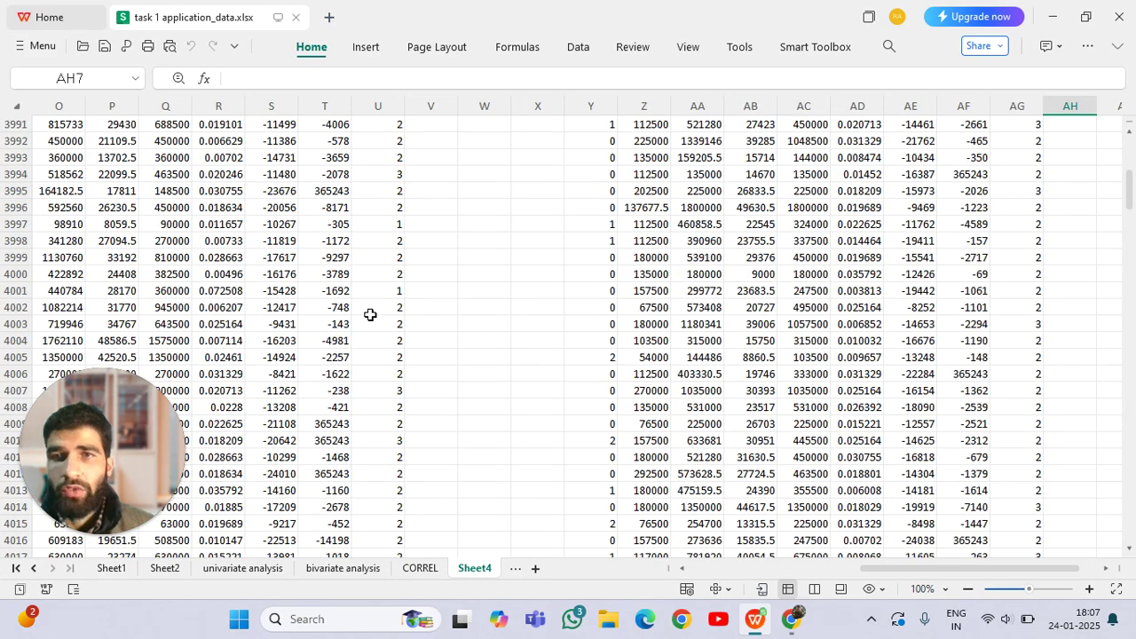
scroll(1131, 192, up, 5)
drag(1131, 193, 1106, 146)
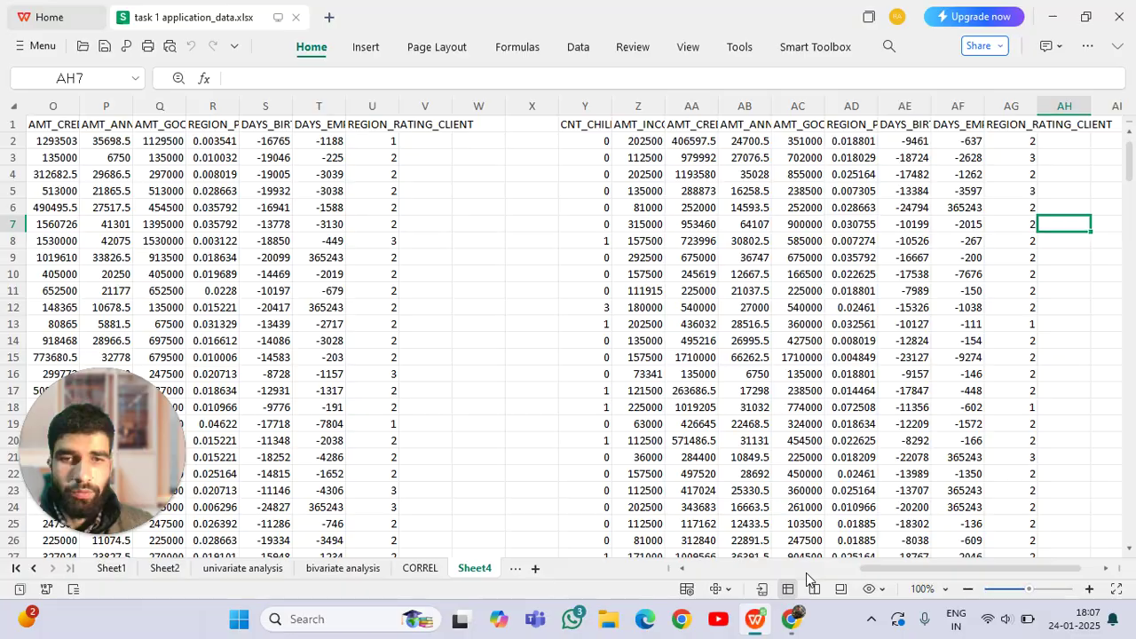
drag(884, 572, 715, 572)
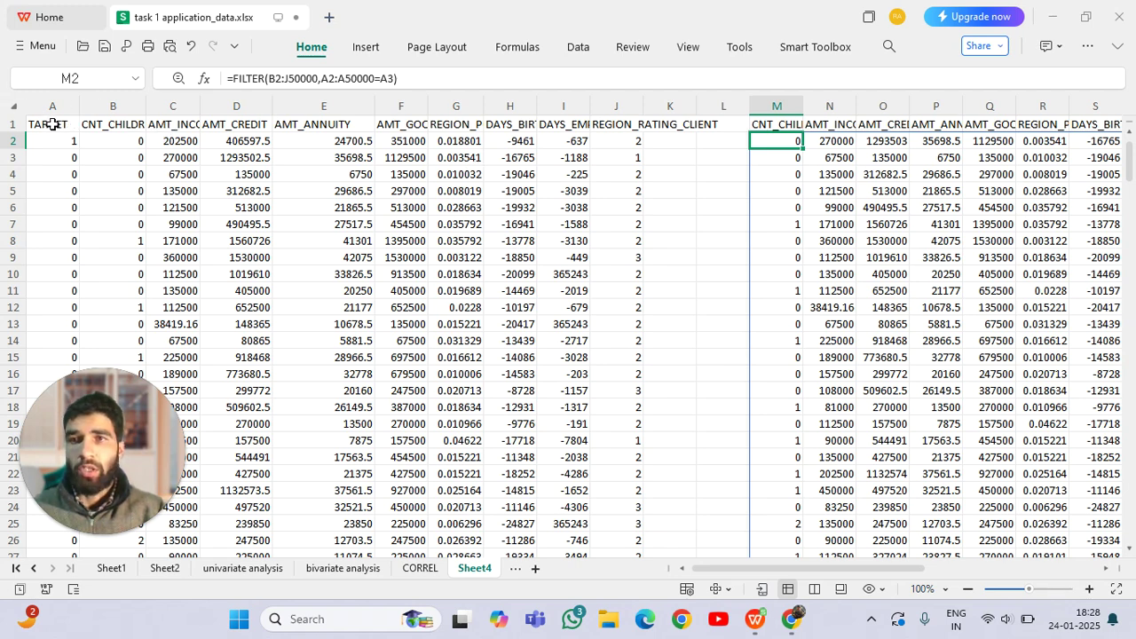
Select the correlation source table's header and first data row on Sheet4 for review, and dismiss the battery saver notification.
drag(51, 125, 661, 144)
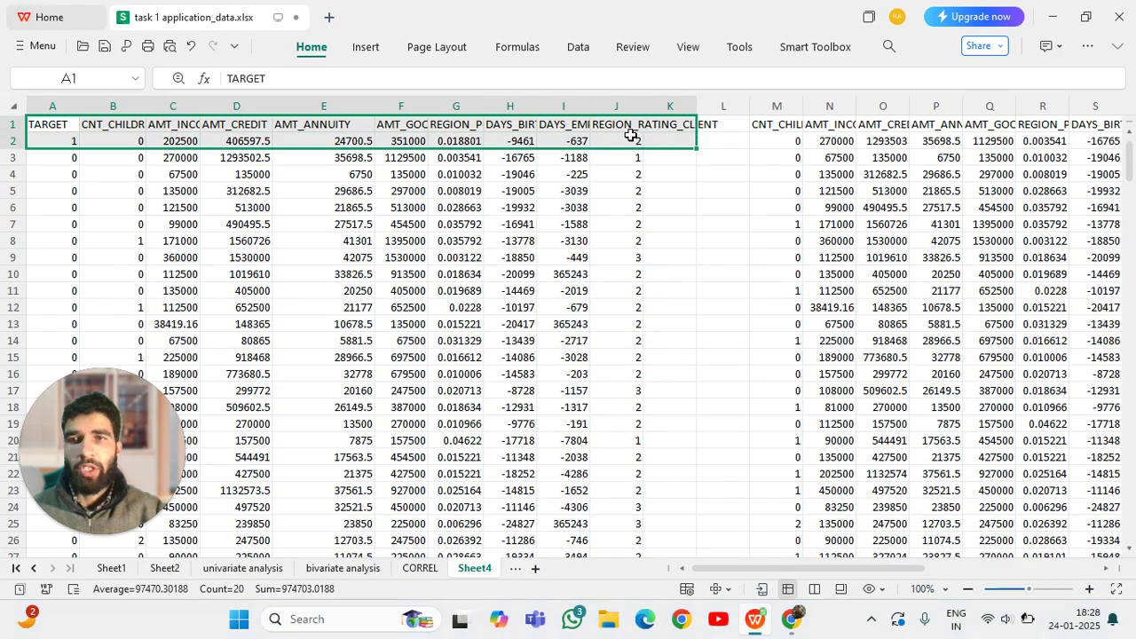
click(734, 176)
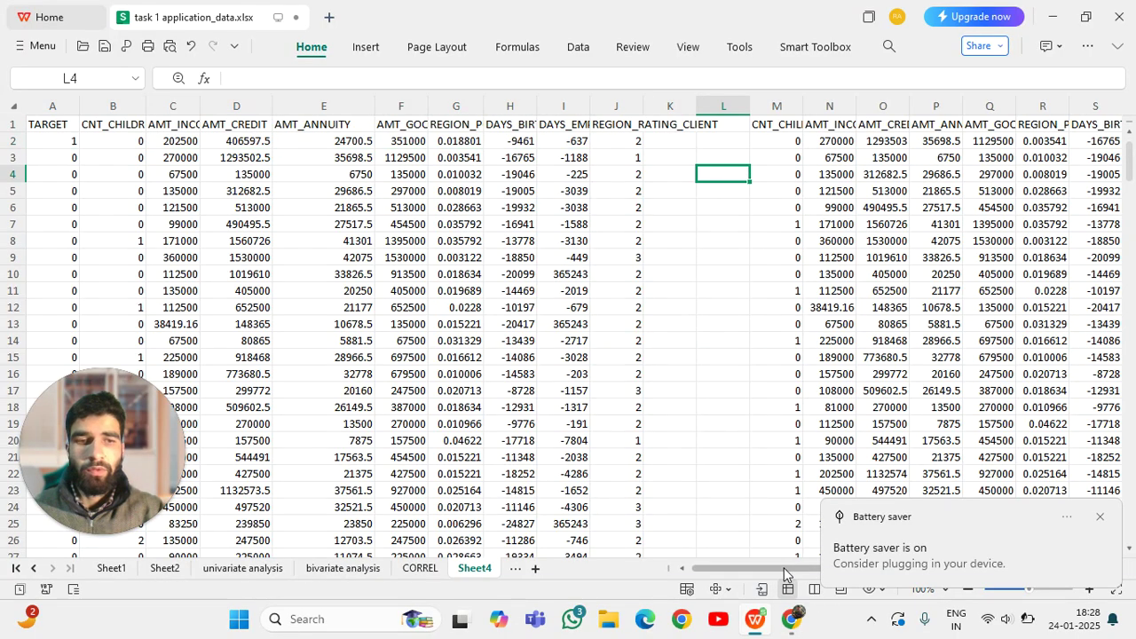
click(1098, 520)
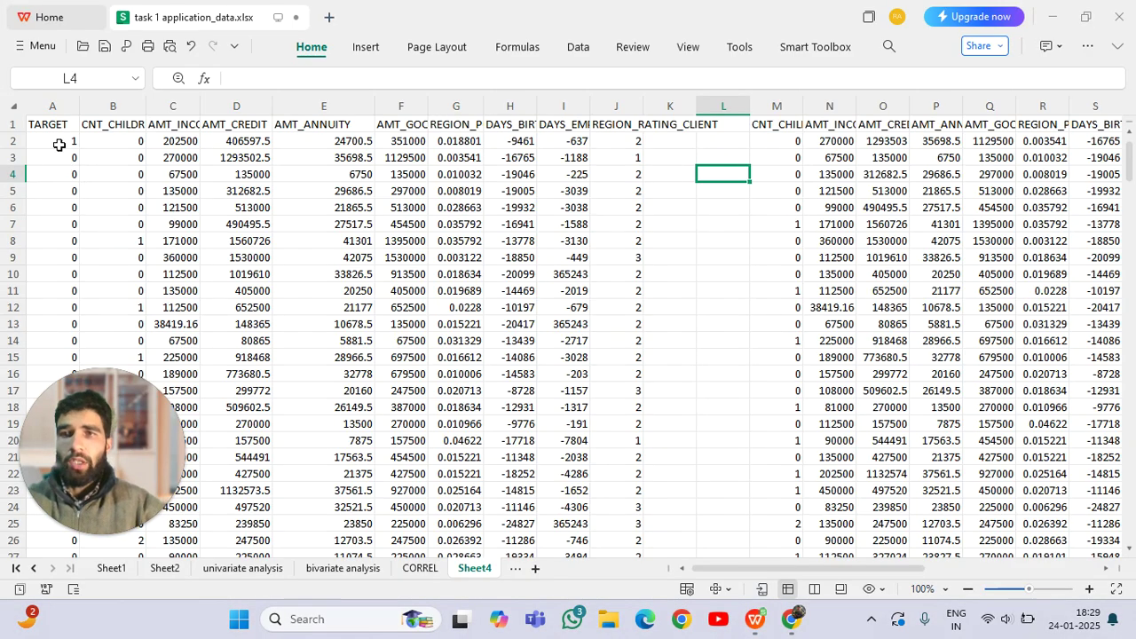
Examine the FILTER formula in M2 that extracts the non-defaulter rows, along with its highlighted source ranges in columns A to J.
click(789, 142)
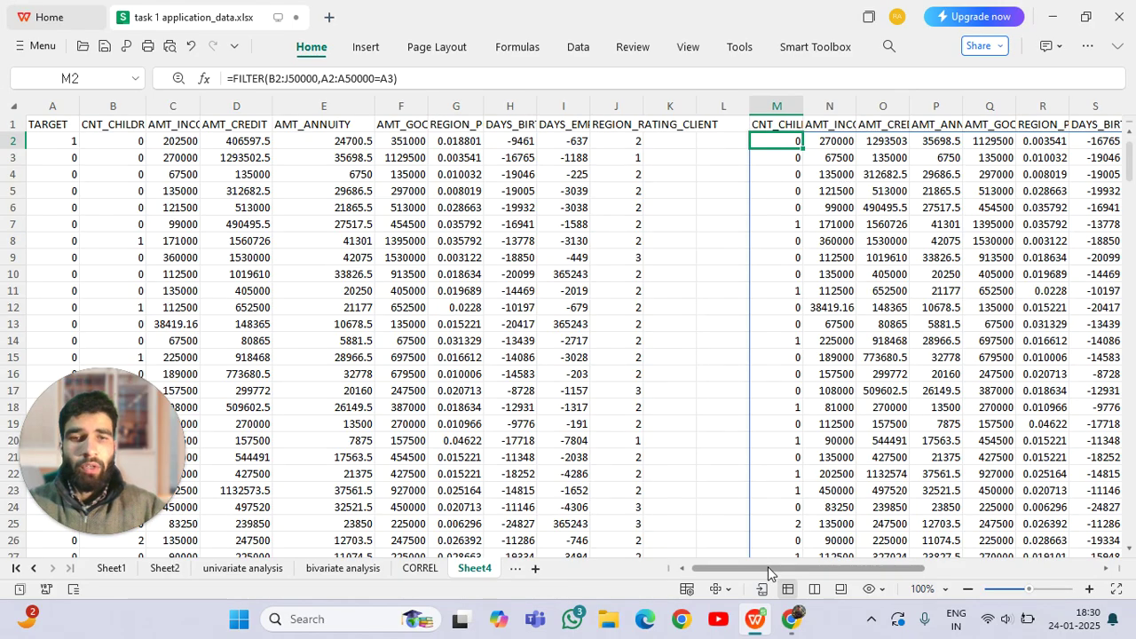
scroll(768, 566, right, 5)
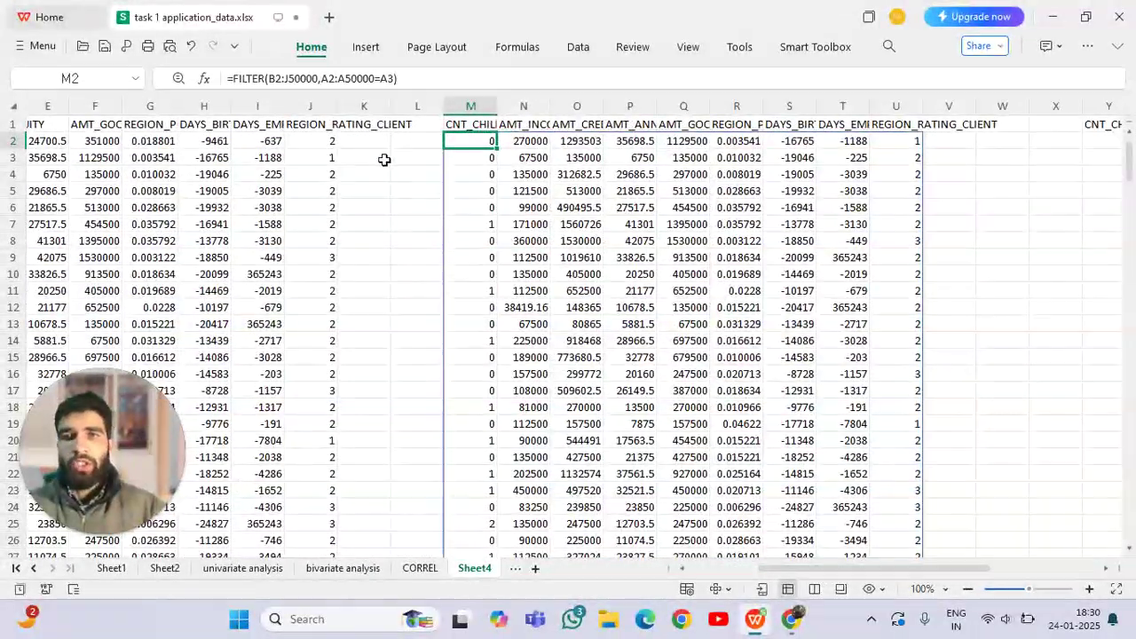
drag(402, 78, 230, 78)
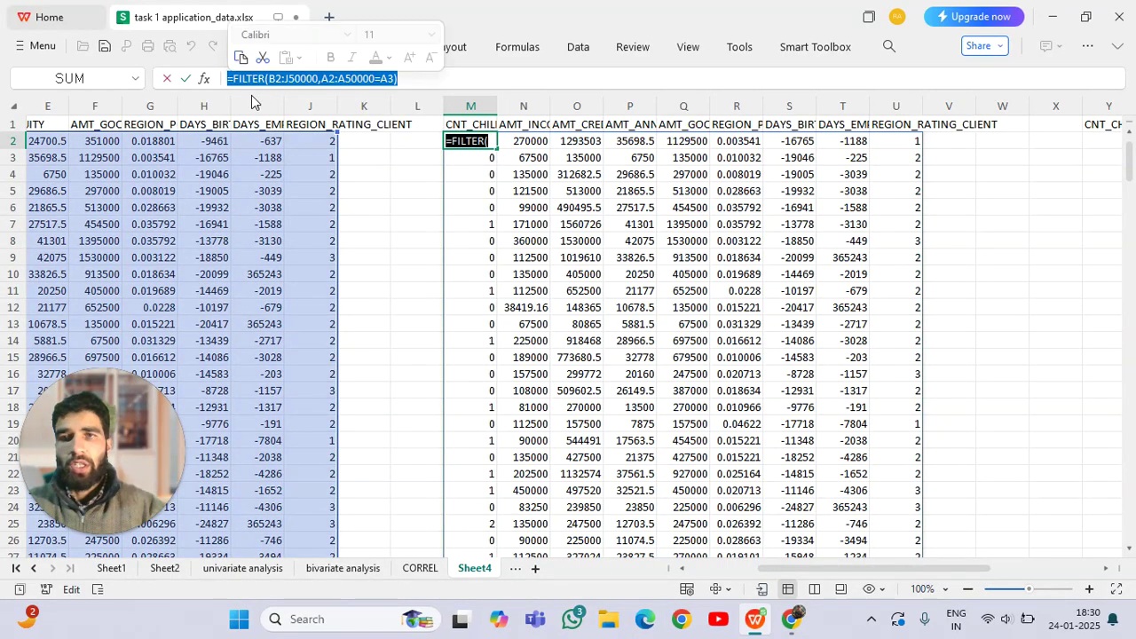
drag(818, 569, 753, 569)
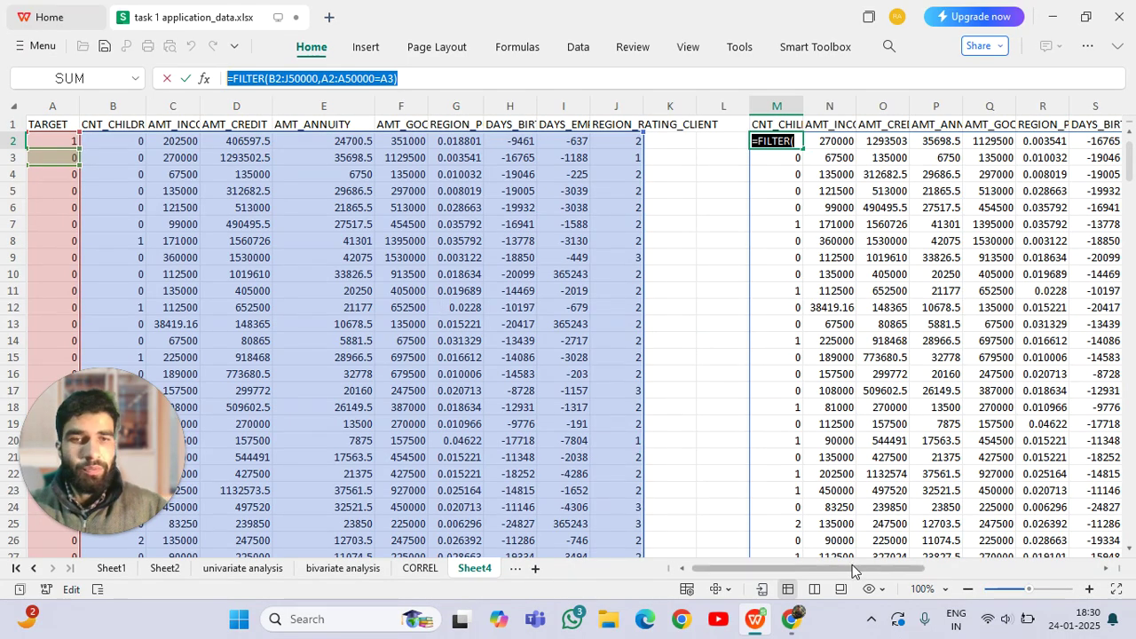
Examine the FILTER formula in Y2 that extracts the defaulter rows with TARGET equal to 1.
drag(833, 565, 888, 566)
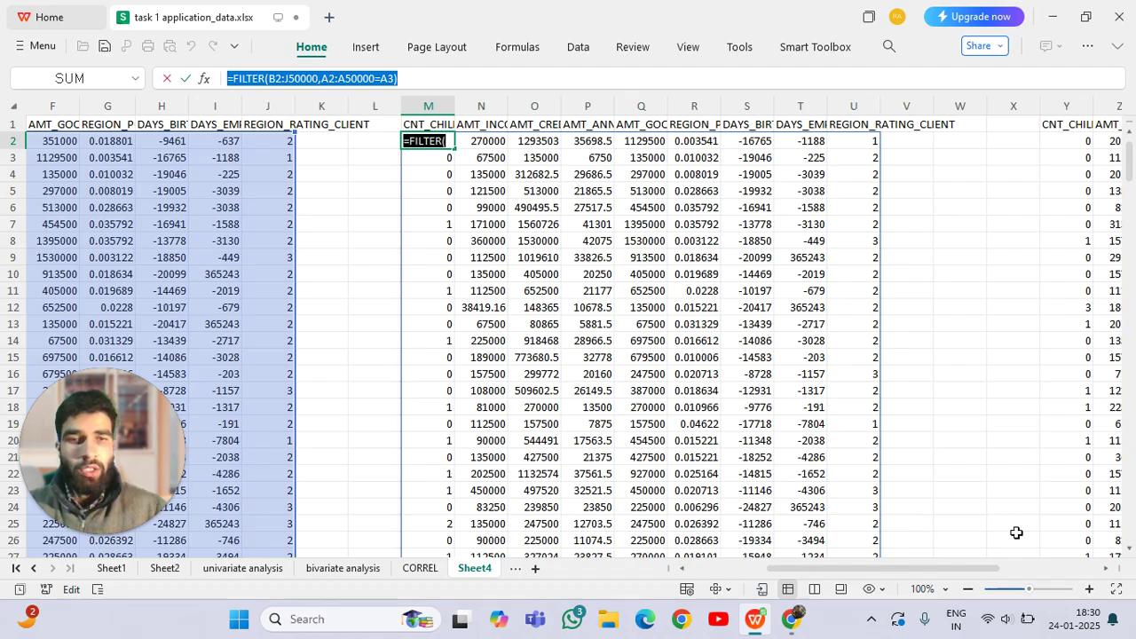
drag(968, 569, 1074, 577)
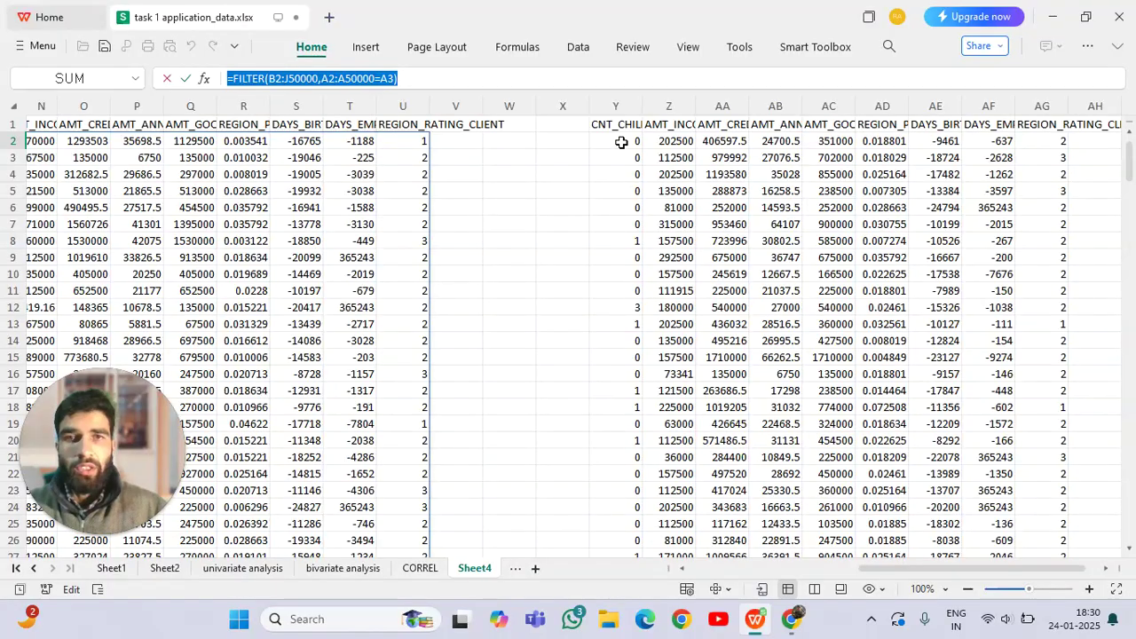
key(Escape)
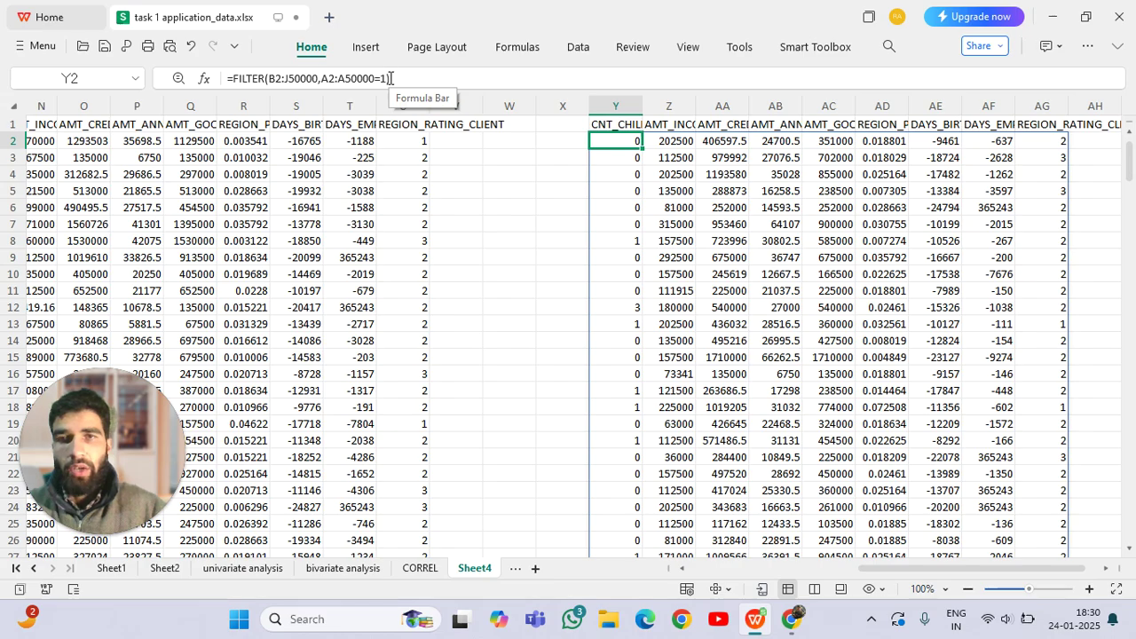
drag(390, 78, 228, 78)
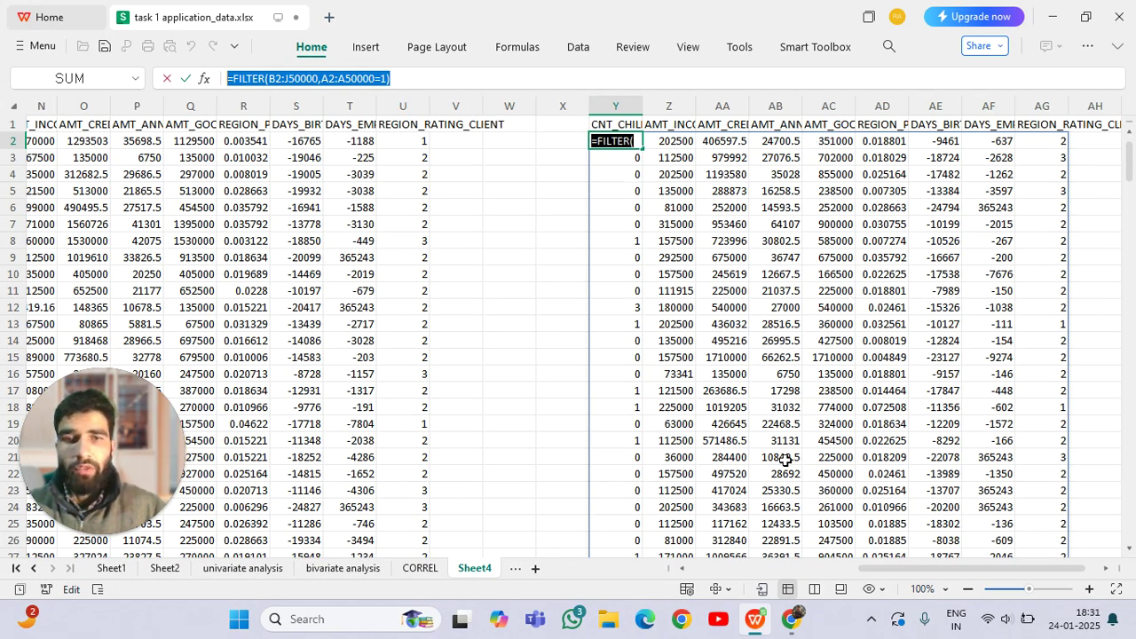
Go to the CORREL sheet and inspect the in-cell formula for CNT_CHILDREN in B3, undoing the re-entry of the cell.
click(422, 569)
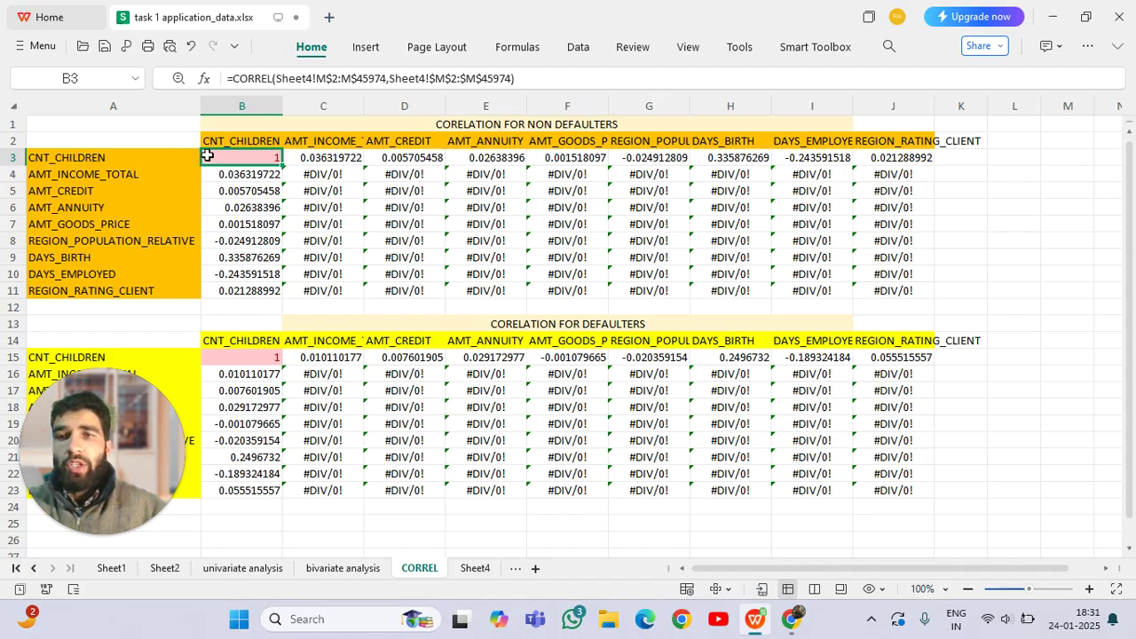
double_click(246, 157)
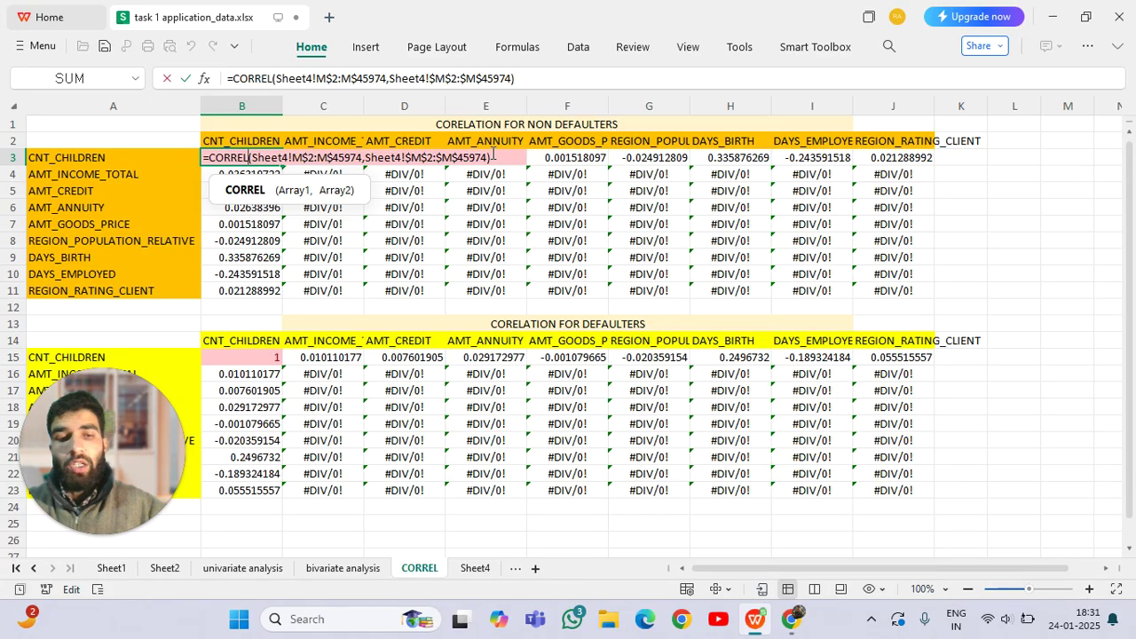
key(Return)
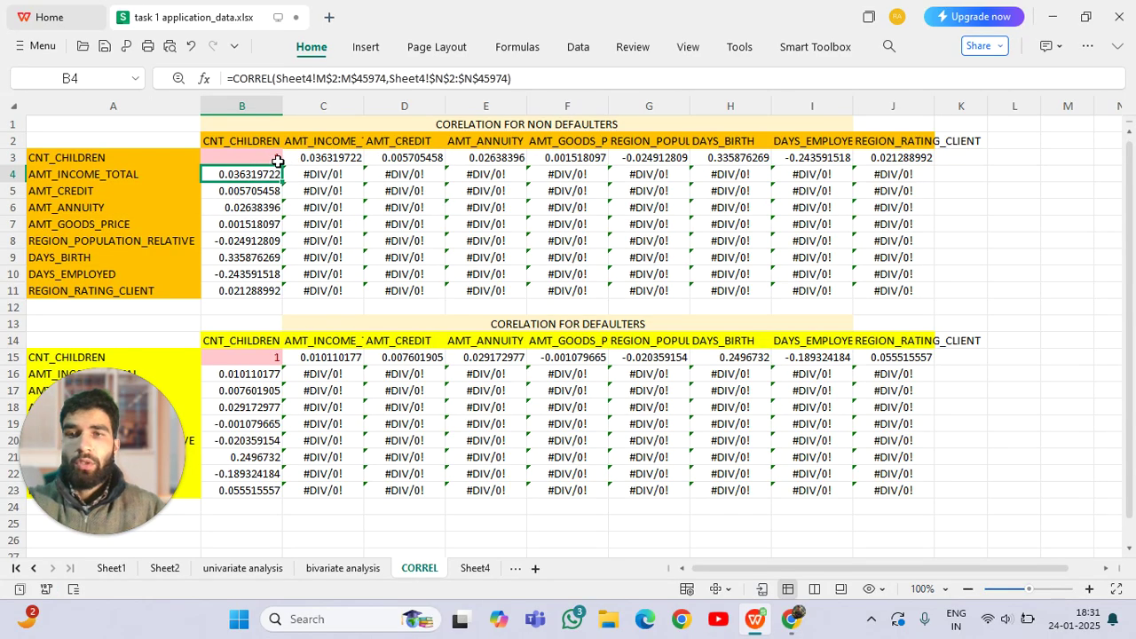
key(ctrl+z)
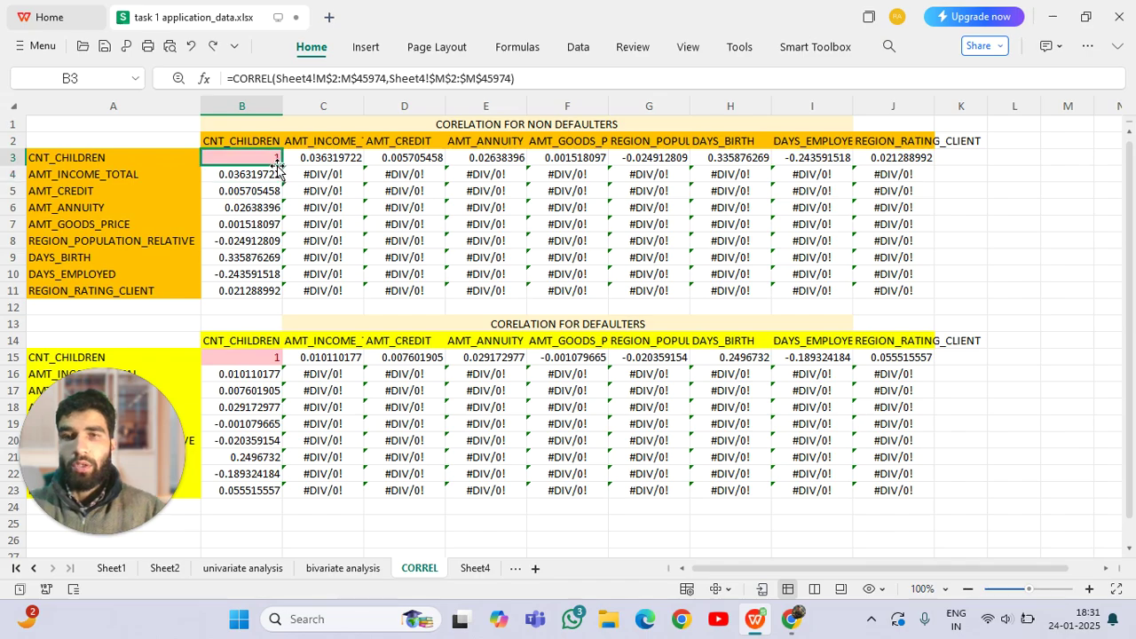
key(ctrl+Page_Down)
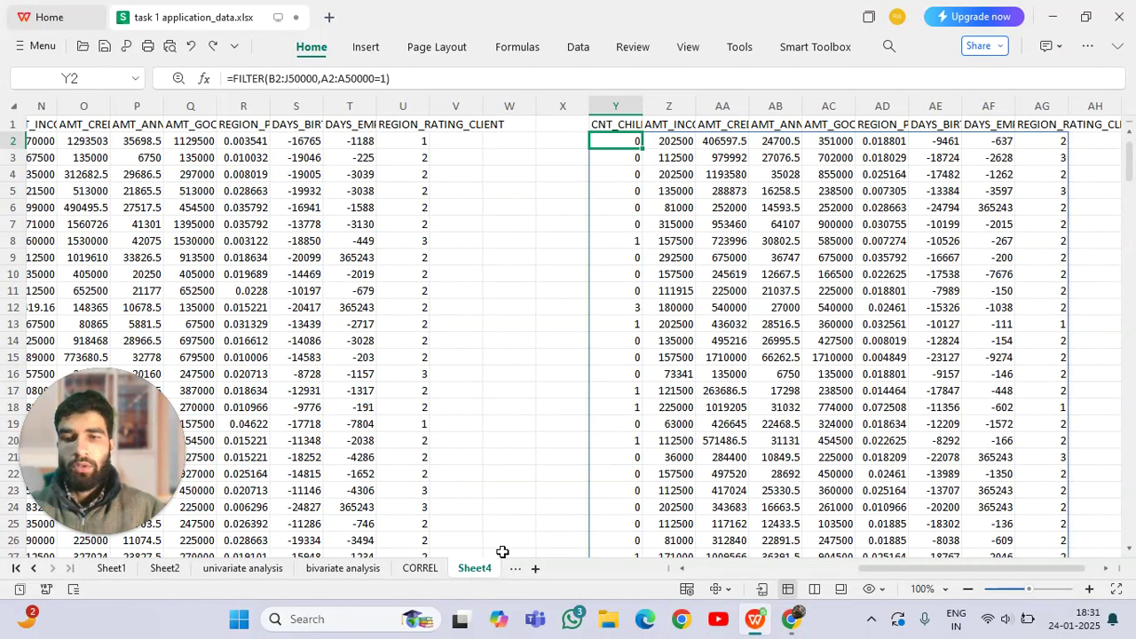
text(`)
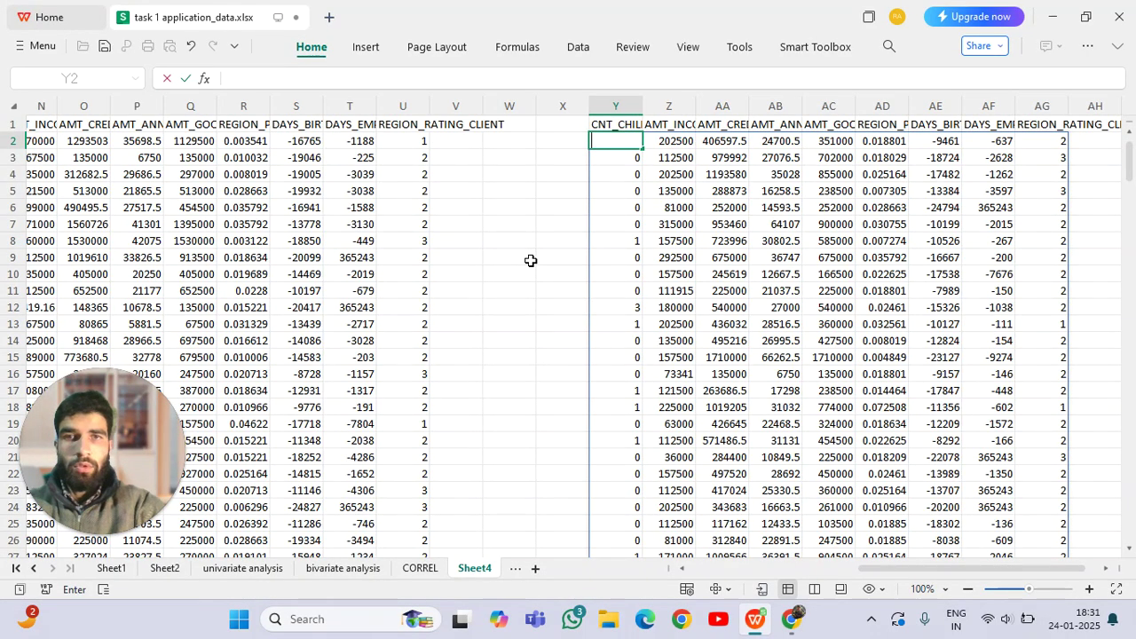
key(Escape)
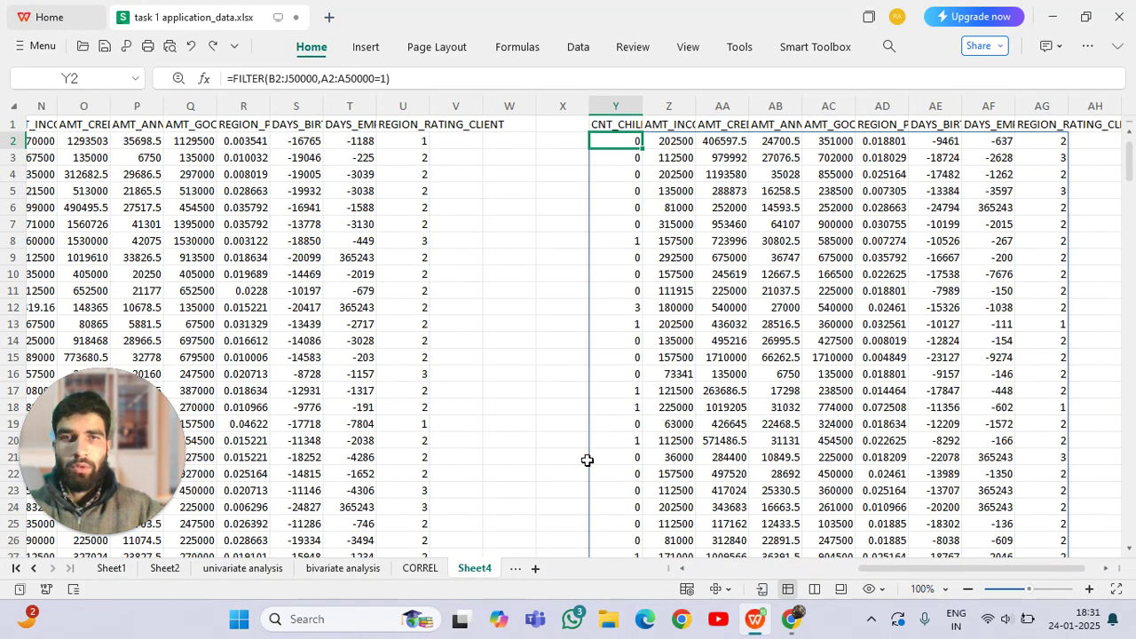
click(421, 569)
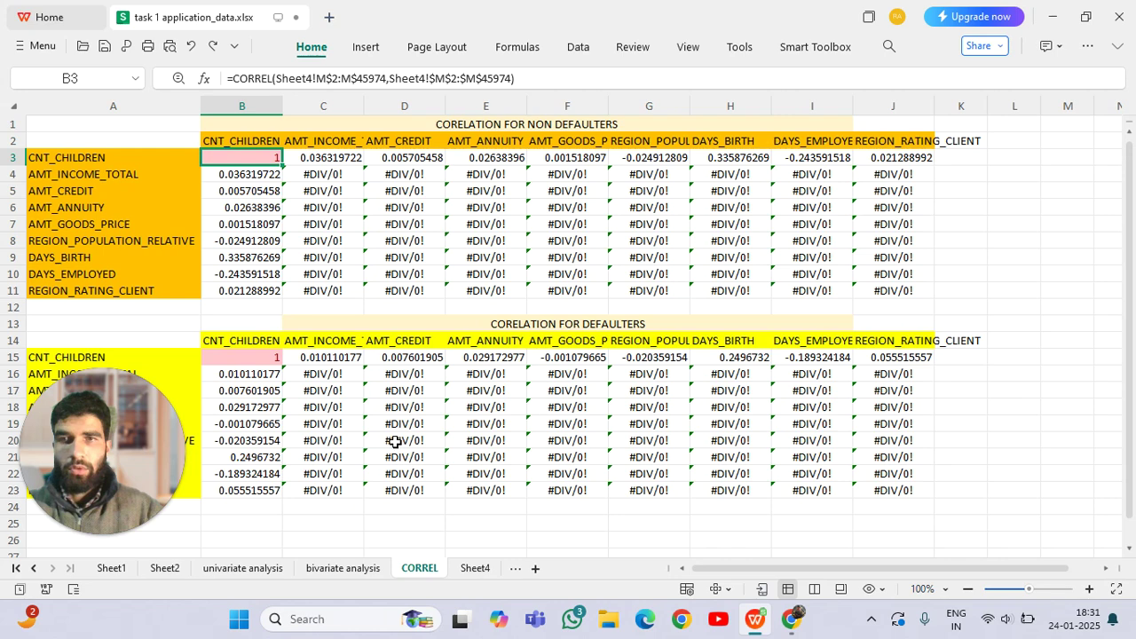
Check C4 in the non-defaulter matrix and examine the two array arguments of the CORREL formula in B3, leaving it unedited.
click(325, 182)
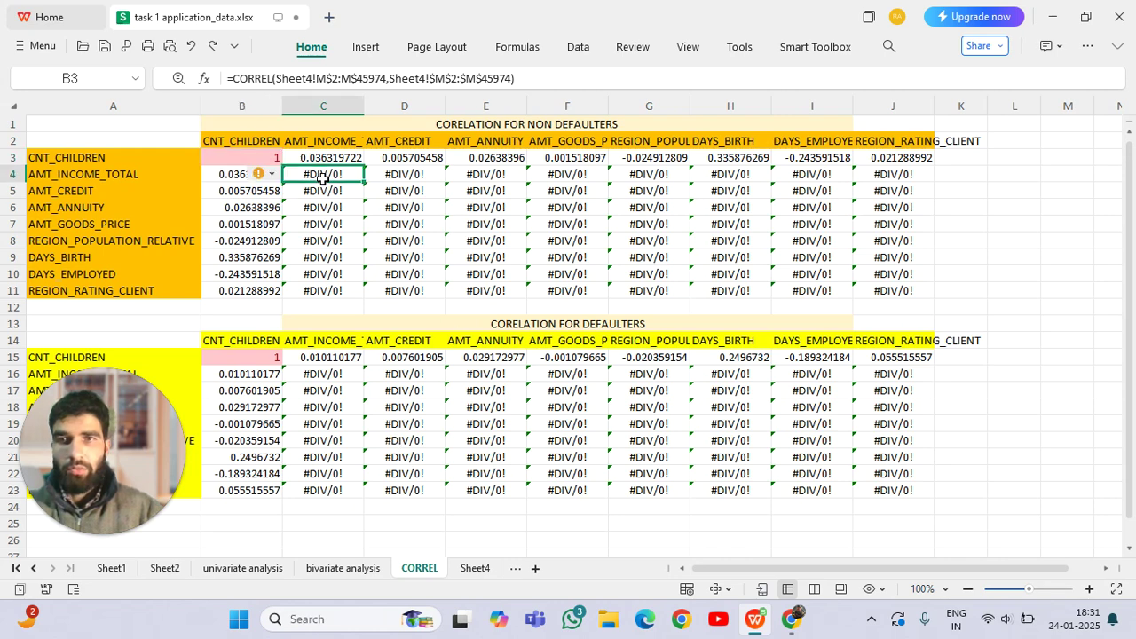
double_click(264, 157)
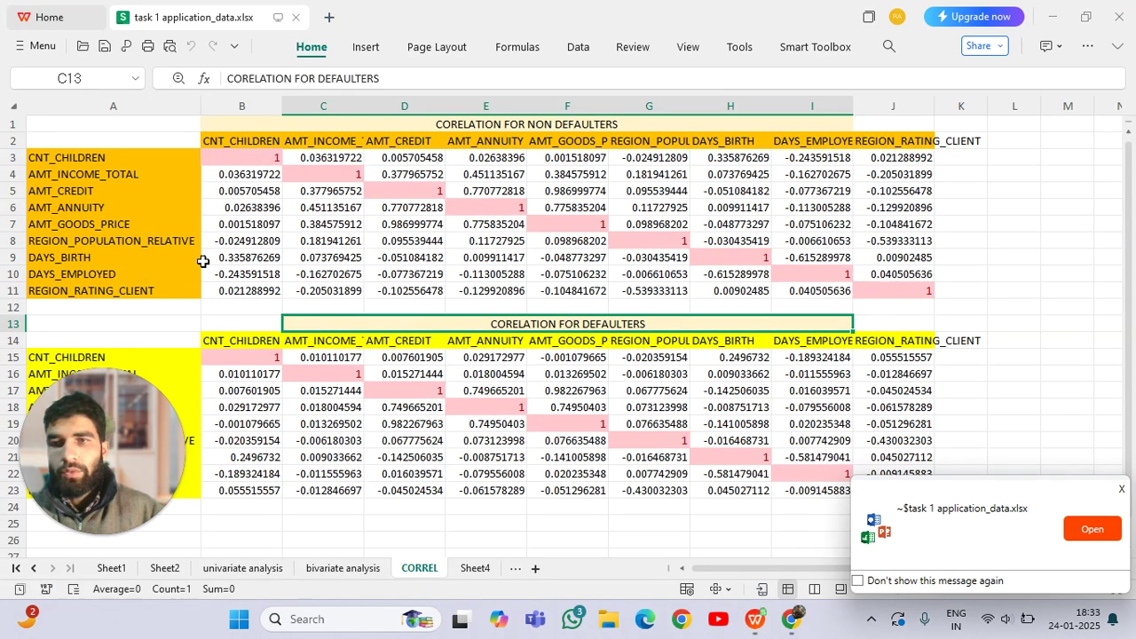
click(256, 156)
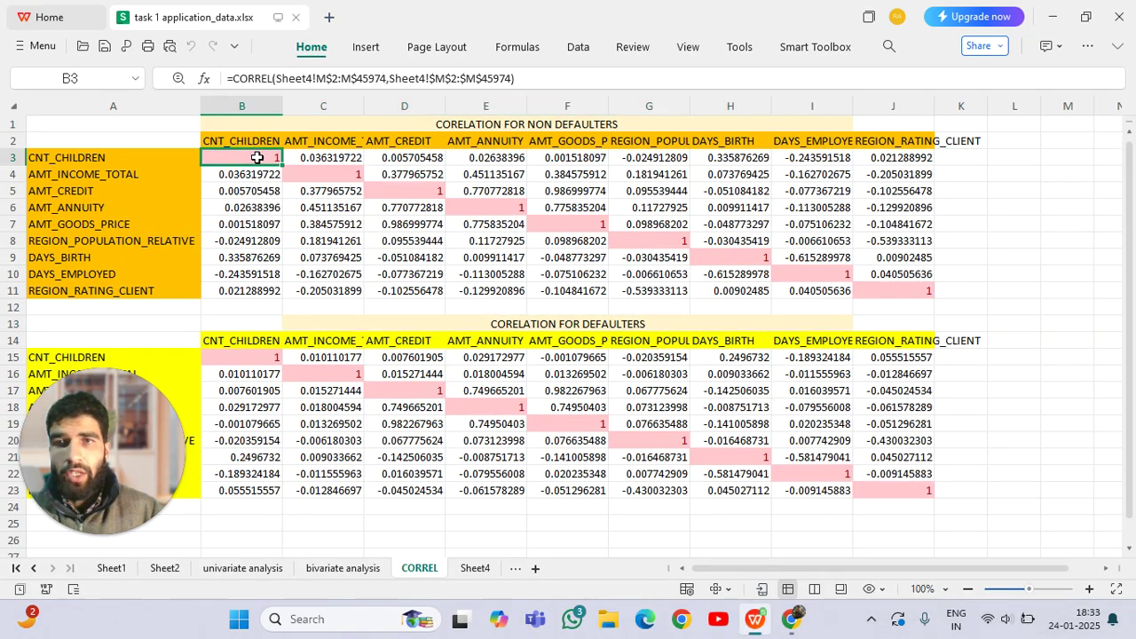
double_click(257, 160)
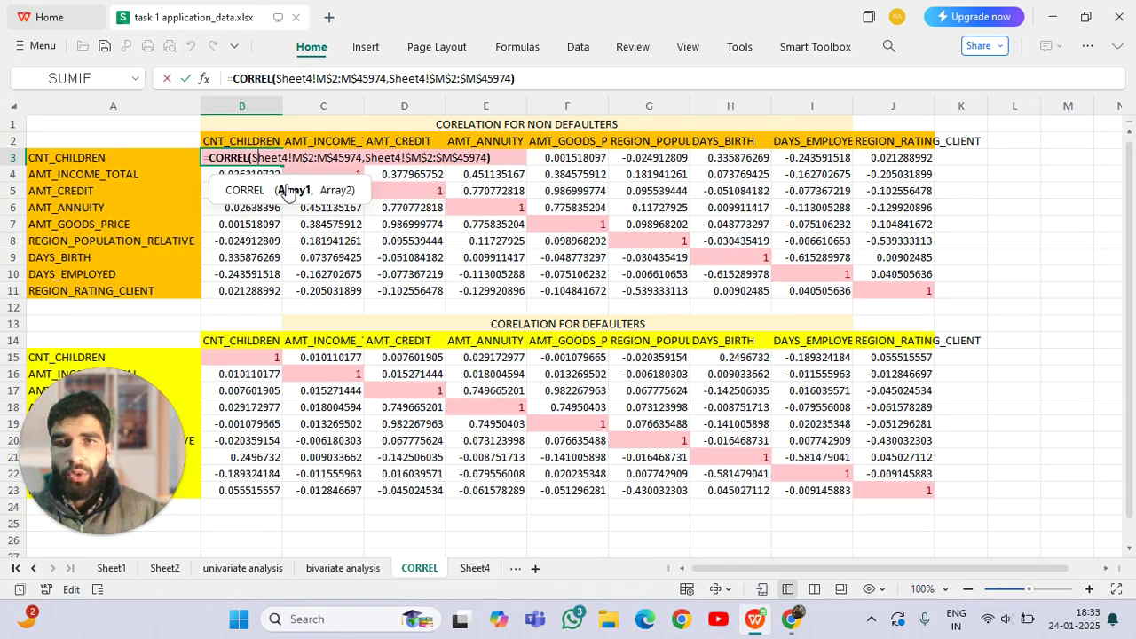
key(Escape)
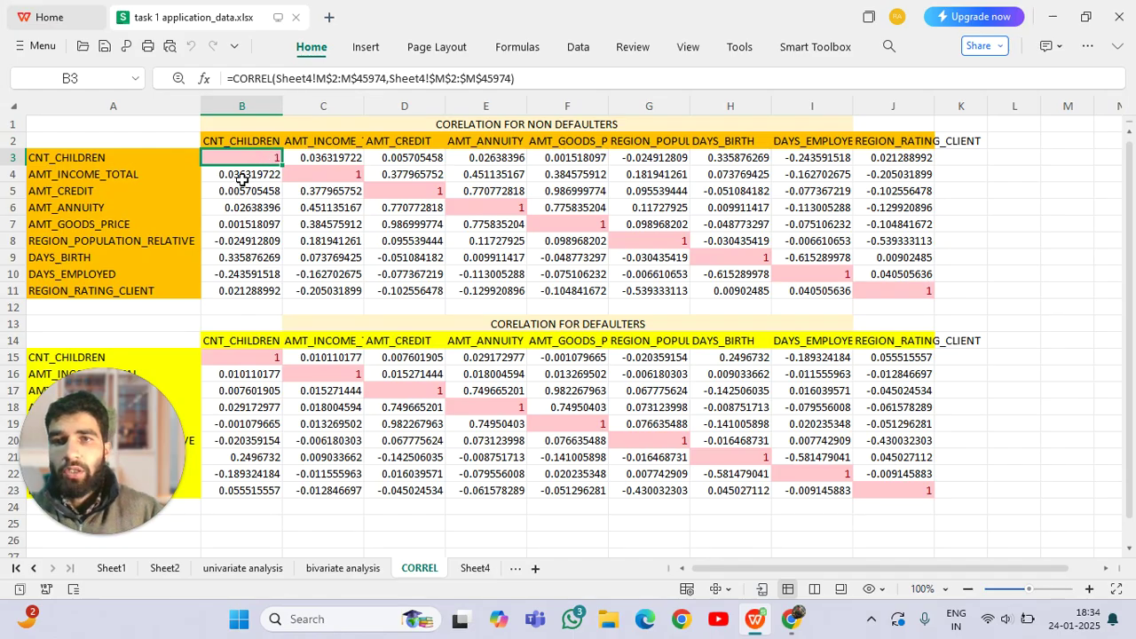
Compare the CORREL formulas in B3 and B4 of the non-defaulter matrix, focusing on how the second array's column reference differs.
click(255, 175)
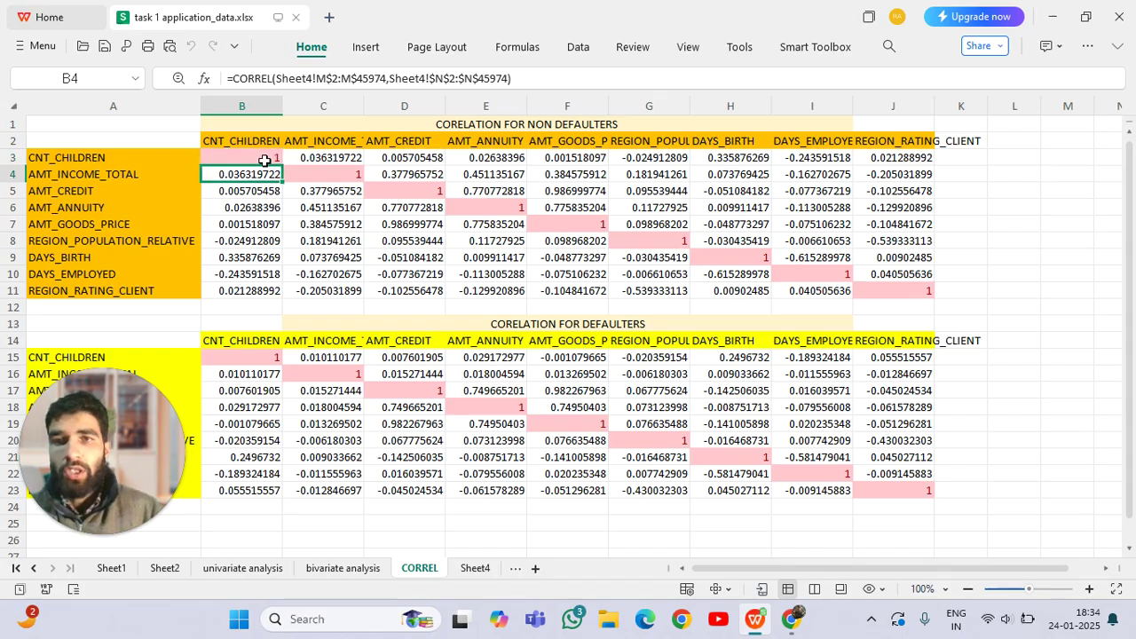
click(270, 161)
click(266, 173)
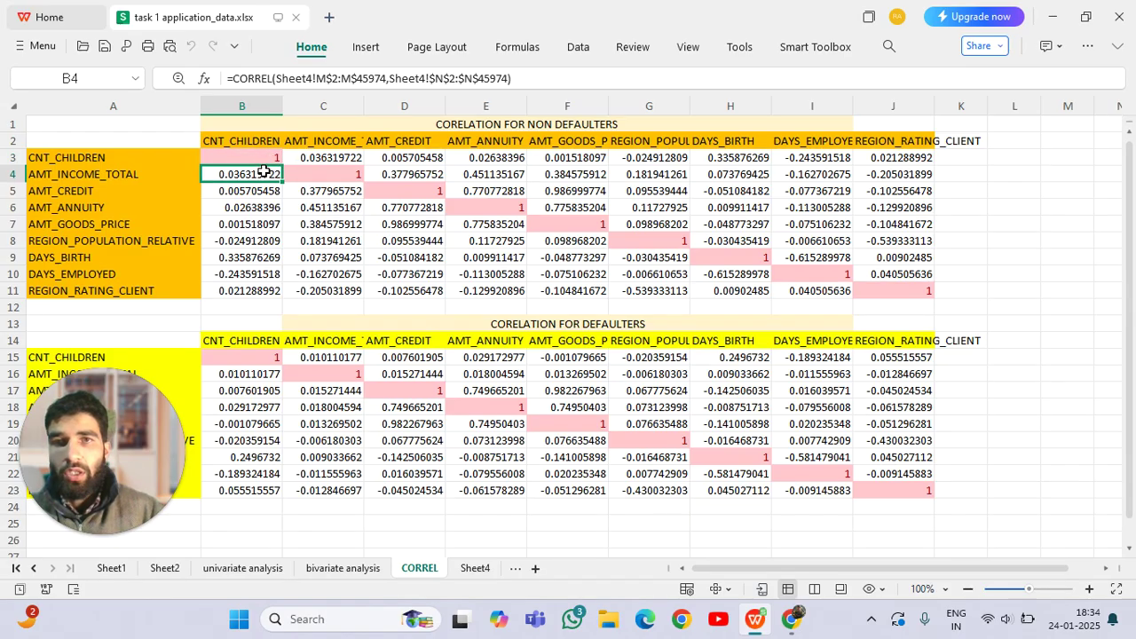
click(258, 155)
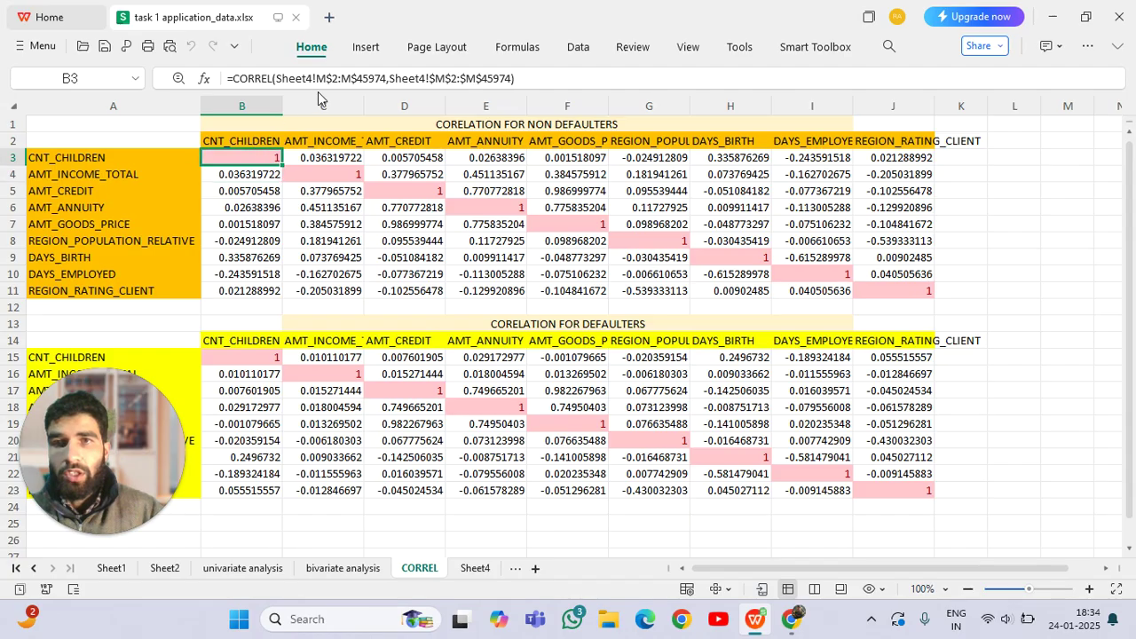
click(250, 173)
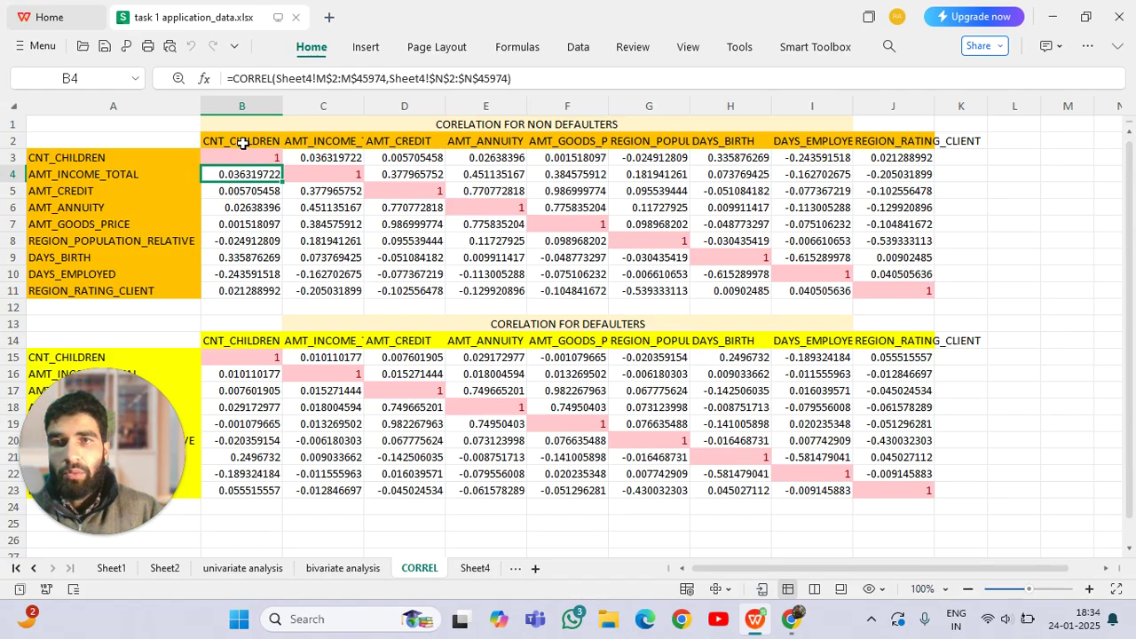
click(258, 157)
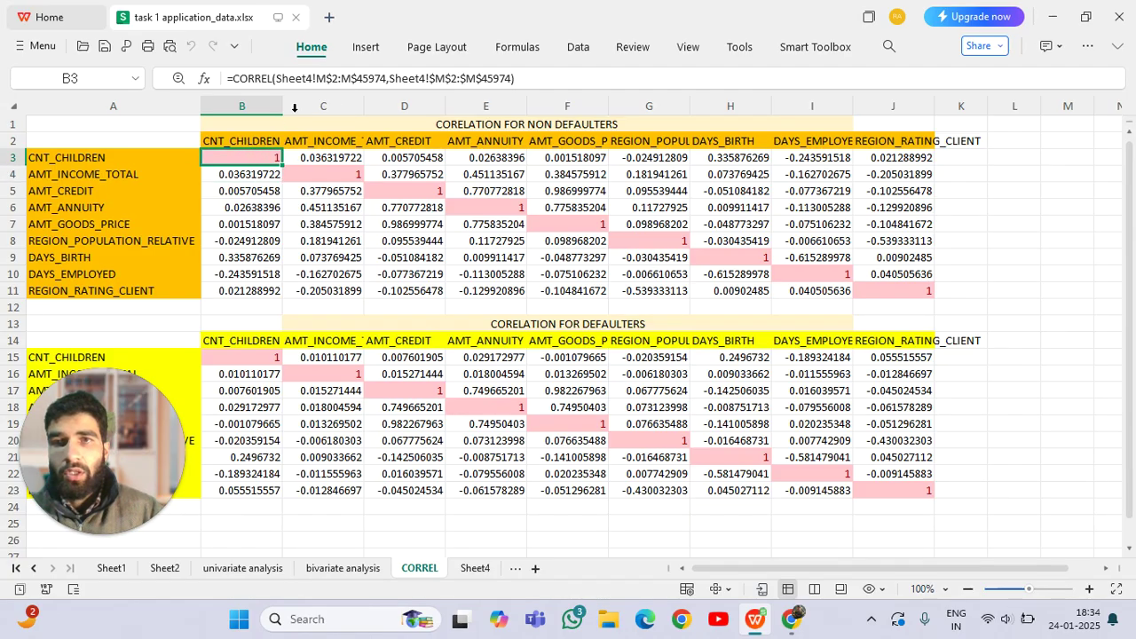
click(266, 176)
click(254, 160)
click(256, 175)
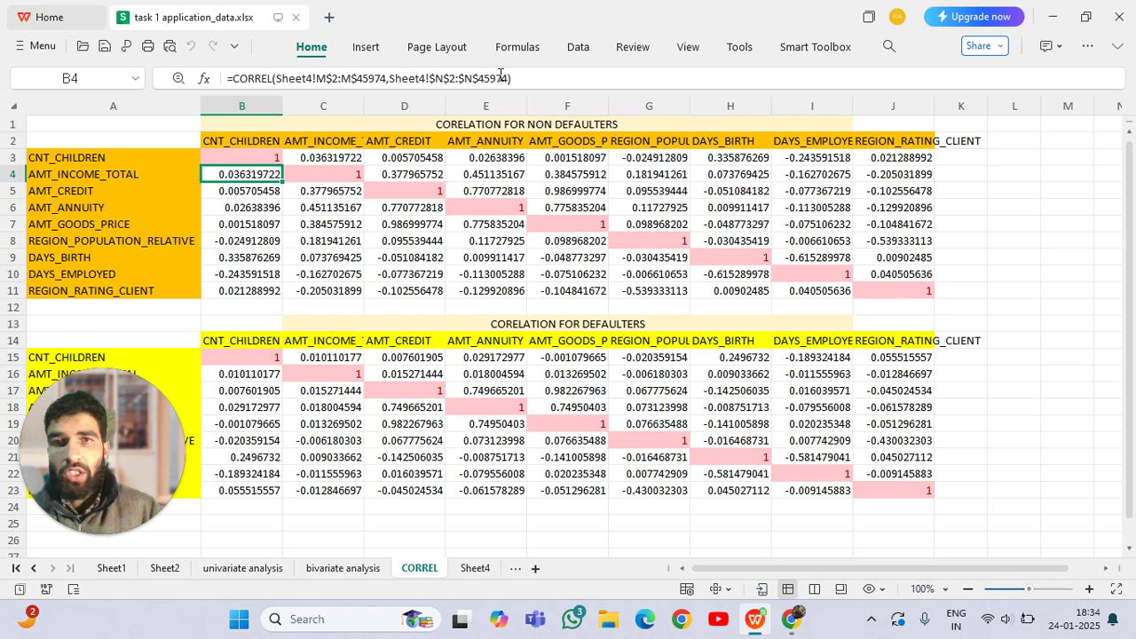
click(266, 160)
click(269, 173)
click(255, 160)
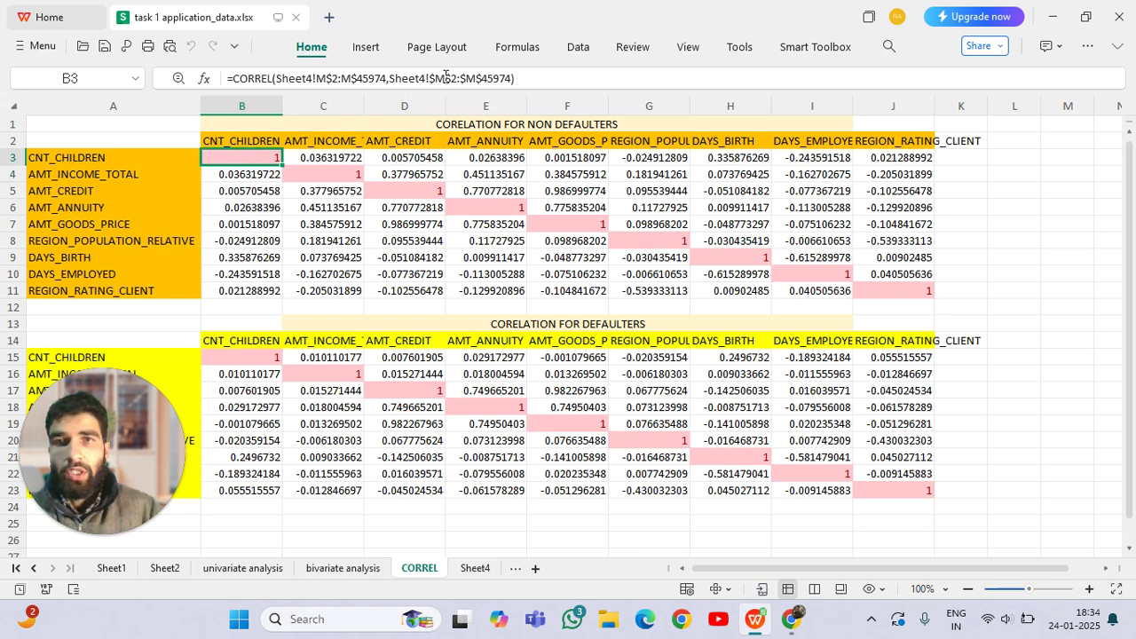
click(257, 176)
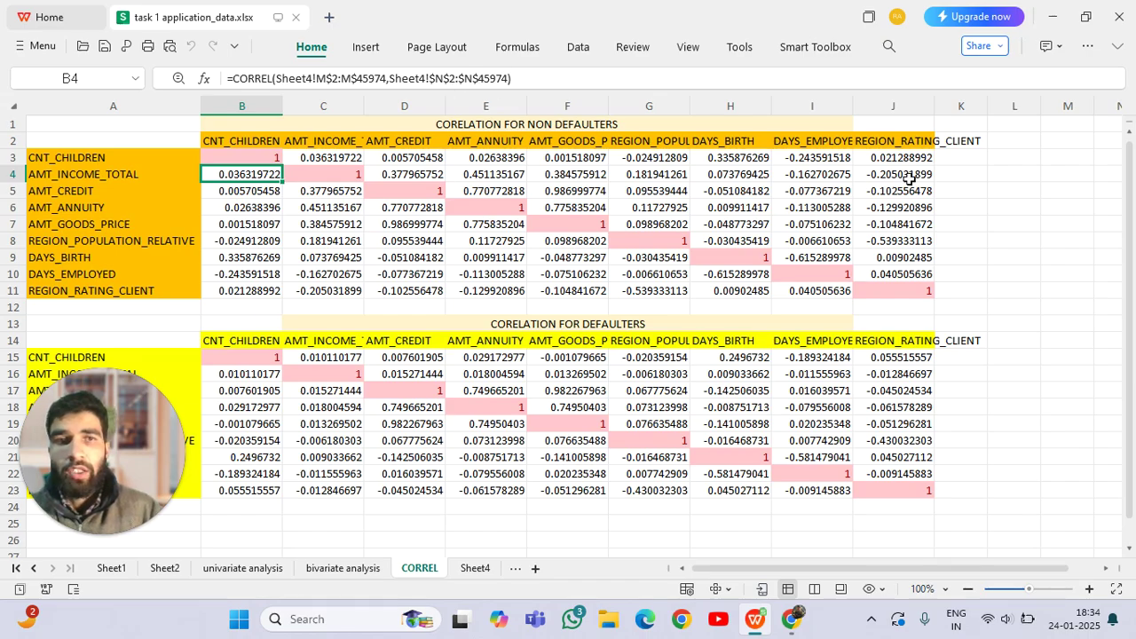
Inspect the CORREL formulas for AMT_CREDIT, AMT_GOODS_PRICE and REGION_POPULATION_RELATIVE in B5, B7 and B8.
click(263, 194)
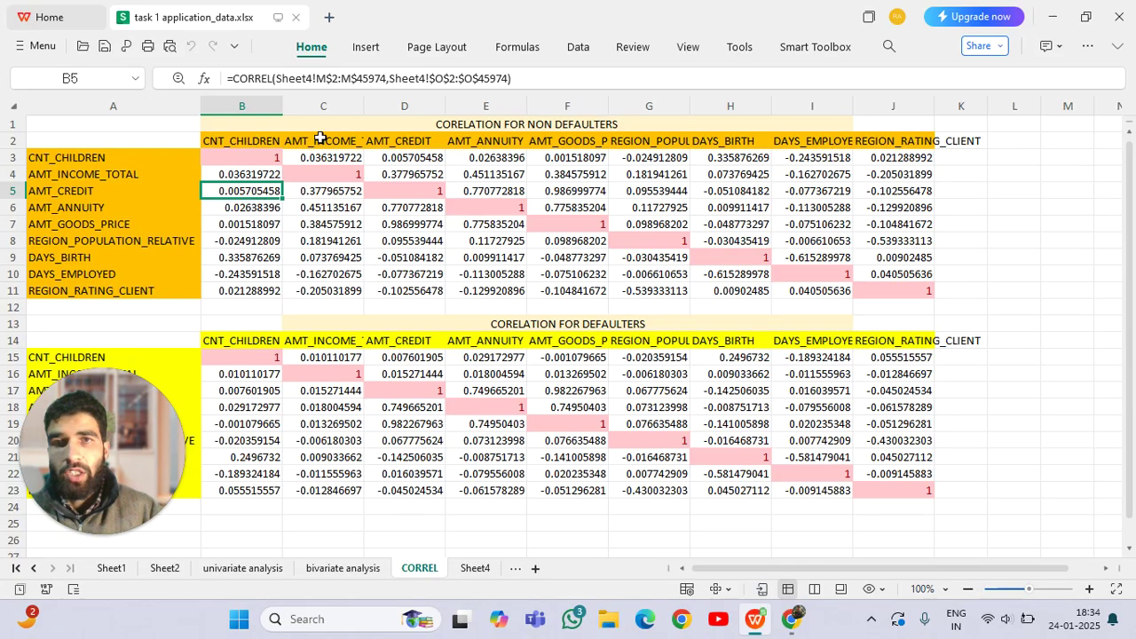
click(259, 225)
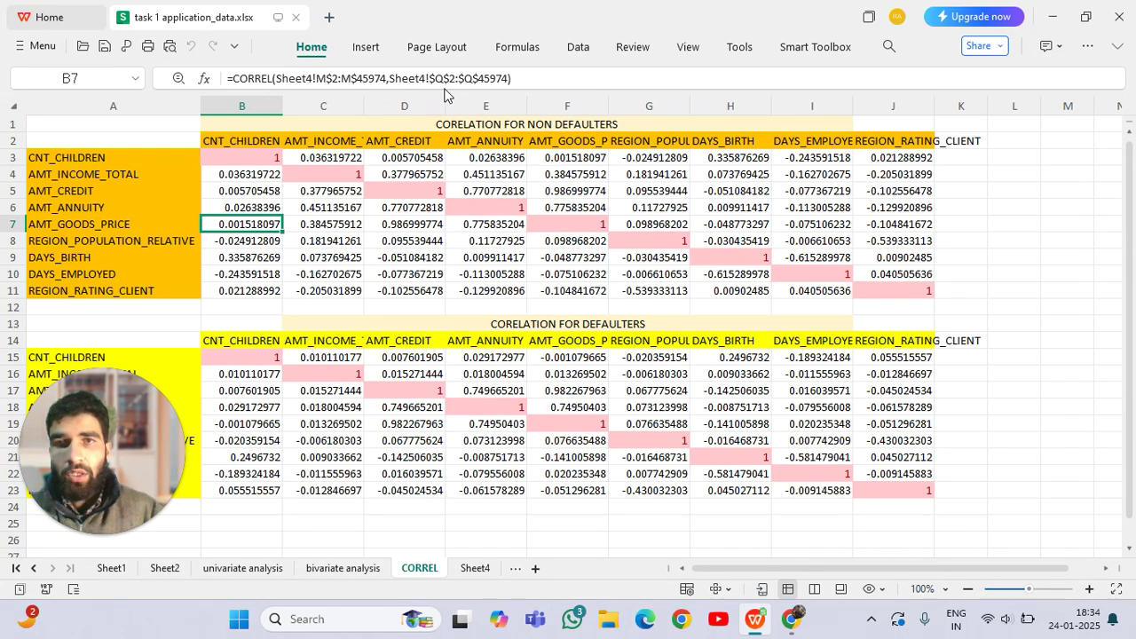
click(265, 243)
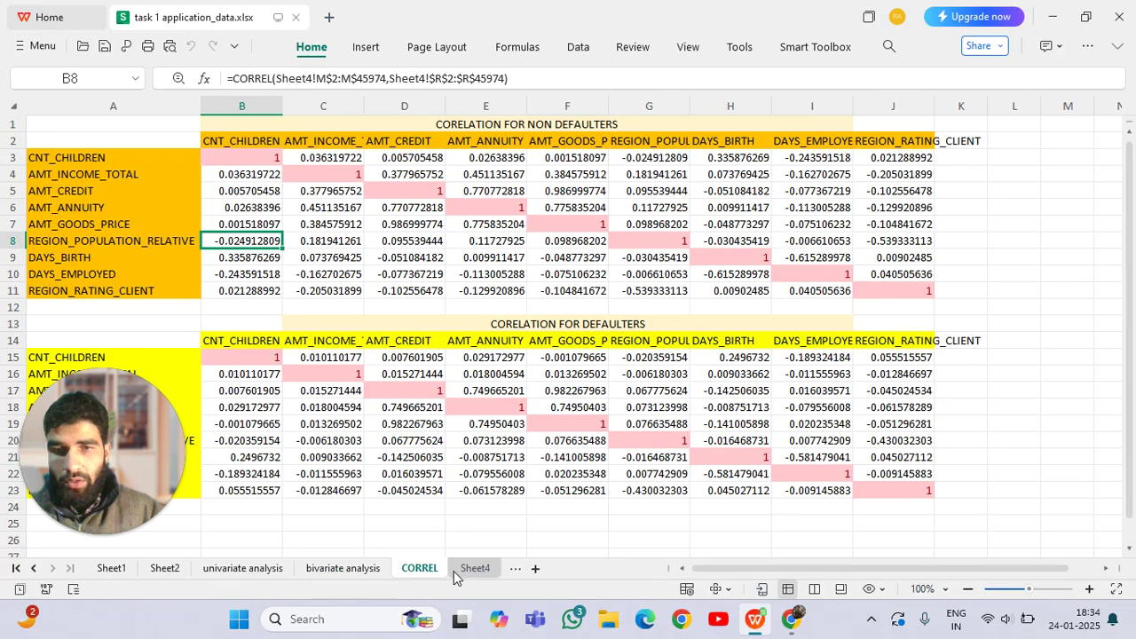
Return to the bivariate analysis sheet and review the family status table and the FAMILY STATUS/TARGET chart.
click(369, 570)
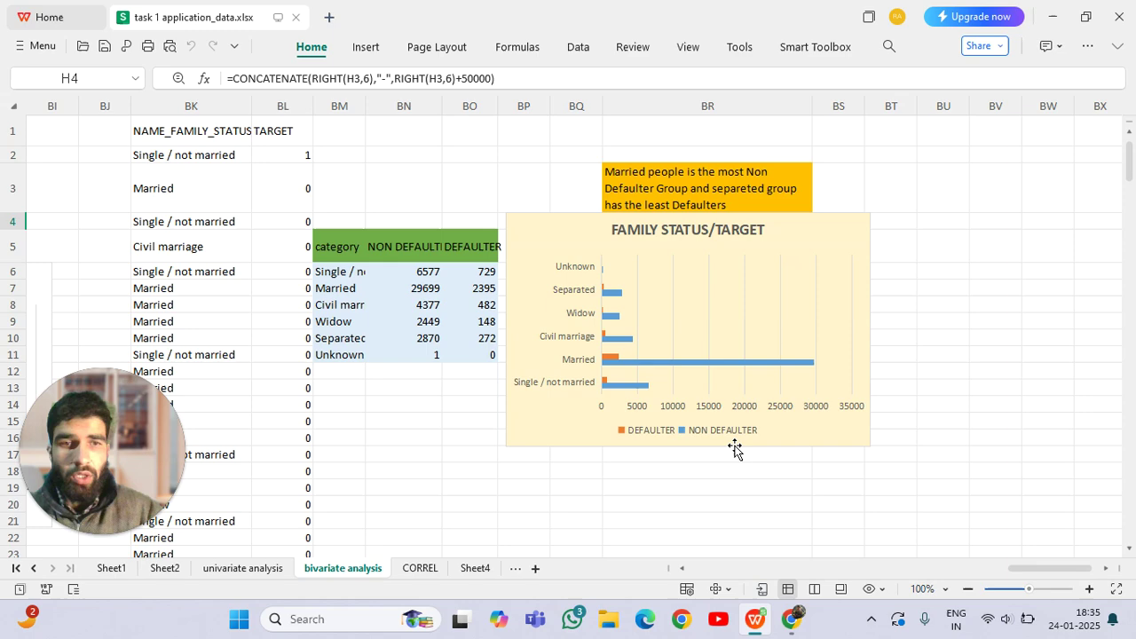
mouse_move(1057, 569)
mouse_down()
mouse_move(1021, 570)
mouse_move(1050, 569)
mouse_up()
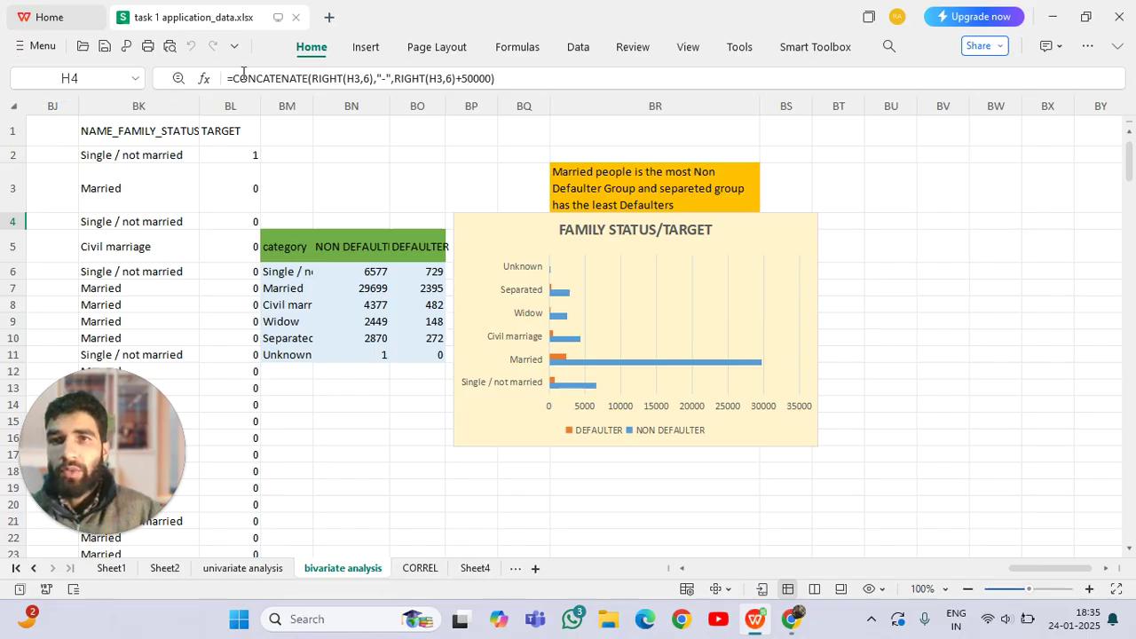
Open the recently used previous_application.csv from Downloads, look over its data columns, and close it again.
click(37, 48)
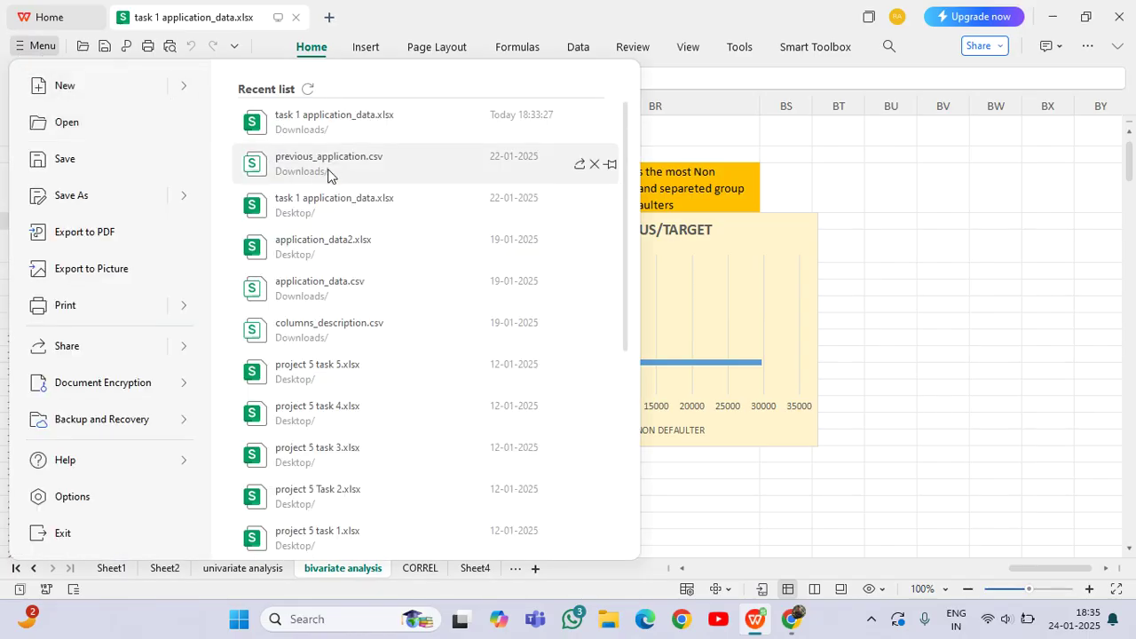
key(Escape)
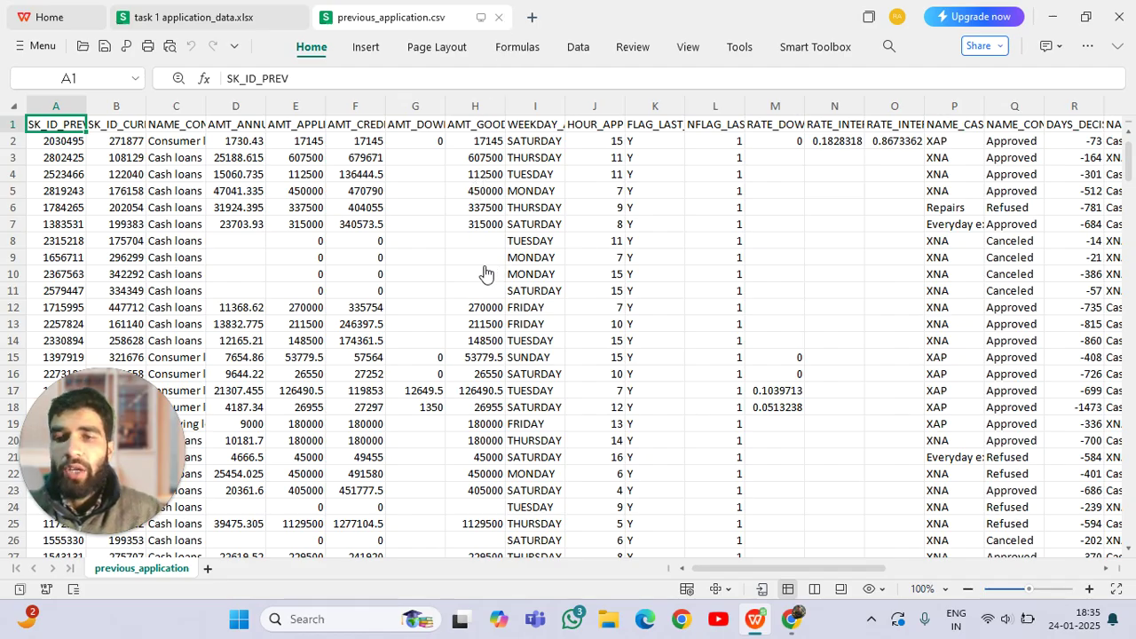
key(ctrl+w)
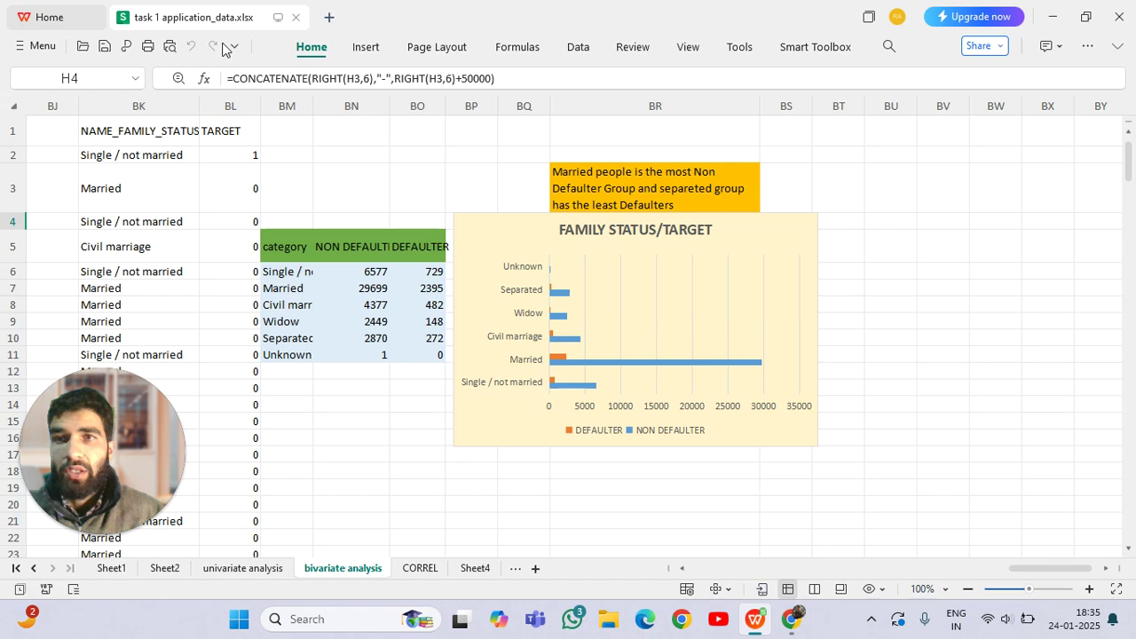
click(49, 49)
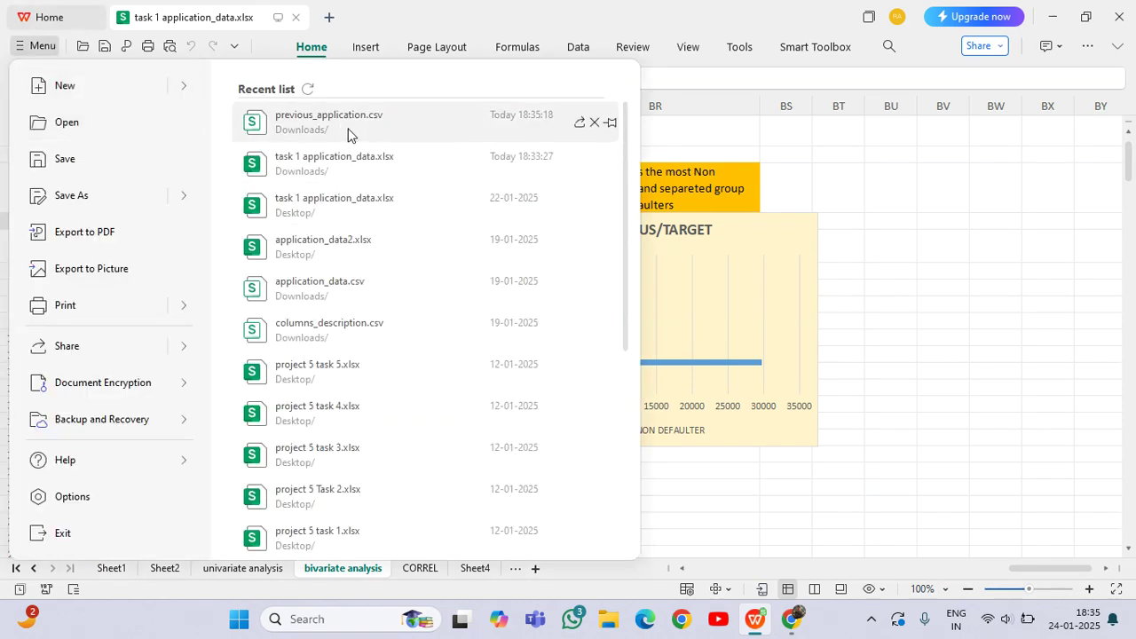
click(1041, 208)
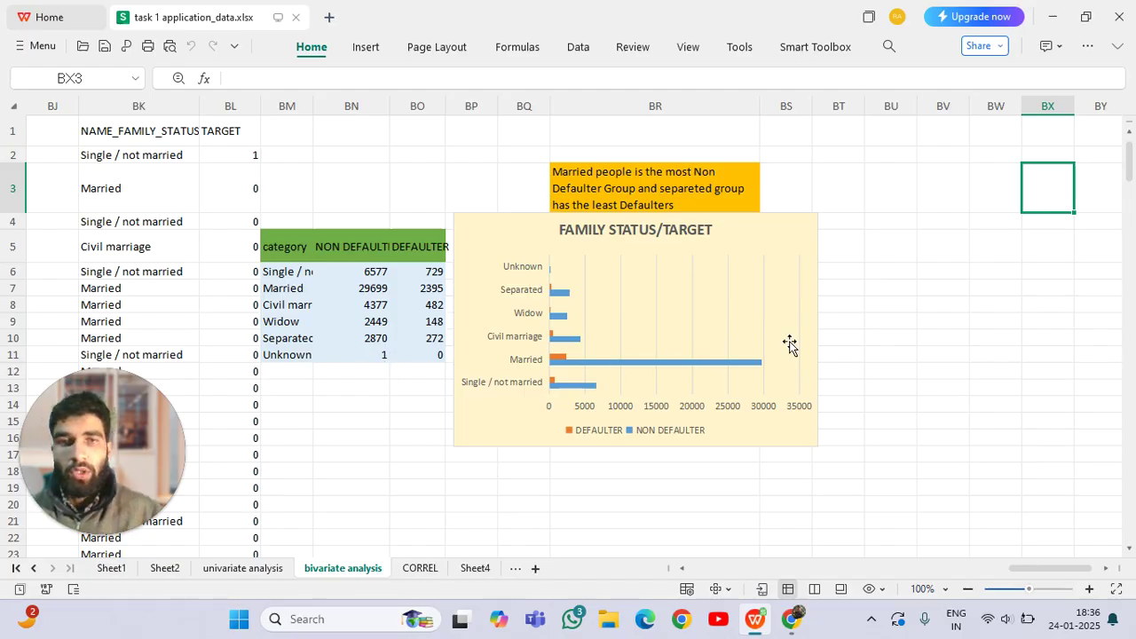
scroll(794, 343, down, 3)
scroll(792, 340, up, 1)
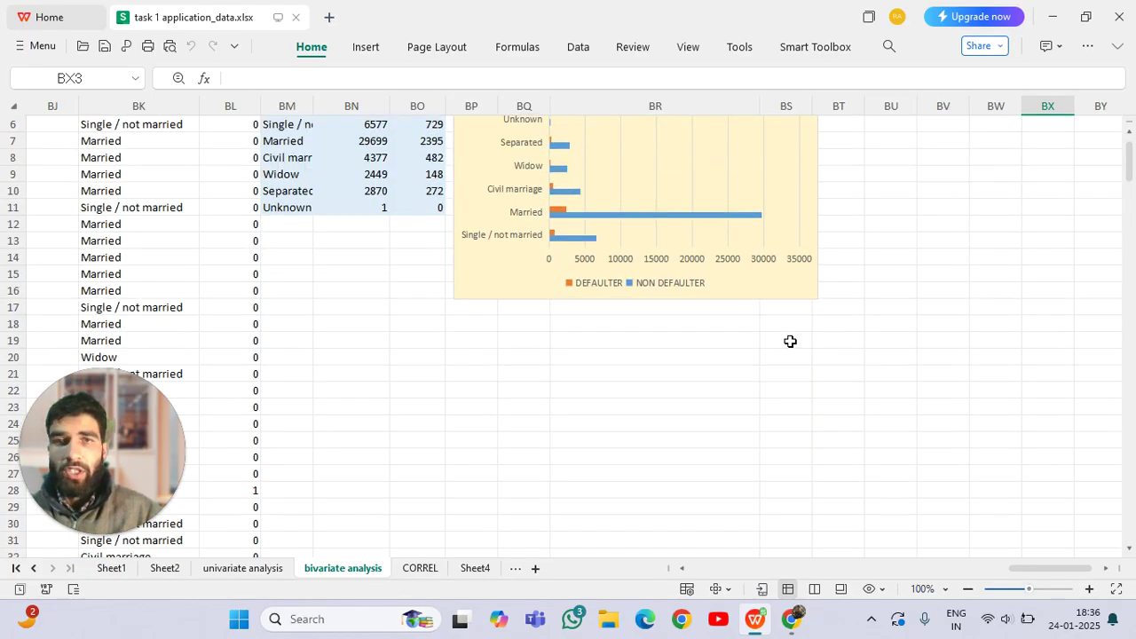